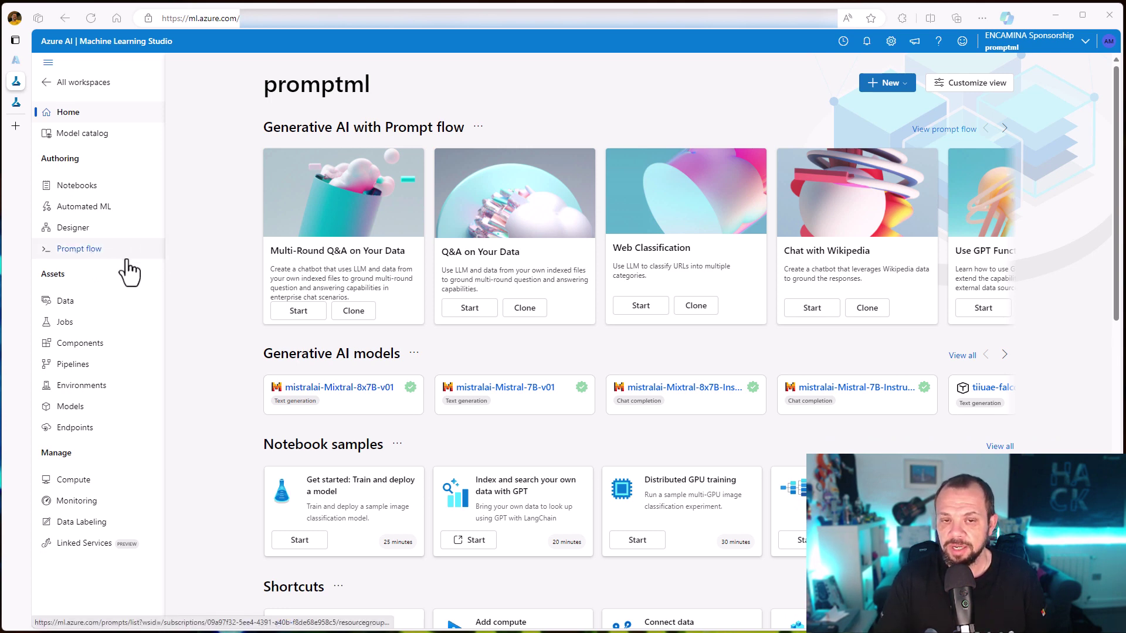
# - Open Prompt flow, start creating a new flow, and filter the gallery to Evaluation flow templates
pyautogui.click(69, 249)
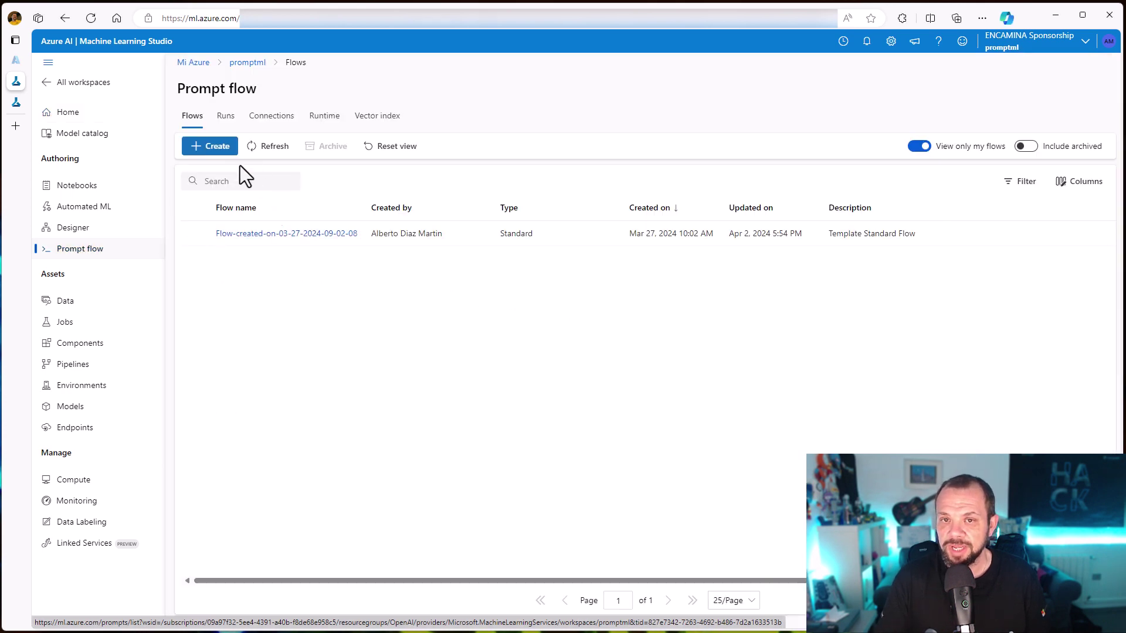
pyautogui.click(210, 146)
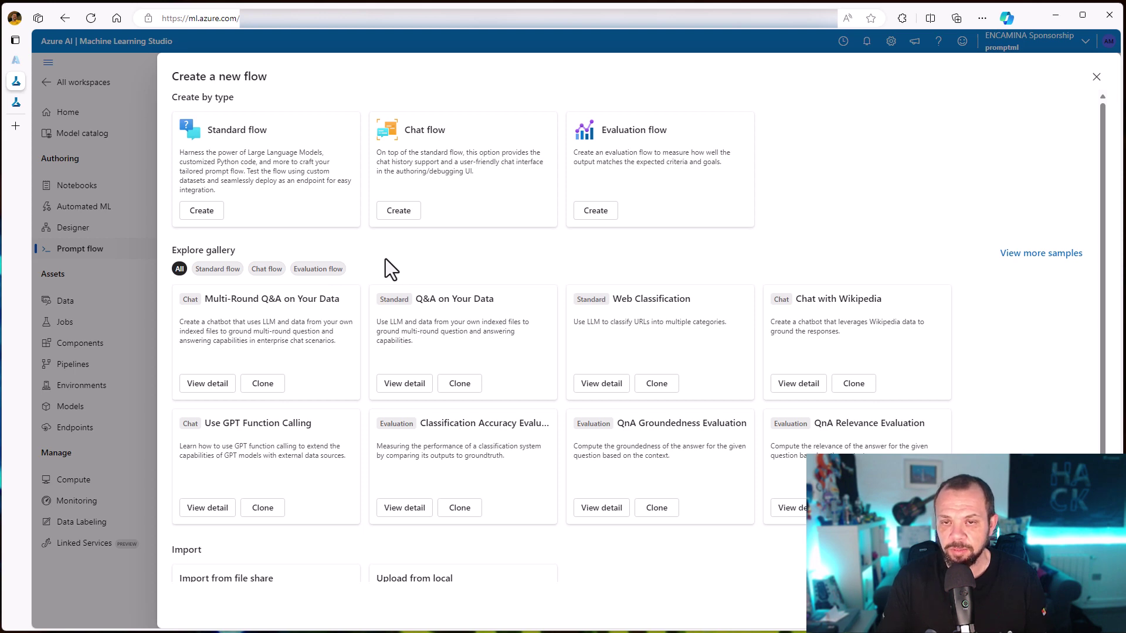
pyautogui.click(321, 269)
pyautogui.scroll(-2, 402, 262)
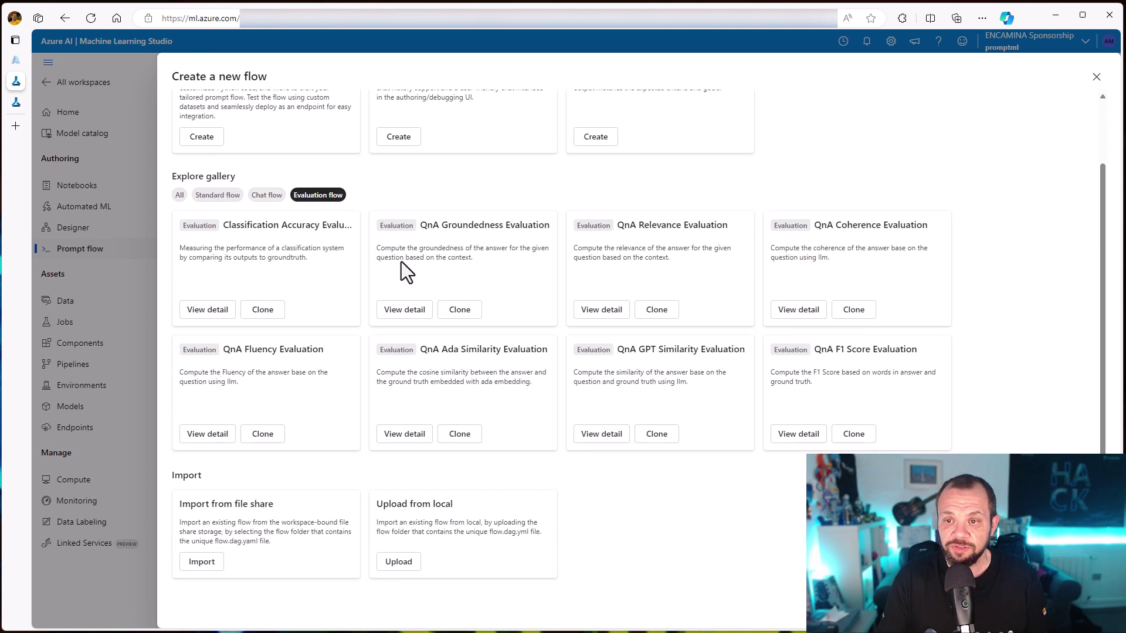
pyautogui.scroll(2, 401, 261)
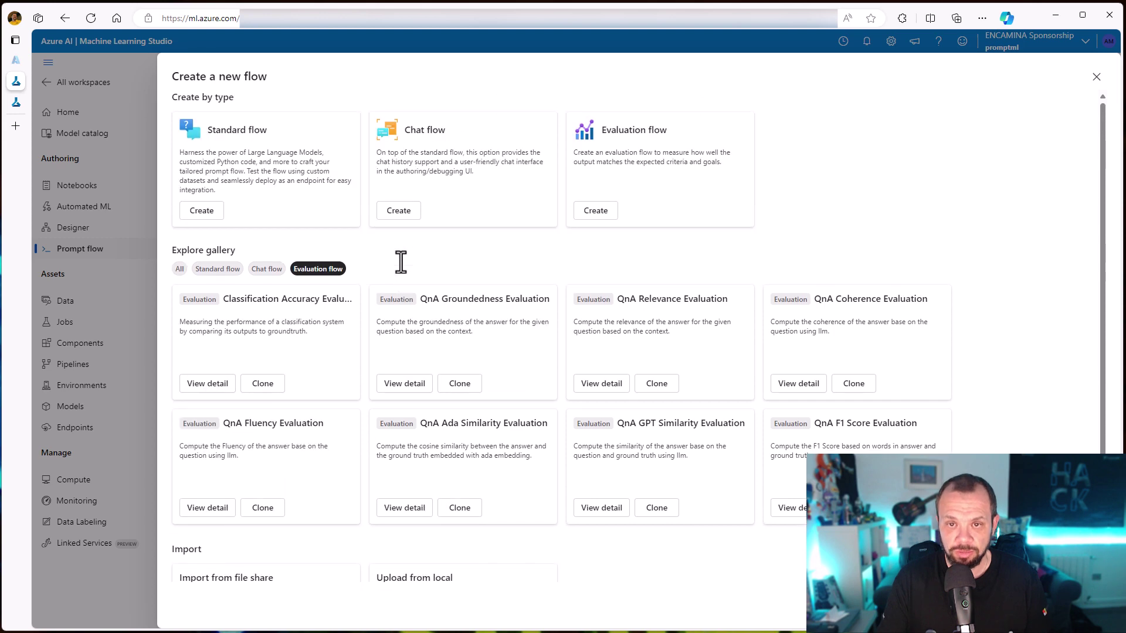
# - Review the Classification Accuracy, QnA Groundedness and QnA Relevance Evaluation templates in the gallery
pyautogui.doubleClick(249, 300)
pyautogui.click(298, 305)
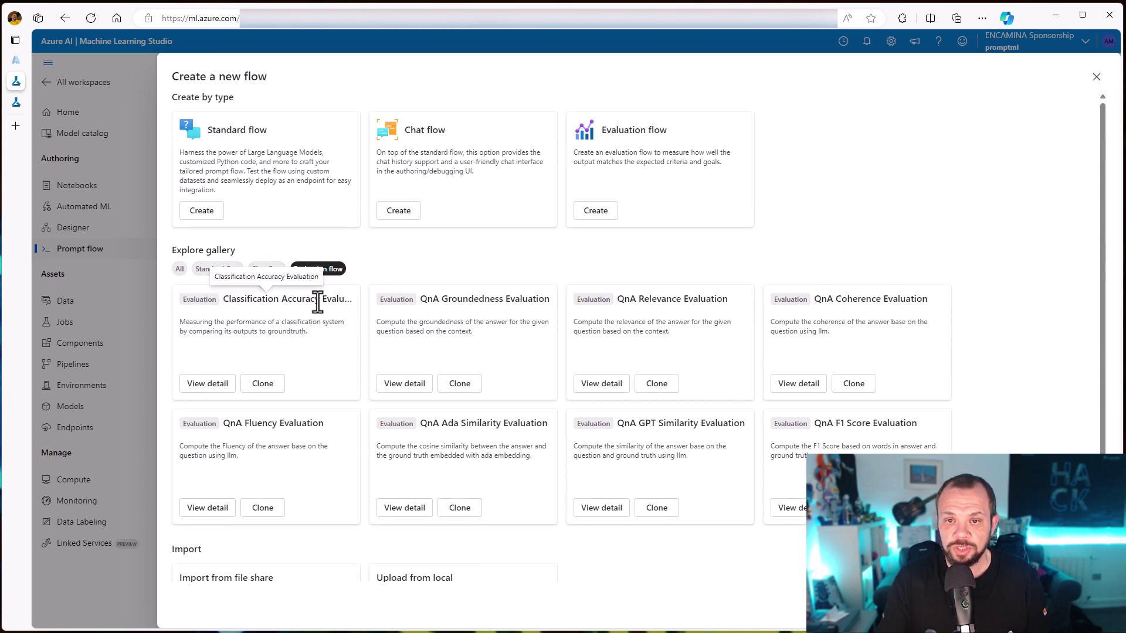
pyautogui.moveTo(321, 301); pyautogui.dragTo(222, 301)
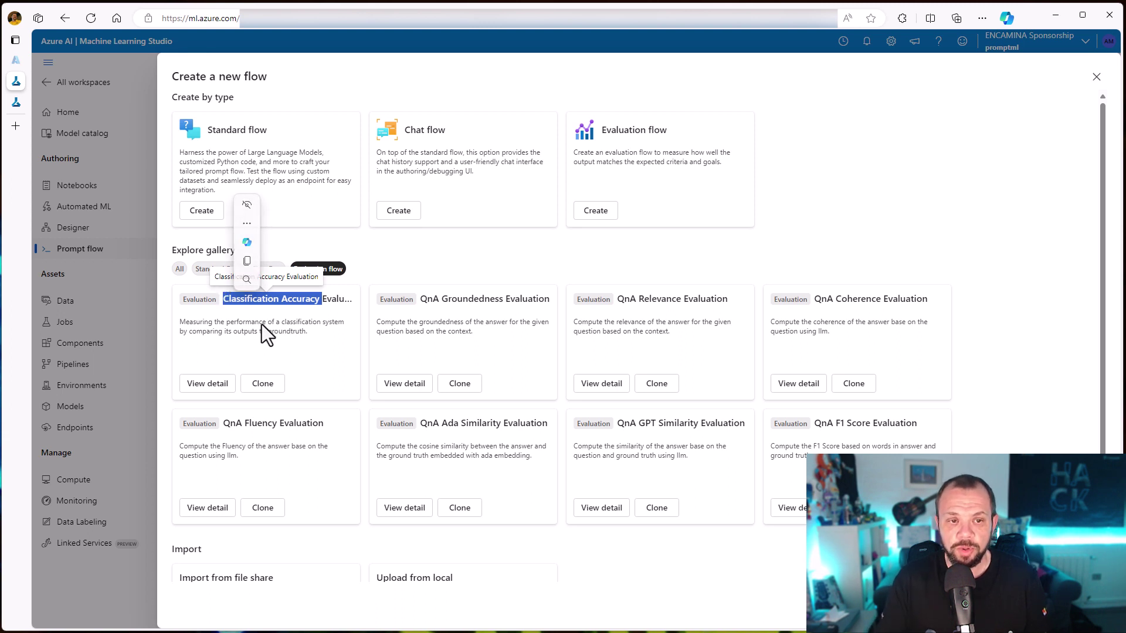
pyautogui.click(437, 333)
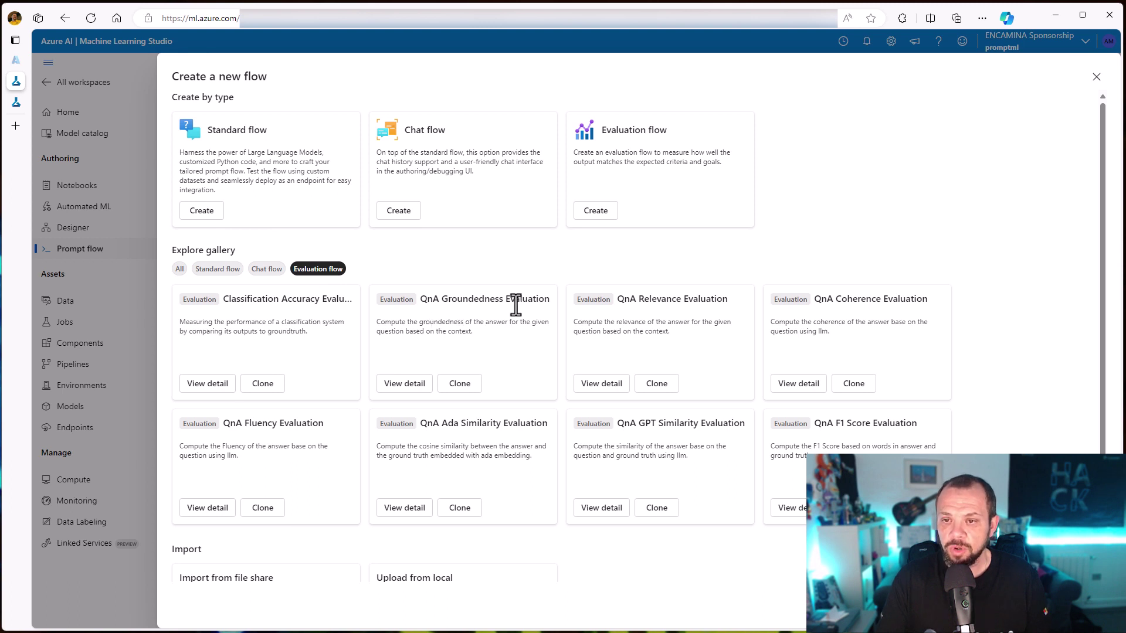
pyautogui.moveTo(528, 299); pyautogui.dragTo(433, 300)
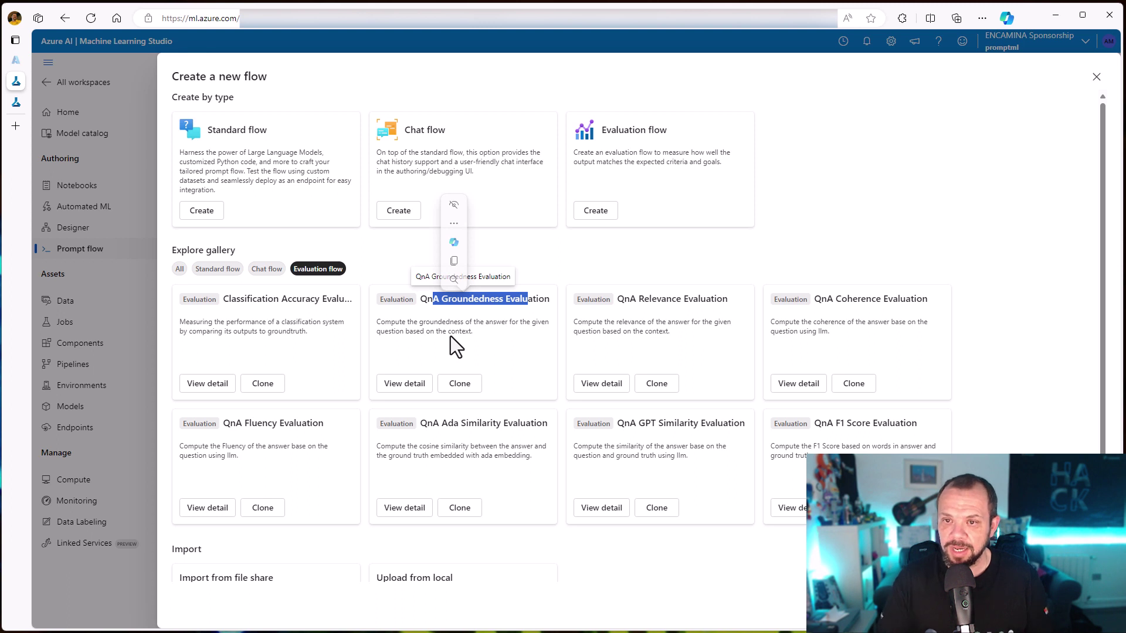
pyautogui.click(450, 336)
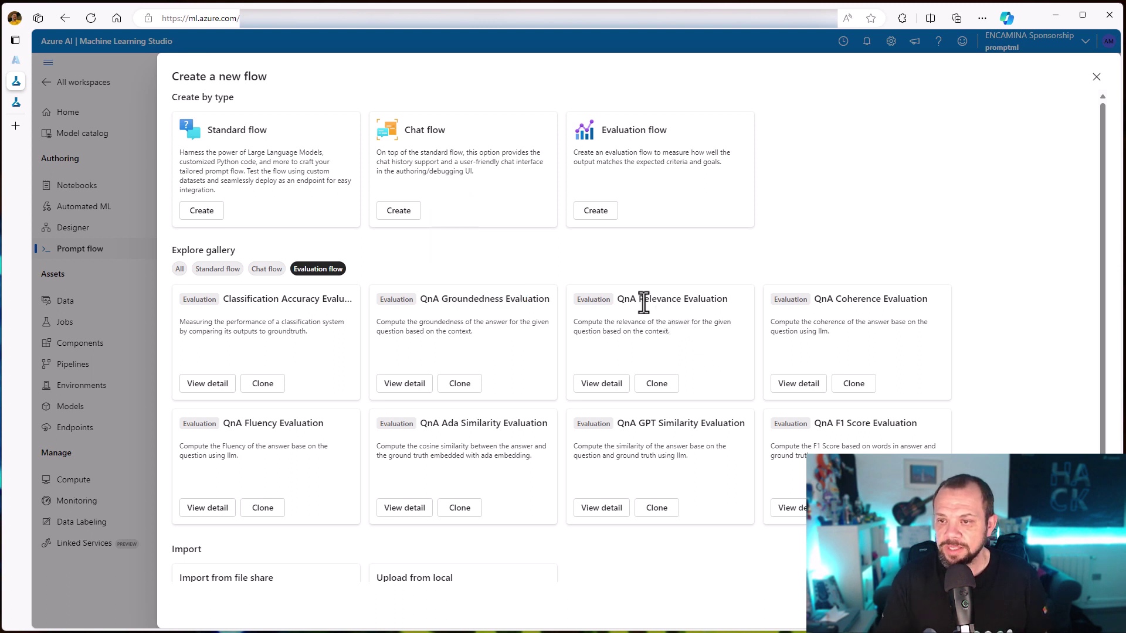
pyautogui.moveTo(639, 299); pyautogui.dragTo(722, 302)
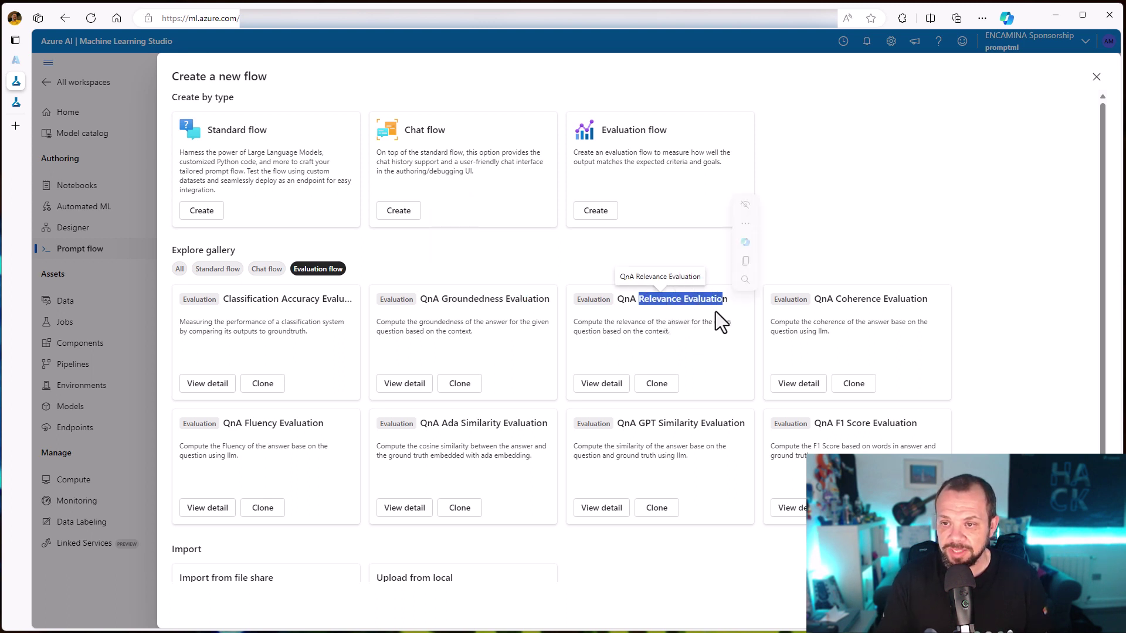
pyautogui.moveTo(670, 332); pyautogui.dragTo(598, 333)
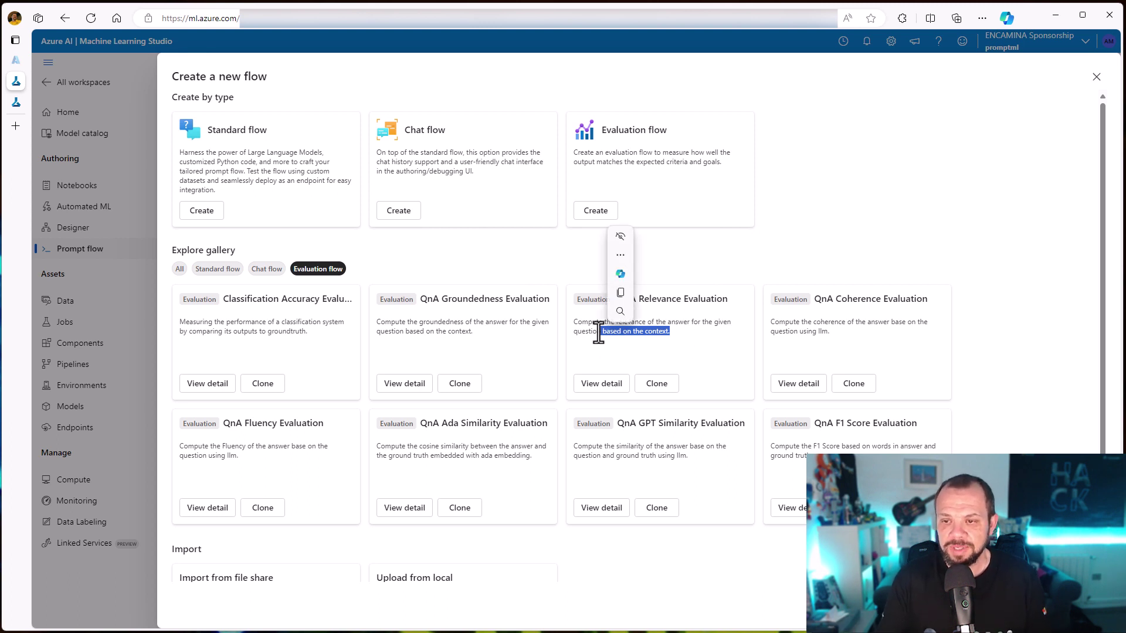
pyautogui.click(659, 333)
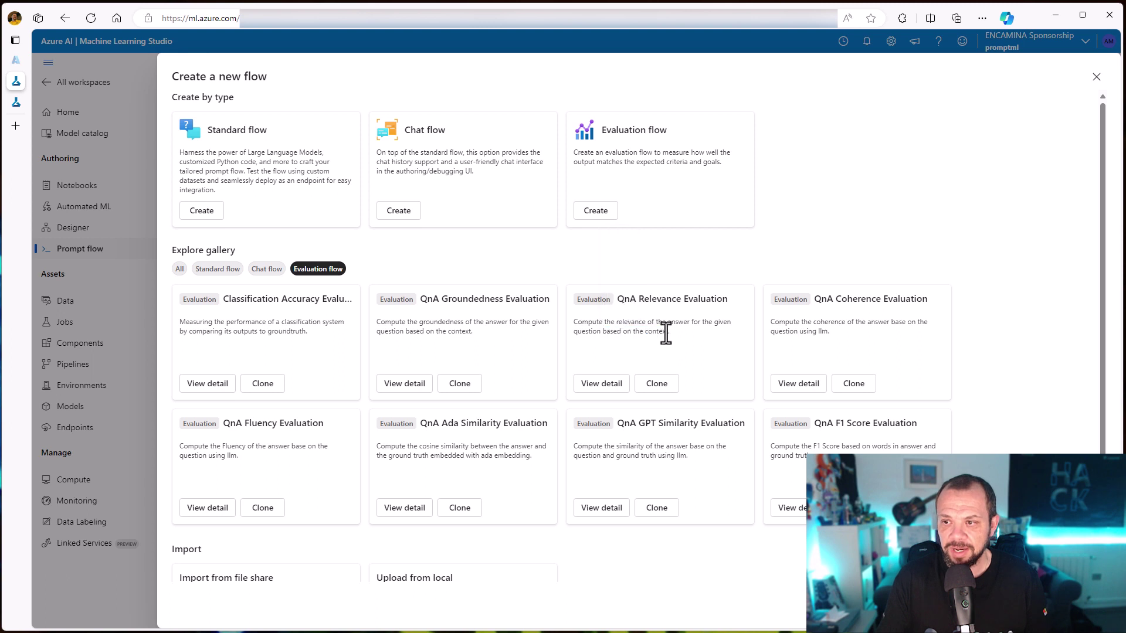
# - Review the QnA Coherence, Fluency, Ada Similarity, GPT Similarity and F1 Score Evaluation templates, and close the new-flow gallery
pyautogui.doubleClick(859, 301)
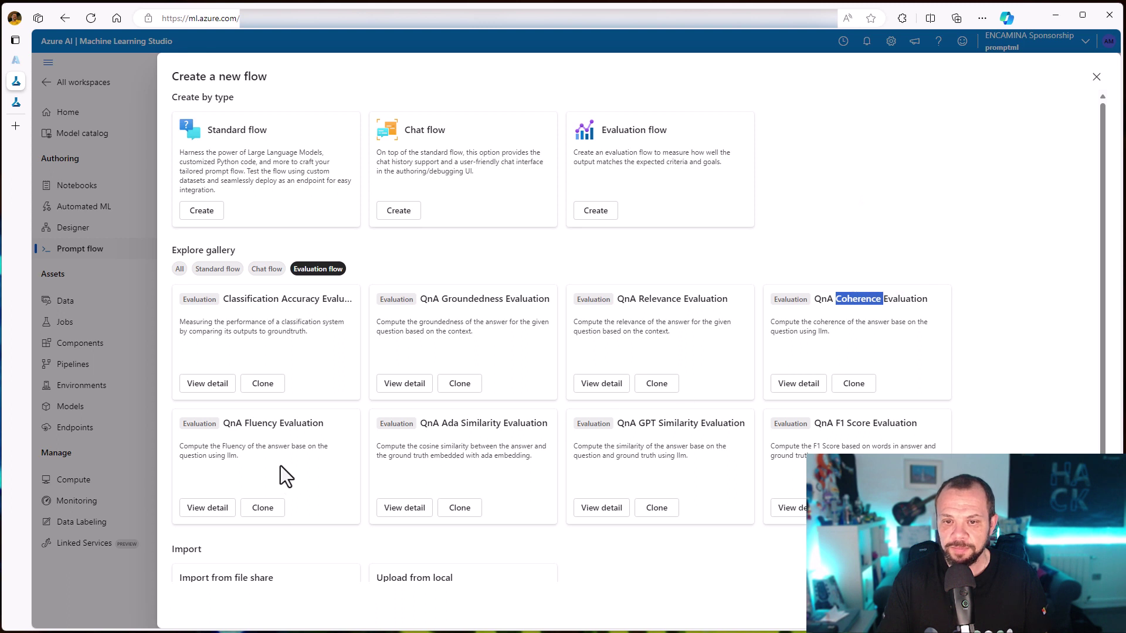
pyautogui.moveTo(223, 448); pyautogui.dragTo(256, 454)
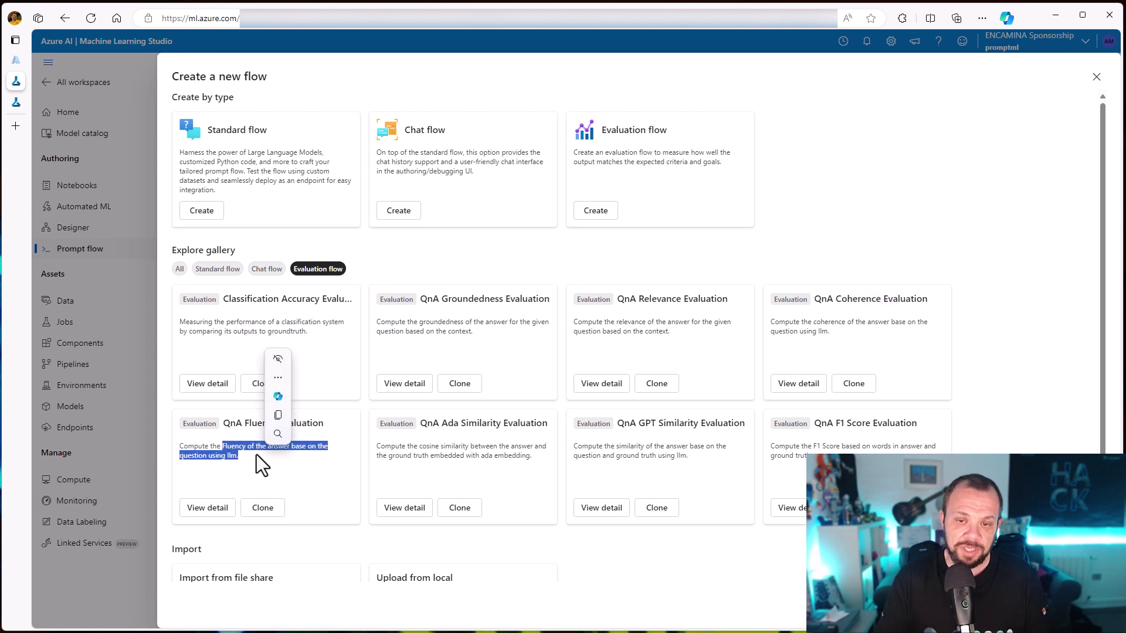
pyautogui.click(256, 455)
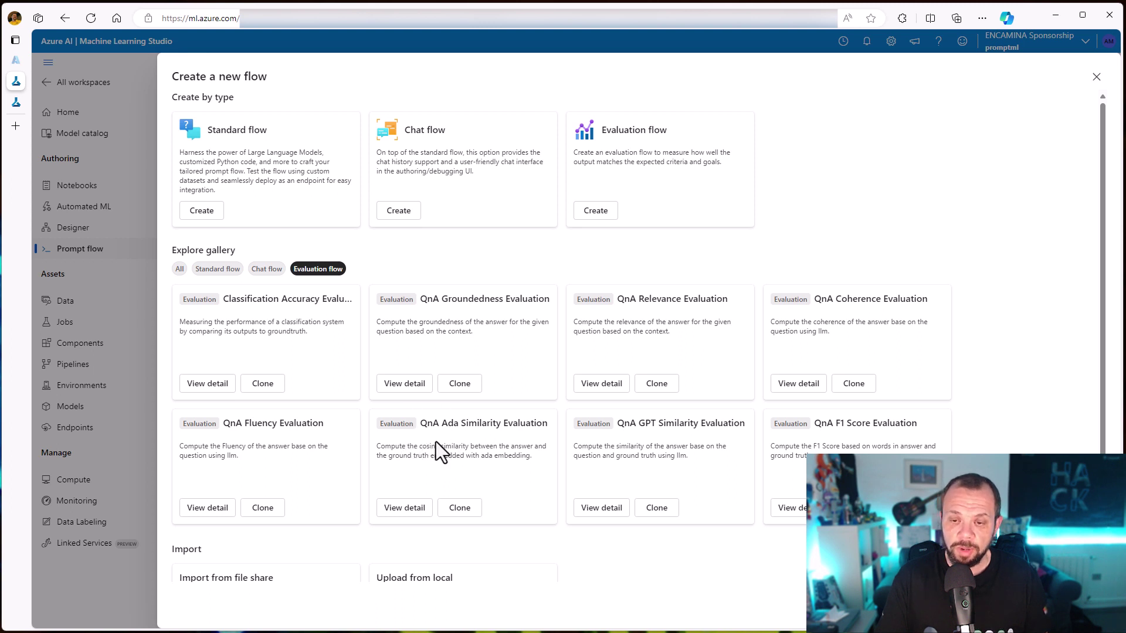
pyautogui.doubleClick(442, 424)
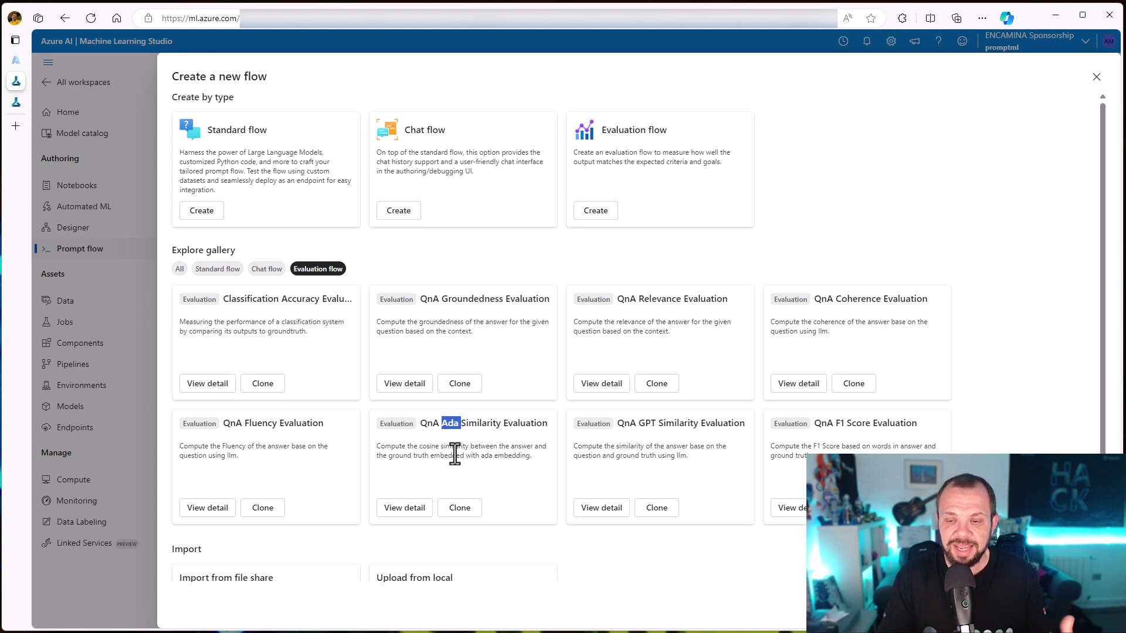
pyautogui.click(455, 454)
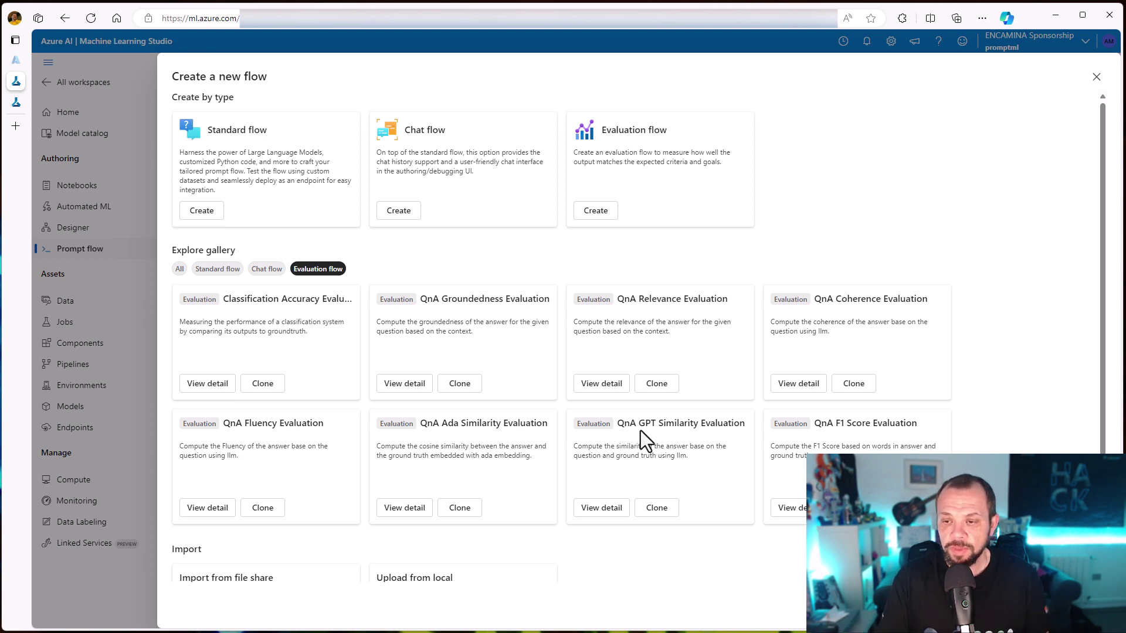
pyautogui.moveTo(639, 422); pyautogui.dragTo(700, 423)
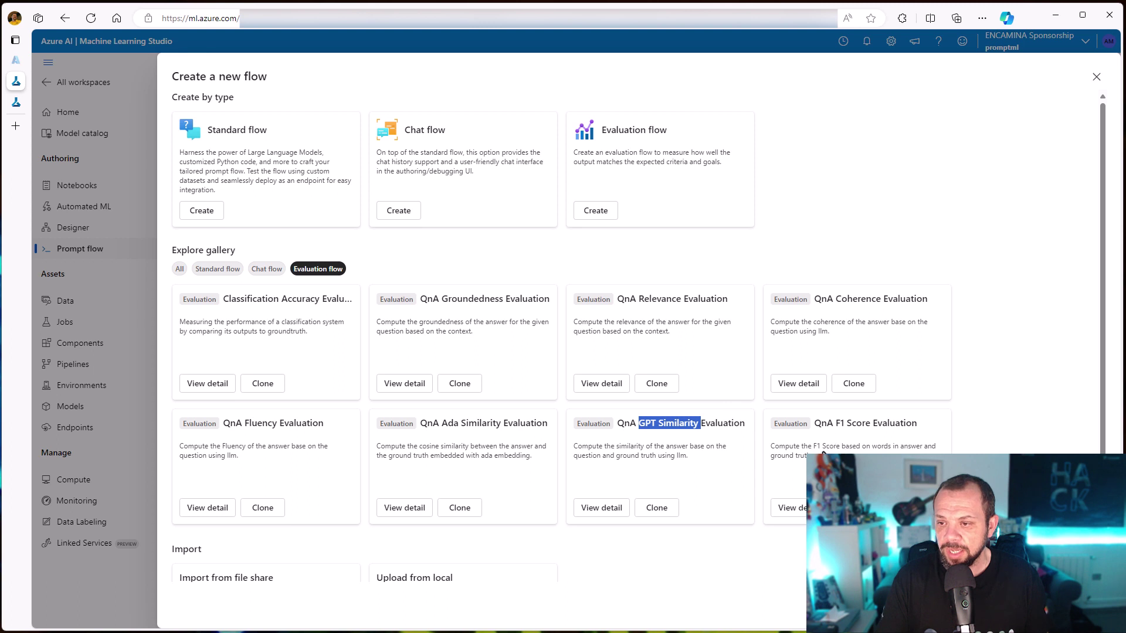
pyautogui.moveTo(836, 423); pyautogui.dragTo(877, 424)
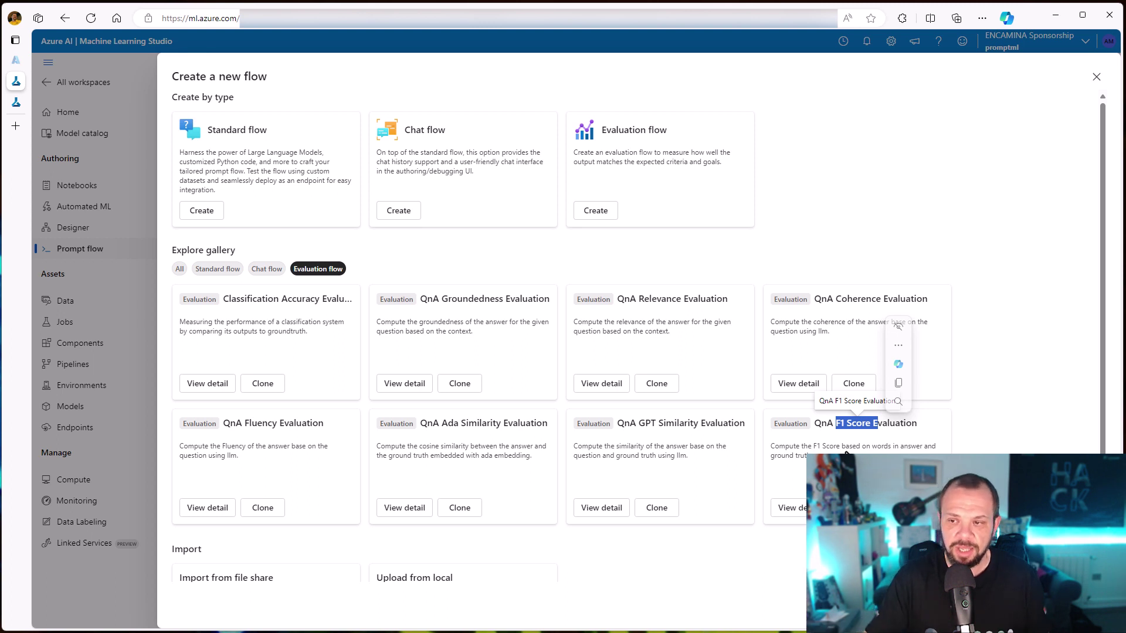
pyautogui.click(846, 453)
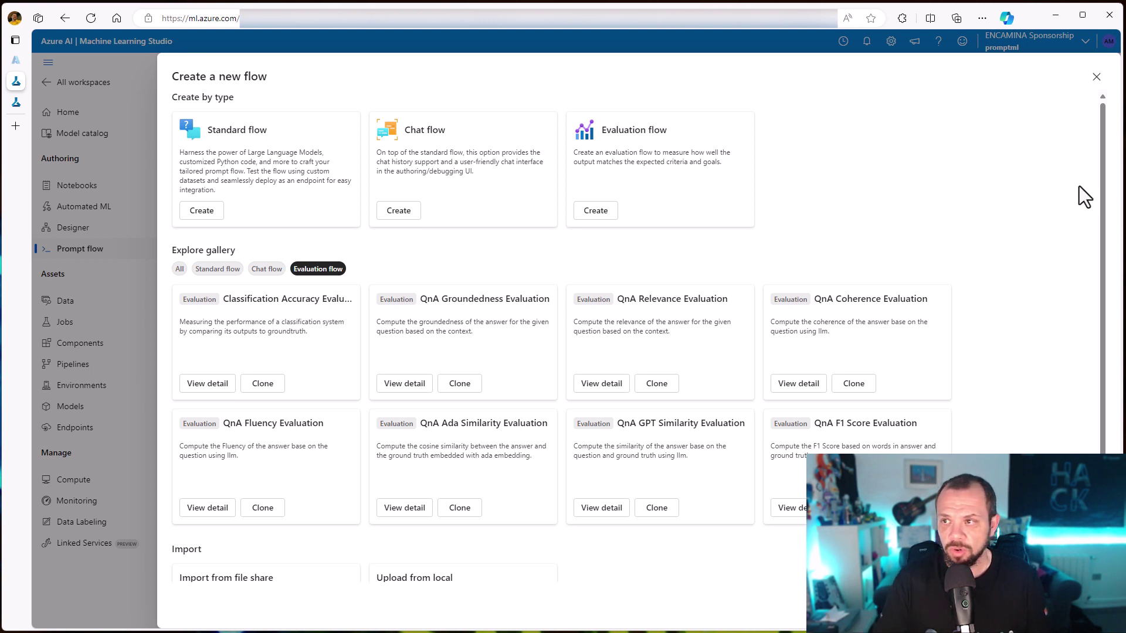
pyautogui.click(1096, 77)
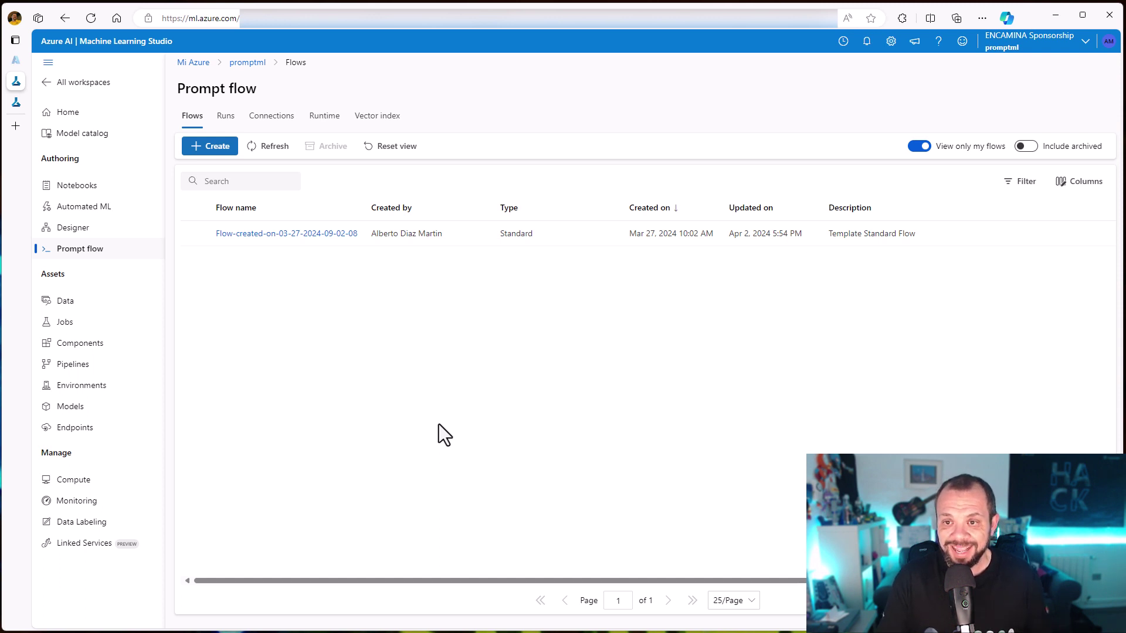
# - Switch to Postman and send the Ask GET request with the query "Cual es el cerdito mas inconsciente?"
pyautogui.hotkey('alt', 'Tab')
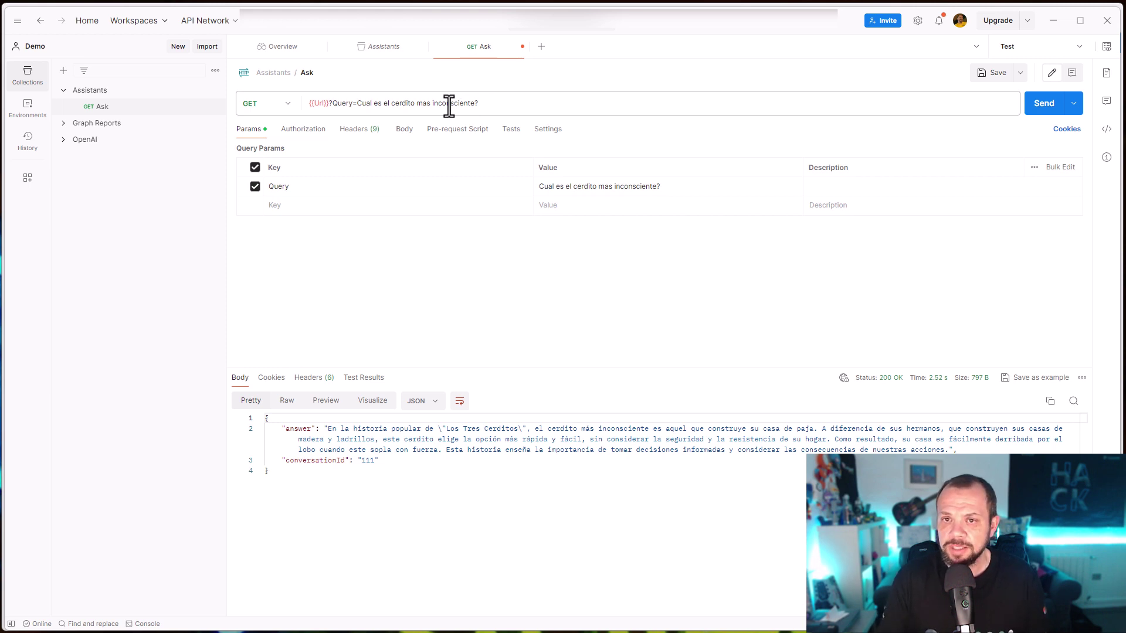
pyautogui.click(497, 103)
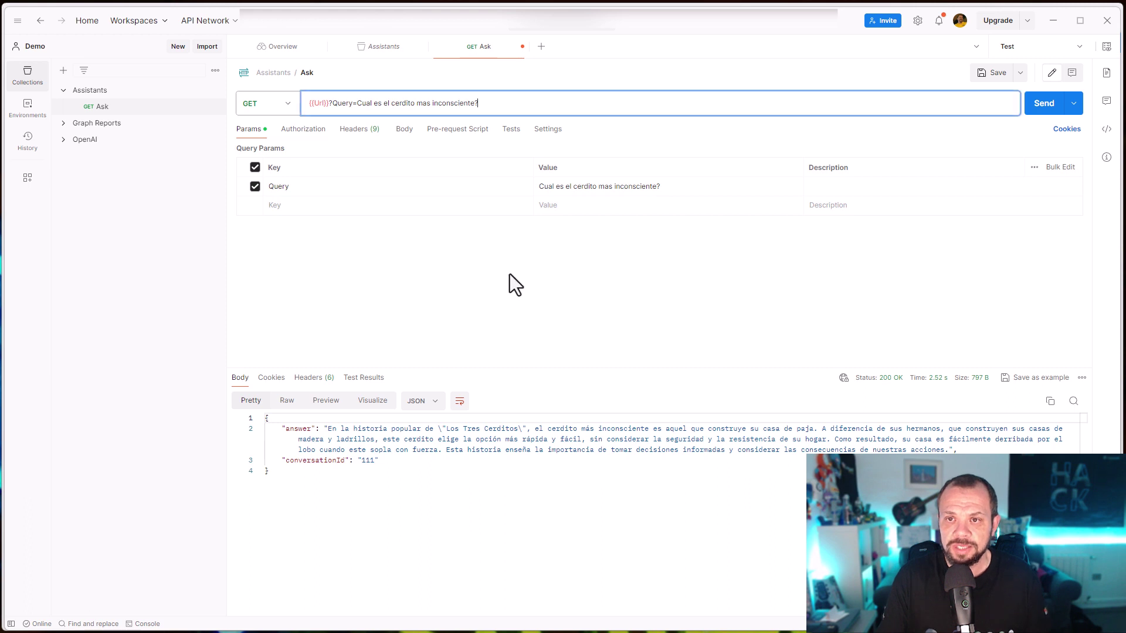
pyautogui.click(1033, 107)
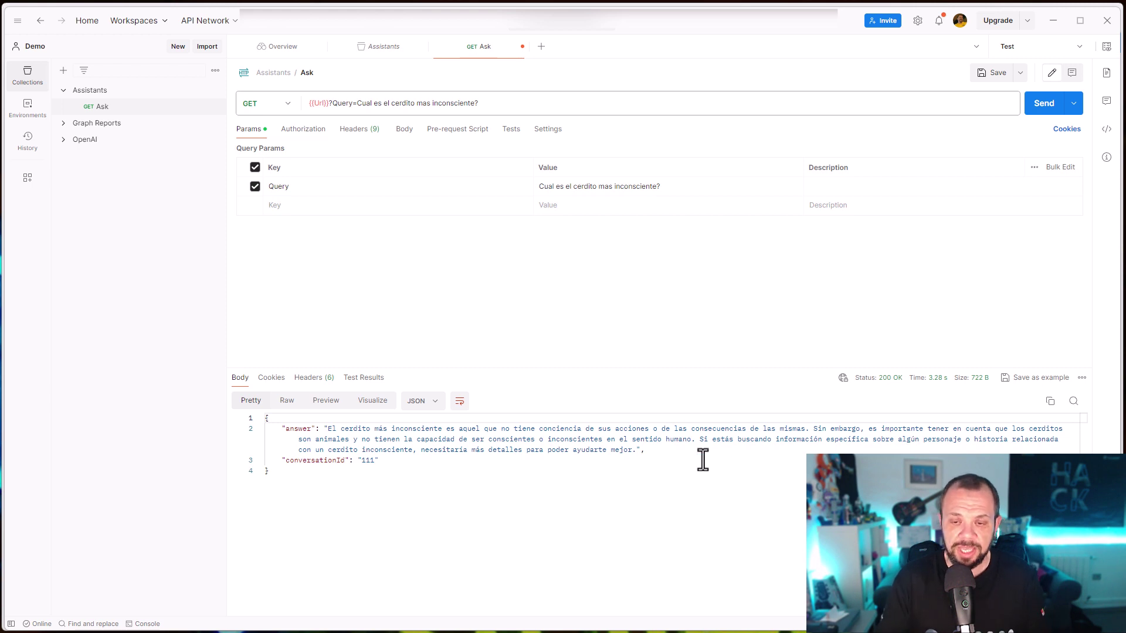
pyautogui.click(424, 460)
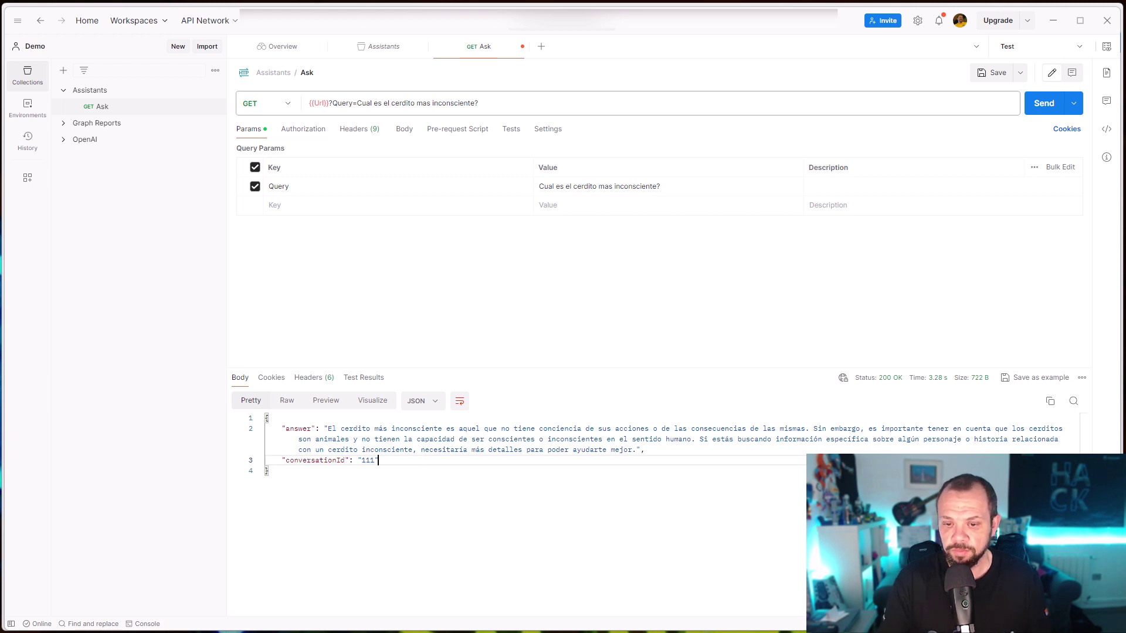
# - Switch back to Machine Learning Studio and examine the inputs and outputs of the flow created on 03-27-2024
pyautogui.hotkey('alt', 'Tab')
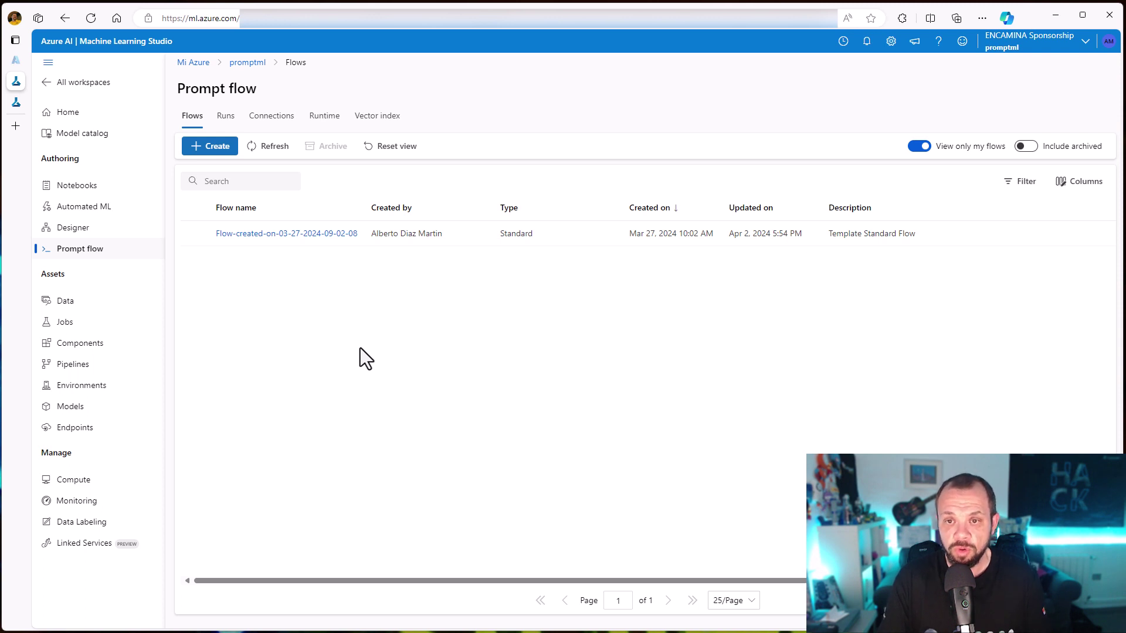
pyautogui.click(20, 103)
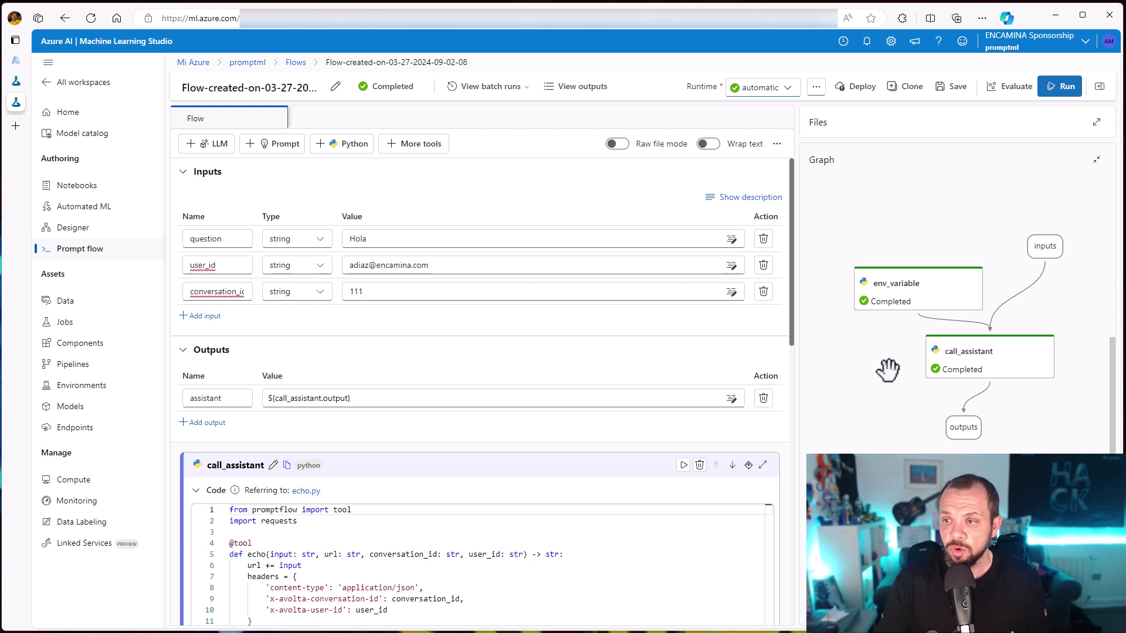
pyautogui.click(1045, 246)
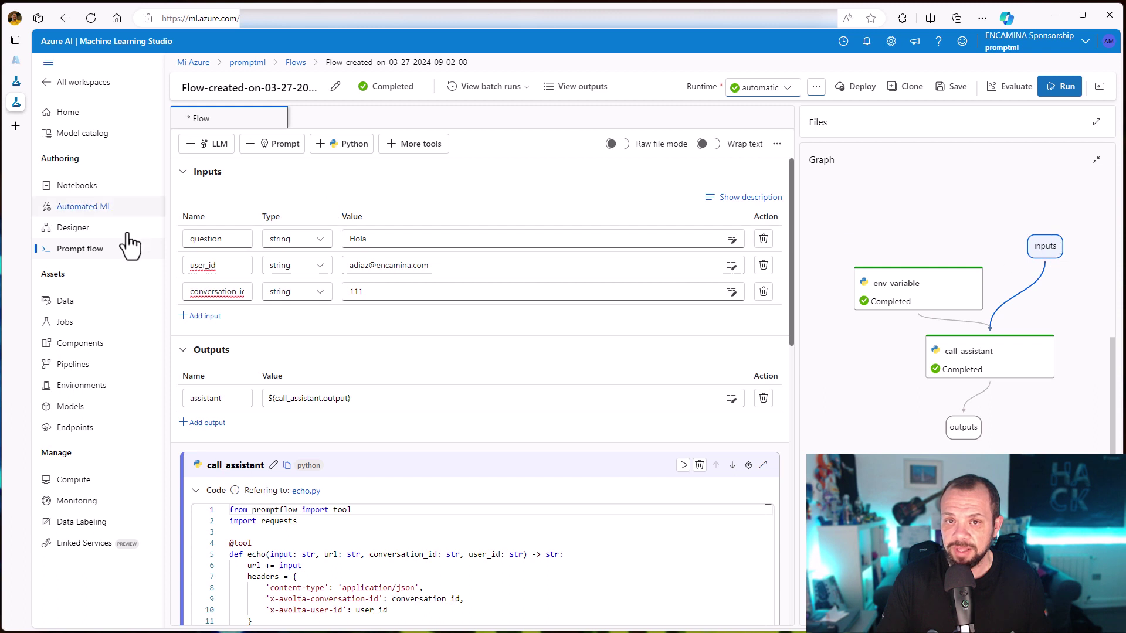
pyautogui.click(238, 238)
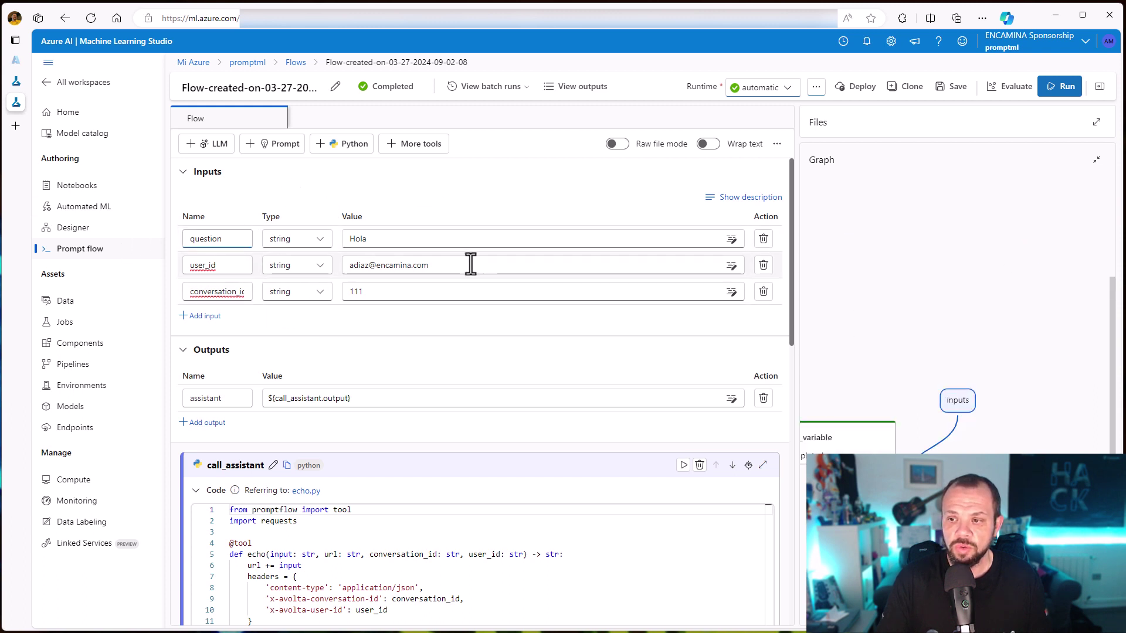
pyautogui.click(440, 292)
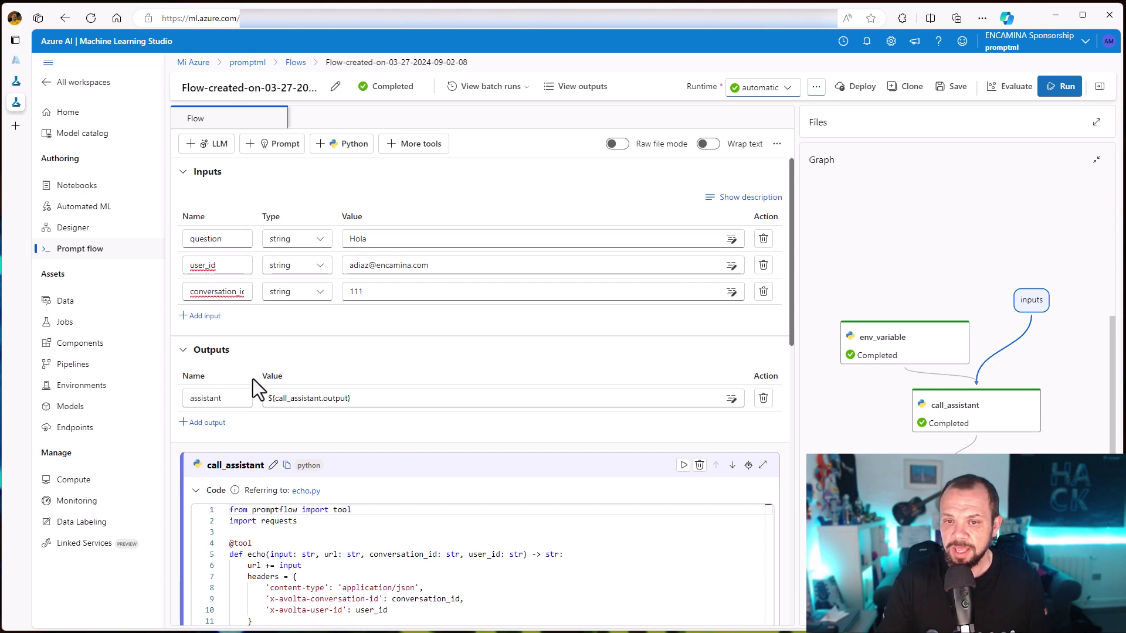
pyautogui.scroll(-3, 372, 218)
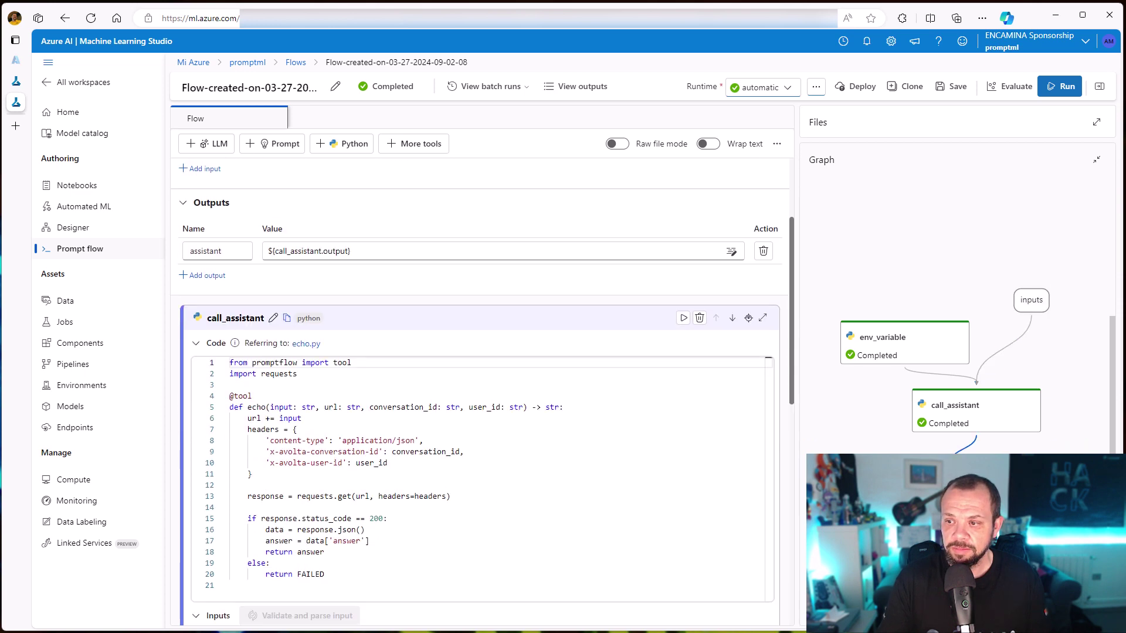
pyautogui.scroll(1, 381, 271)
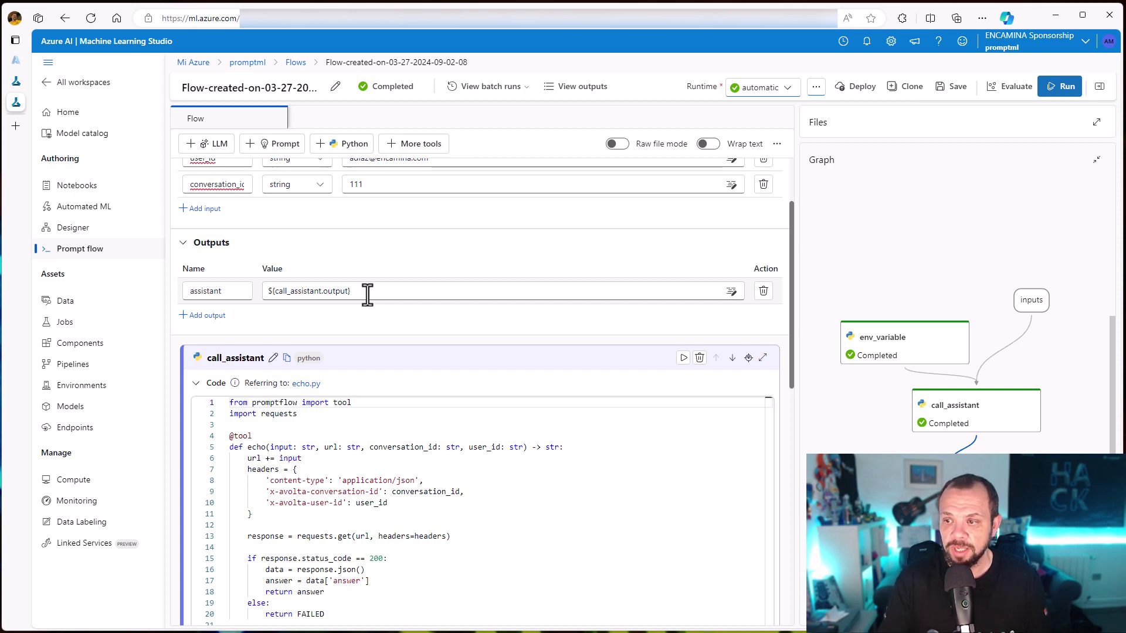
# - Open the call_assistant node from the graph, collapse the headers block in its code, and review its input mappings
pyautogui.click(992, 414)
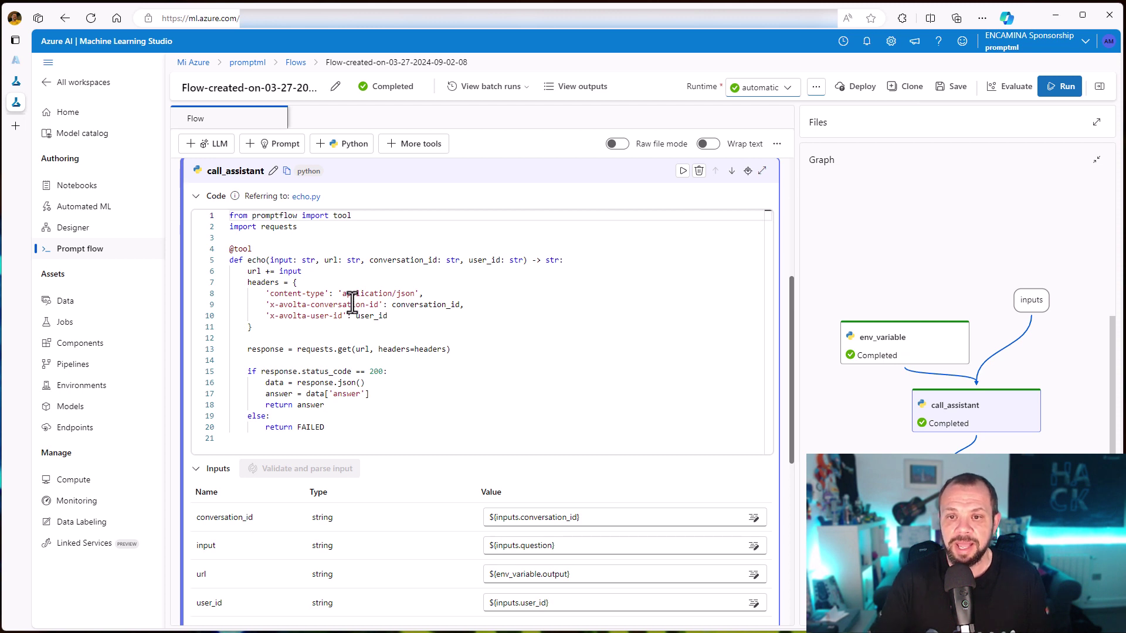
pyautogui.click(223, 282)
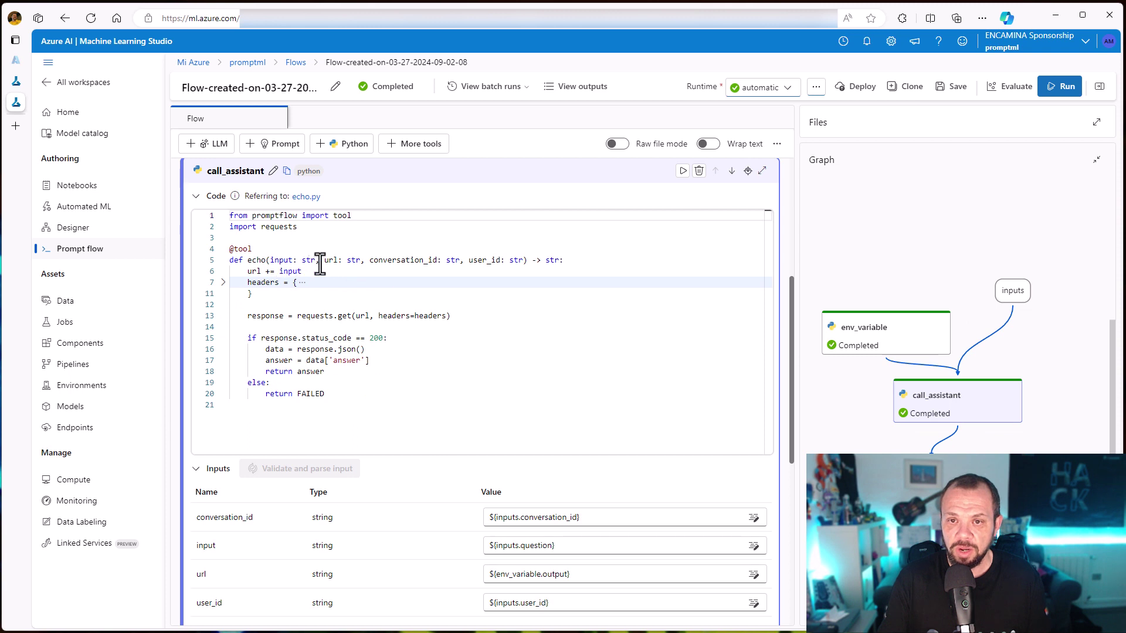
pyautogui.scroll(-1, 411, 287)
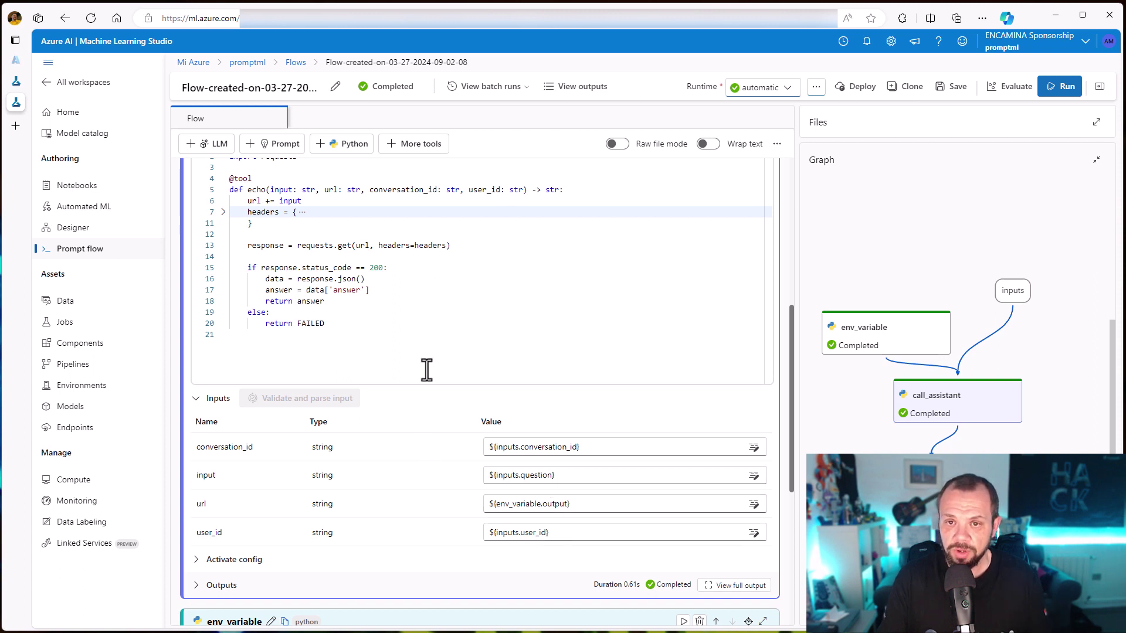
# - Examine the call_assistant code, highlighting the requests.get call and the data['answer'] value it returns
pyautogui.scroll(1, 427, 369)
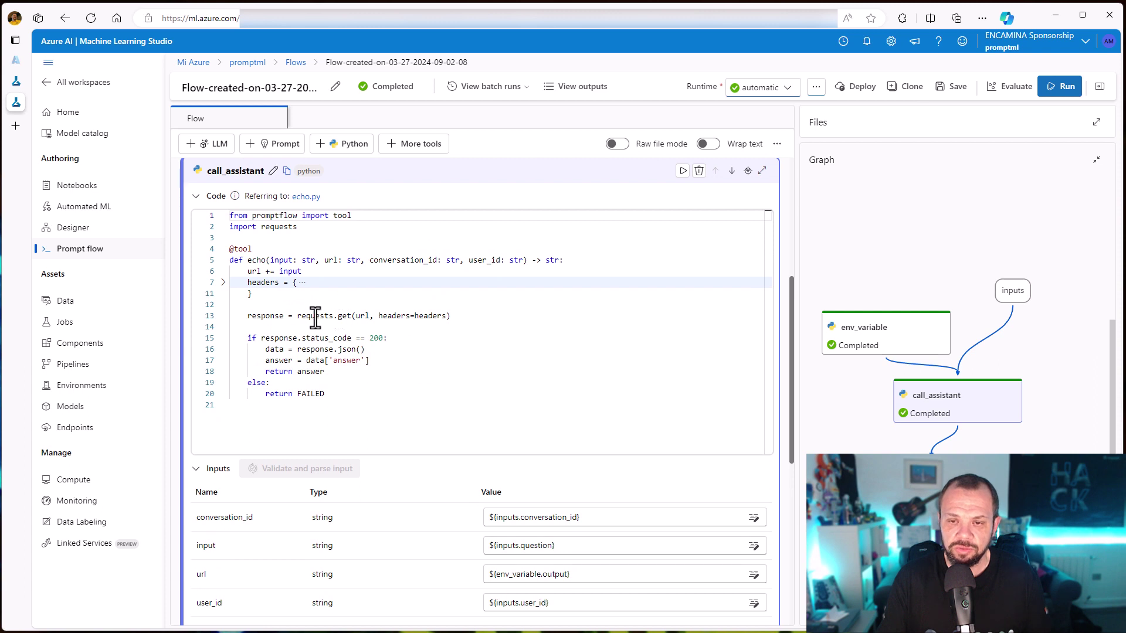
pyautogui.moveTo(297, 317); pyautogui.dragTo(352, 317)
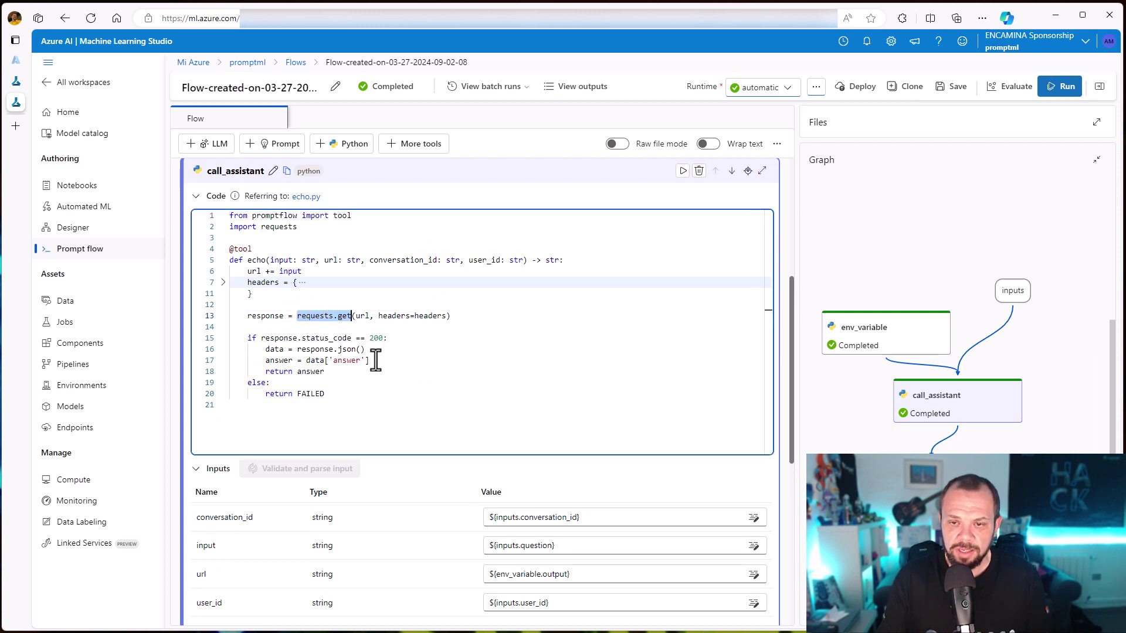
pyautogui.moveTo(369, 360); pyautogui.dragTo(306, 363)
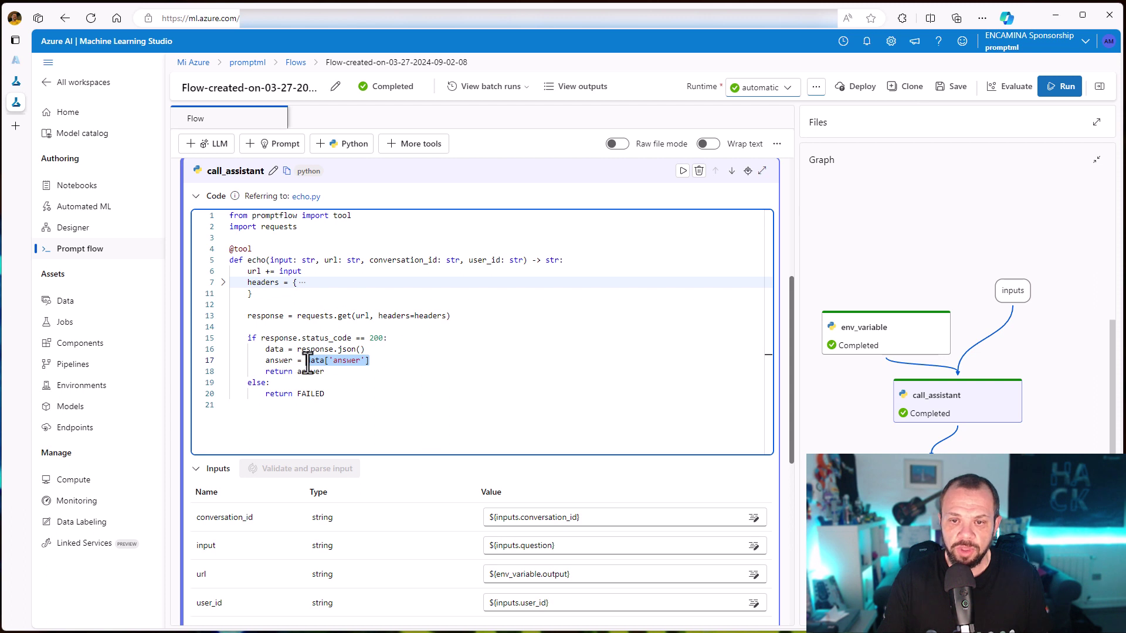
pyautogui.doubleClick(349, 362)
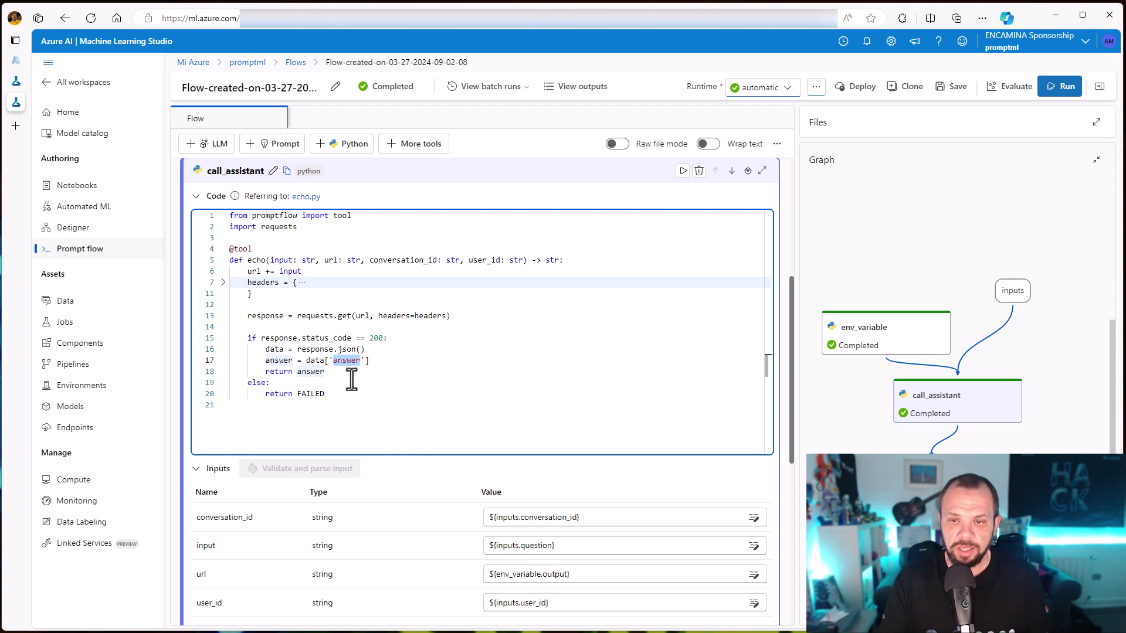
pyautogui.click(351, 380)
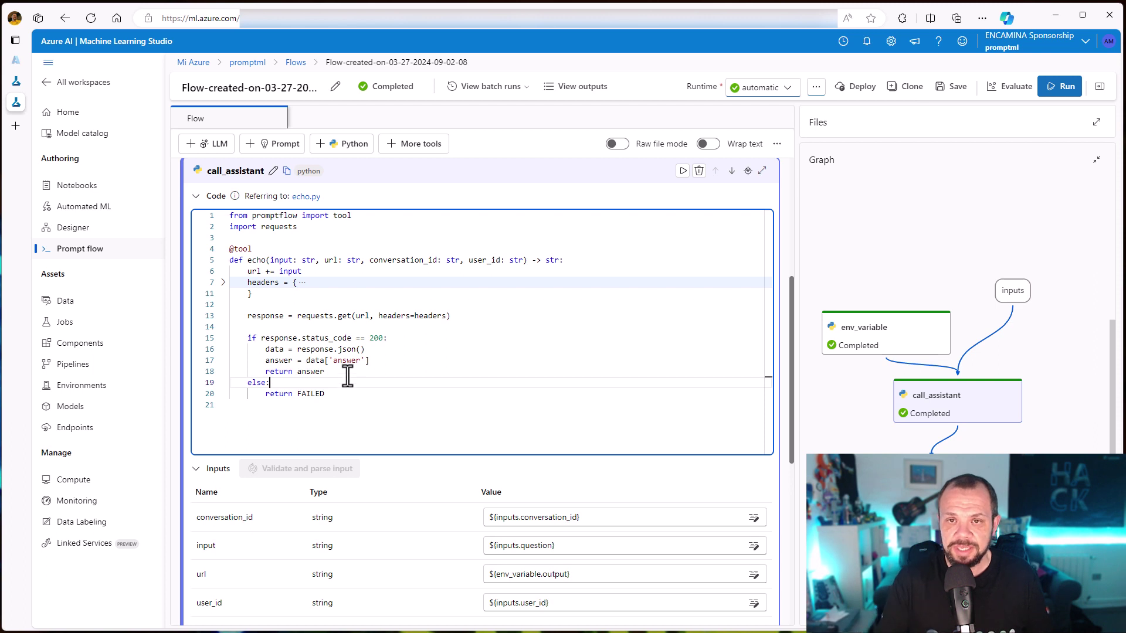
# - Start adding an LLM node to the flow, leaving its name empty, and return to the flow inputs
pyautogui.click(218, 146)
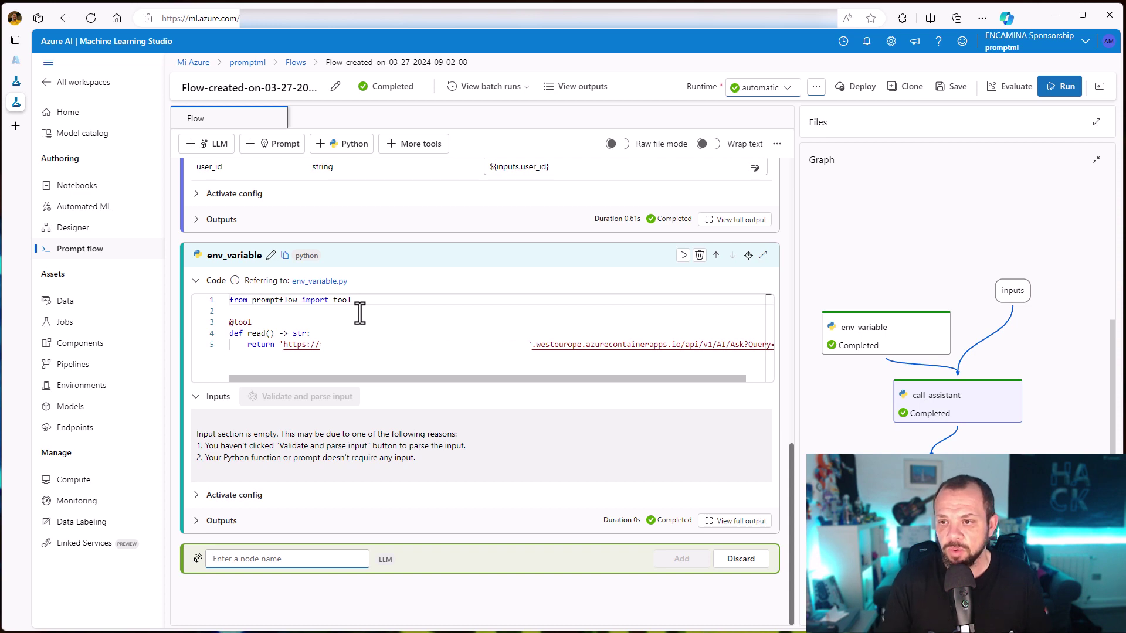
pyautogui.scroll(15, 359, 313)
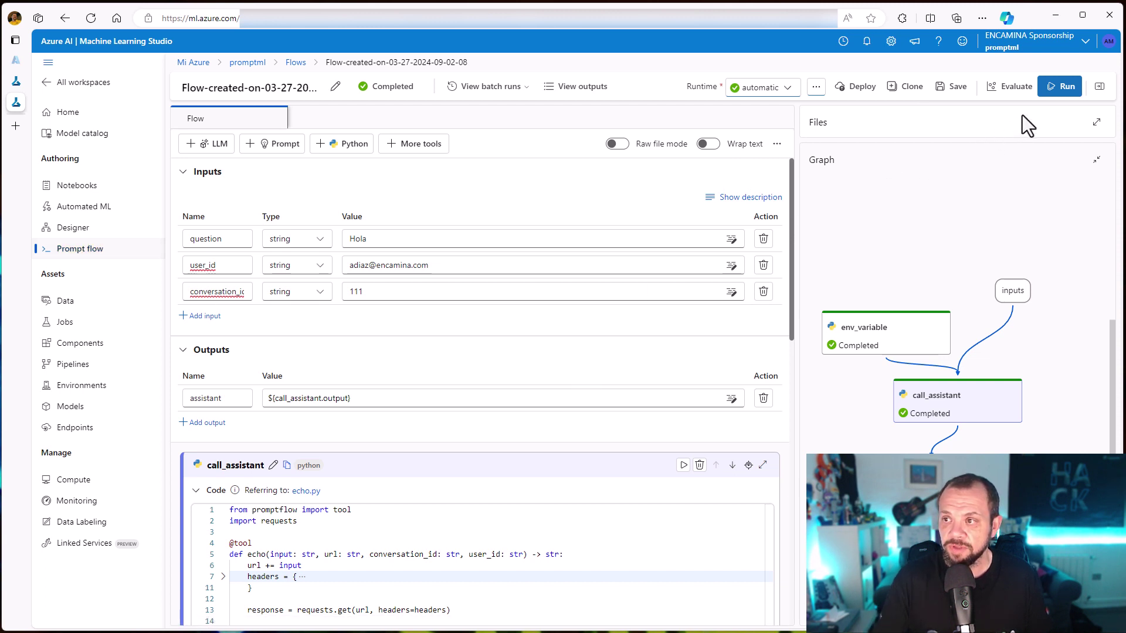
# - Run the flow with the question "Hola", dismiss the run notification, and review the call_assistant node's output
pyautogui.click(1052, 89)
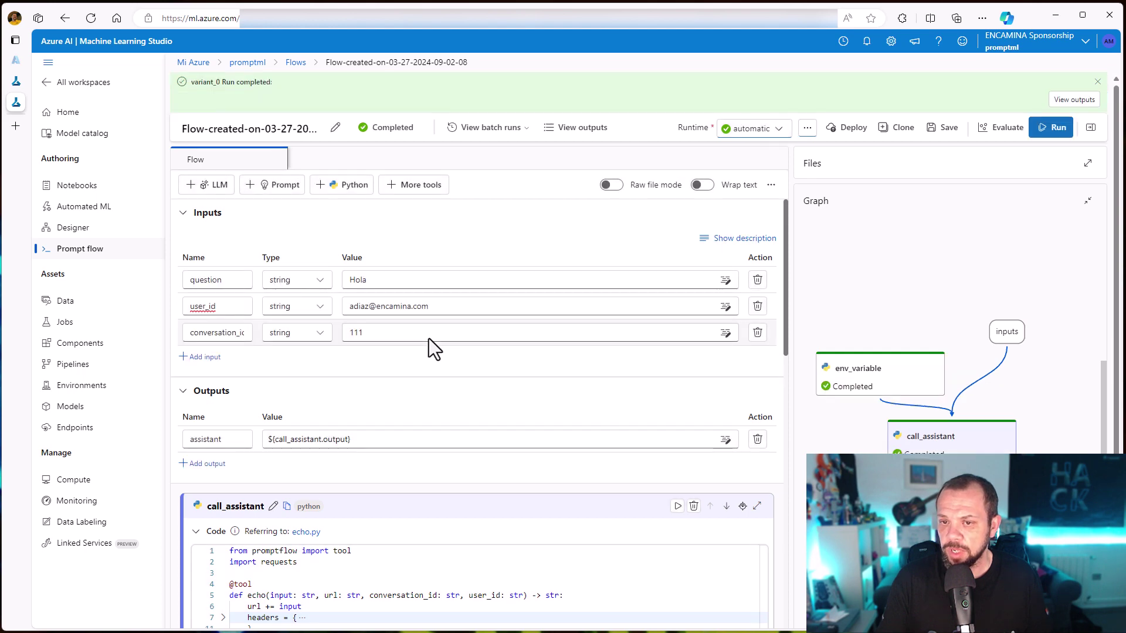
pyautogui.click(1097, 82)
pyautogui.scroll(-6, 499, 364)
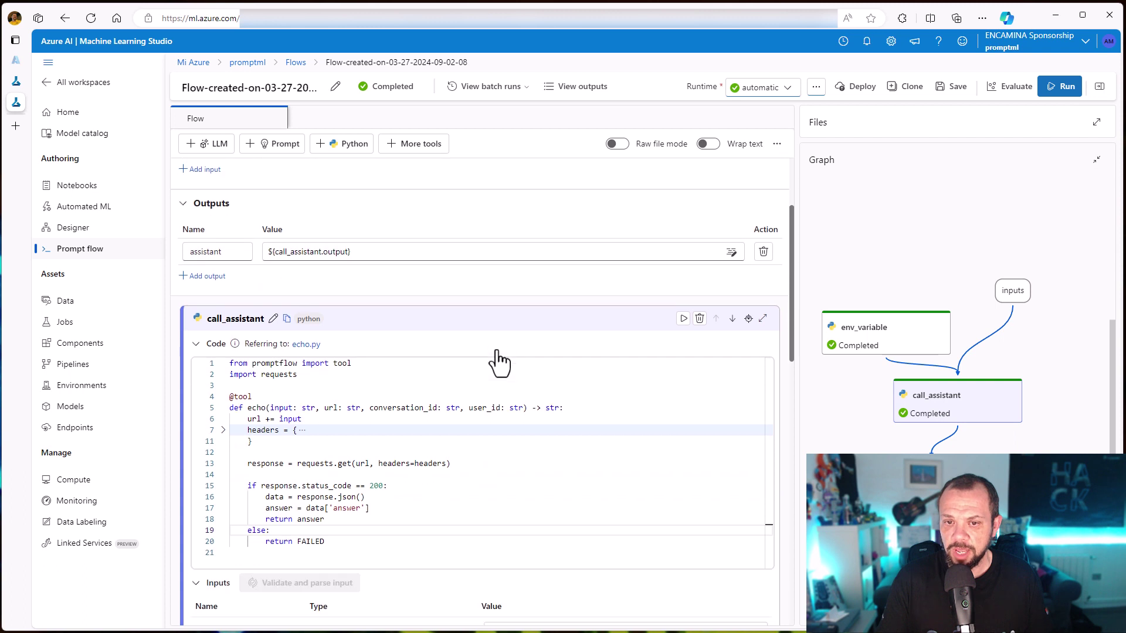
pyautogui.scroll(-1, 498, 363)
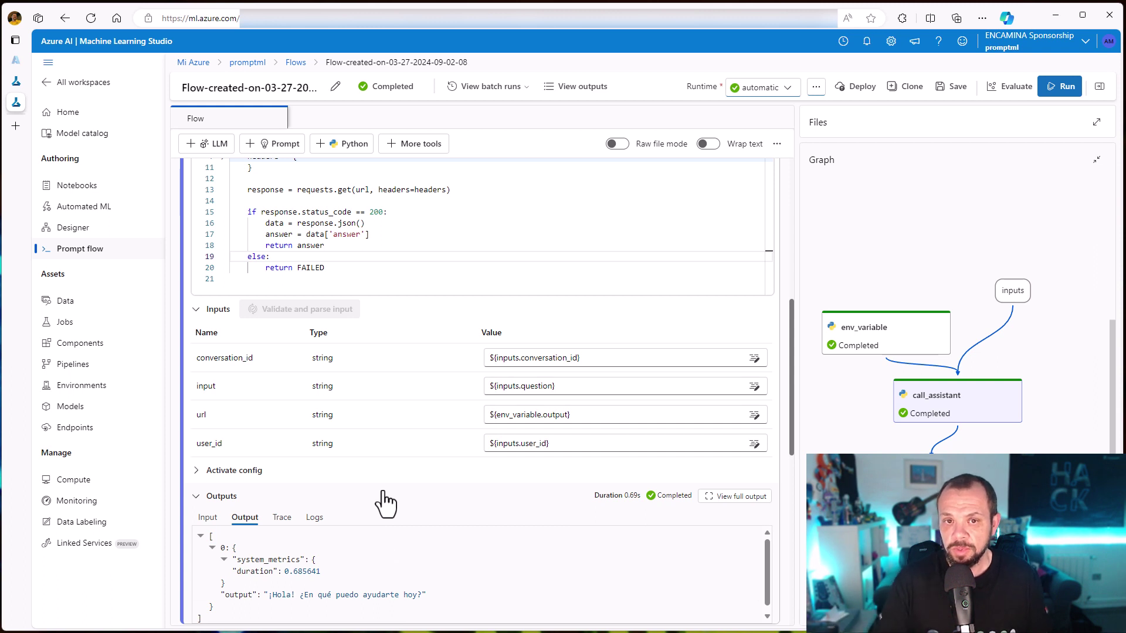
# - Open the testing-questions data asset in the other browser tab, explore its preguntas-testing.csv file, and widen the preview
pyautogui.click(25, 85)
pyautogui.click(66, 304)
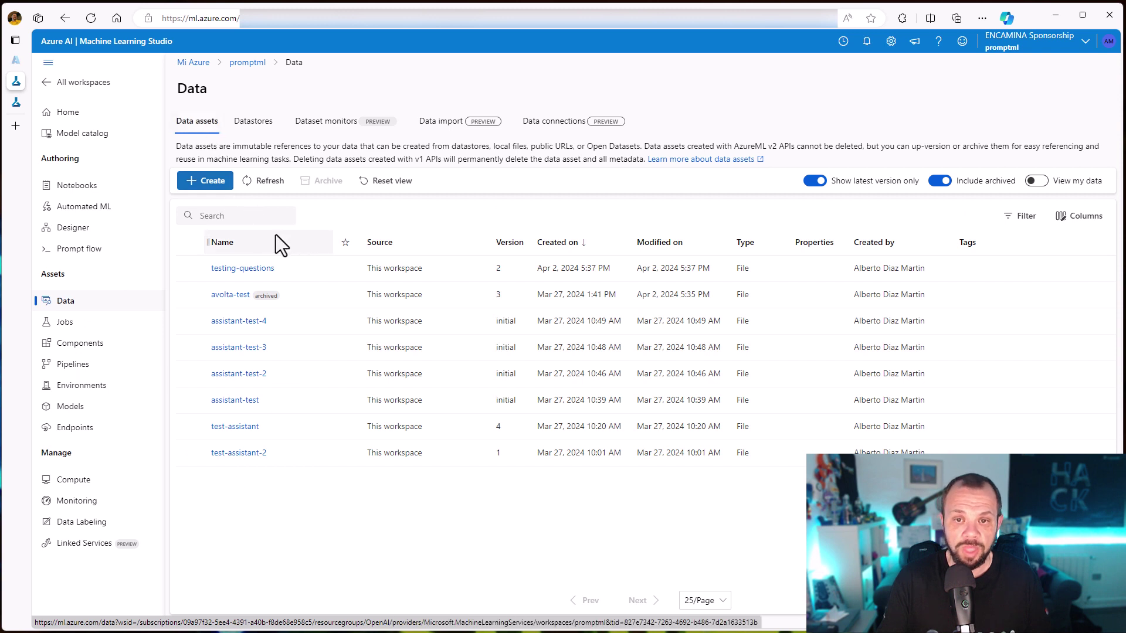
pyautogui.click(257, 268)
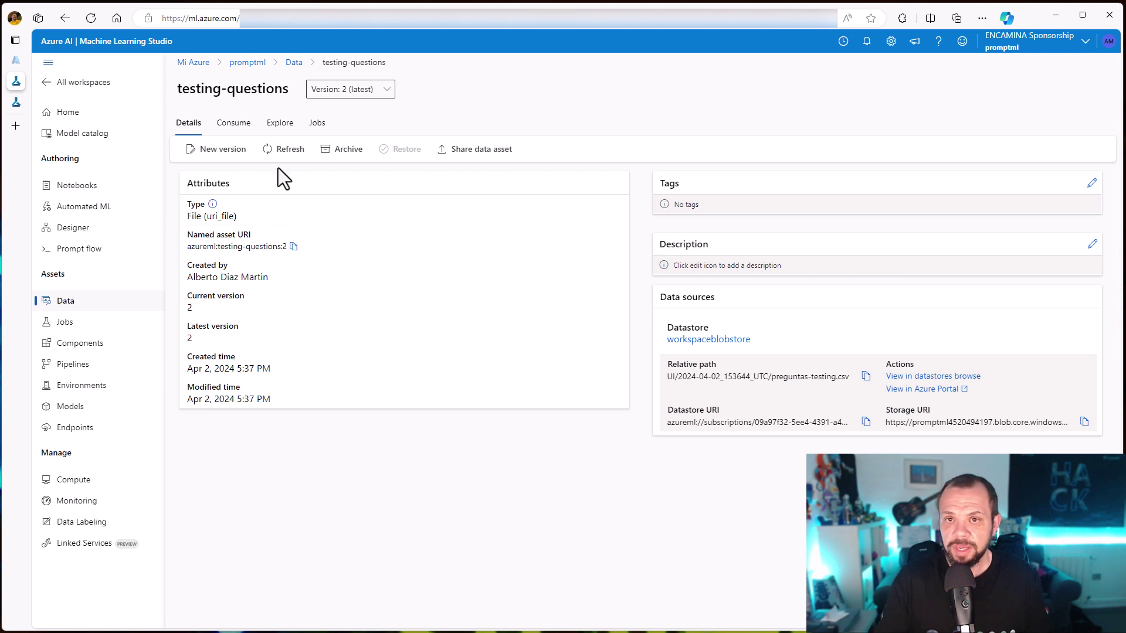
pyautogui.click(282, 124)
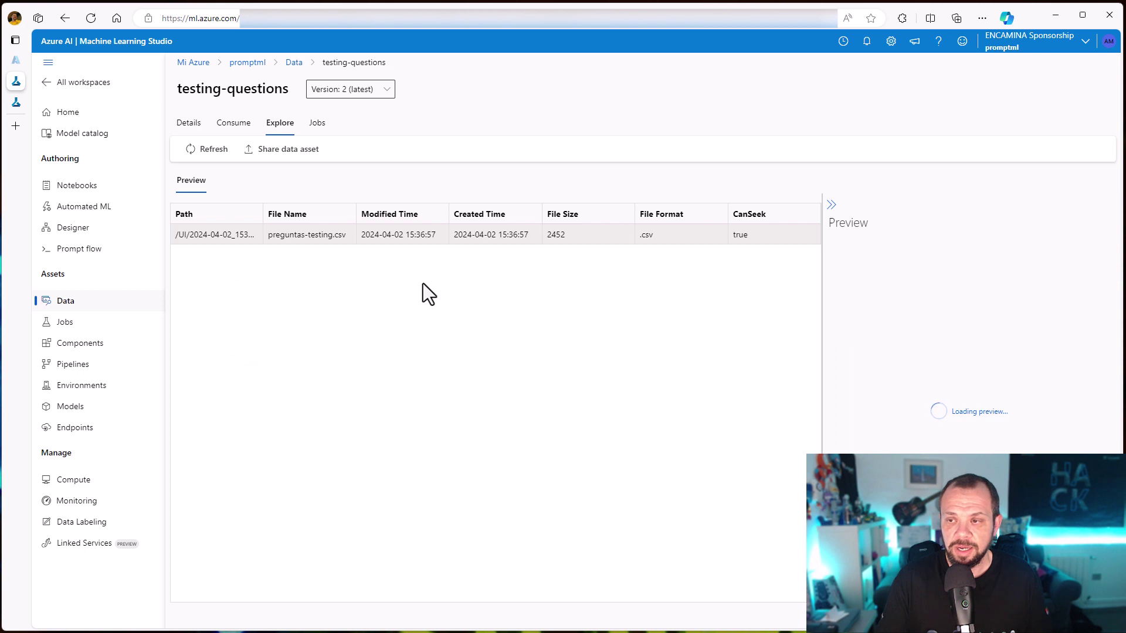
pyautogui.moveTo(821, 308); pyautogui.dragTo(463, 309)
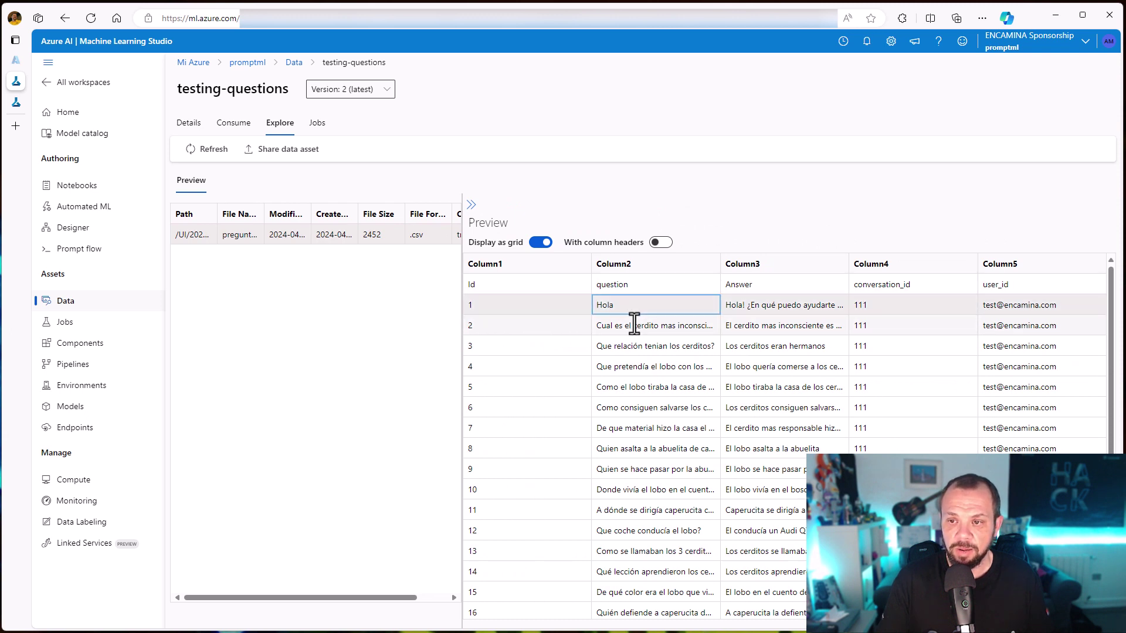
# - Examine the sample questions and their expected answers in the testing-questions preview
pyautogui.click(649, 363)
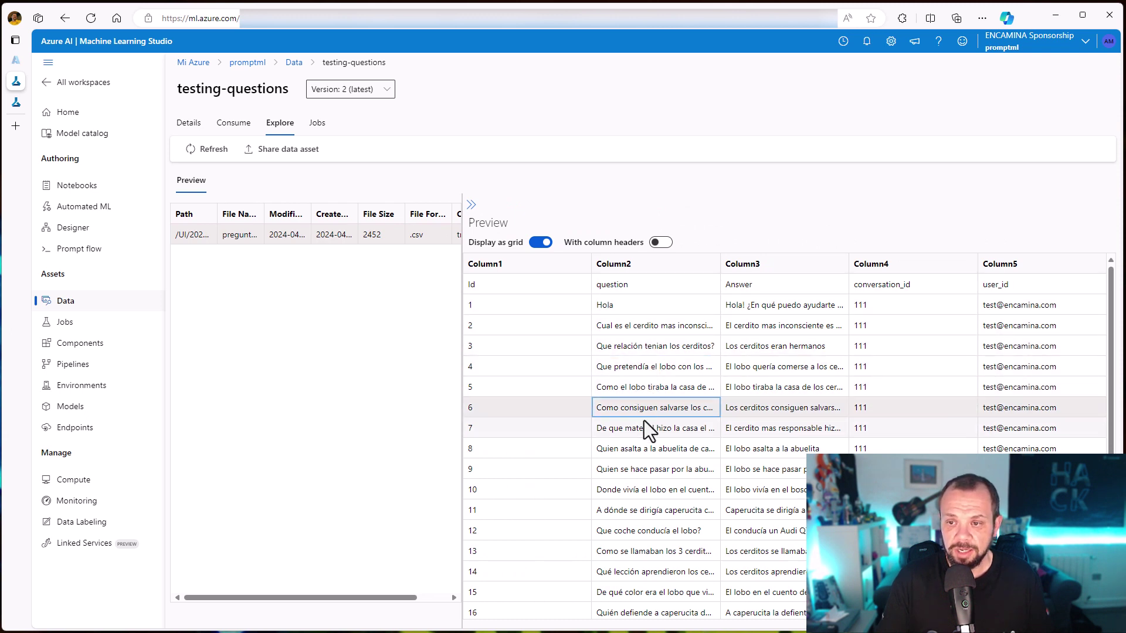
pyautogui.click(660, 327)
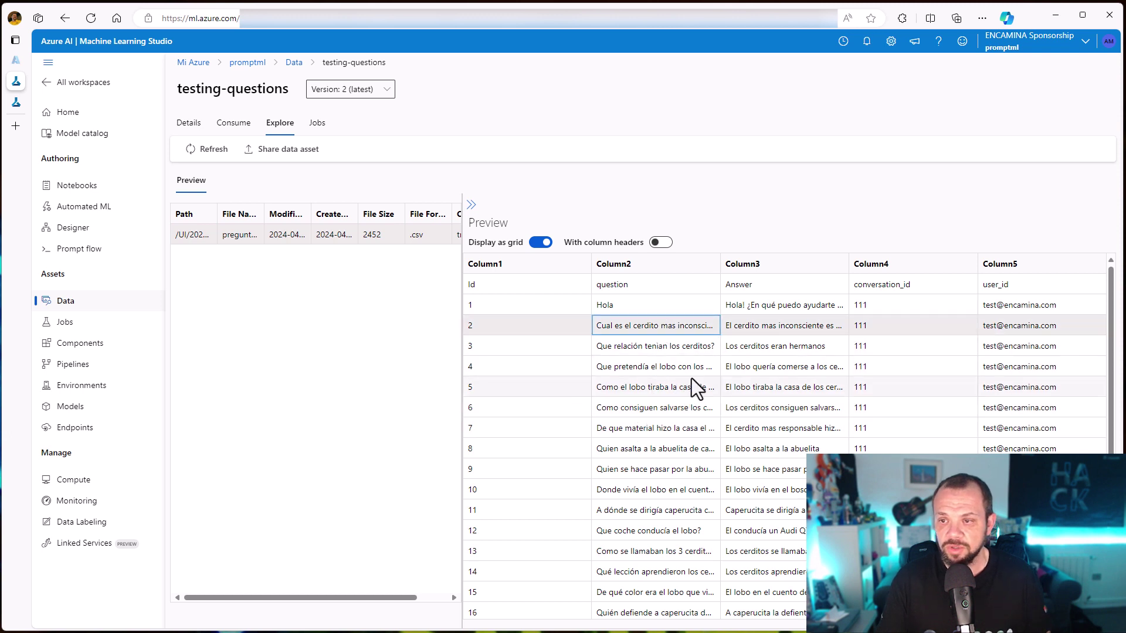
pyautogui.click(671, 350)
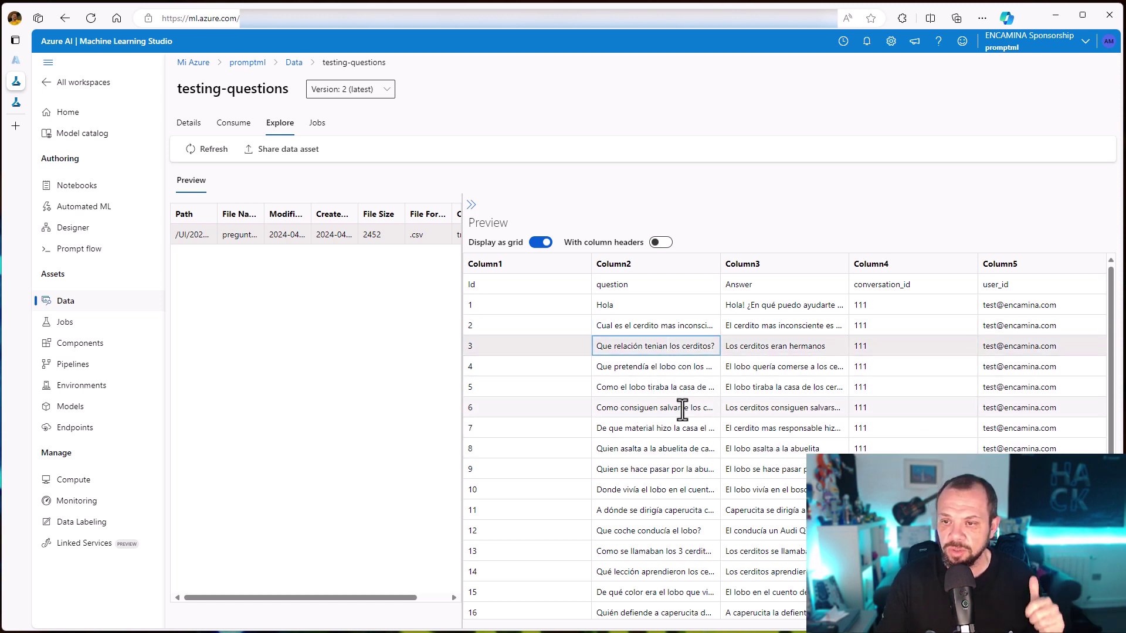
pyautogui.click(653, 390)
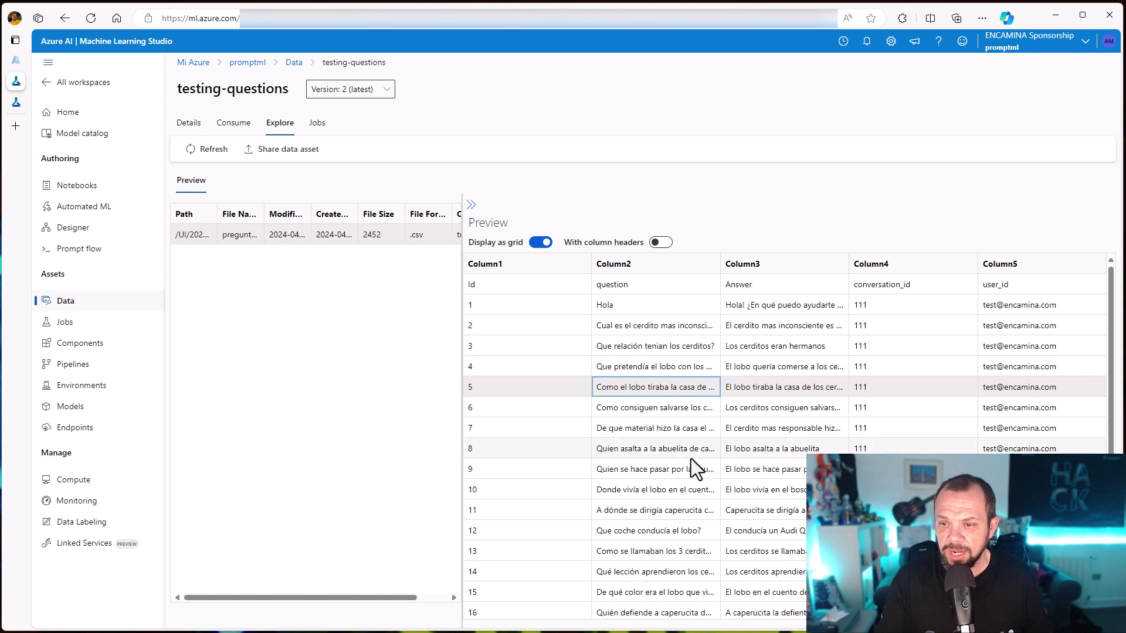
pyautogui.click(648, 427)
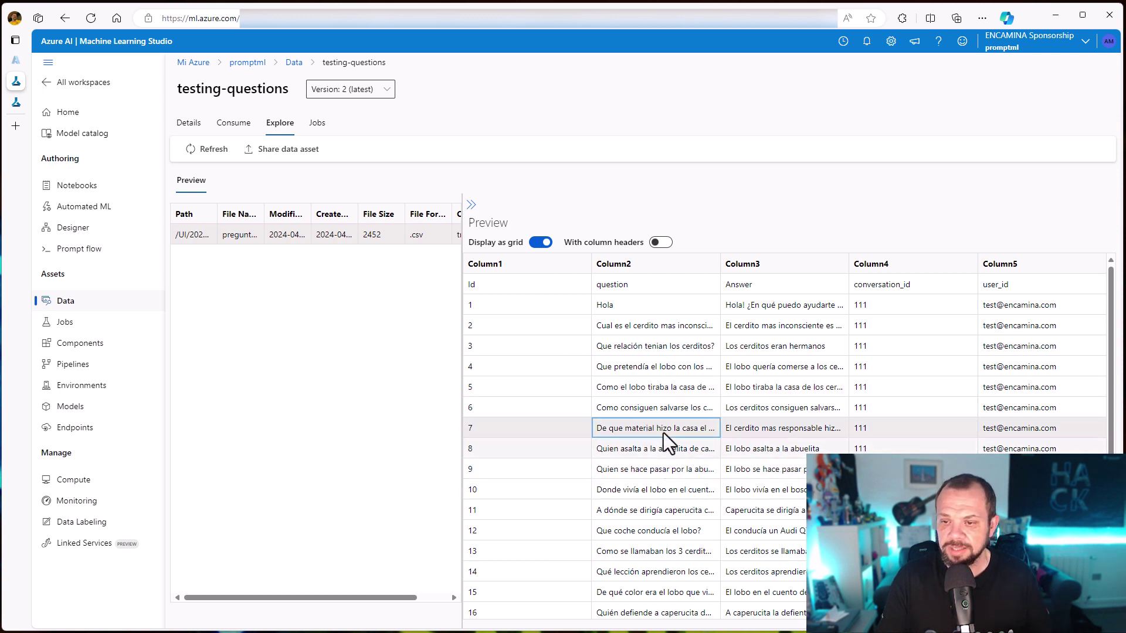
pyautogui.click(761, 306)
pyautogui.click(764, 347)
pyautogui.click(770, 368)
pyautogui.click(773, 390)
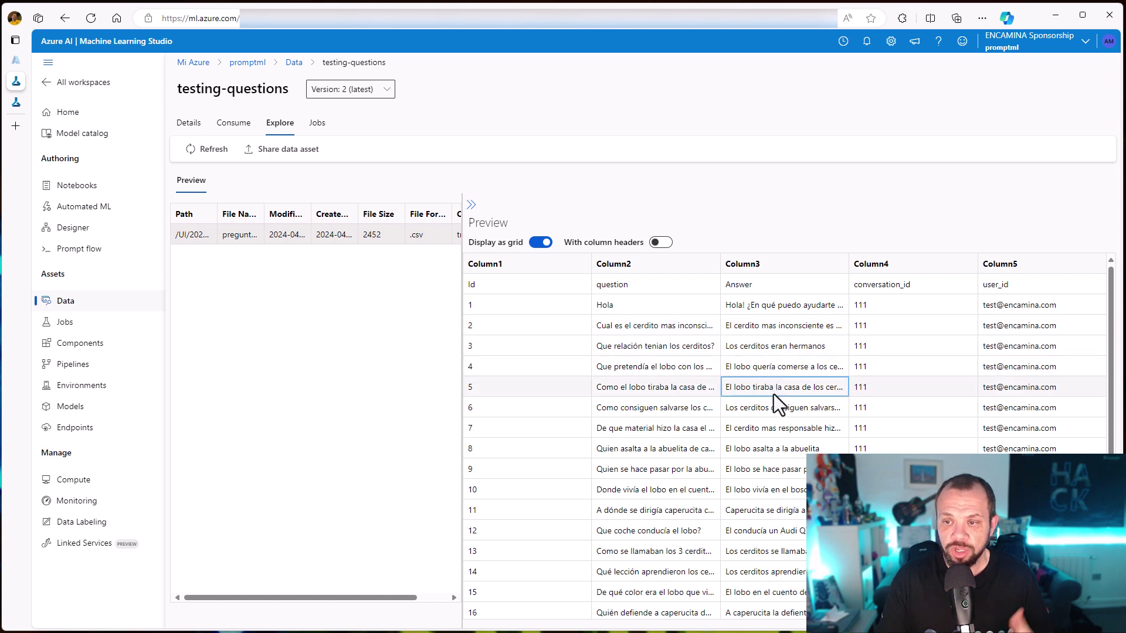
pyautogui.click(765, 407)
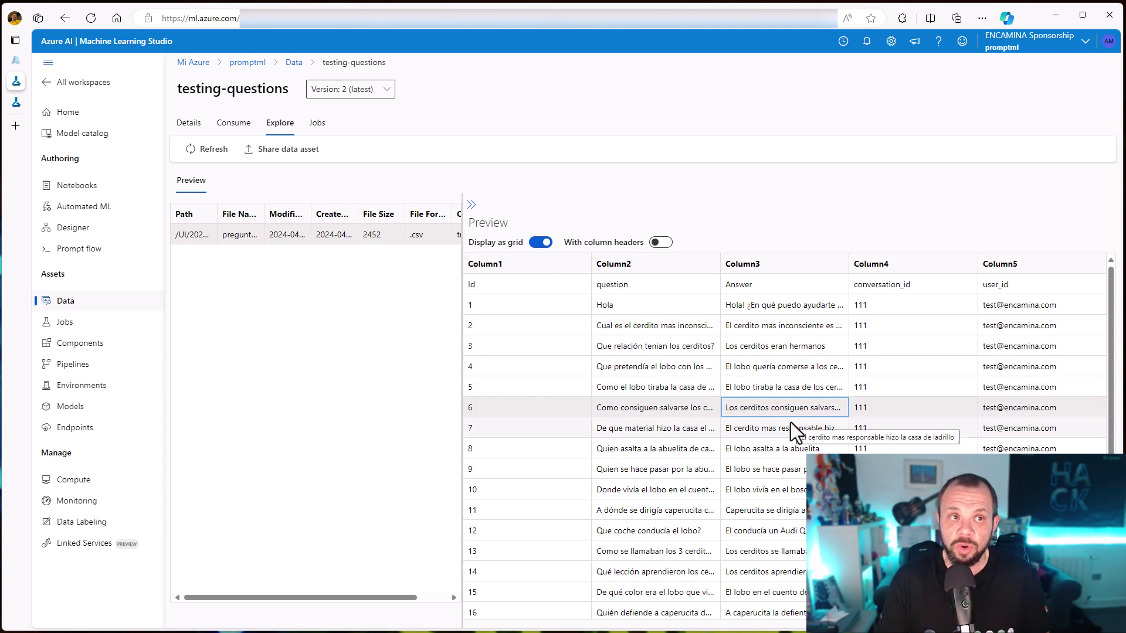
pyautogui.click(772, 389)
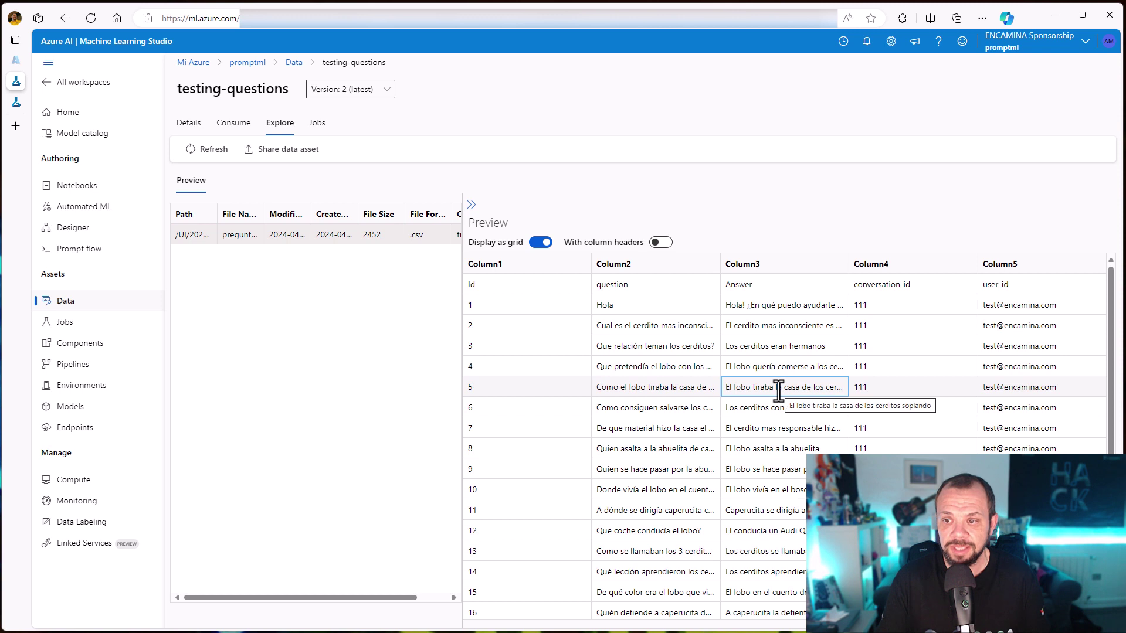
pyautogui.click(775, 409)
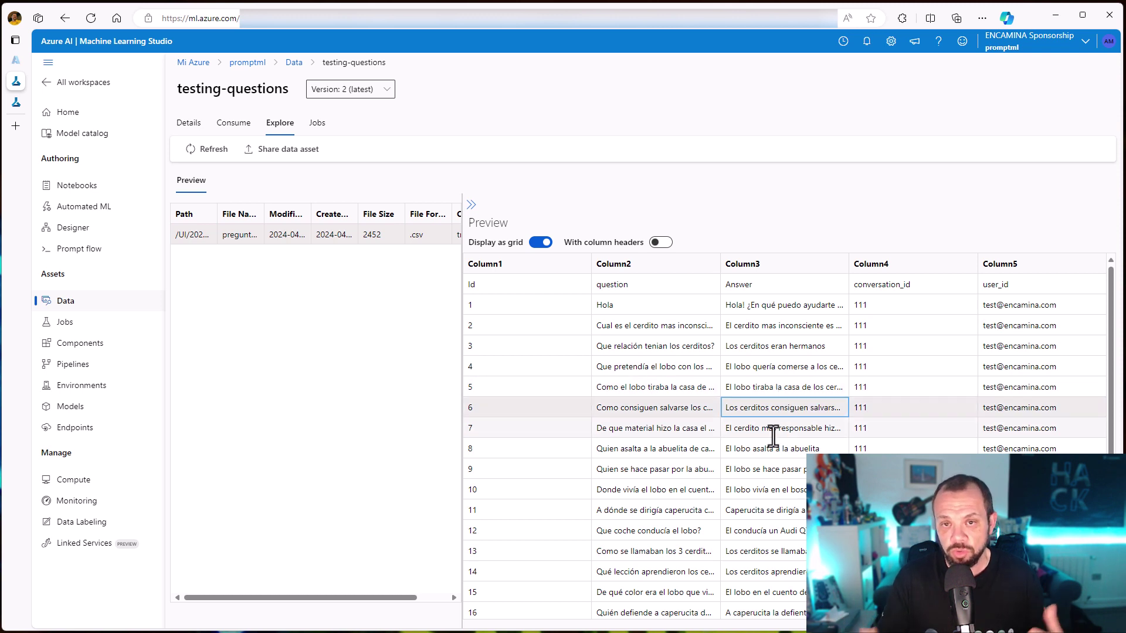
pyautogui.click(773, 434)
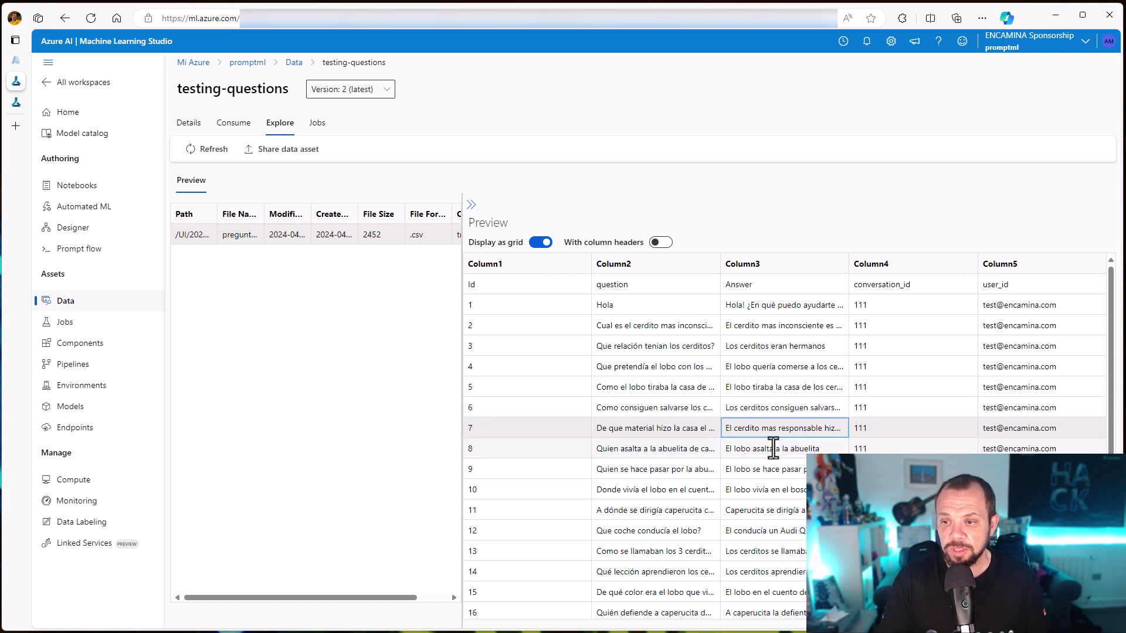
pyautogui.click(767, 384)
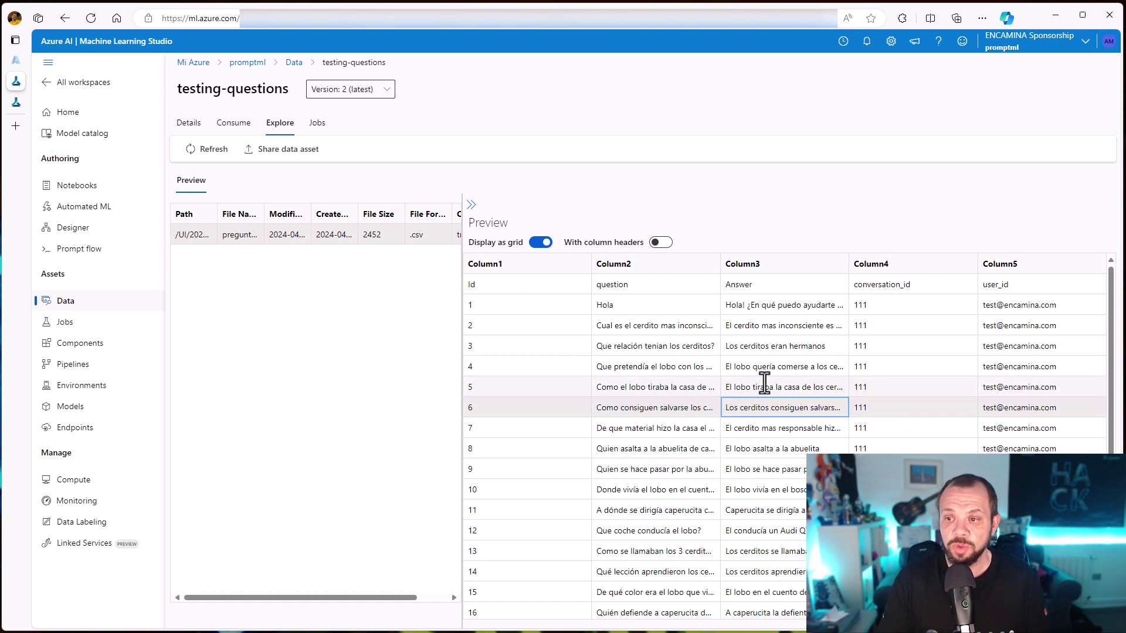
# - Show the preview with column headers and examine the conversation_id, user_id, question and Answer columns of the test data
pyautogui.click(661, 242)
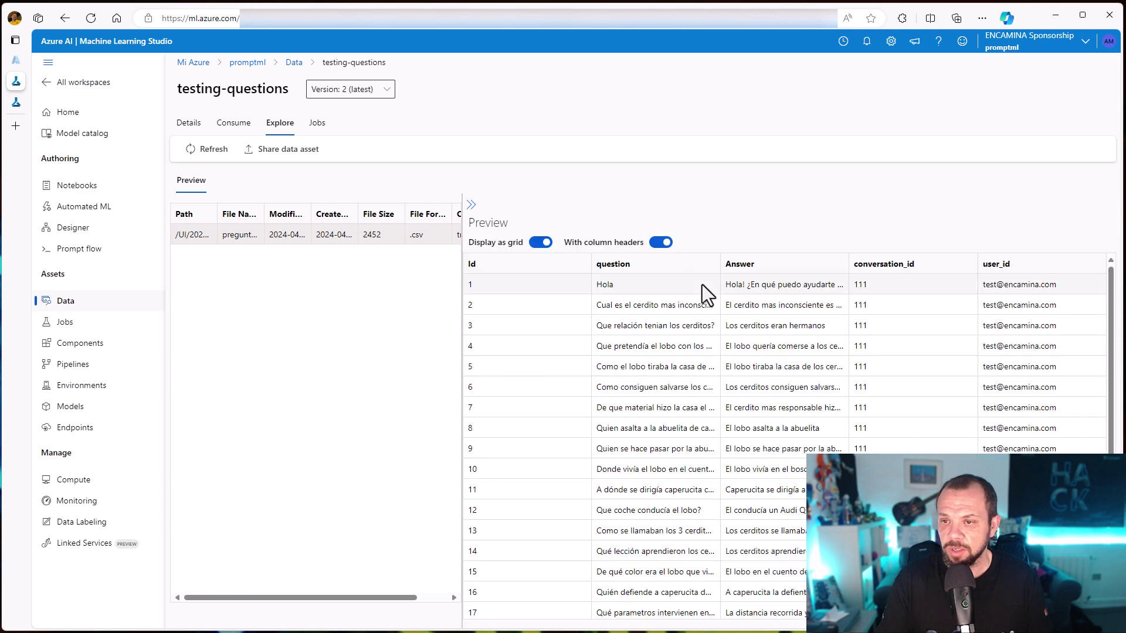
pyautogui.click(909, 288)
pyautogui.click(1030, 346)
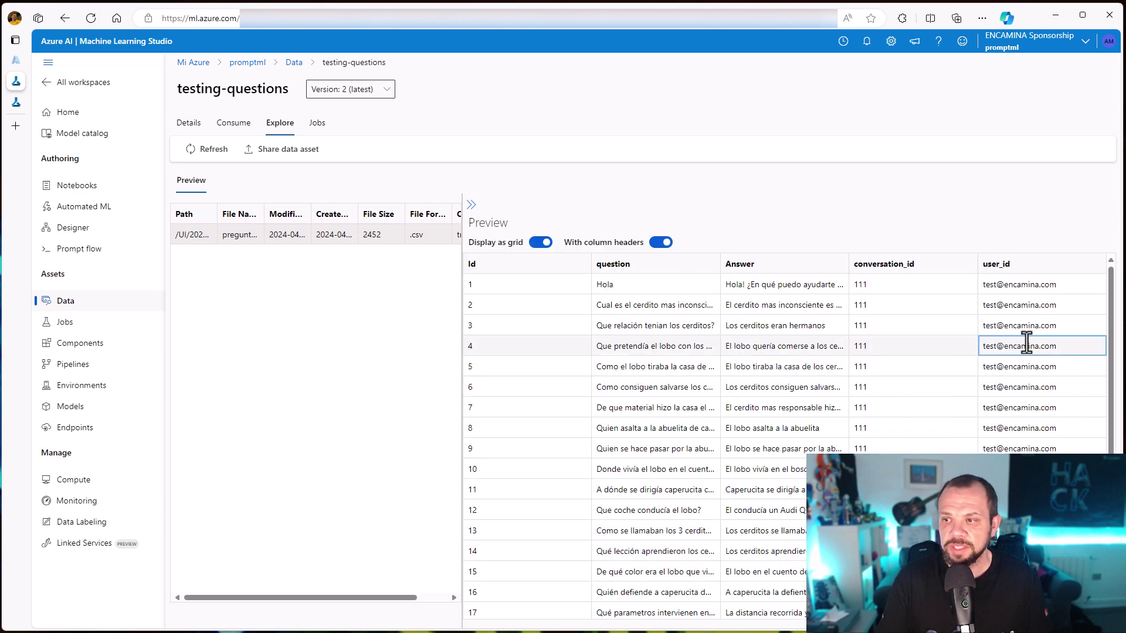
pyautogui.click(909, 360)
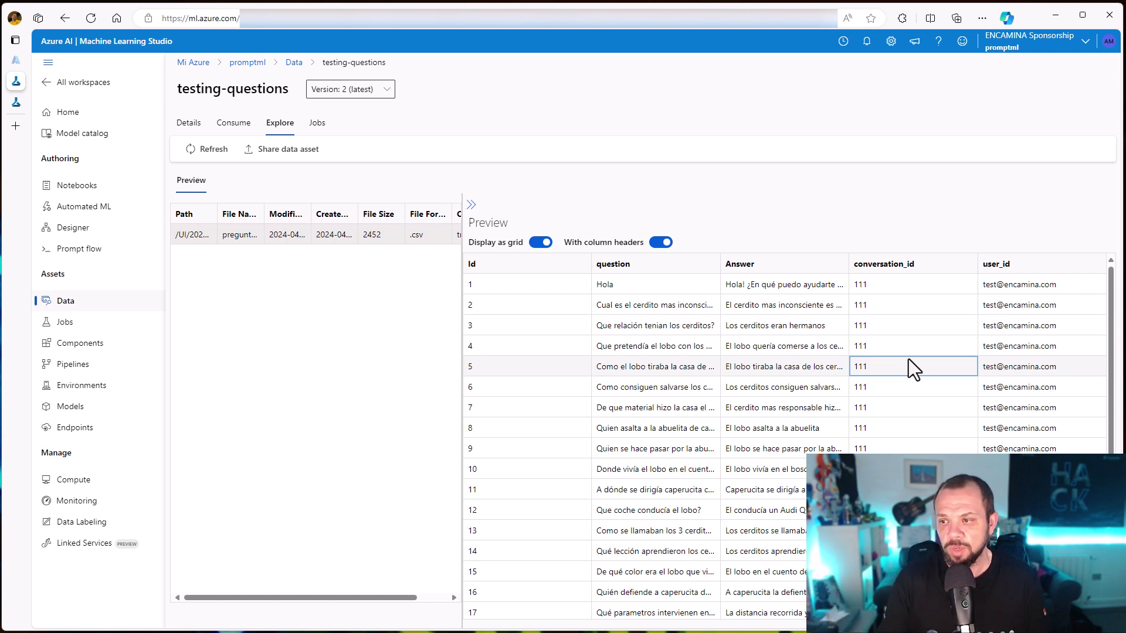
pyautogui.scroll(-1, 897, 405)
pyautogui.scroll(1, 924, 409)
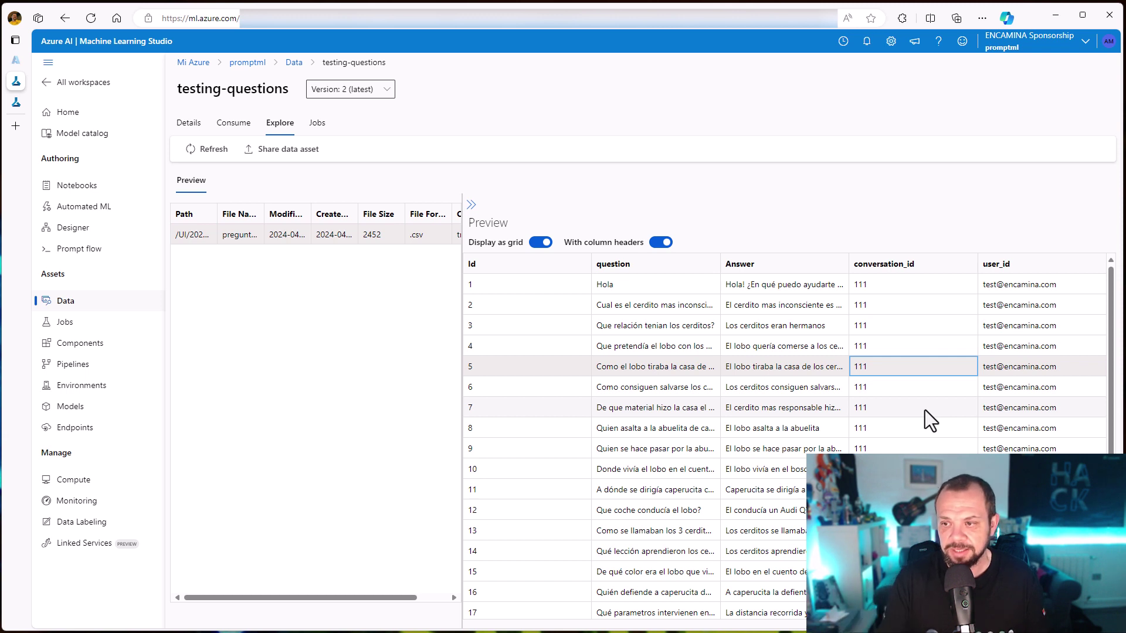
pyautogui.scroll(-2, 924, 409)
pyautogui.scroll(2, 924, 410)
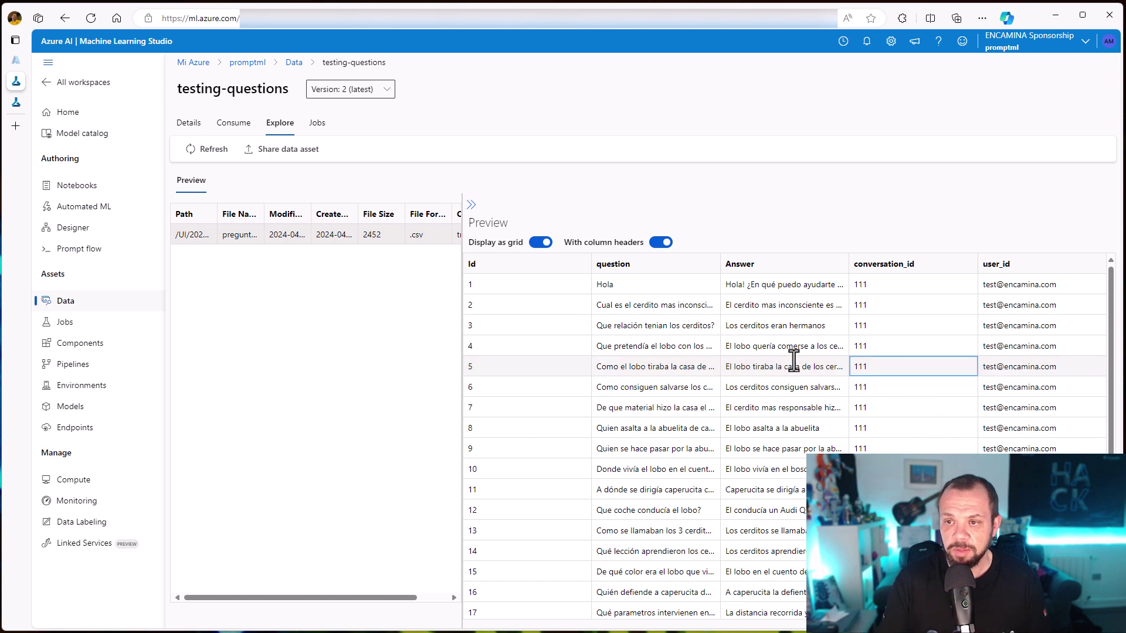
pyautogui.click(643, 304)
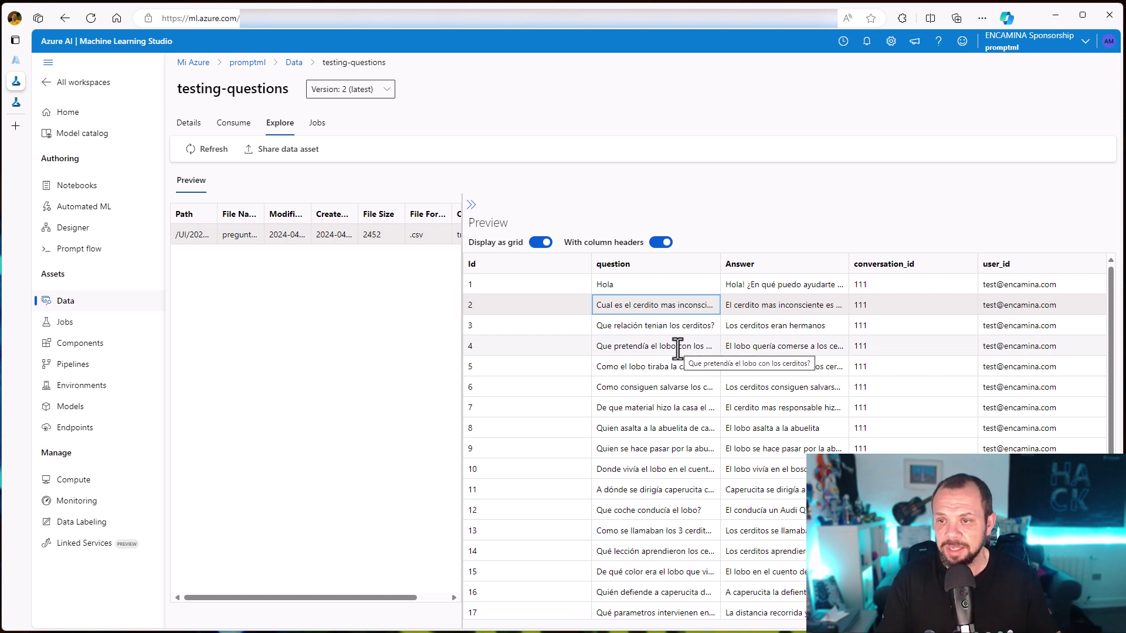
pyautogui.click(786, 323)
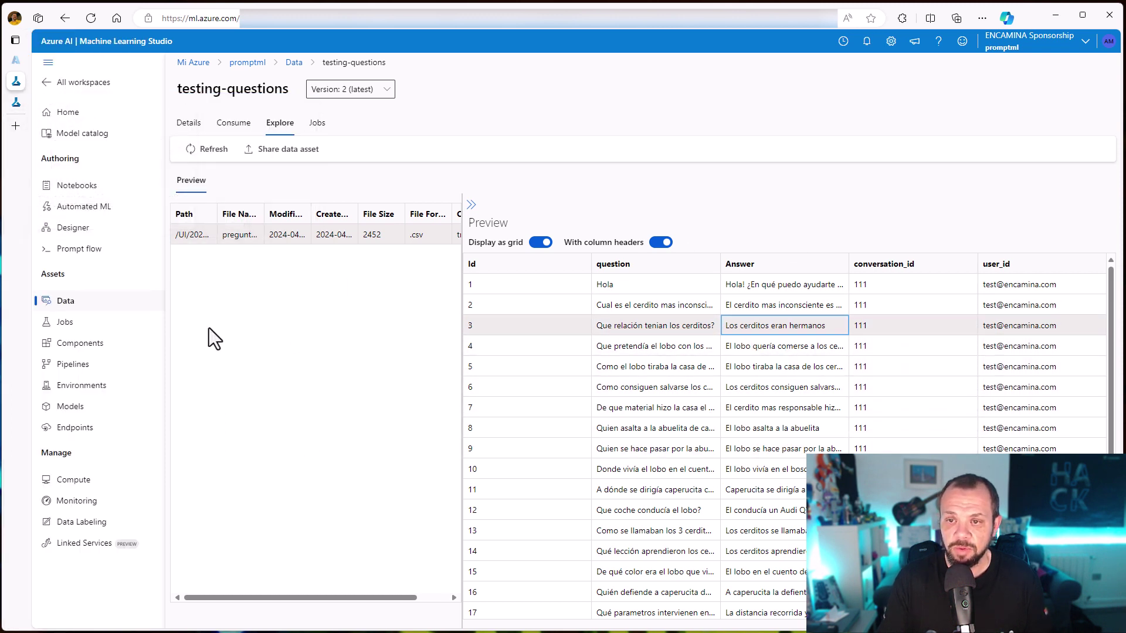
# - Switch back to the tab with the flow created on 03-27-2024 and open its Batch run & Evaluate wizard
pyautogui.moveTo(18, 107)
pyautogui.click(57, 107)
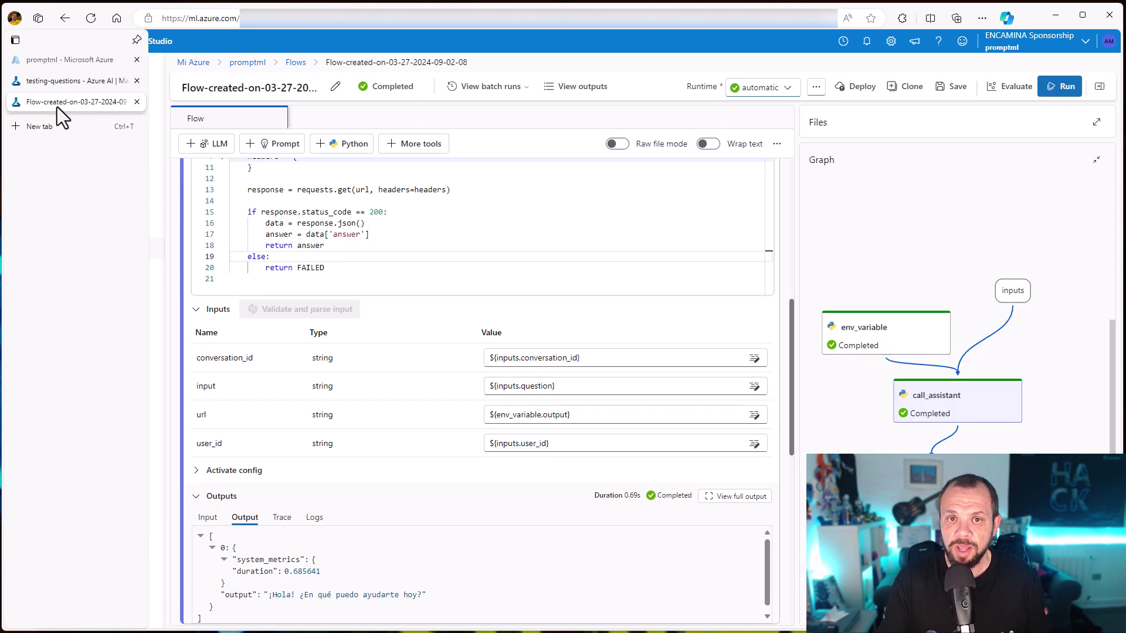
pyautogui.scroll(10, 485, 417)
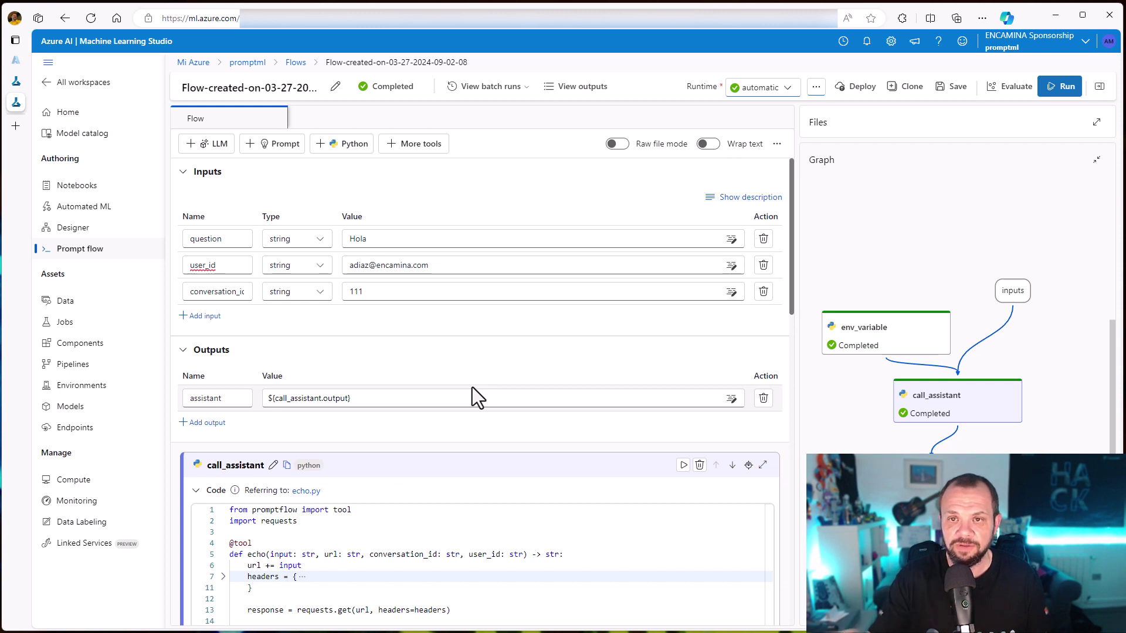
pyautogui.click(1018, 93)
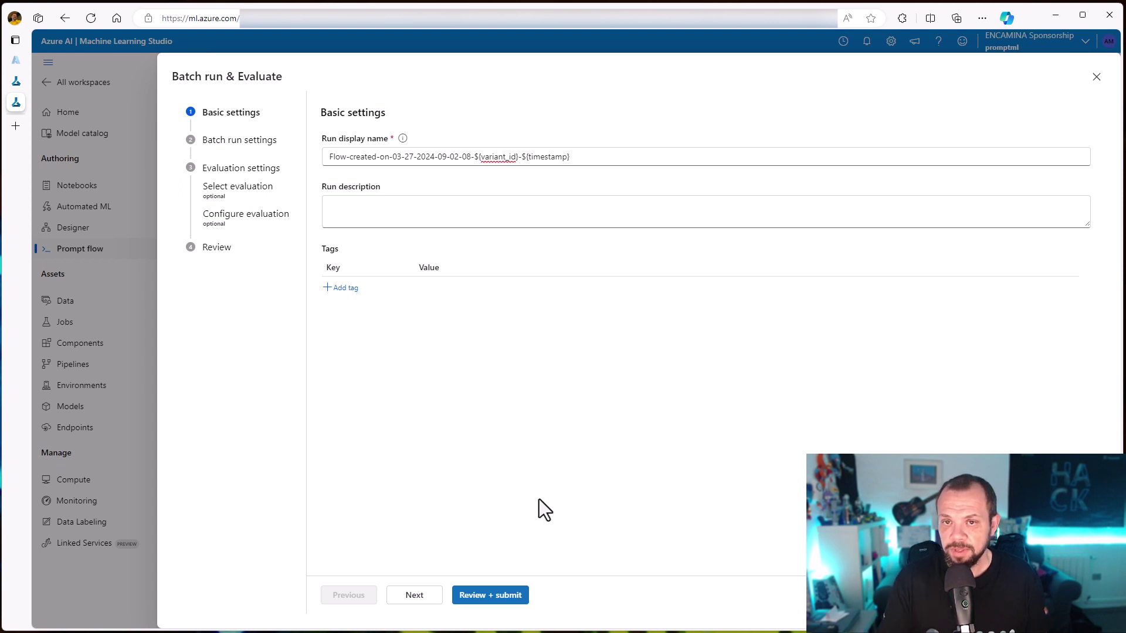
pyautogui.click(504, 595)
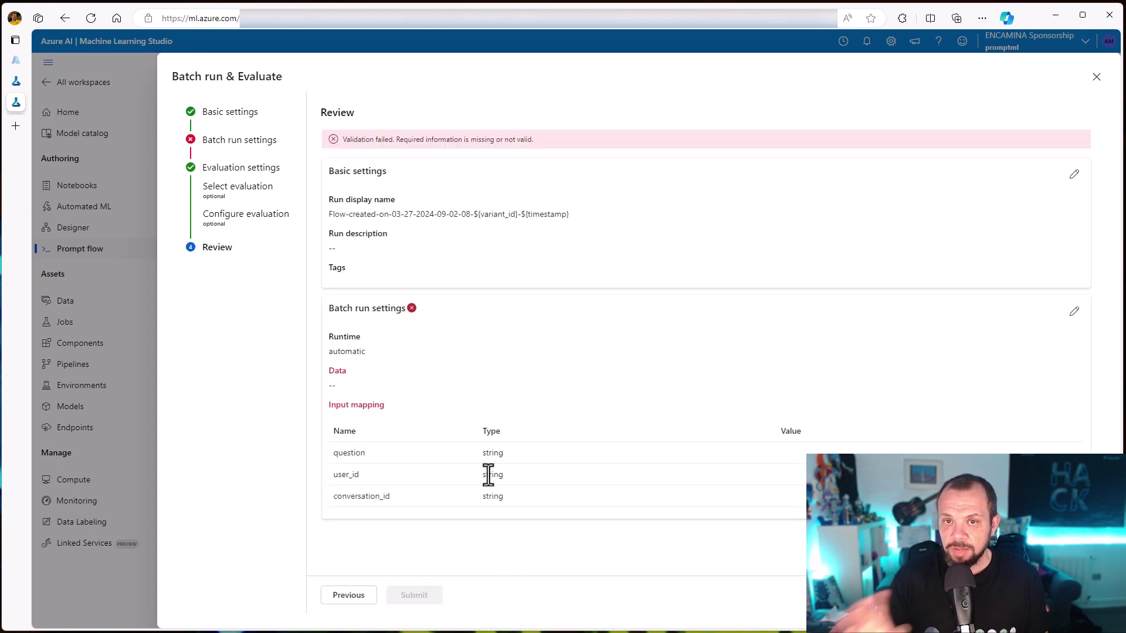
pyautogui.click(350, 588)
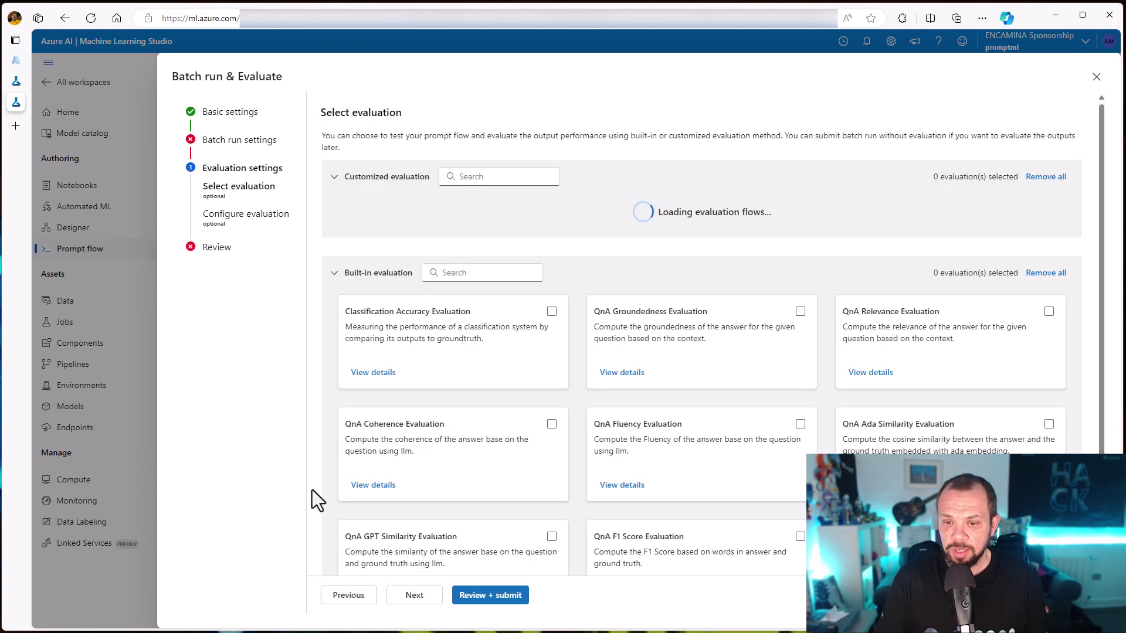
pyautogui.click(416, 595)
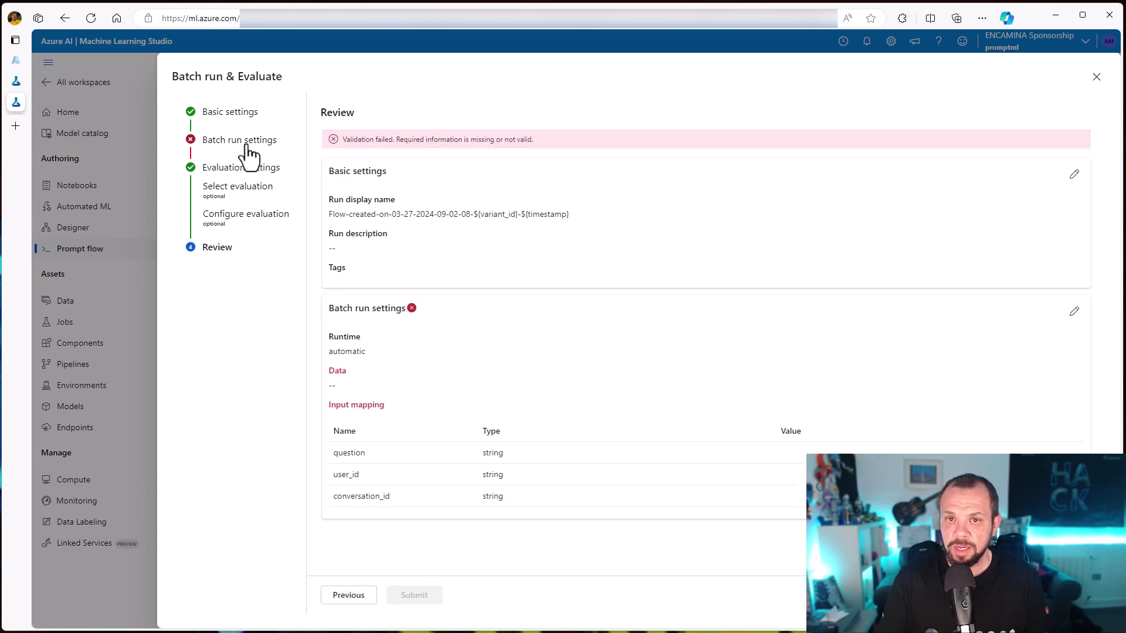
pyautogui.click(343, 597)
pyautogui.click(344, 597)
pyautogui.click(346, 597)
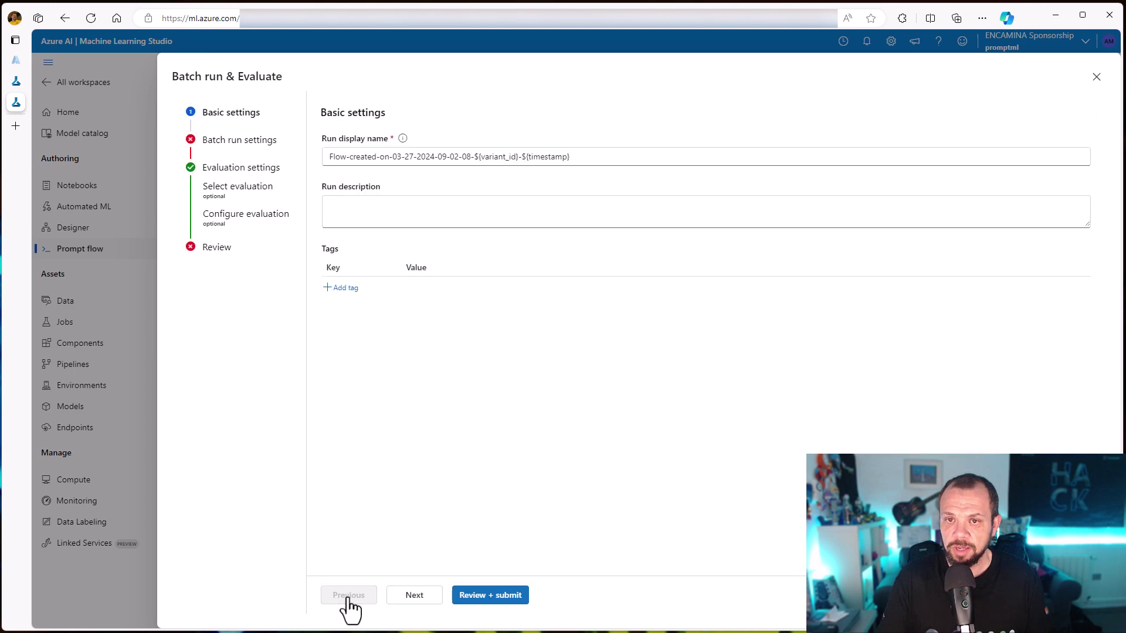
# - Proceed to the batch run settings and choose testing-questions (version 2) as the run's data
pyautogui.click(409, 595)
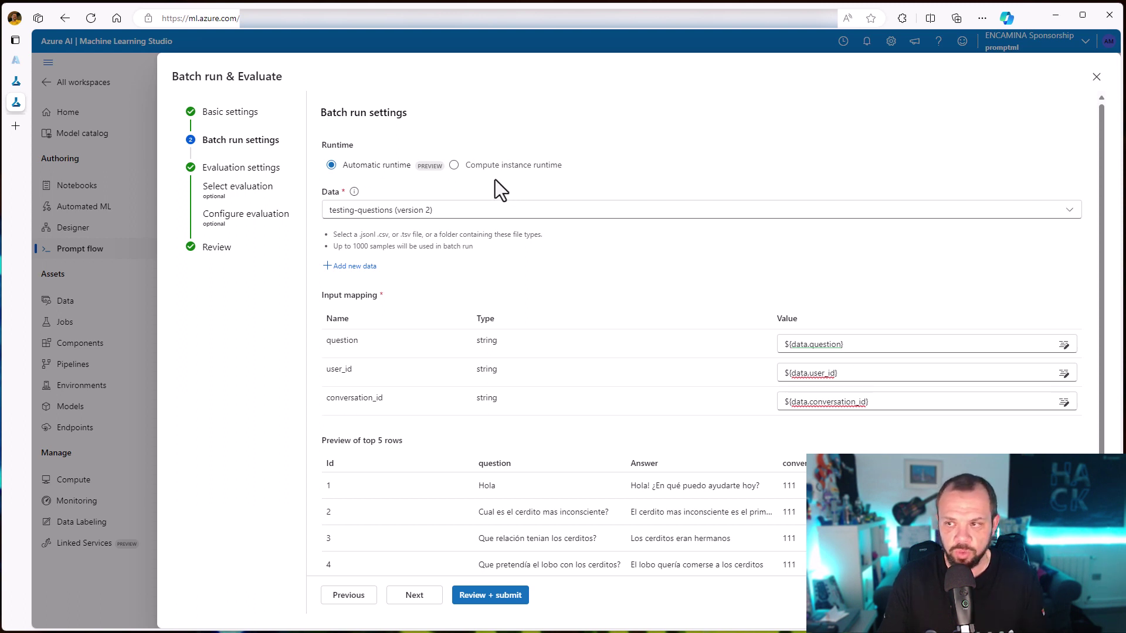
pyautogui.click(1071, 217)
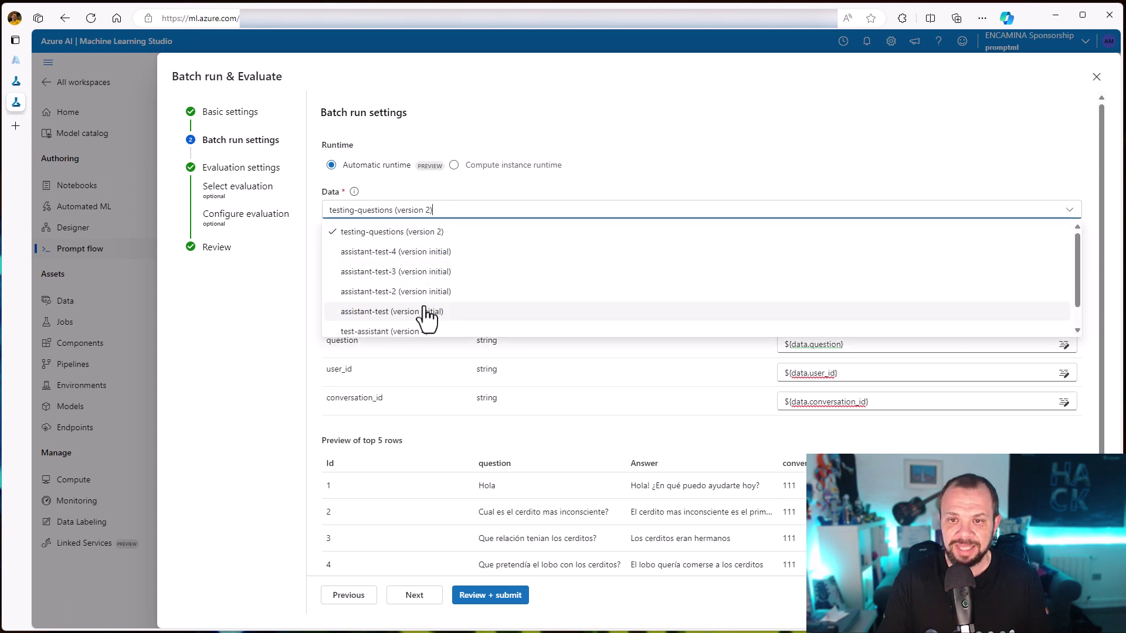
pyautogui.click(397, 235)
pyautogui.scroll(-1, 607, 269)
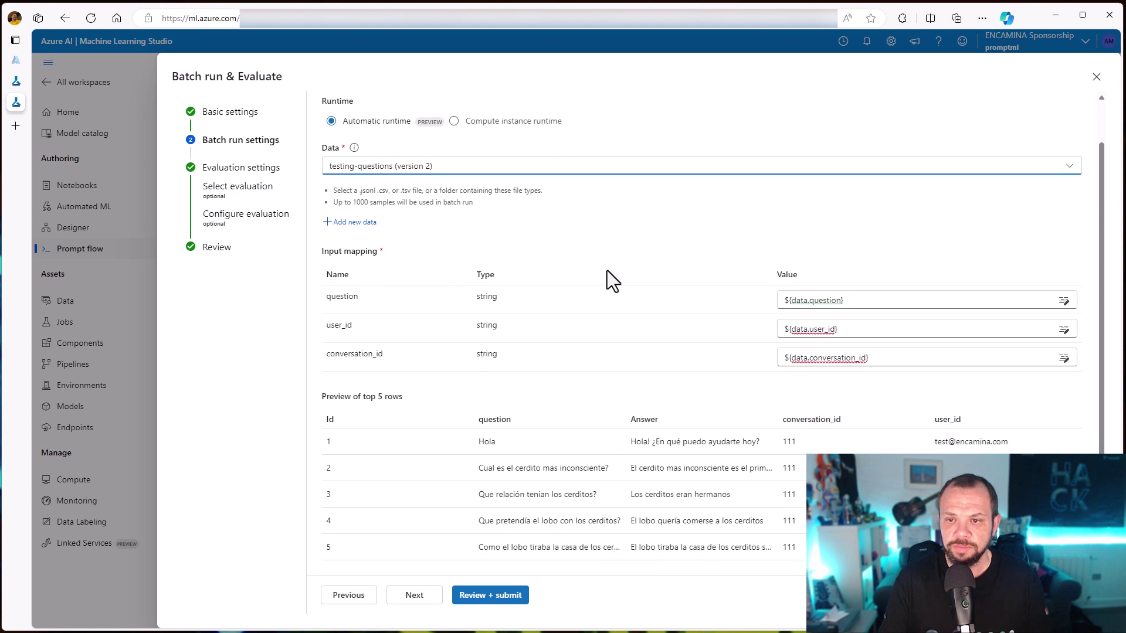
# - Examine the data columns offered for the question, user_id and conversation_id input mappings
pyautogui.doubleClick(351, 296)
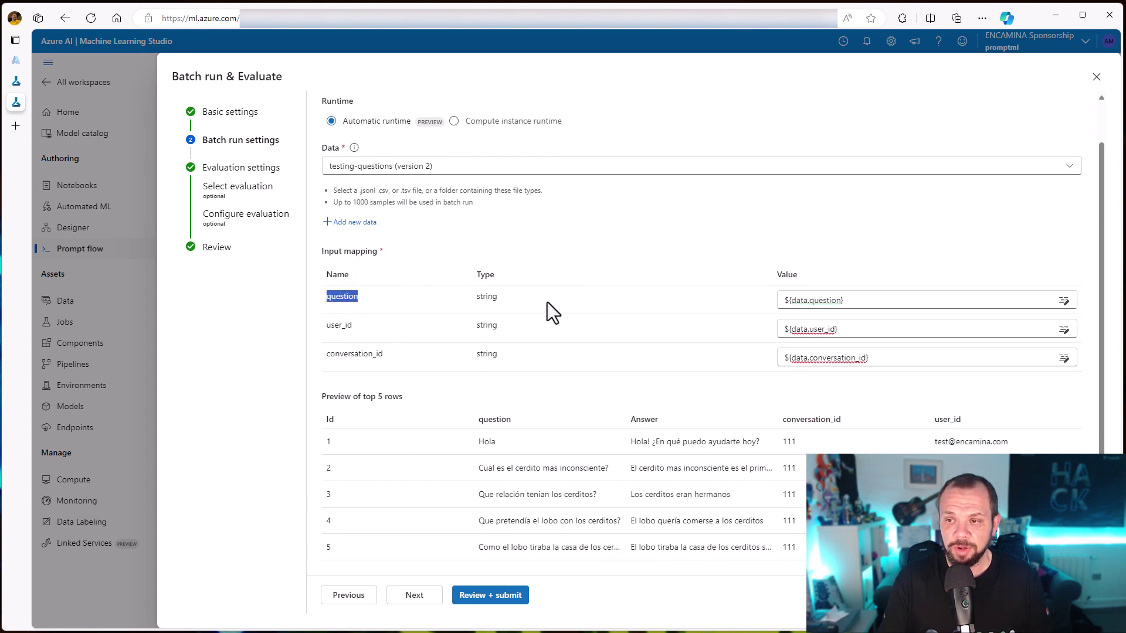
pyautogui.click(866, 299)
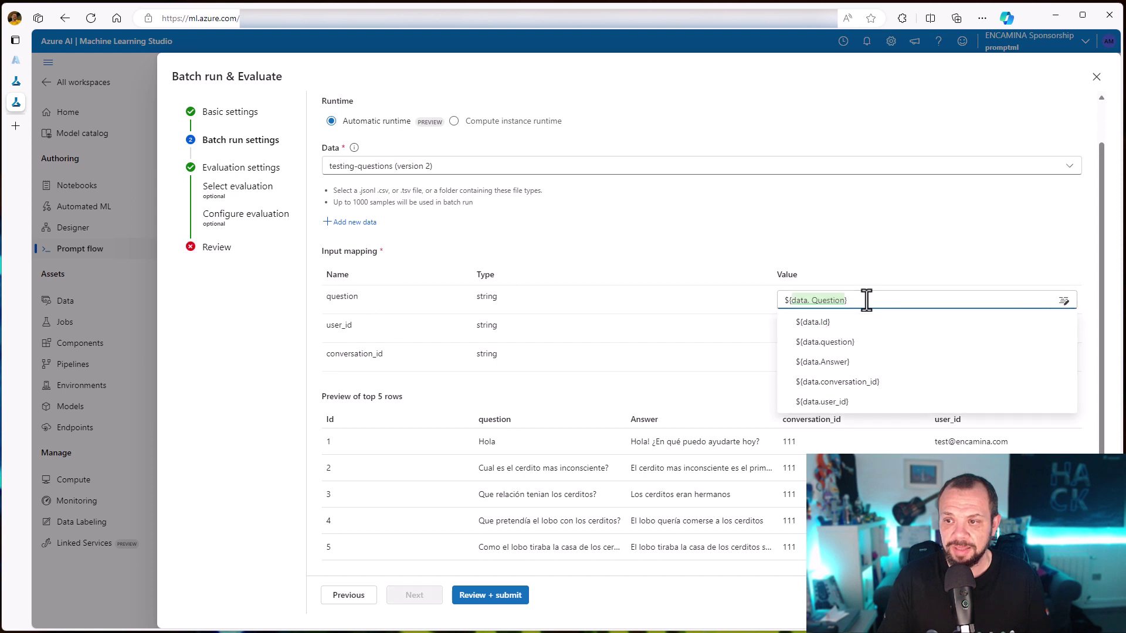
pyautogui.click(833, 342)
pyautogui.hotkey('ctrl', 'z')
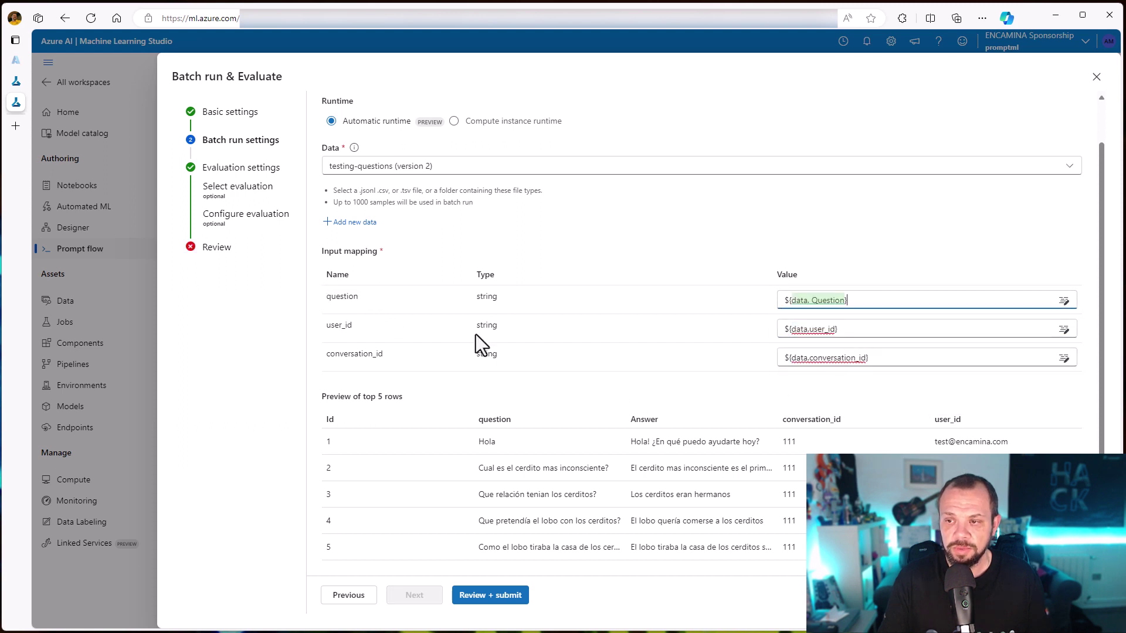
pyautogui.click(971, 330)
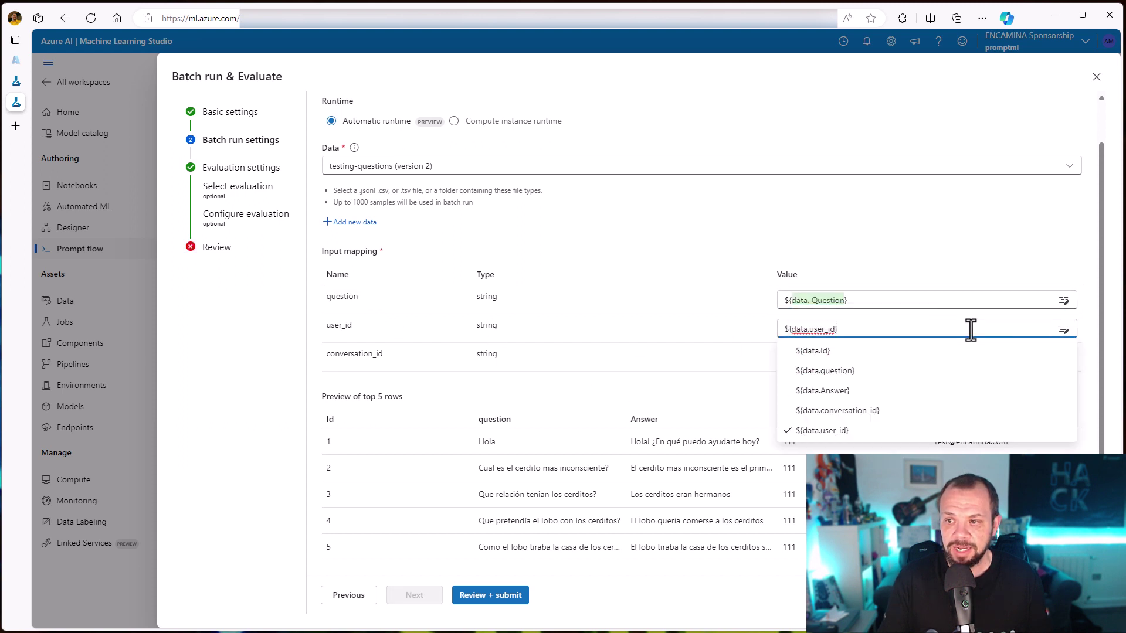
pyautogui.click(697, 360)
pyautogui.click(864, 359)
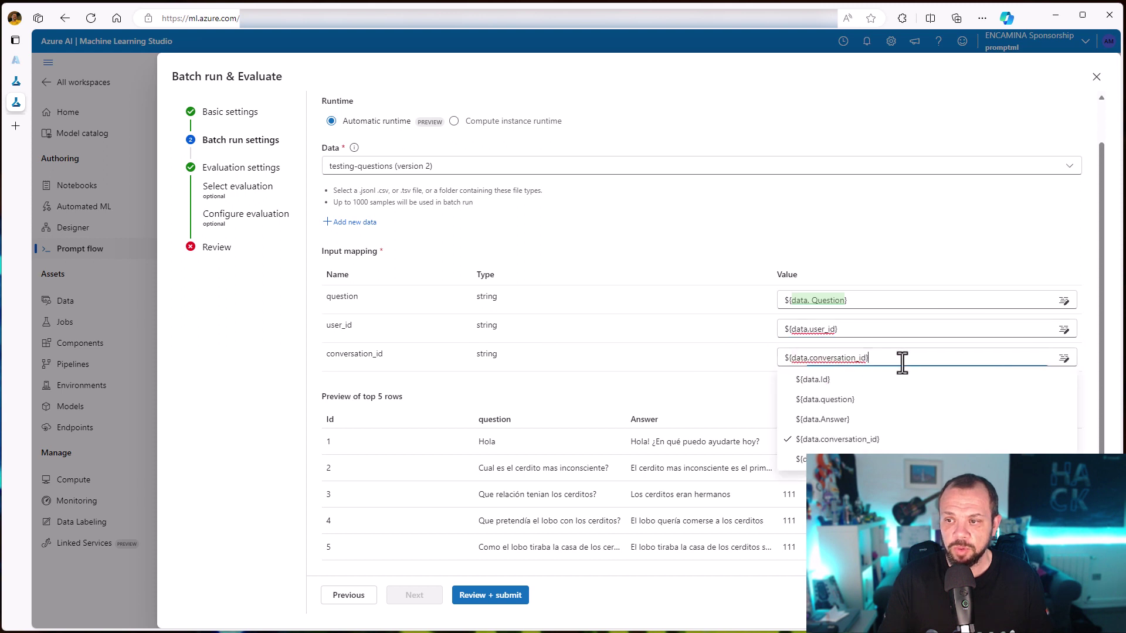
pyautogui.click(660, 384)
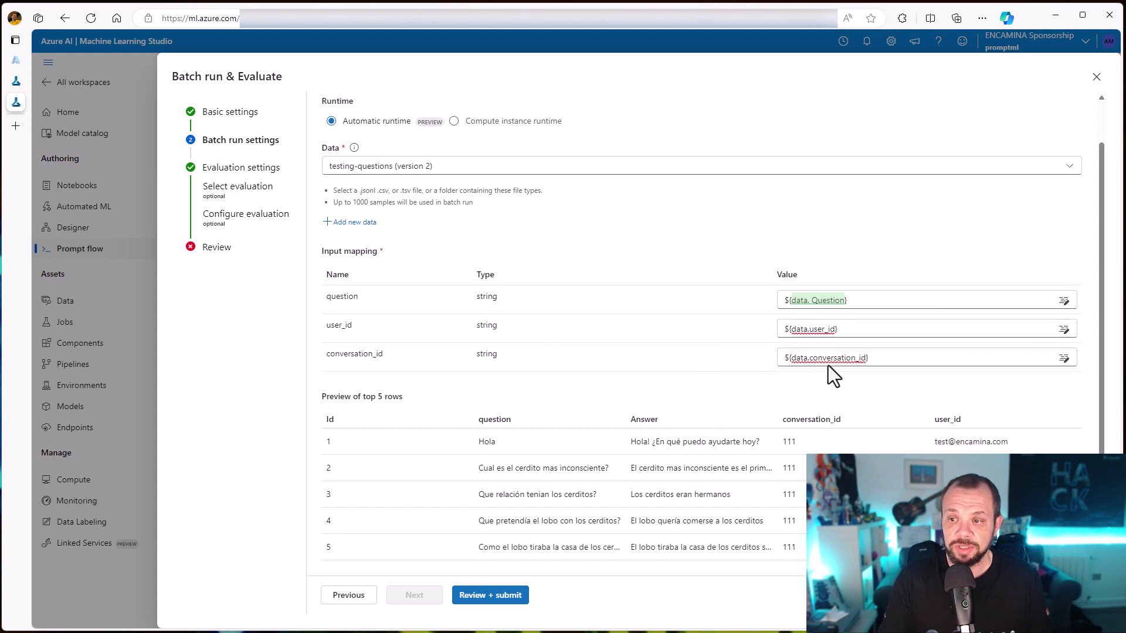
# - Correct the value mapped to the question input so it reads ${data.question}
pyautogui.doubleClick(817, 300)
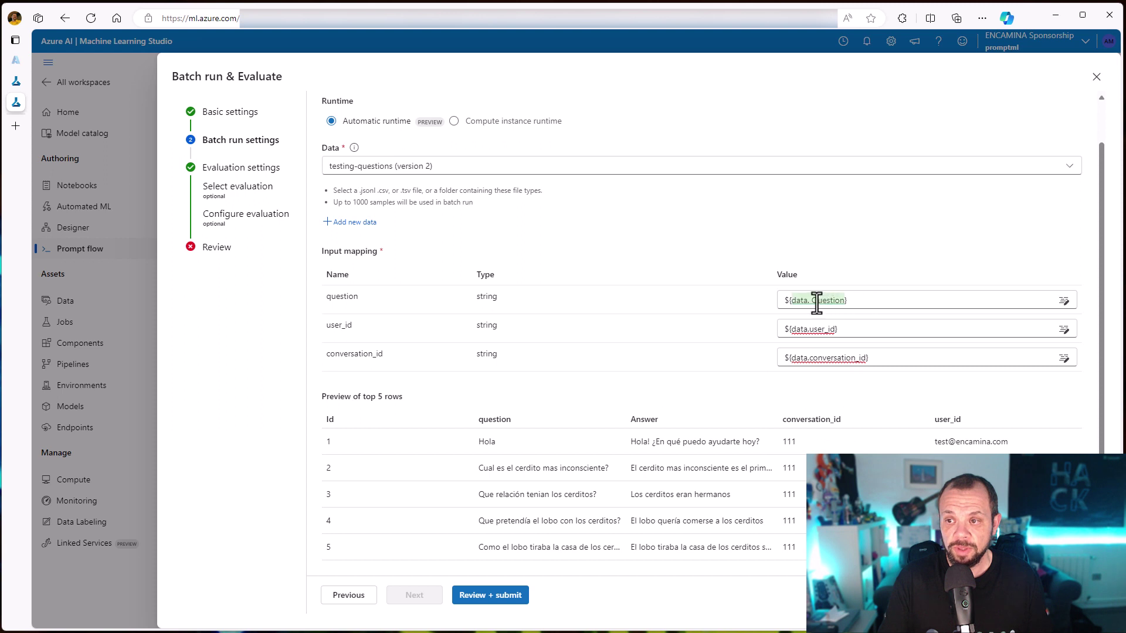
pyautogui.click(816, 300)
pyautogui.press('Escape')
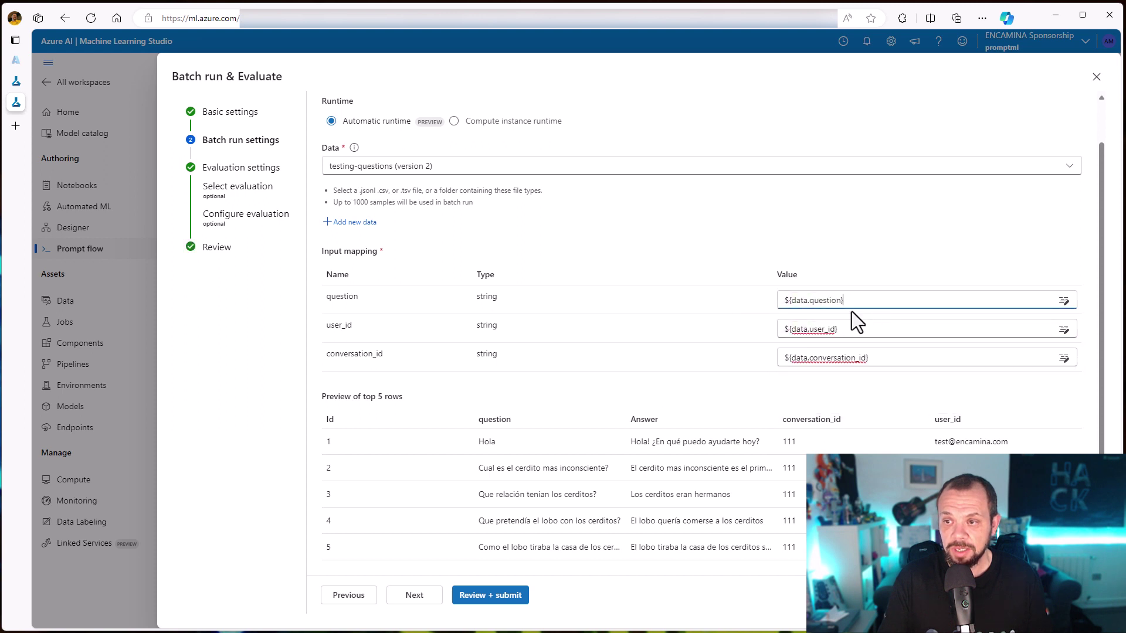
pyautogui.click(873, 329)
pyautogui.click(862, 300)
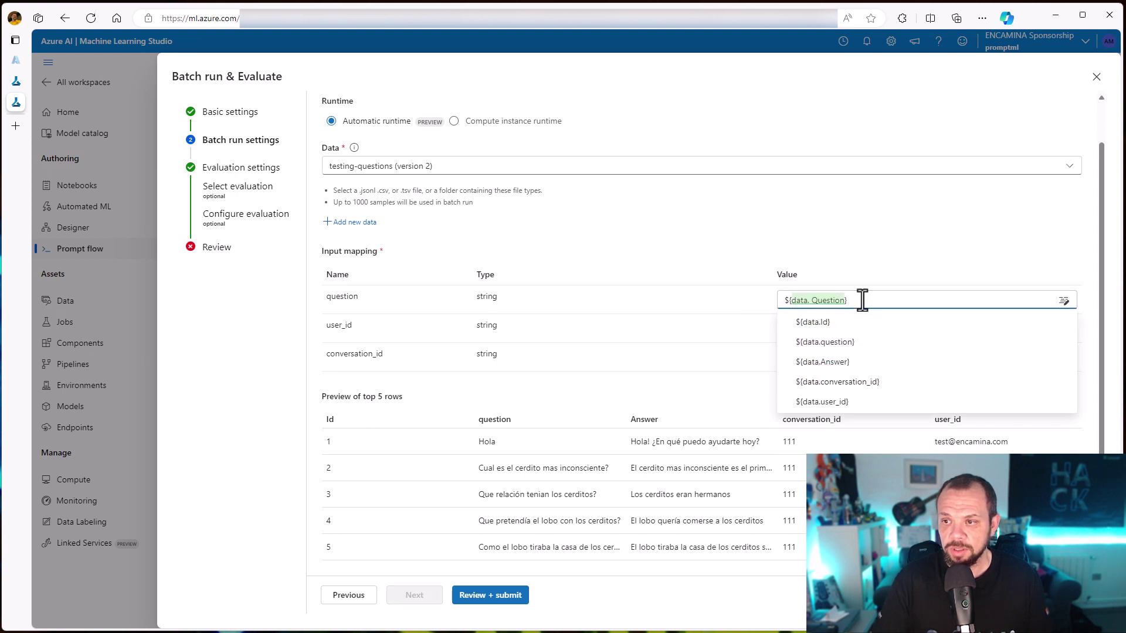
pyautogui.write('data.question')
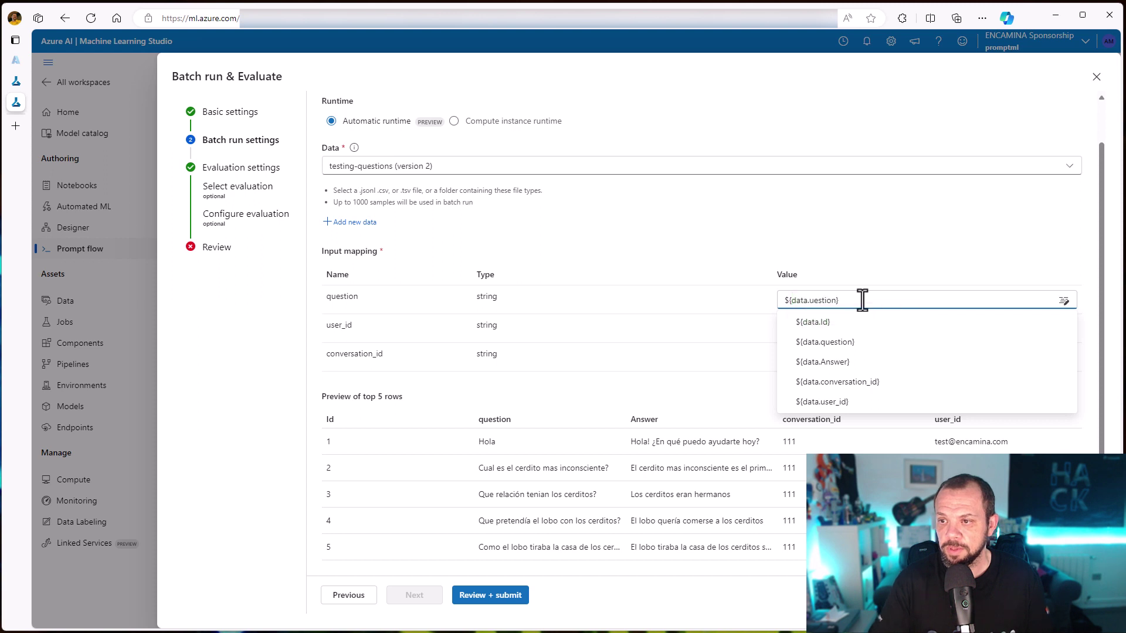
pyautogui.press('Return')
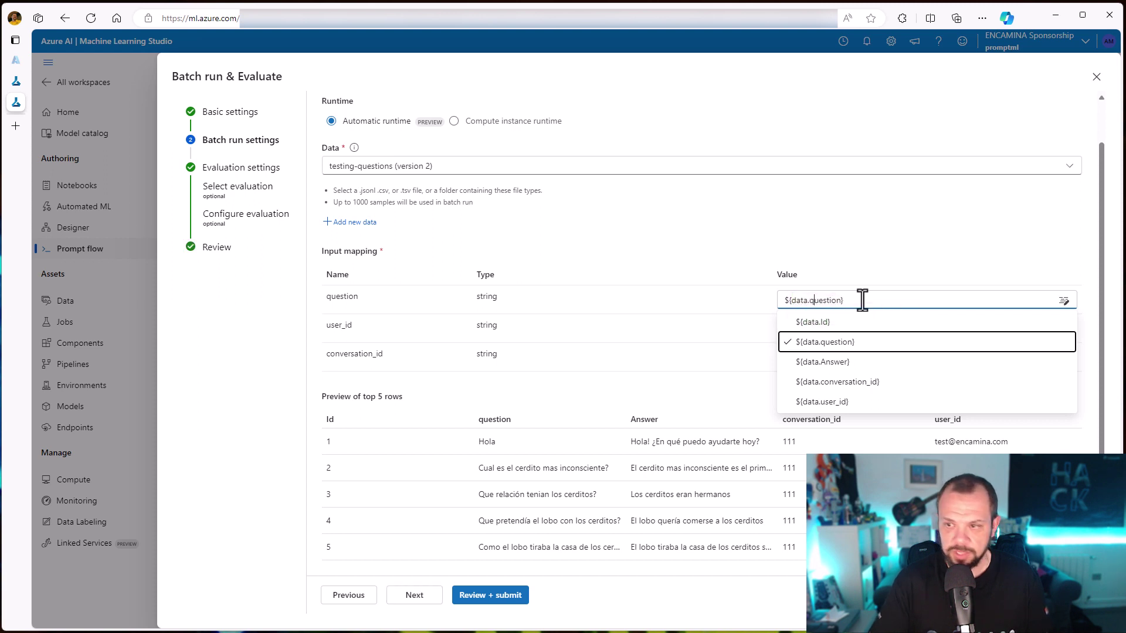
pyautogui.click(613, 237)
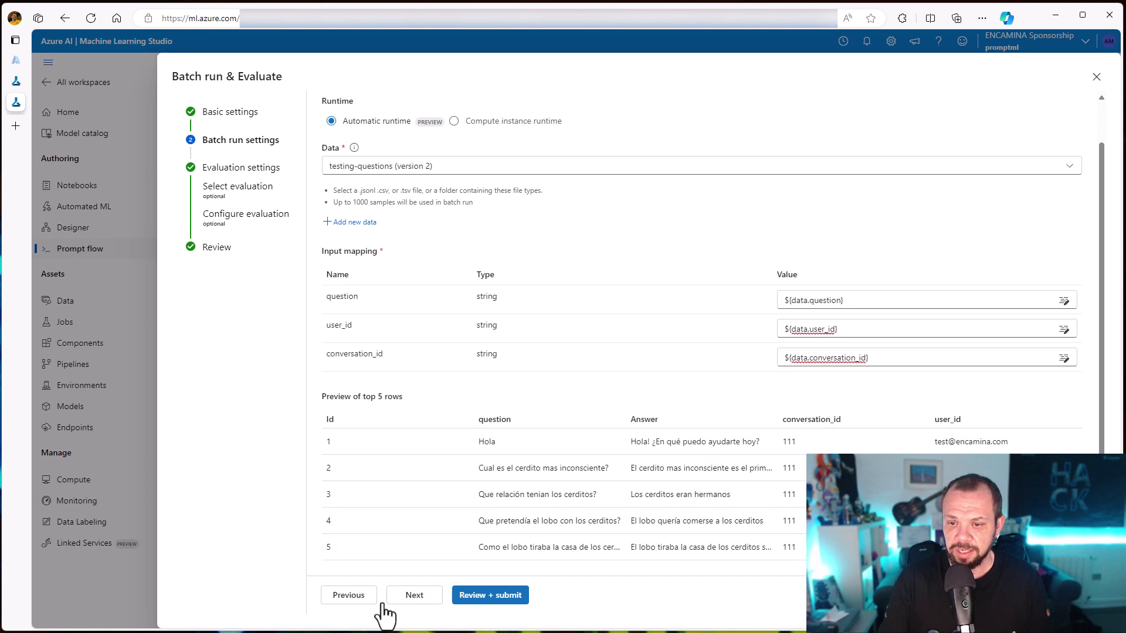
# - Proceed to the evaluation selection and collapse the customized evaluations to examine the built-in ones
pyautogui.click(413, 596)
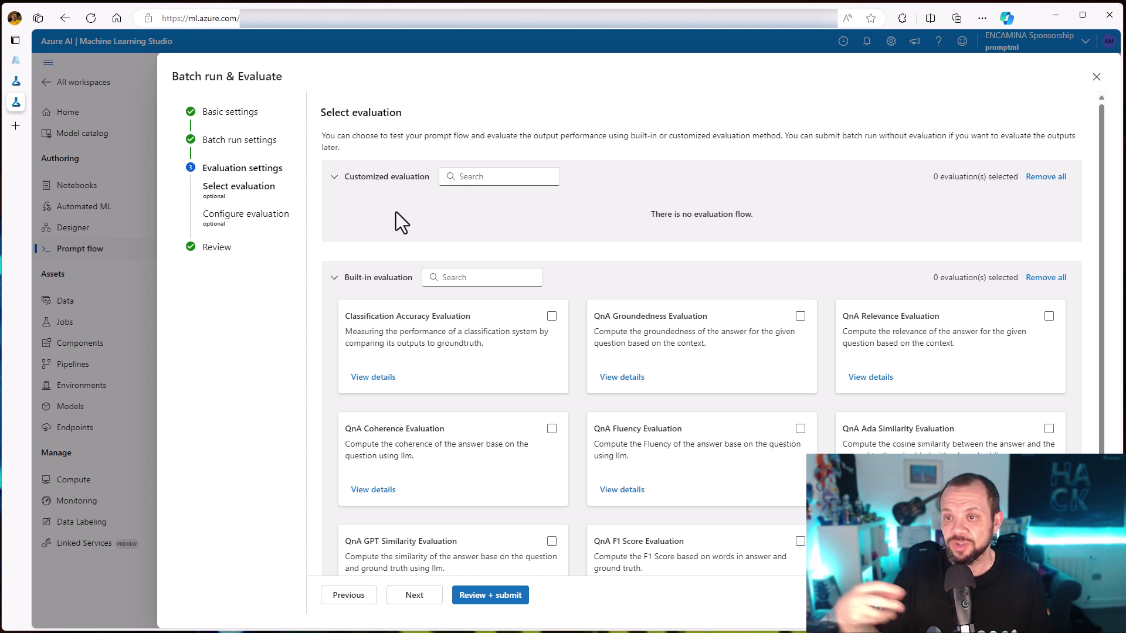
pyautogui.click(339, 186)
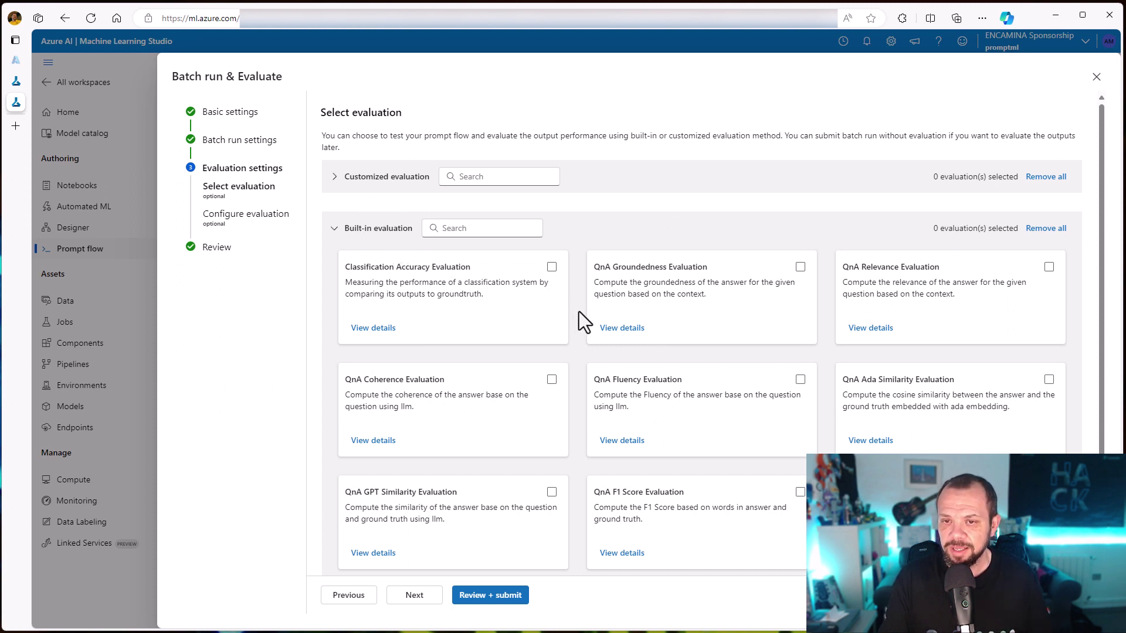
pyautogui.scroll(-1, 579, 311)
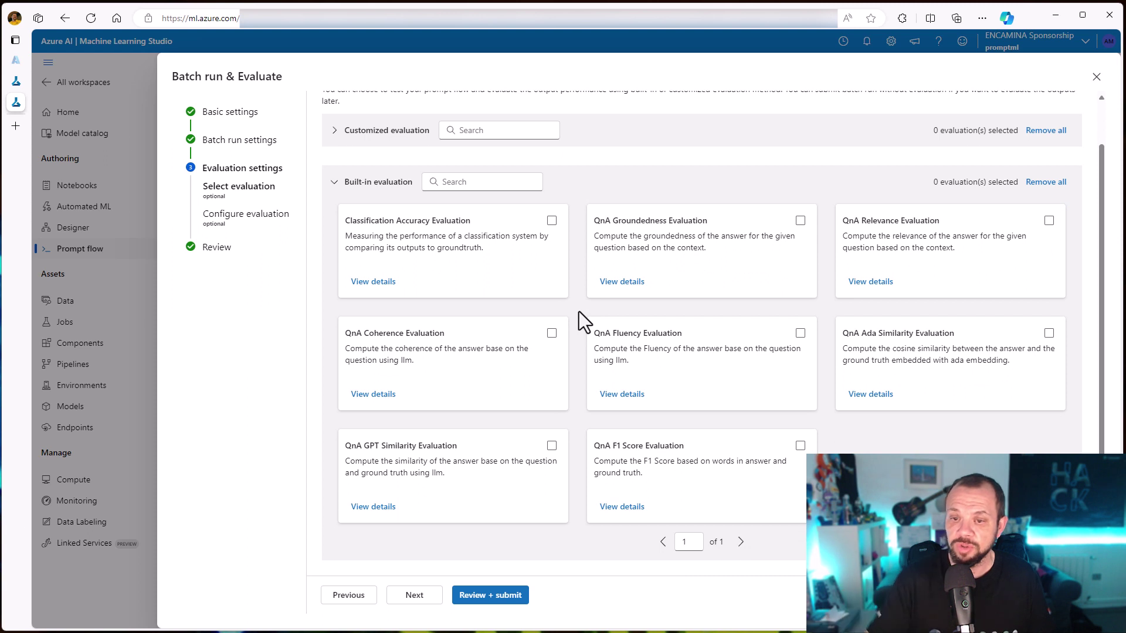
pyautogui.scroll(1, 579, 311)
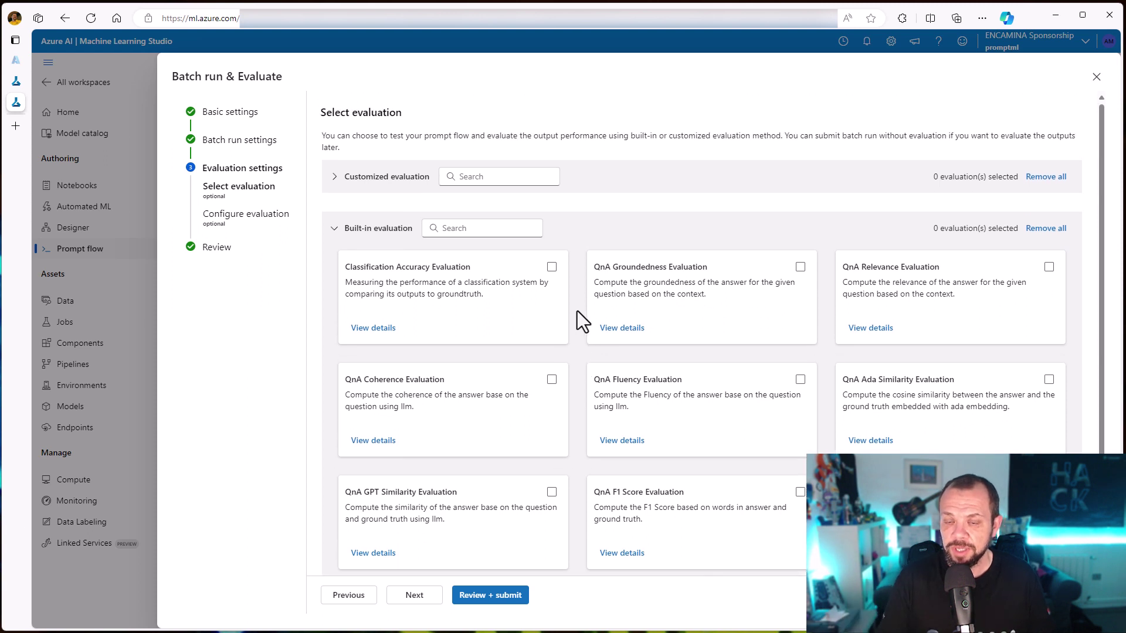
# - Select the built-in Classification Accuracy, QnA Coherence, QnA Ada Similarity and QnA GPT Similarity evaluations
pyautogui.click(552, 269)
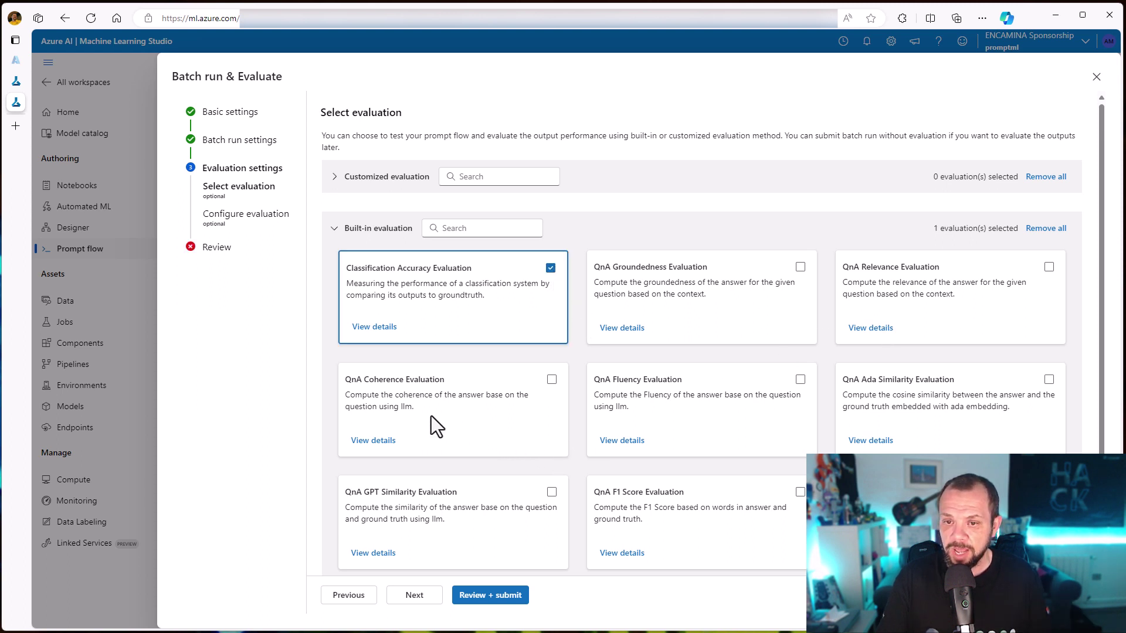
pyautogui.click(553, 381)
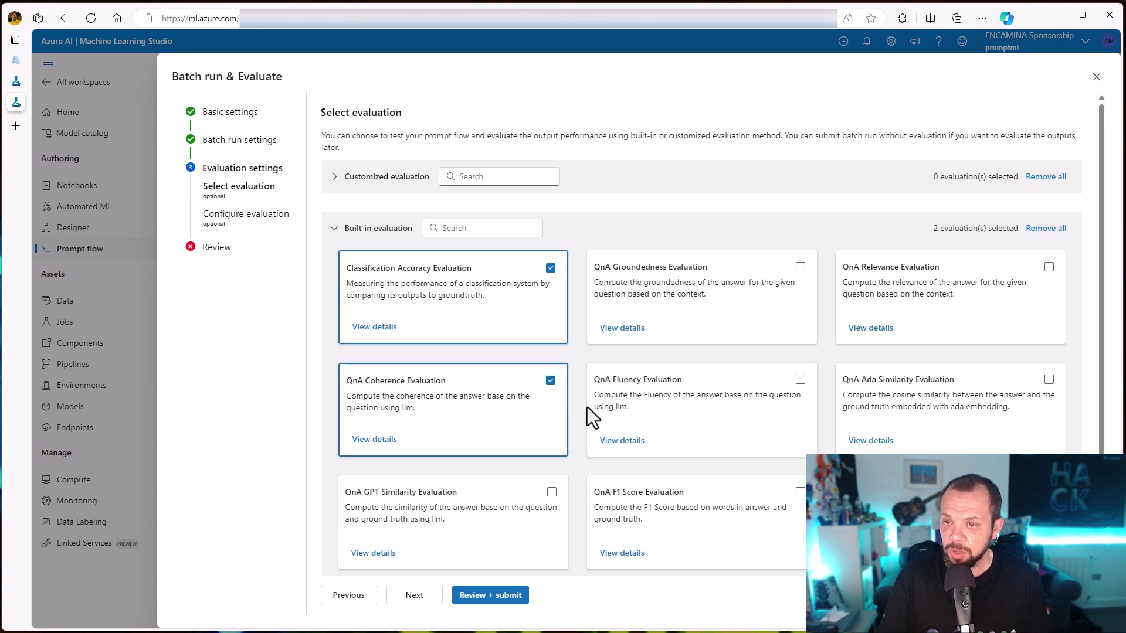
pyautogui.click(1049, 380)
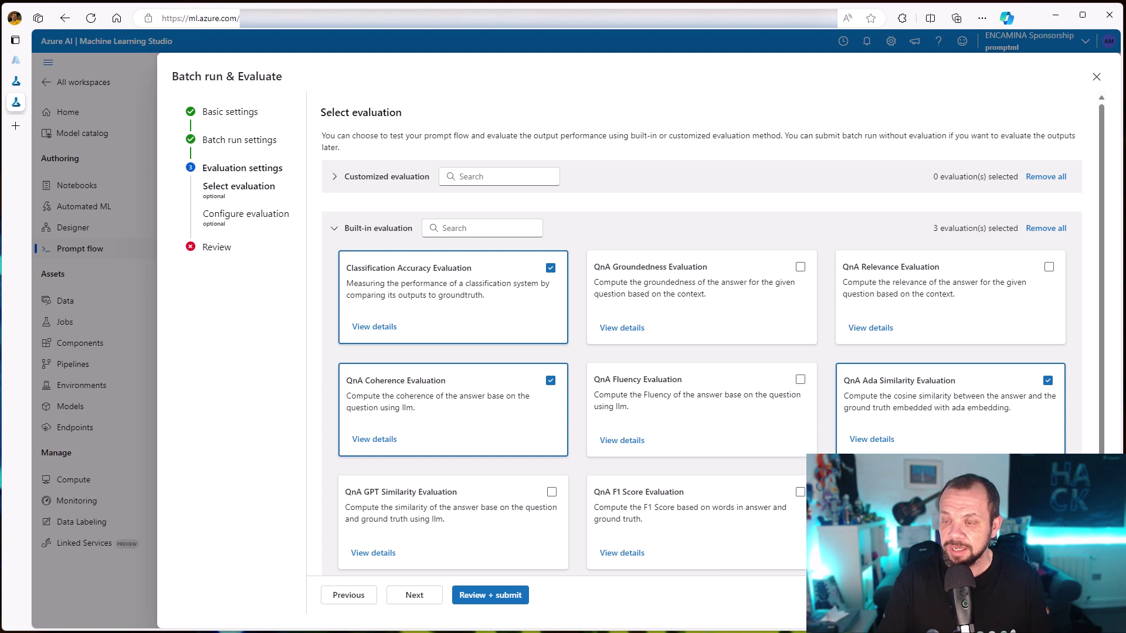
pyautogui.scroll(-1, 533, 469)
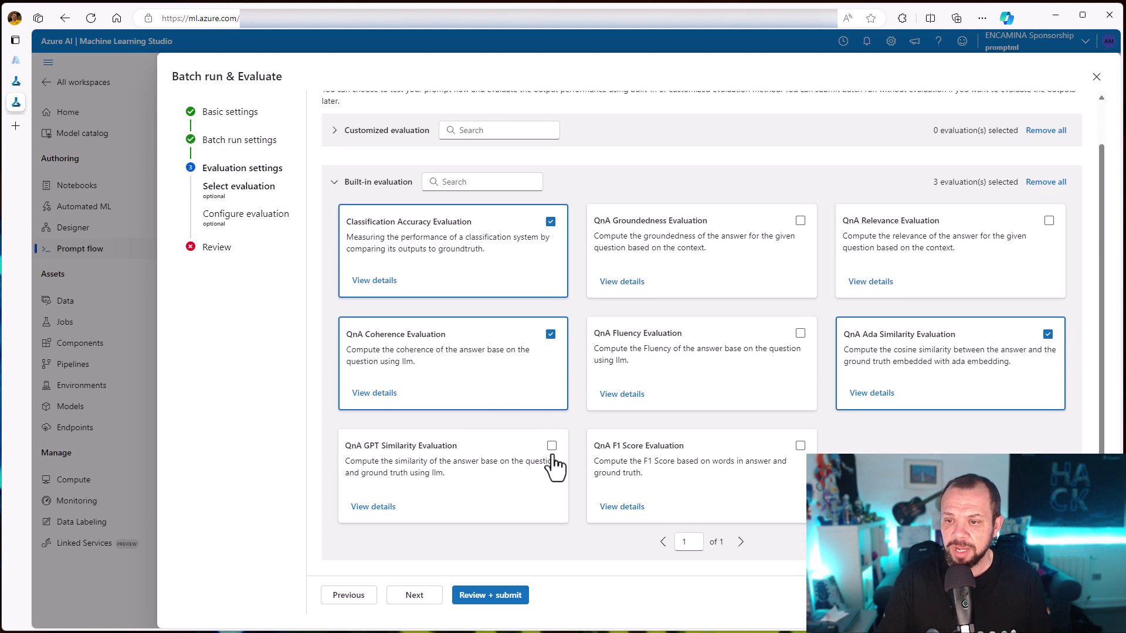
pyautogui.click(552, 453)
pyautogui.scroll(1, 580, 480)
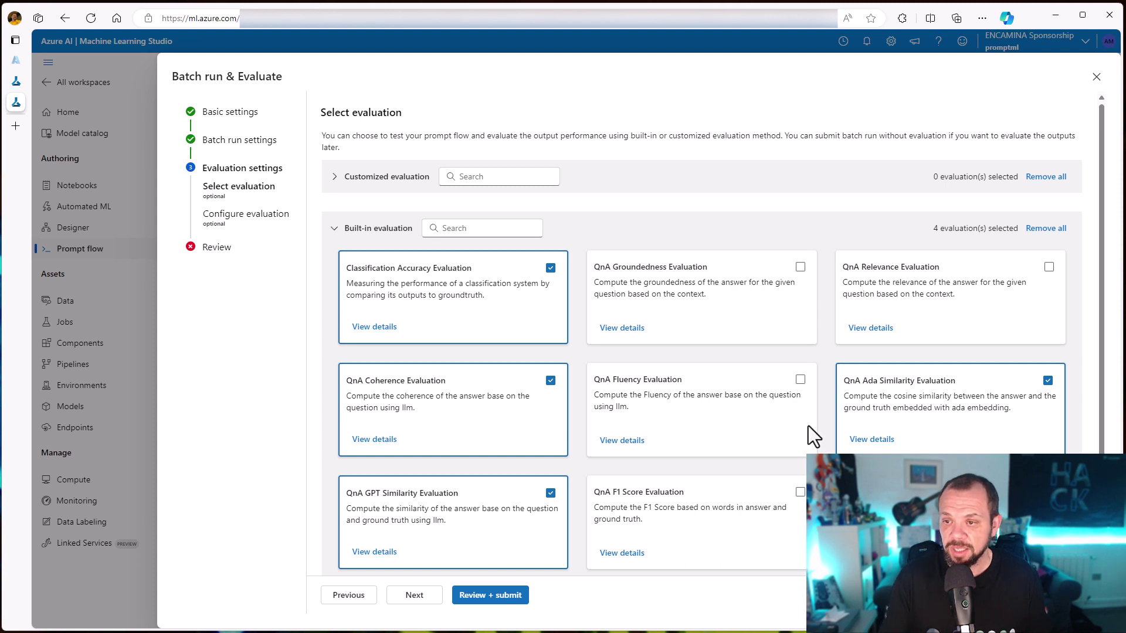
pyautogui.scroll(-1, 787, 417)
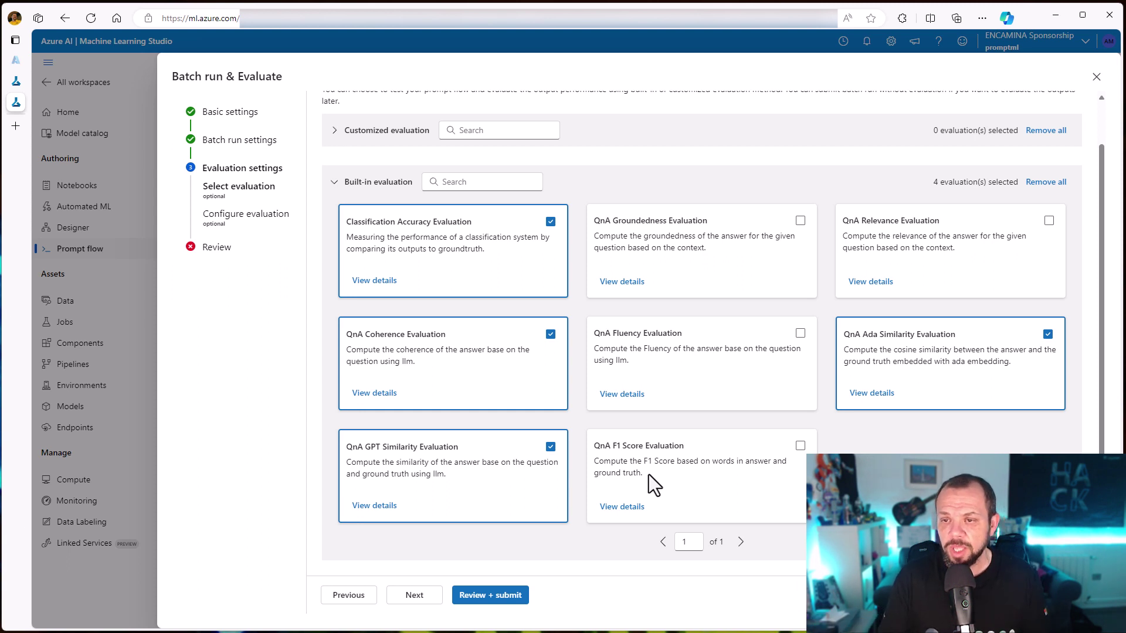
pyautogui.scroll(1, 648, 473)
pyautogui.scroll(-1, 649, 474)
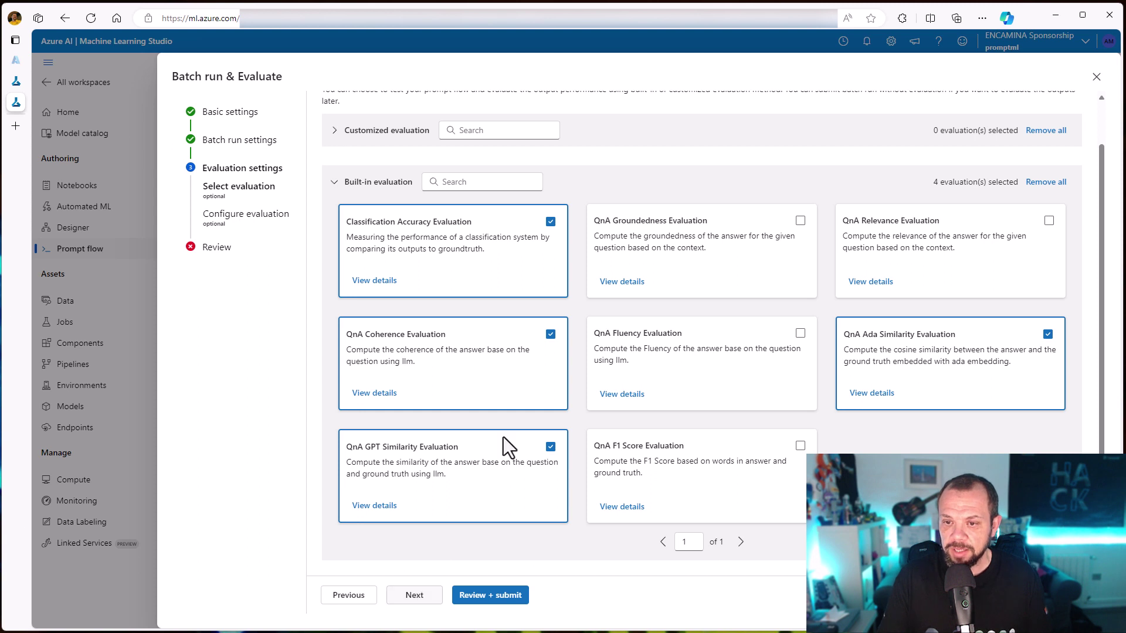
pyautogui.scroll(1, 650, 458)
pyautogui.scroll(-1, 648, 457)
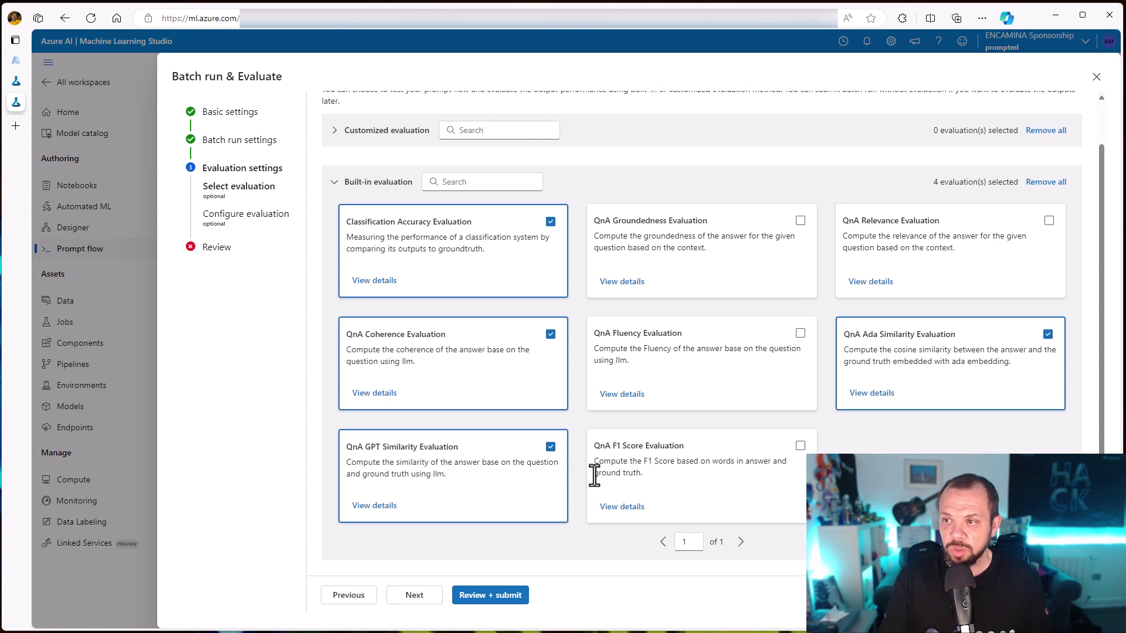
# - Proceed to the evaluation configuration and map the Classification Accuracy evaluation's groundtruth input to ${data.Answer}
pyautogui.click(417, 596)
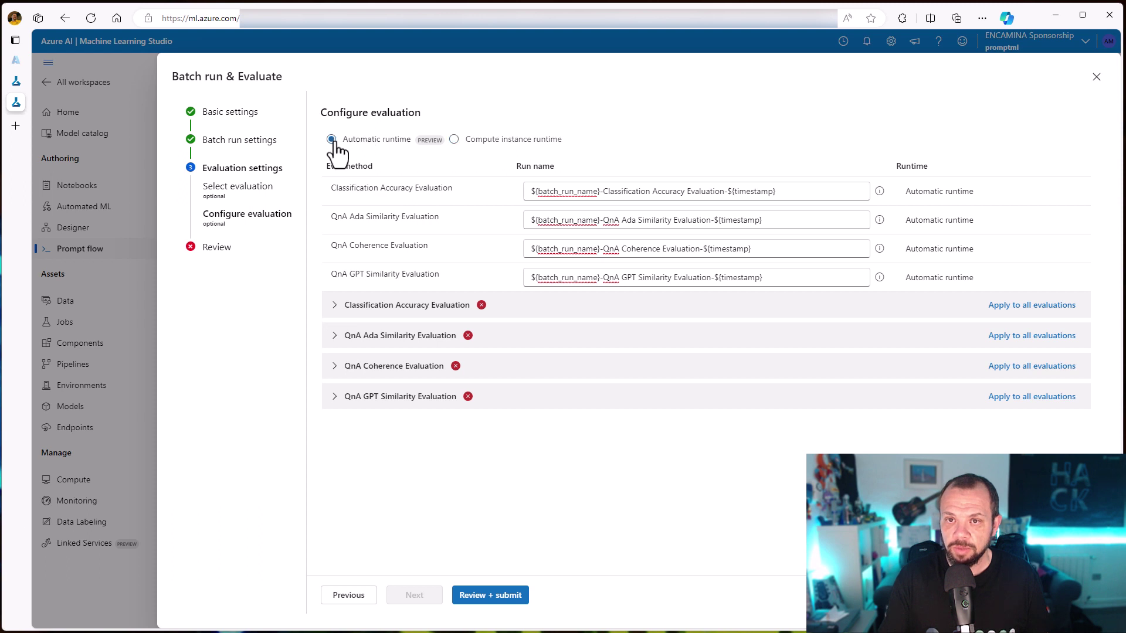
pyautogui.click(336, 306)
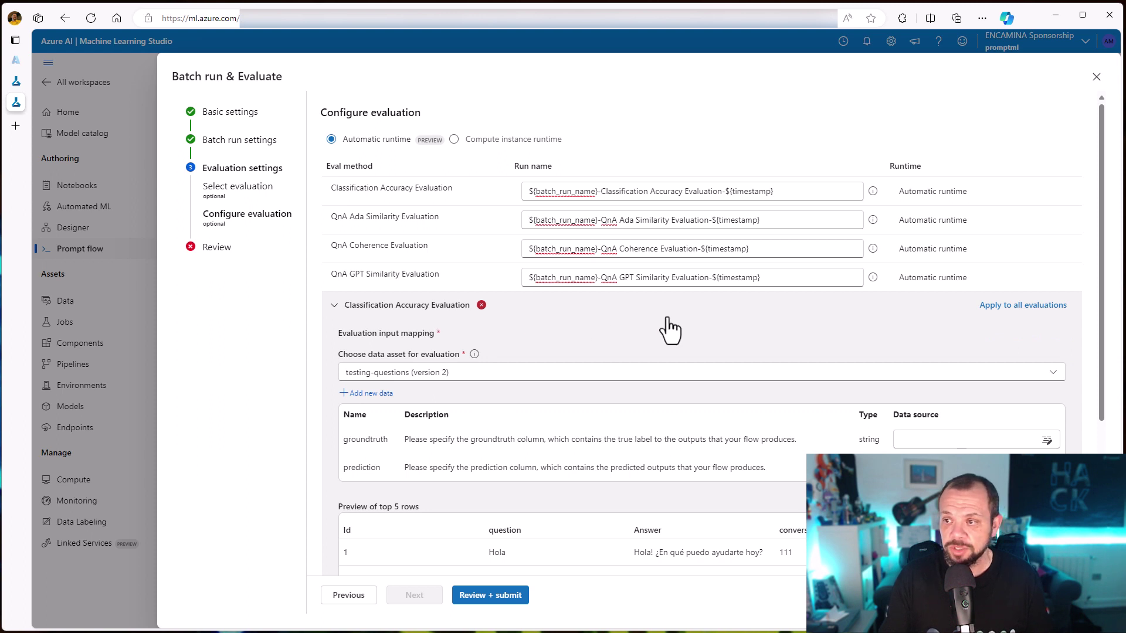
pyautogui.scroll(-2, 666, 326)
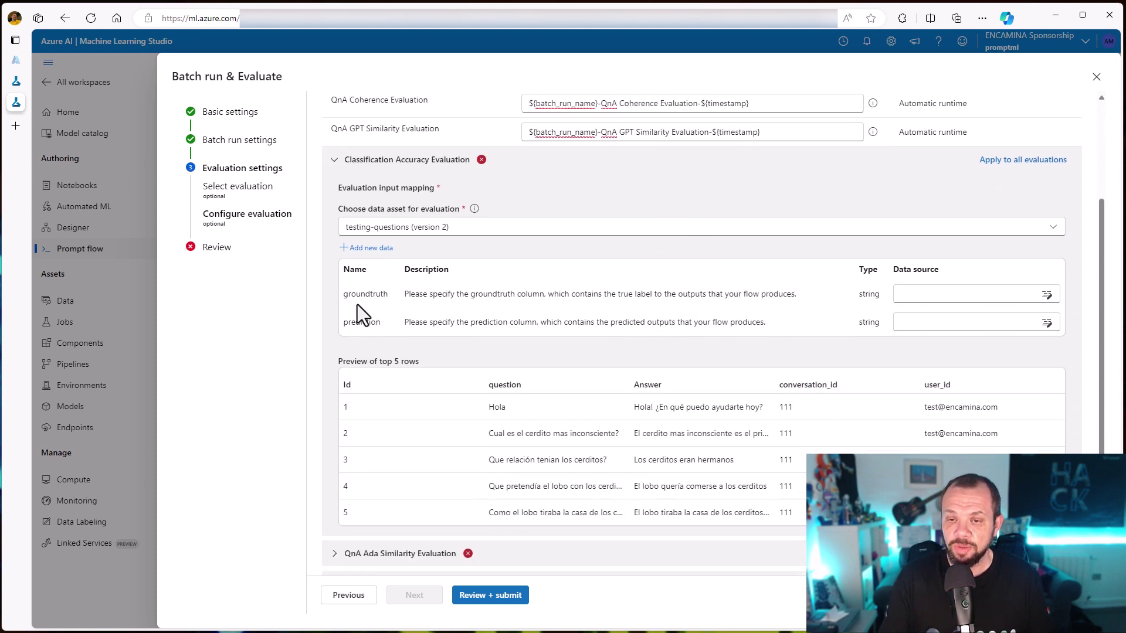
pyautogui.doubleClick(363, 294)
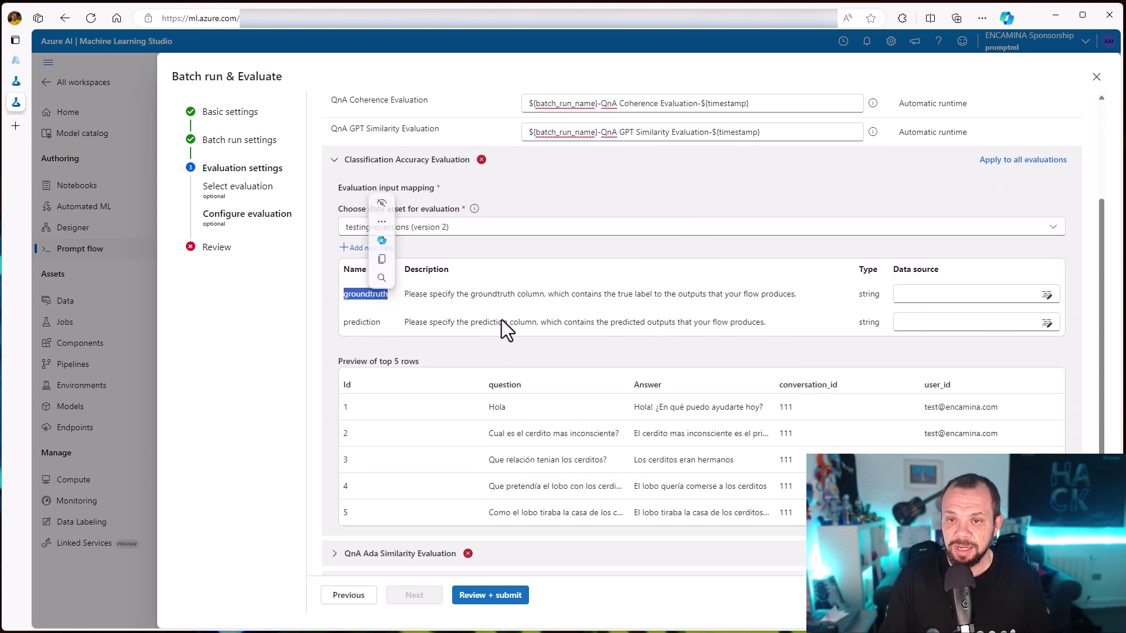
pyautogui.click(913, 294)
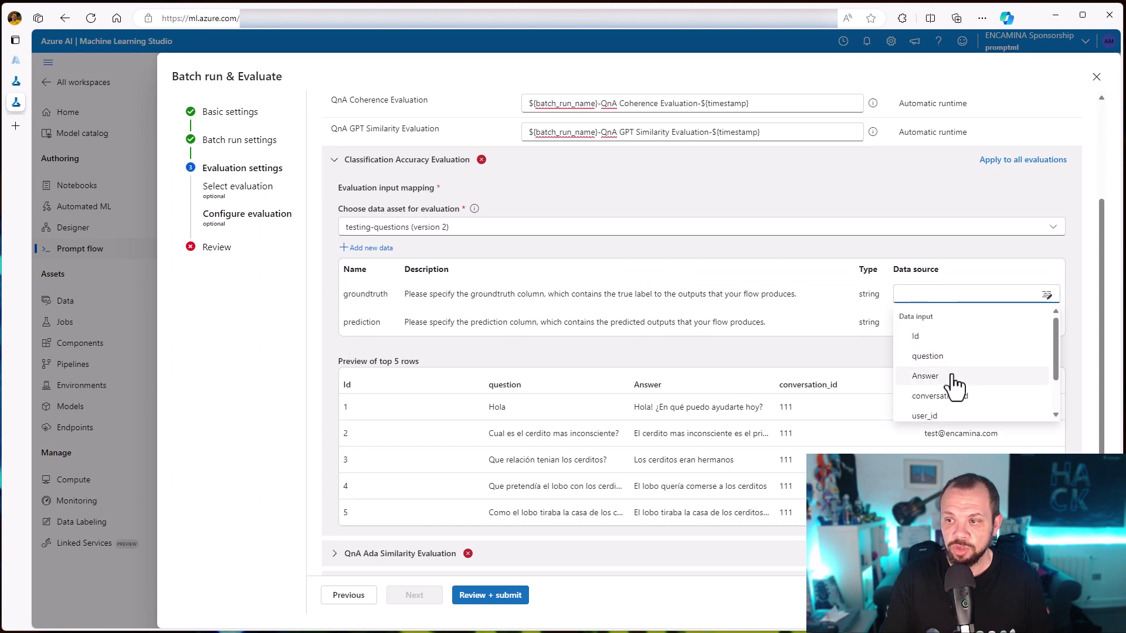
pyautogui.click(921, 375)
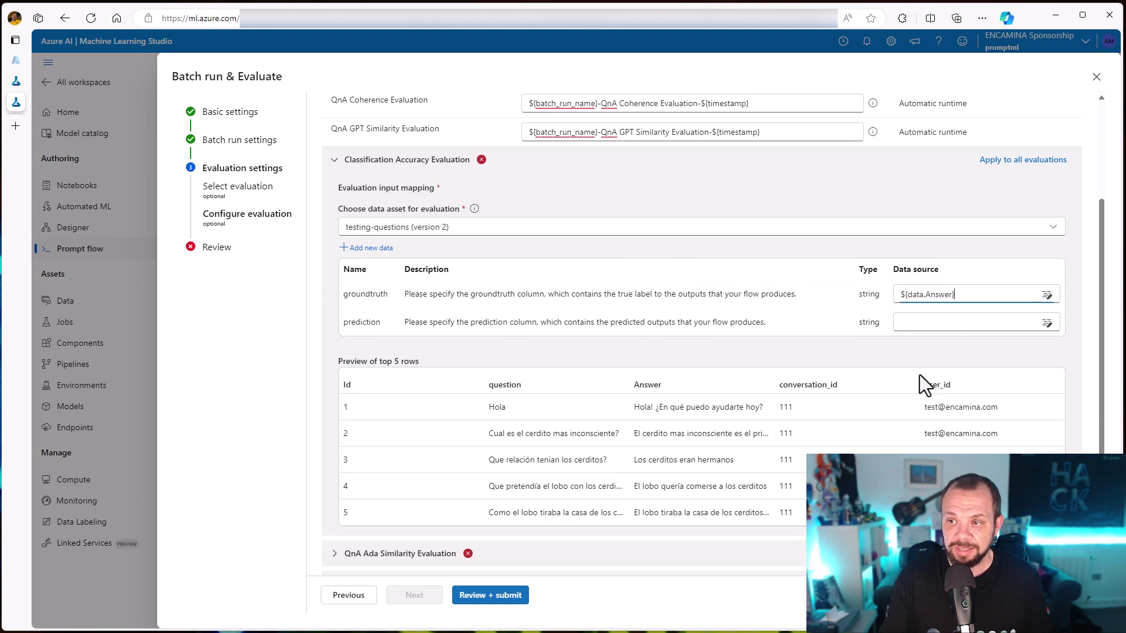
# - Map the Classification Accuracy evaluation's prediction input to the flow output ${run.outputs.assistant}
pyautogui.click(361, 323)
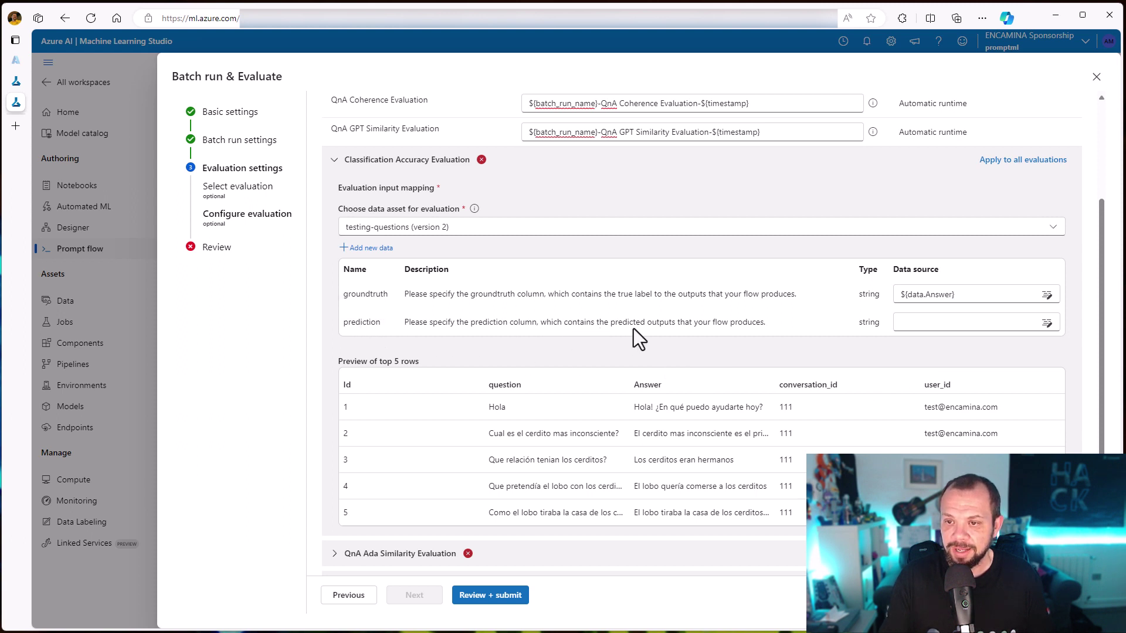
pyautogui.click(921, 322)
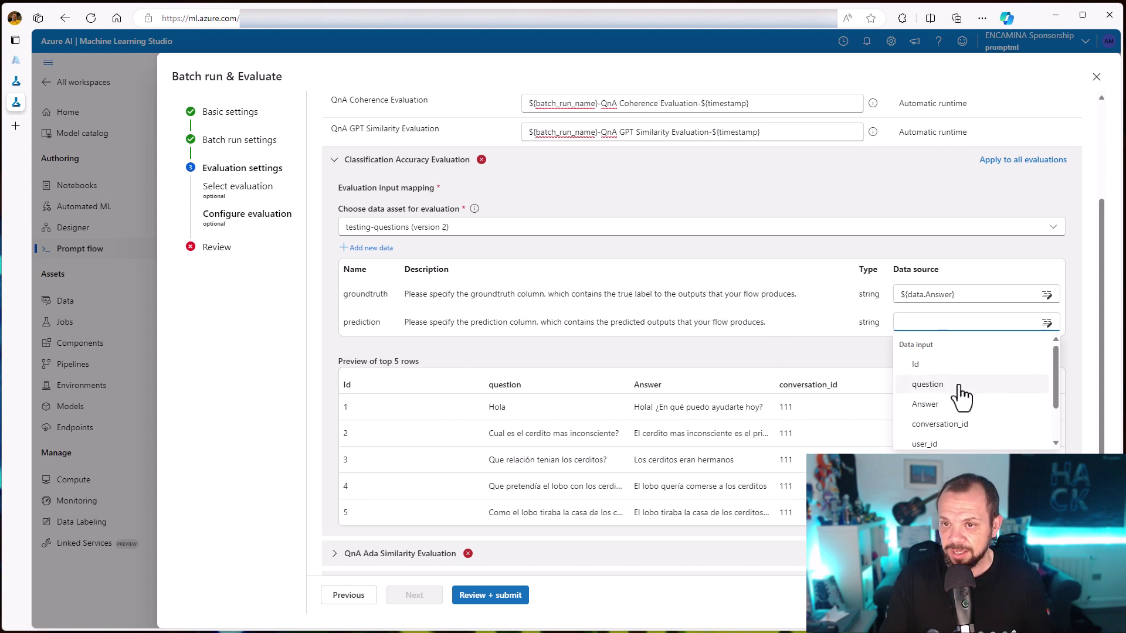
pyautogui.scroll(-2, 961, 397)
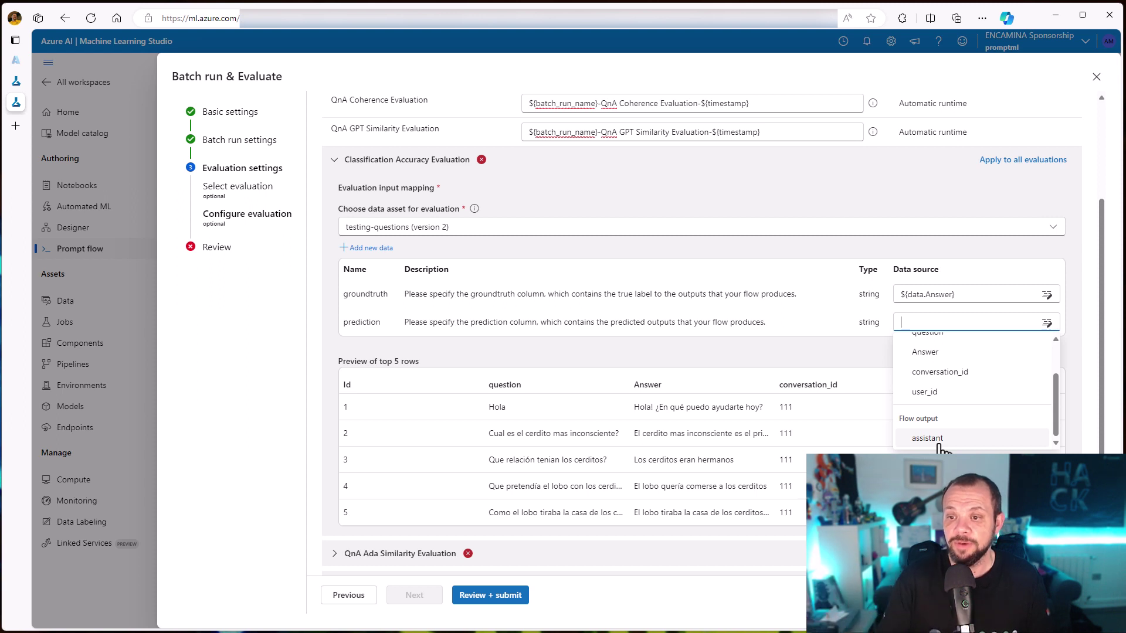
pyautogui.click(937, 443)
pyautogui.click(720, 351)
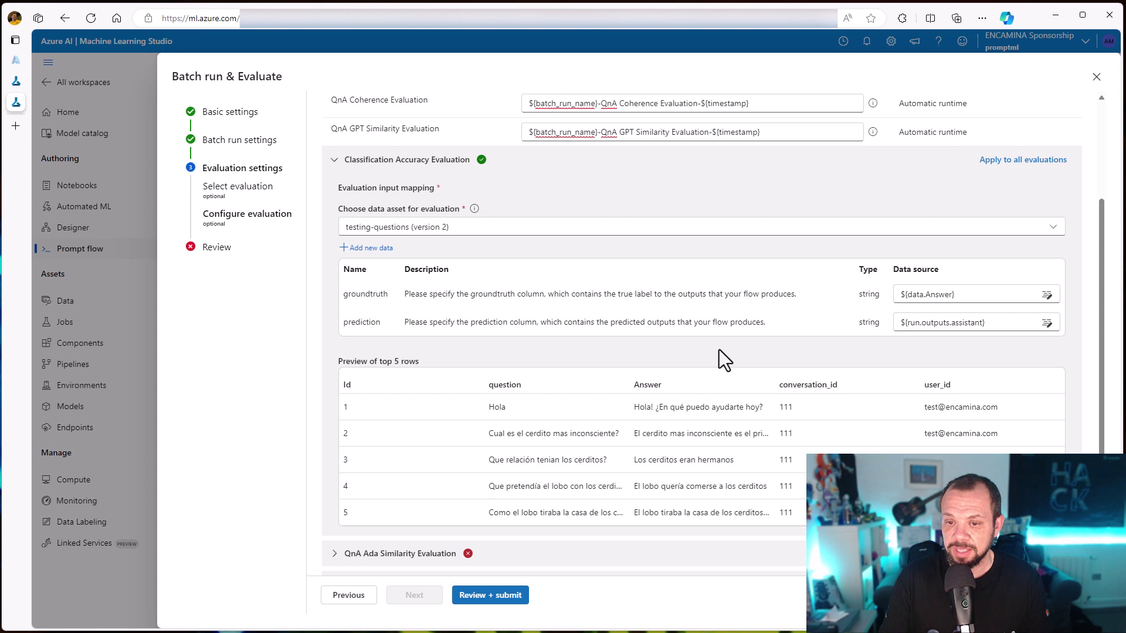
# - For the QnA Ada Similarity evaluation, map ground_truth to ${data.Answer} and answer to ${run.outputs.assistant}
pyautogui.scroll(-2, 719, 352)
pyautogui.click(428, 492)
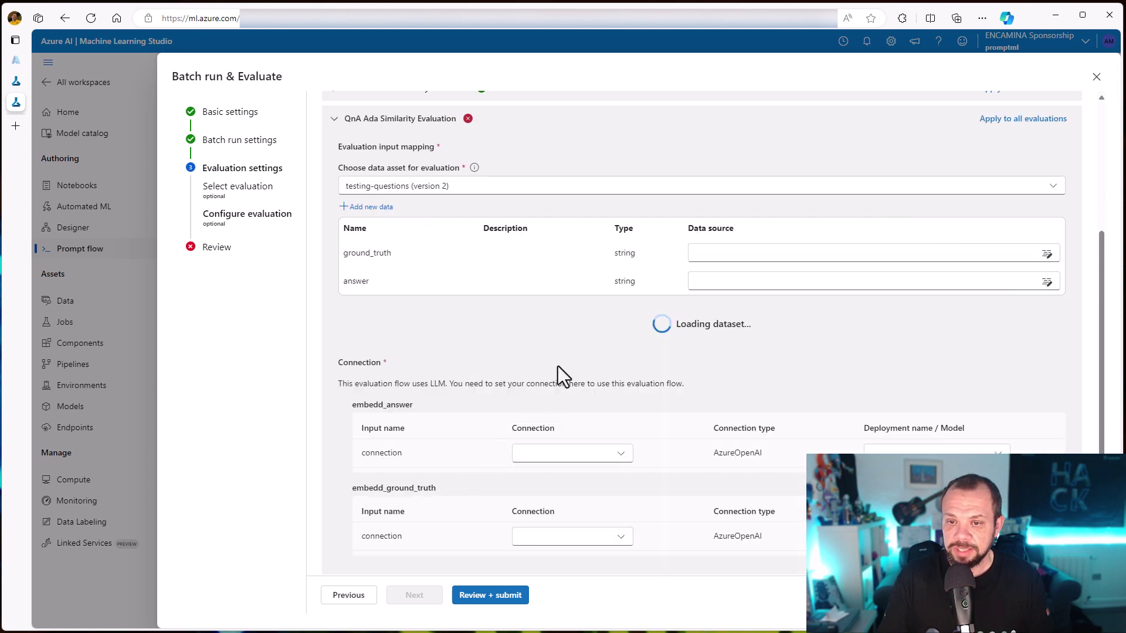
pyautogui.scroll(1, 557, 365)
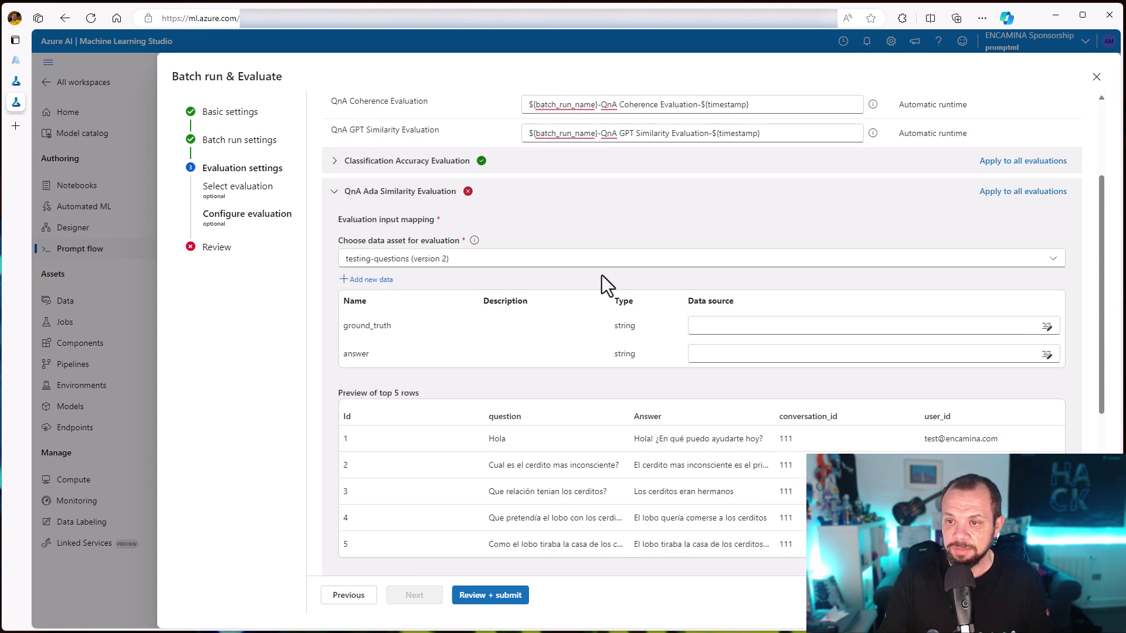
pyautogui.scroll(-1, 545, 272)
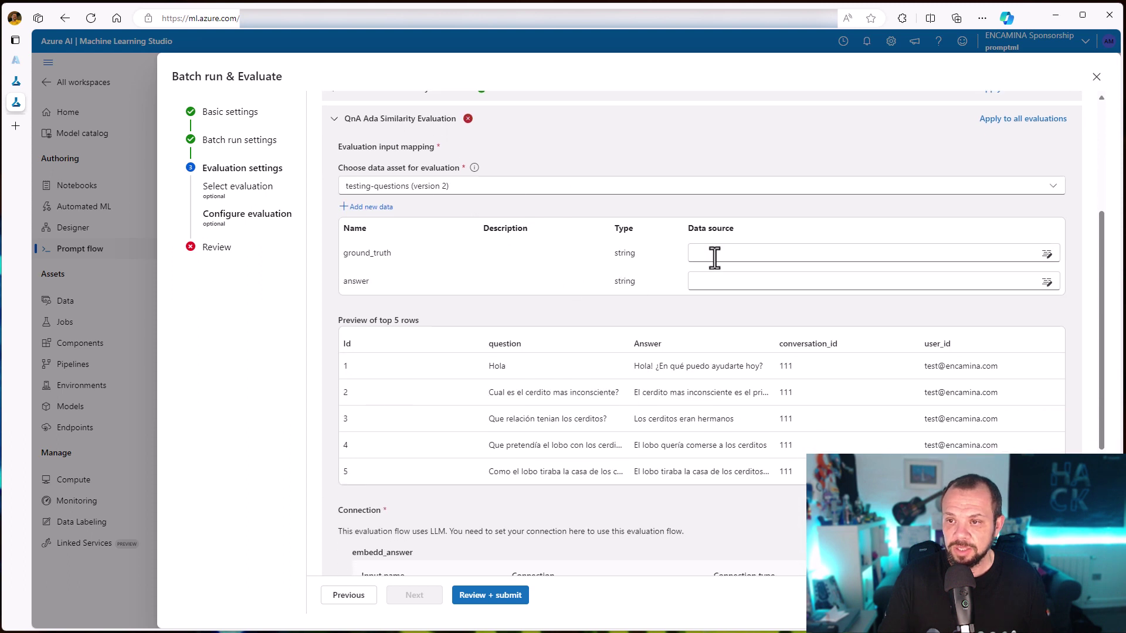
pyautogui.click(715, 253)
pyautogui.click(733, 336)
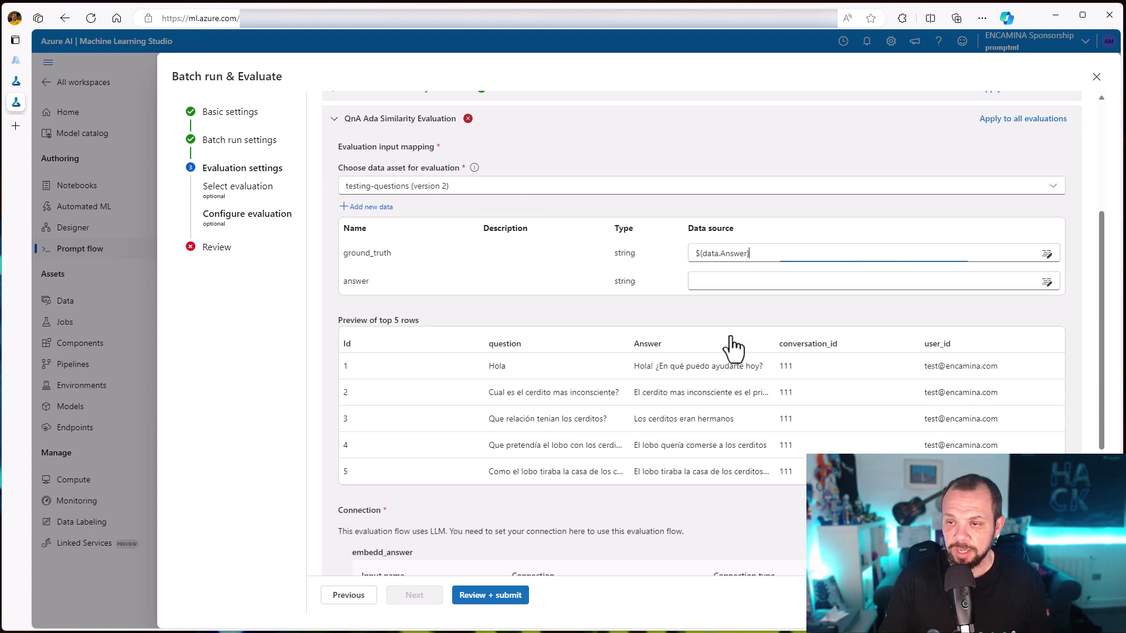
pyautogui.click(716, 281)
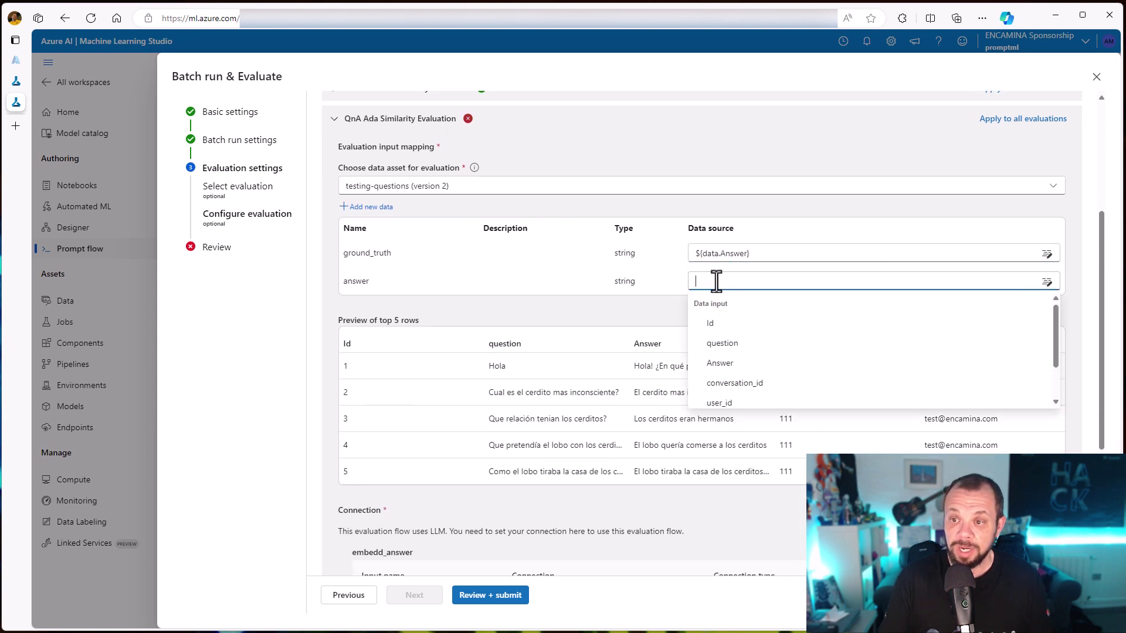
pyautogui.scroll(-2, 779, 370)
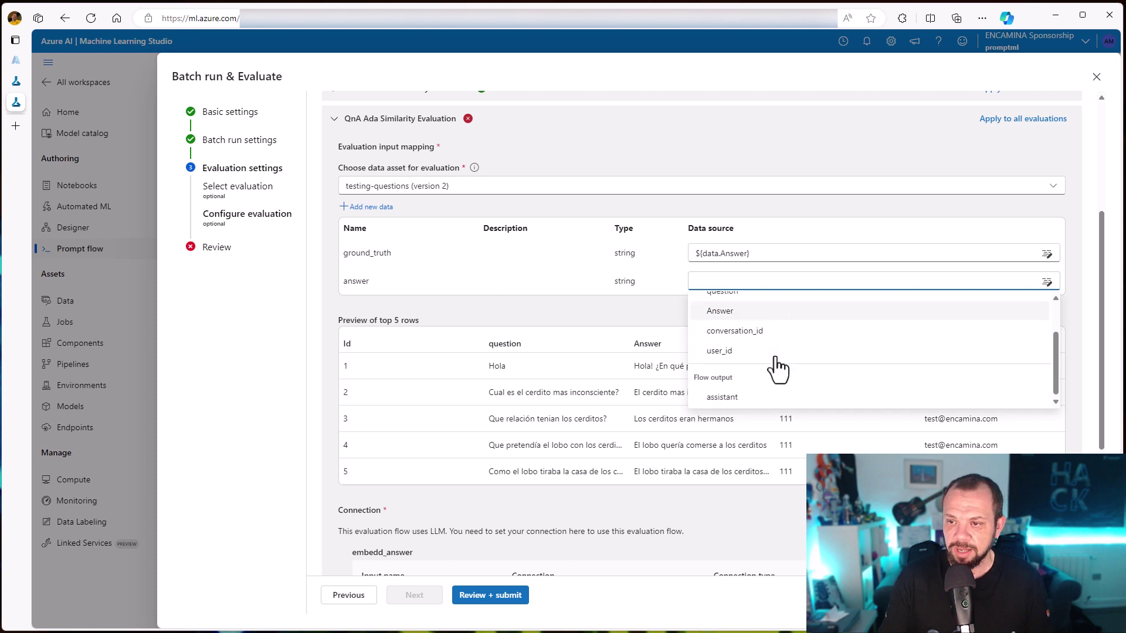
pyautogui.click(733, 399)
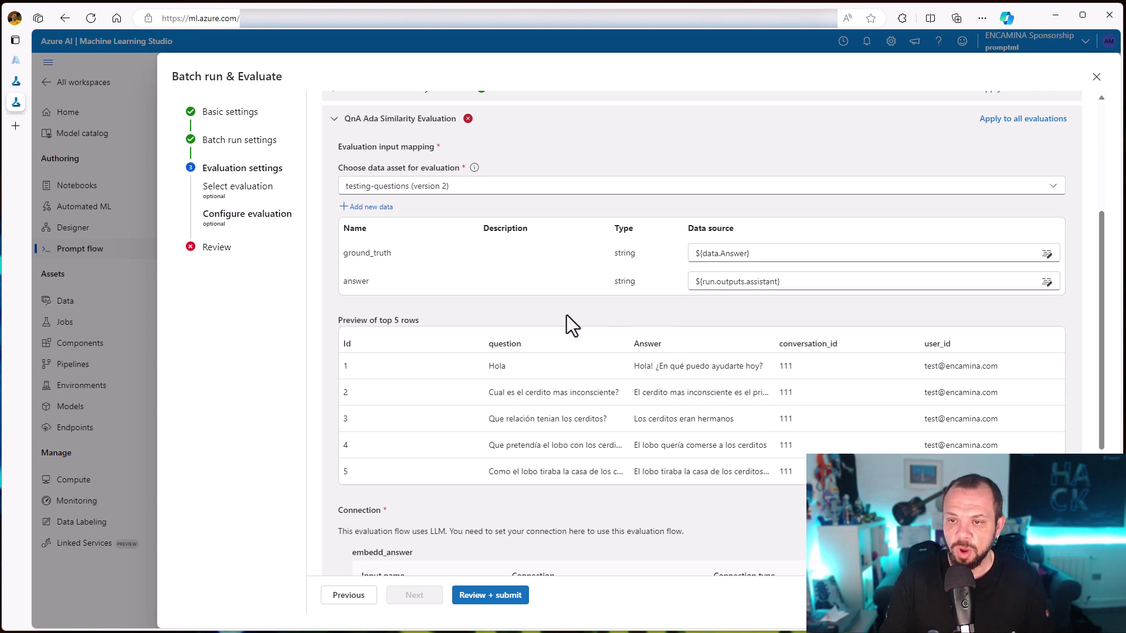
# - Assign the gpt-france Azure OpenAI connection to embedd_answer and embedd_ground_truth, with the text-embedding-ada-002 deployment for embedd_answer
pyautogui.scroll(-3, 566, 315)
pyautogui.scroll(3, 592, 387)
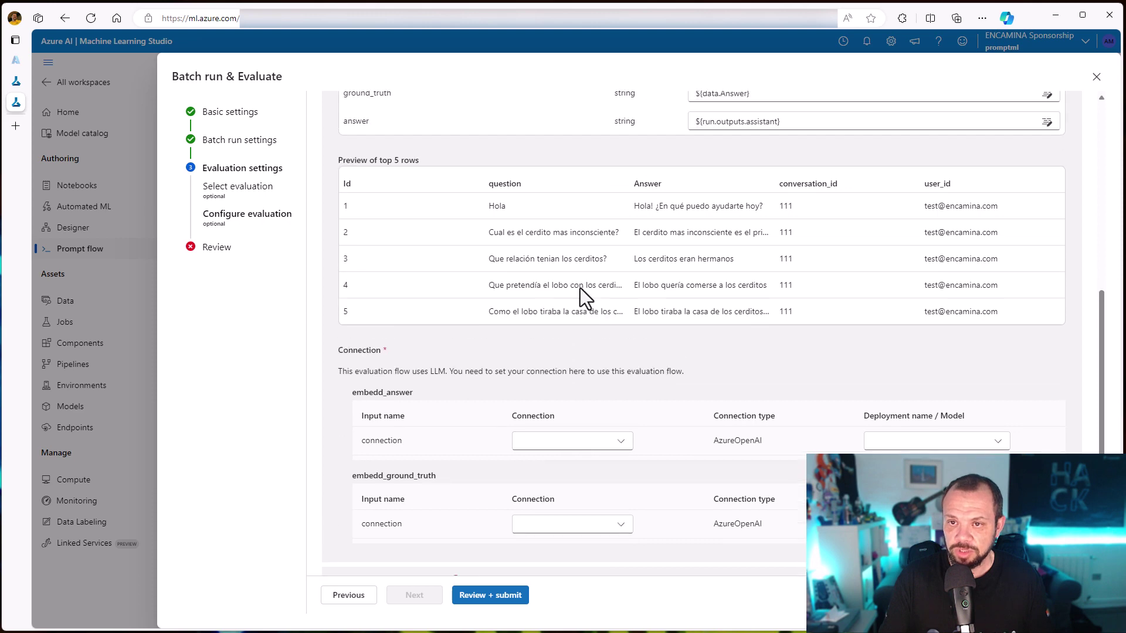
pyautogui.scroll(-4, 455, 245)
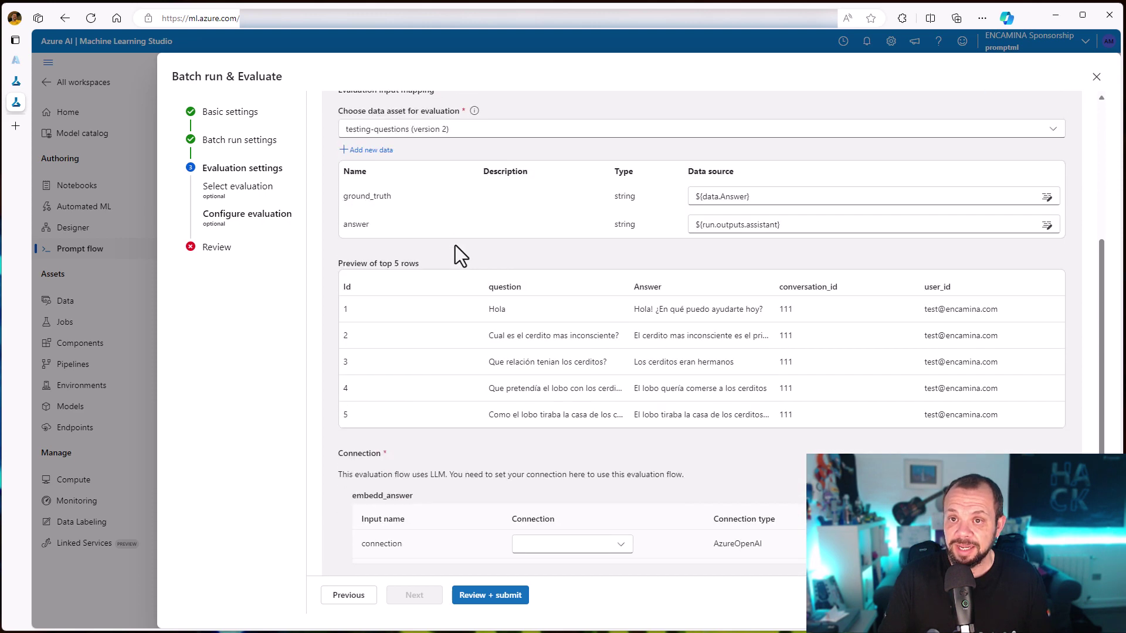
pyautogui.click(622, 375)
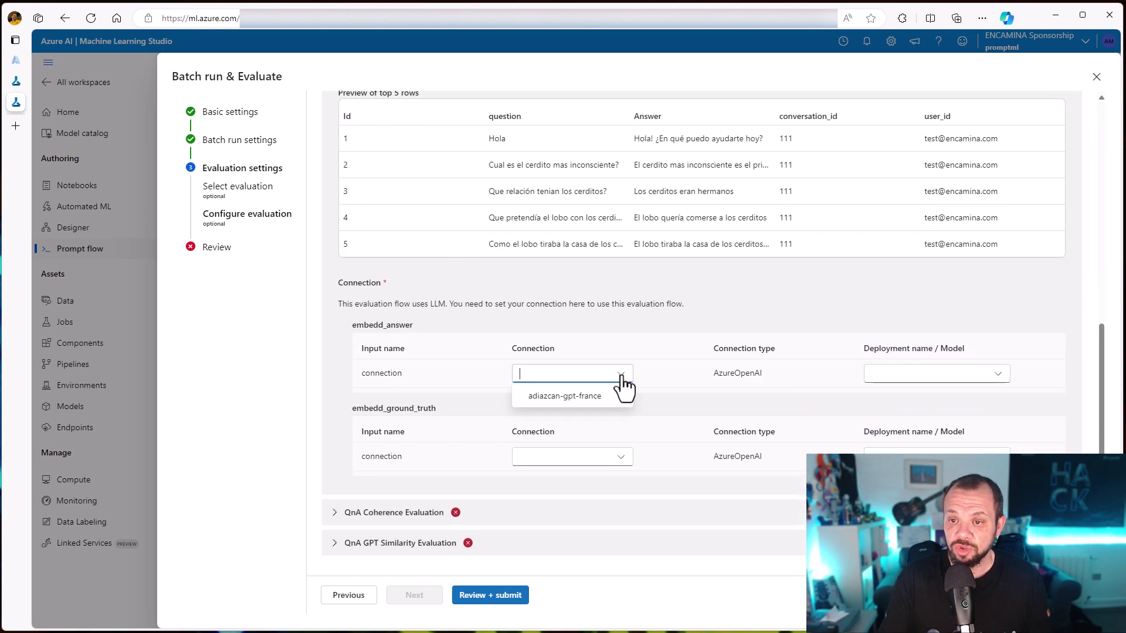
pyautogui.click(546, 399)
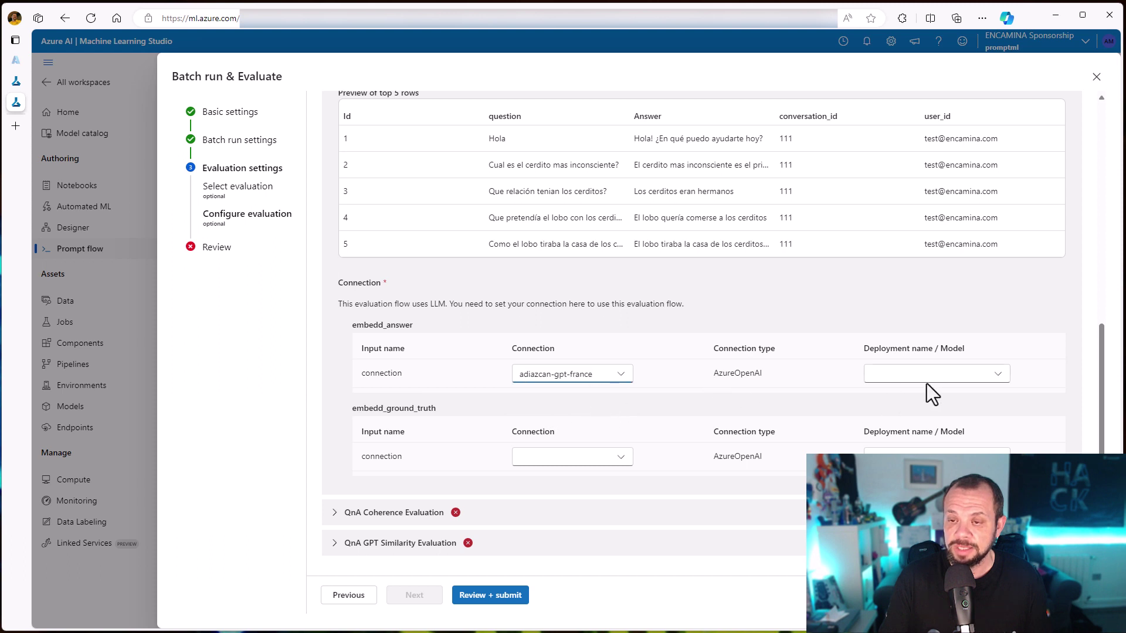
pyautogui.click(941, 374)
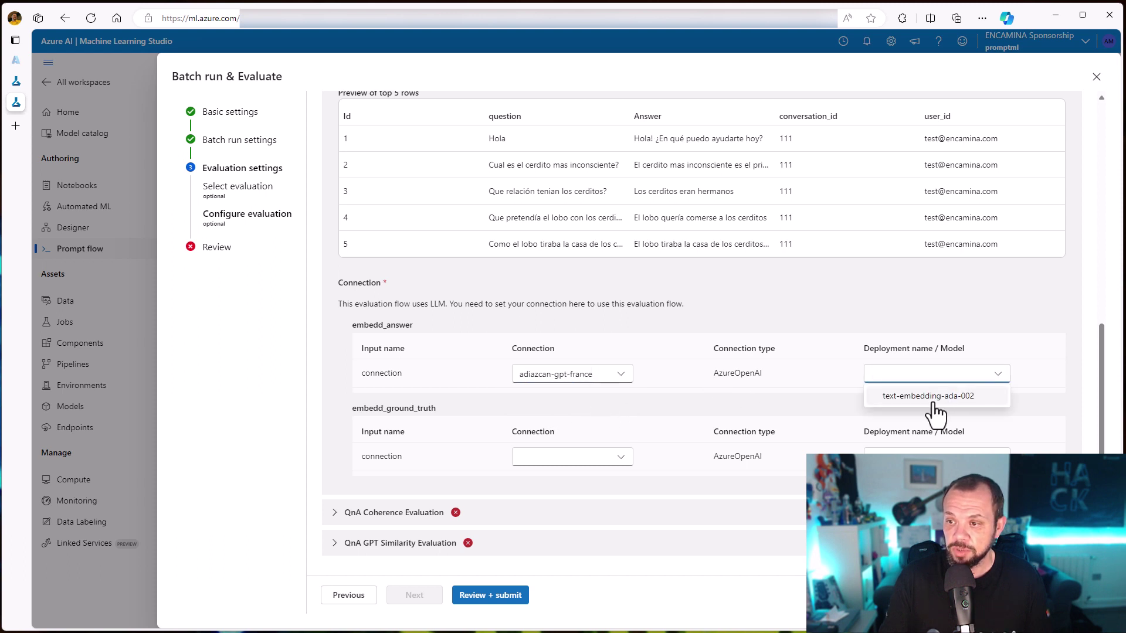
pyautogui.click(933, 399)
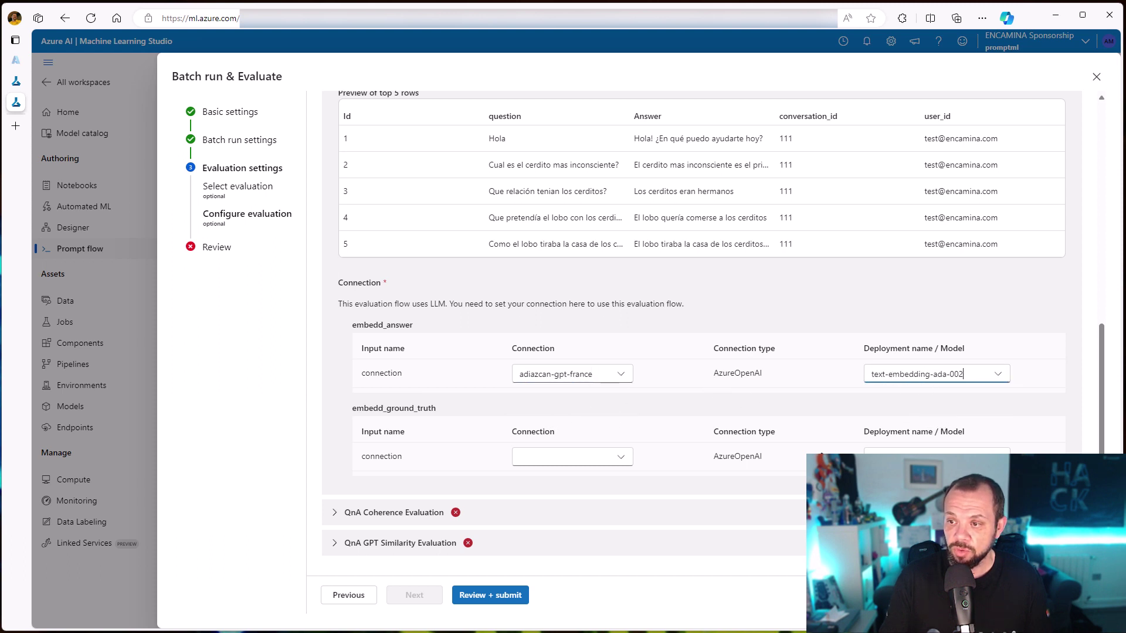
pyautogui.click(619, 463)
pyautogui.click(557, 481)
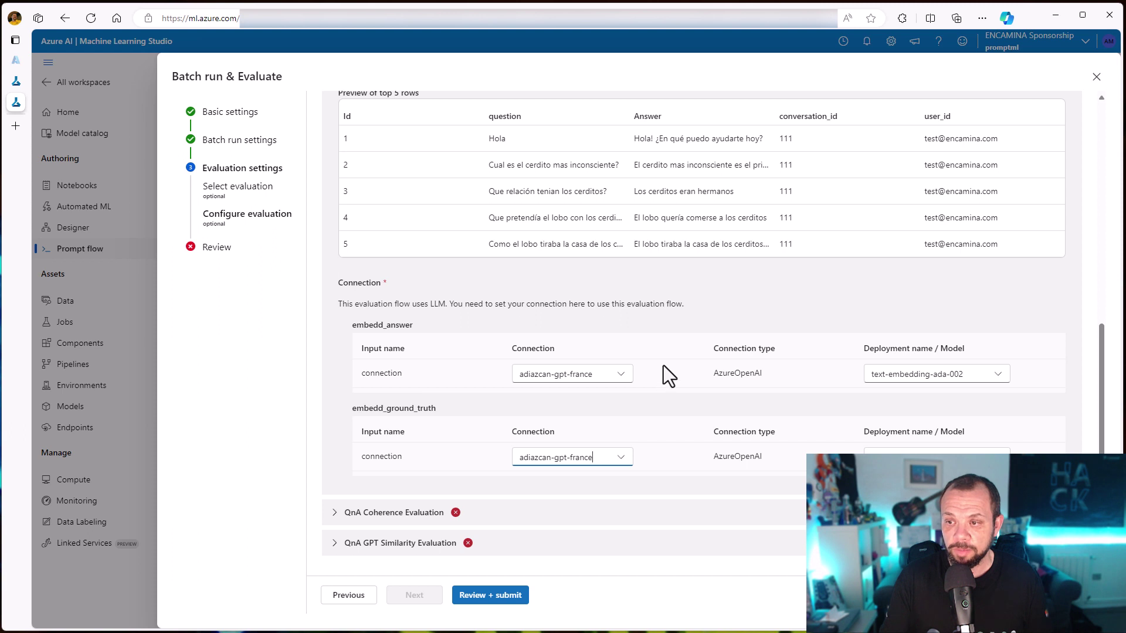
# - Expand the QnA Coherence evaluation and map its answer input to ${run.outputs.assistant}
pyautogui.click(432, 514)
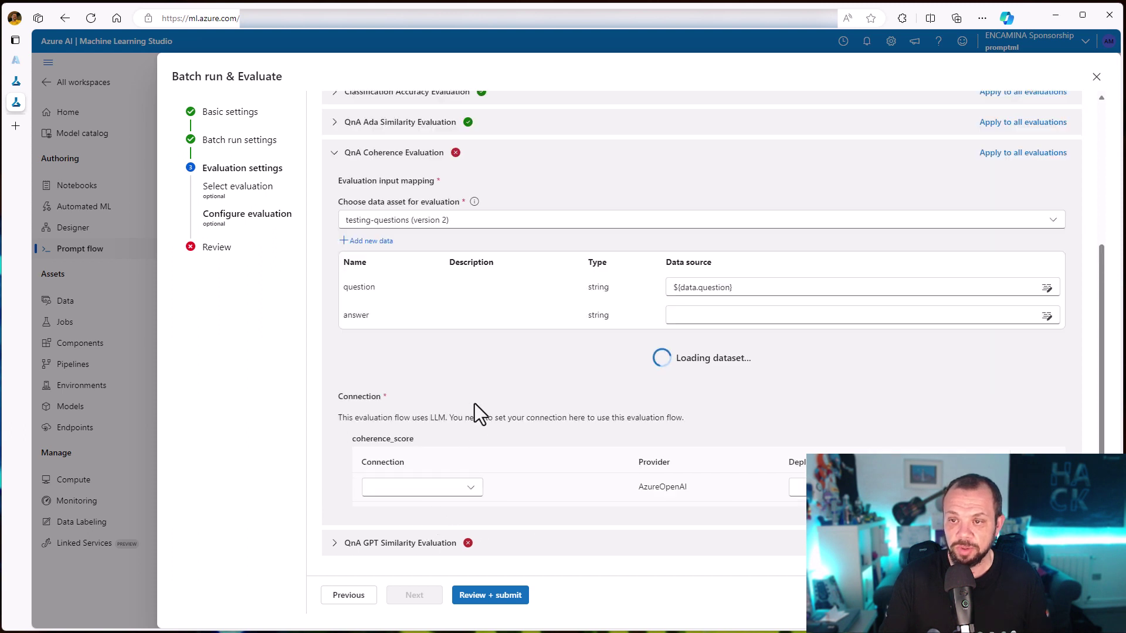
pyautogui.scroll(4, 474, 403)
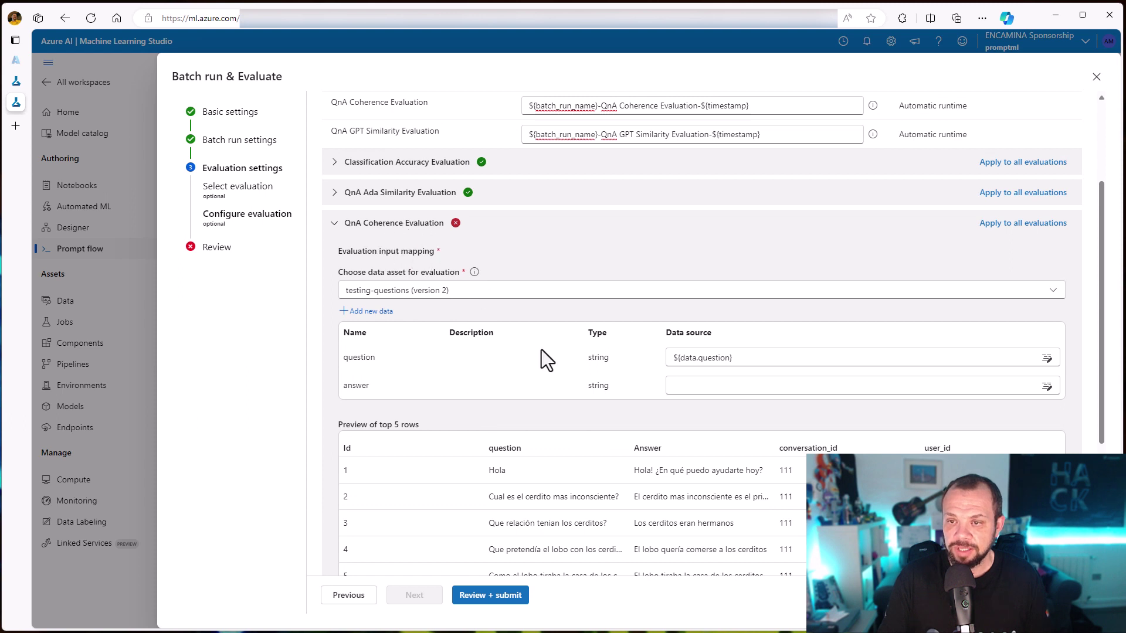
pyautogui.scroll(-1, 554, 354)
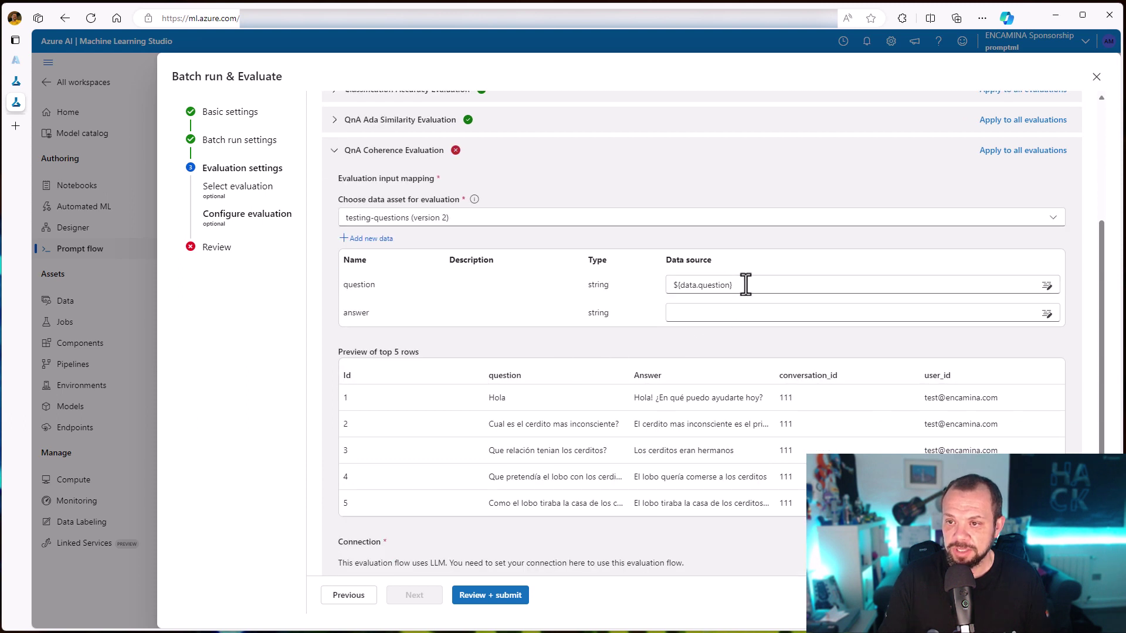
pyautogui.click(759, 313)
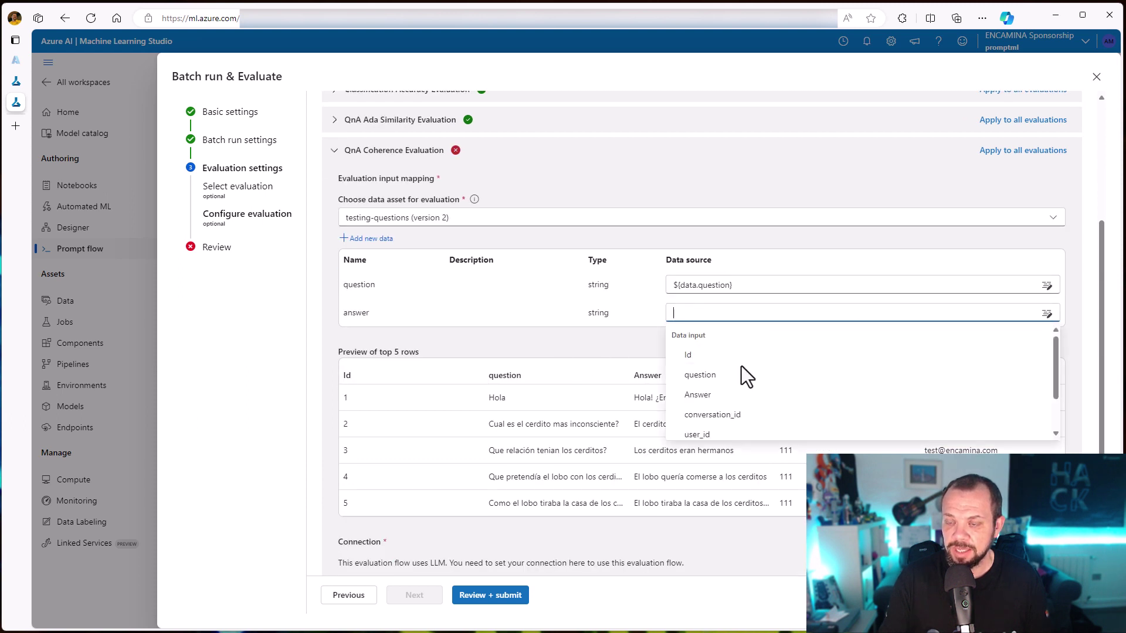
pyautogui.scroll(-2, 737, 397)
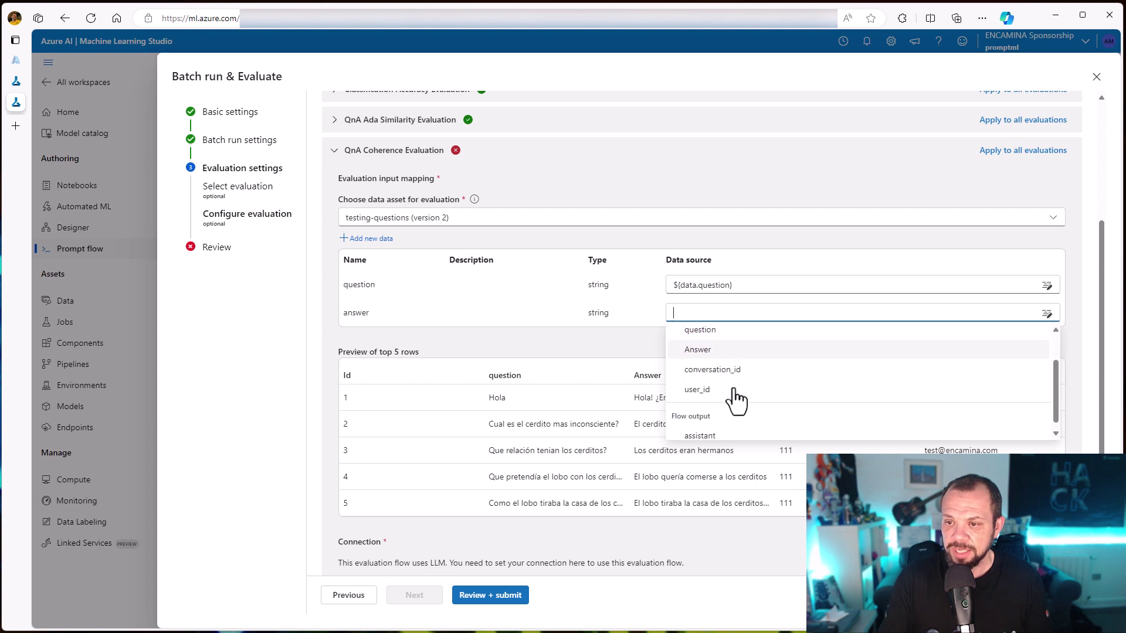
pyautogui.click(711, 432)
# - Set the QnA Coherence evaluation's coherence_score to the gpt-france Azure OpenAI connection and choose its model deployment
pyautogui.scroll(-3, 537, 344)
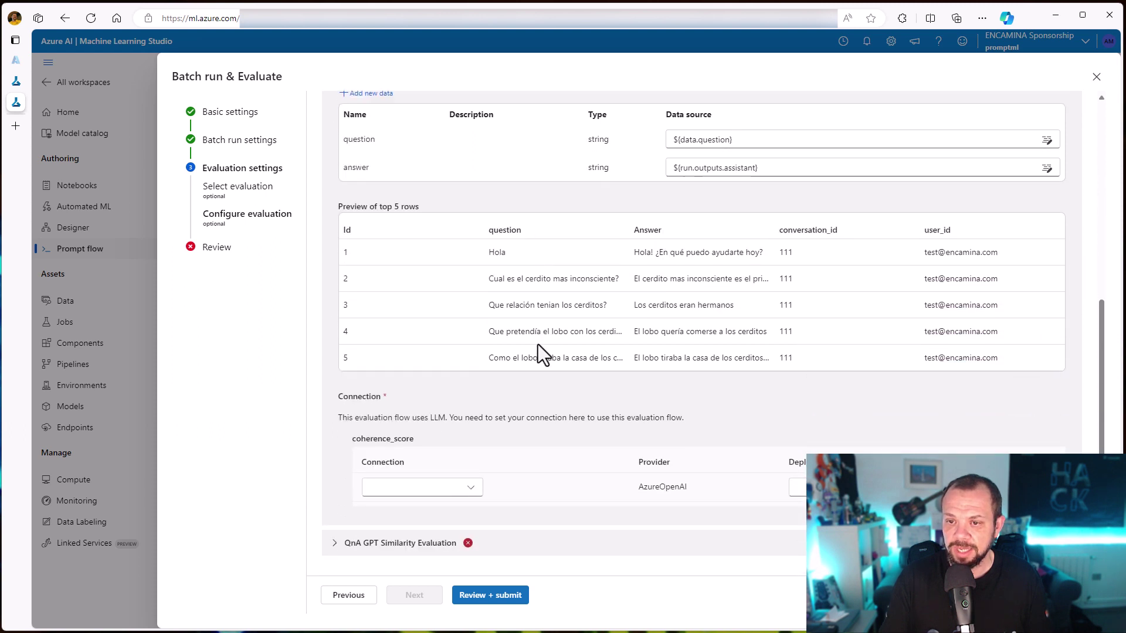
pyautogui.click(473, 491)
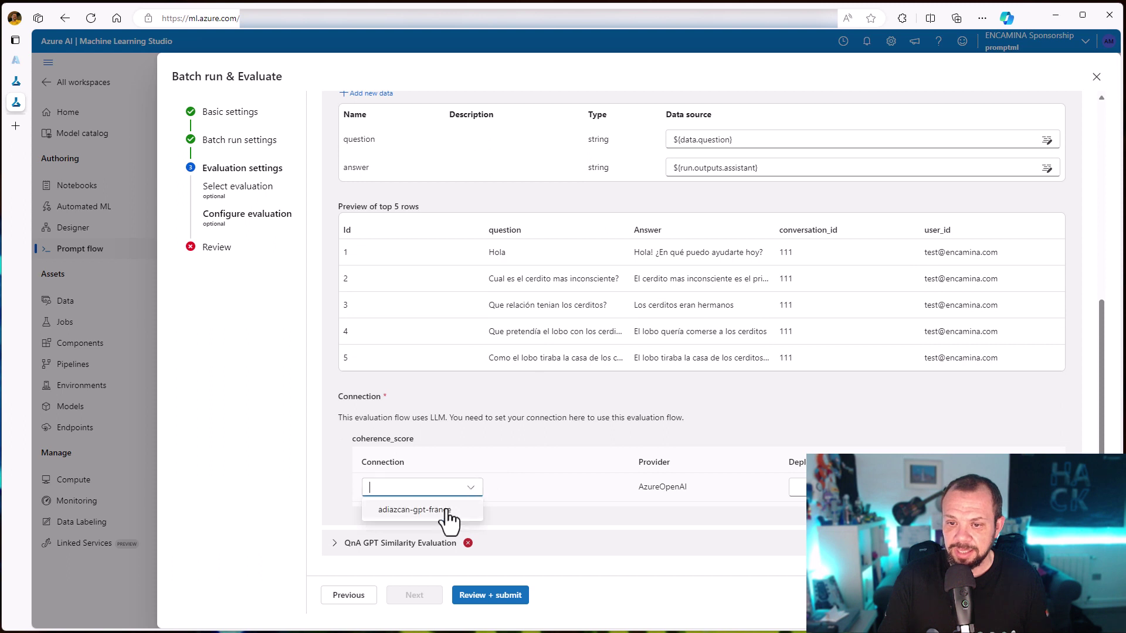
pyautogui.click(446, 517)
pyautogui.click(821, 487)
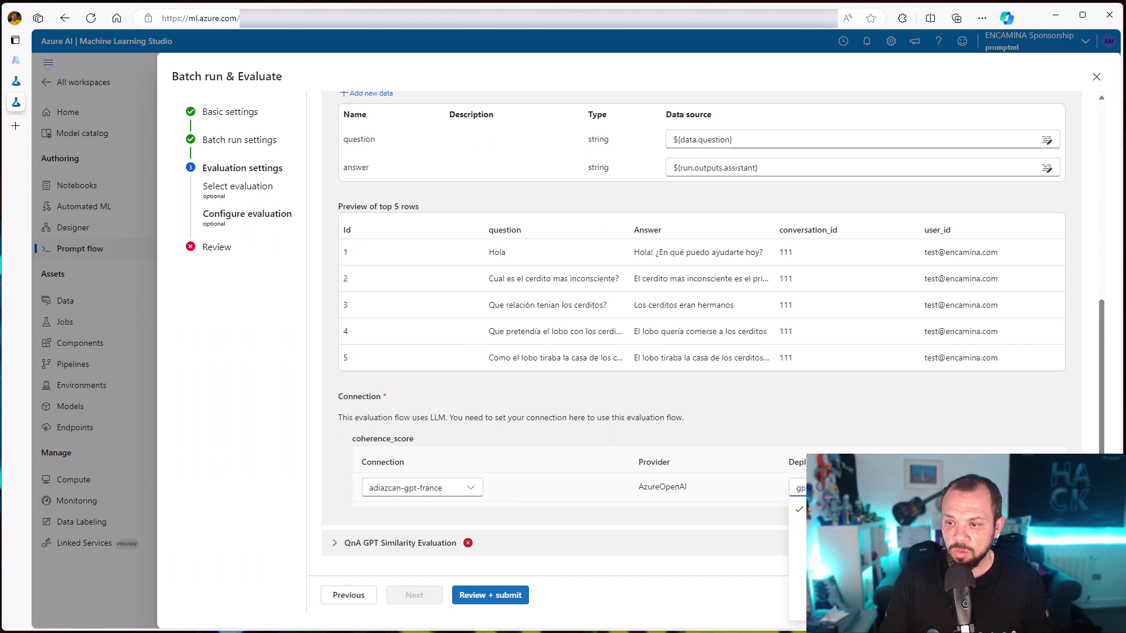
pyautogui.click(799, 549)
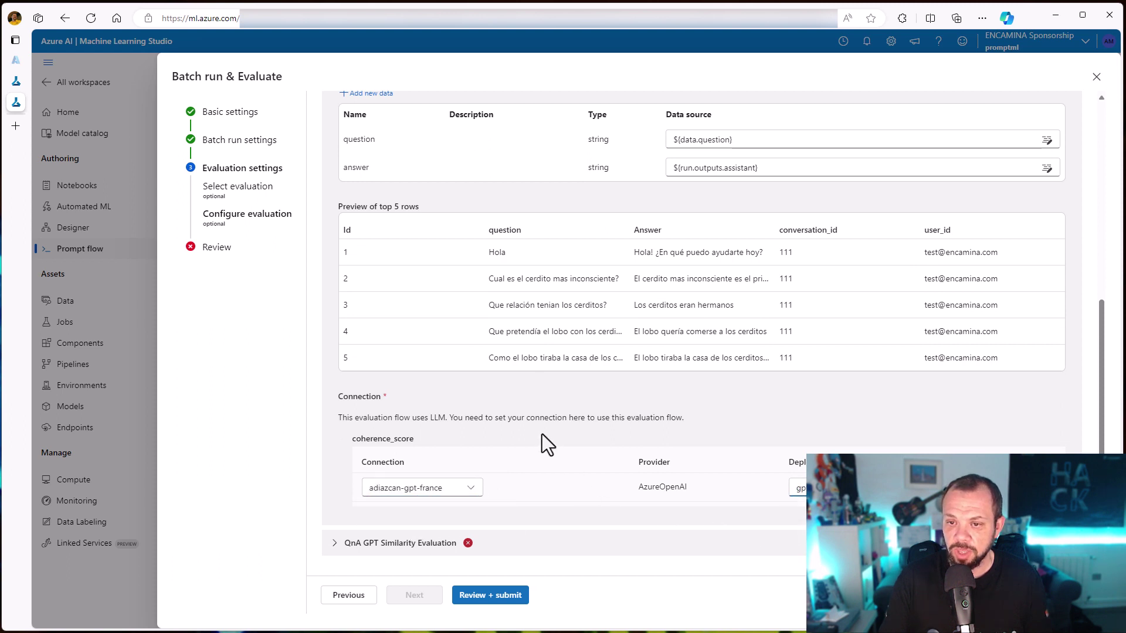
pyautogui.scroll(3, 545, 415)
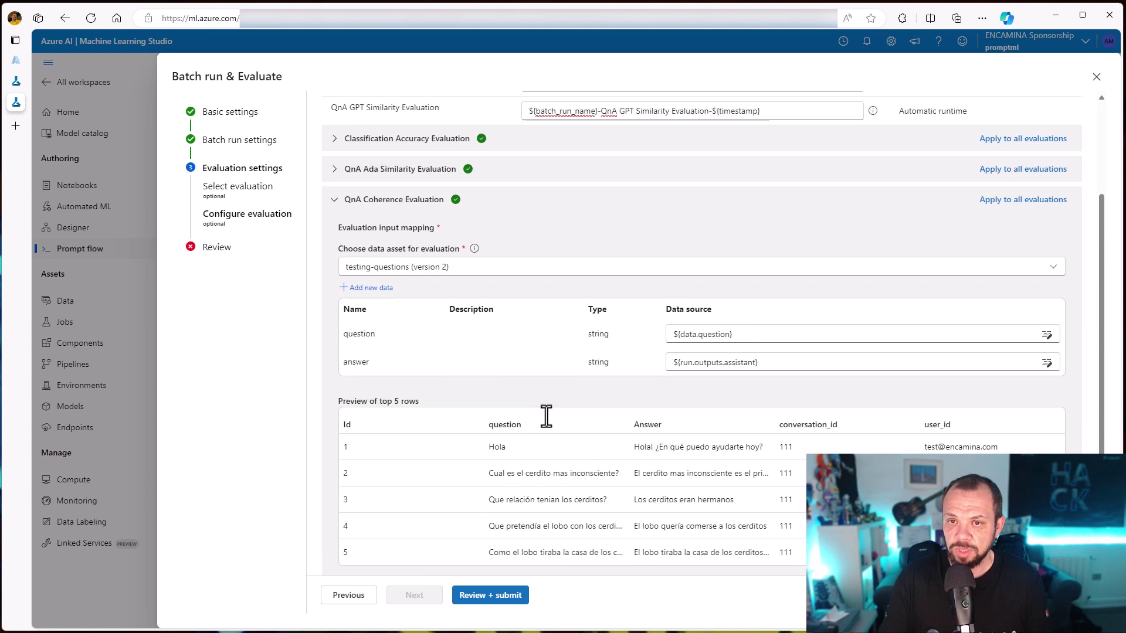
pyautogui.scroll(1, 546, 417)
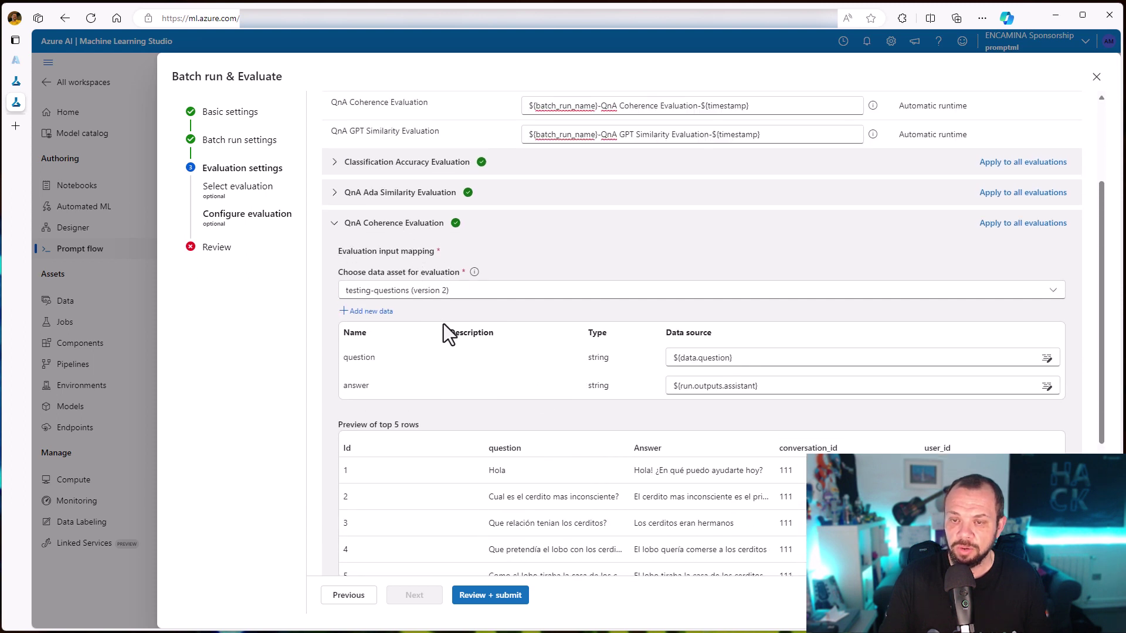
# - For the QnA GPT Similarity evaluation, map ground_truth to ${data.Answer} and answer to ${run.outputs.assistant}
pyautogui.click(335, 228)
pyautogui.click(411, 396)
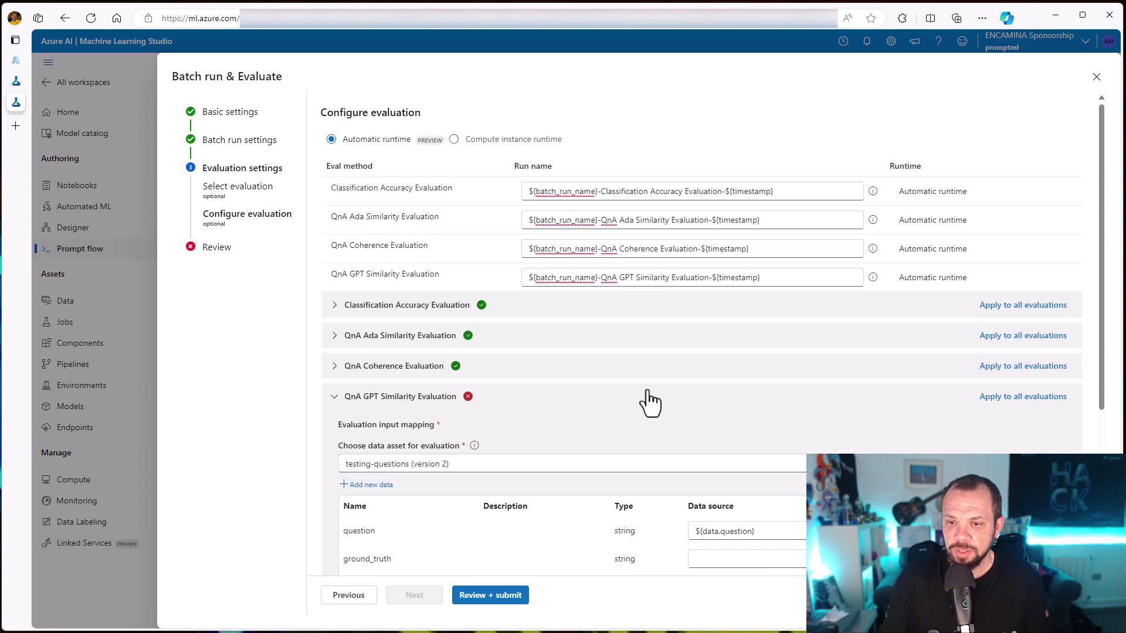
pyautogui.scroll(-4, 648, 402)
pyautogui.click(781, 316)
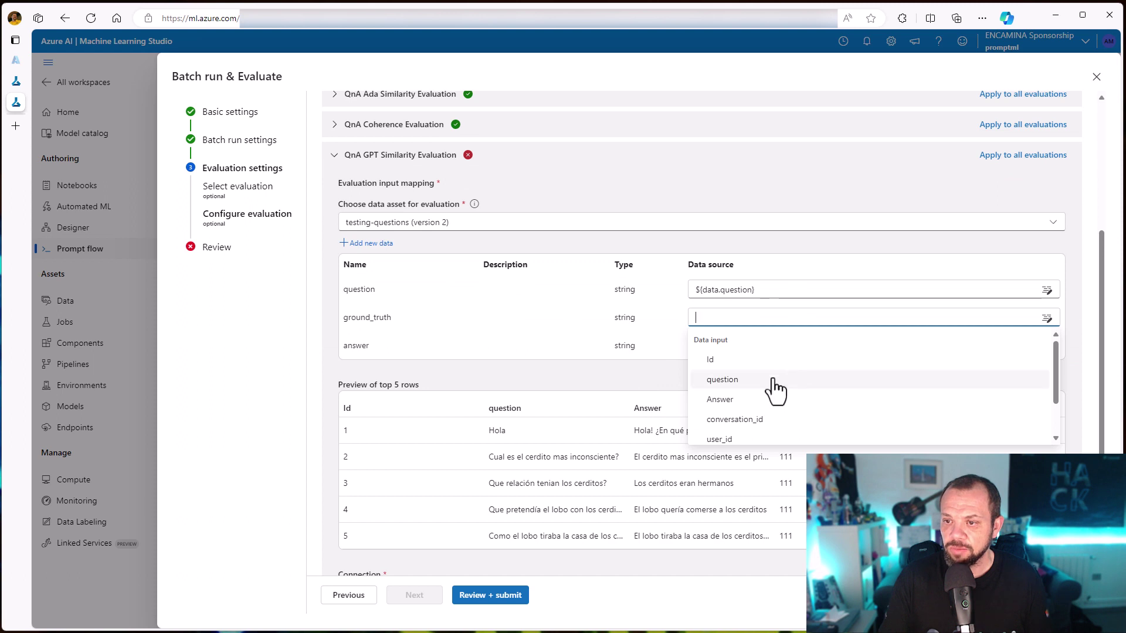
pyautogui.click(730, 403)
pyautogui.click(726, 346)
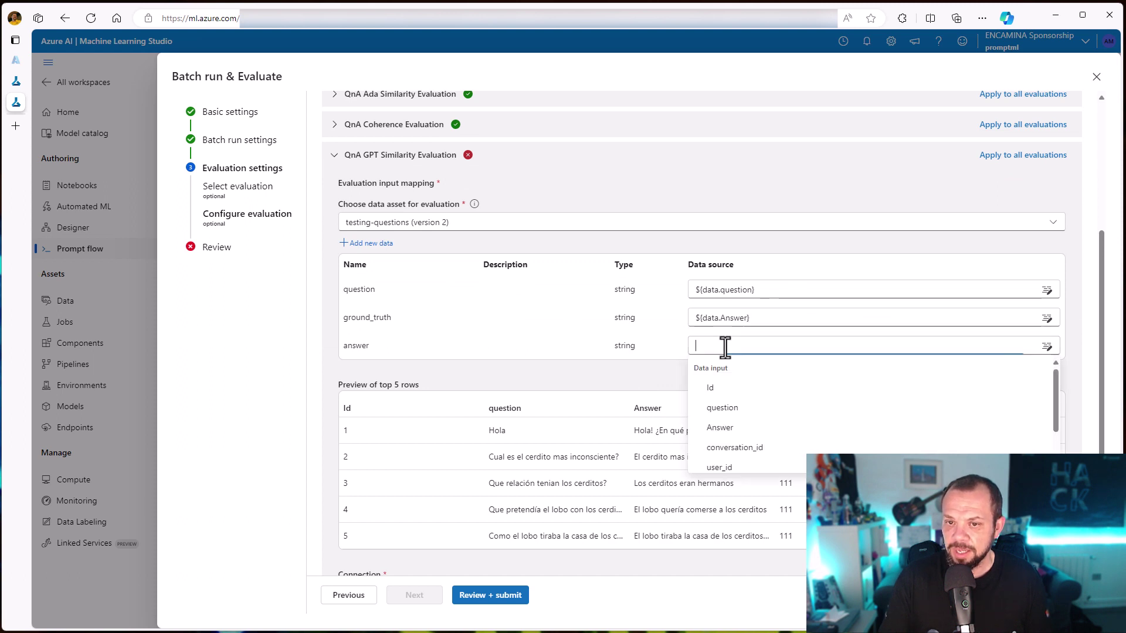
pyautogui.scroll(-2, 758, 422)
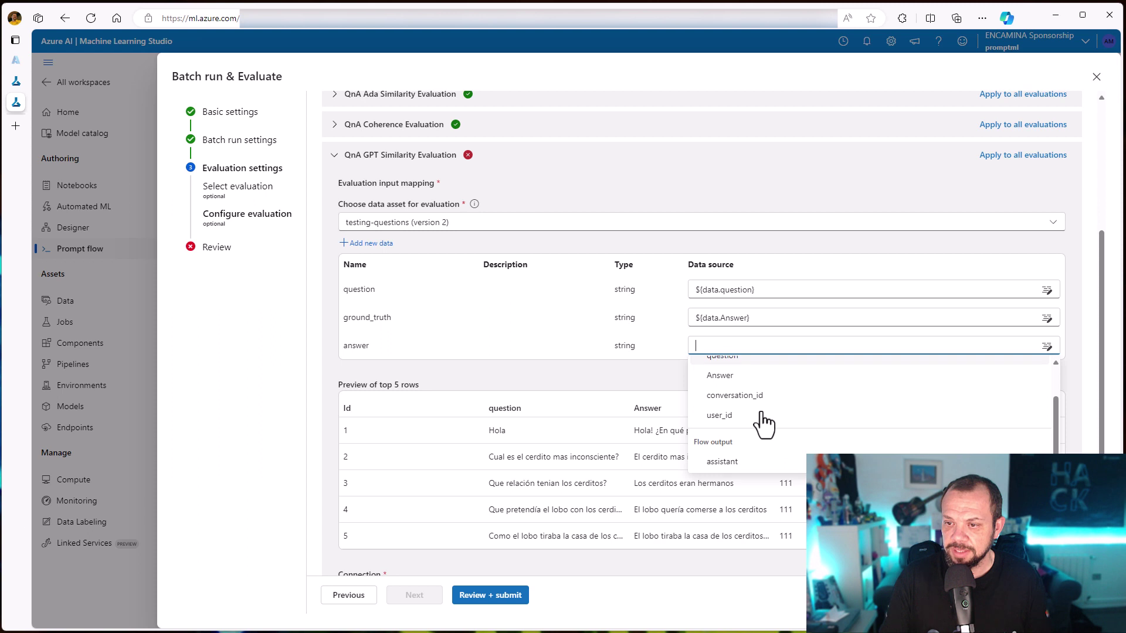
pyautogui.click(750, 466)
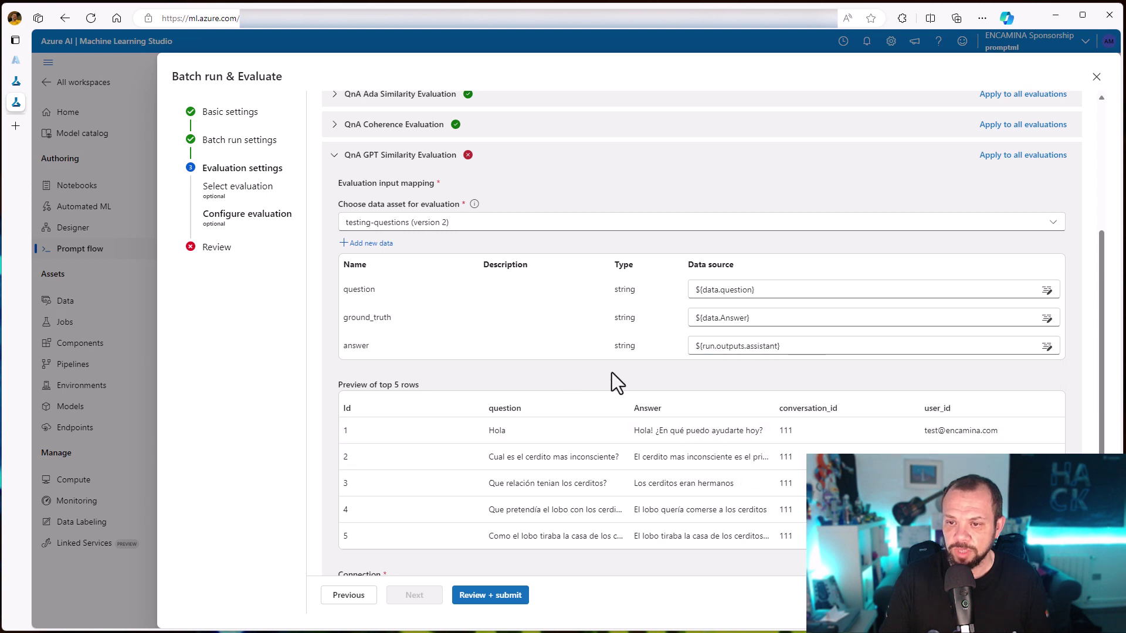
# - Set the QnA GPT Similarity evaluation's similarity_score to the gpt-france Azure OpenAI connection with the gpt-4 deployment, and collapse its section
pyautogui.scroll(-3, 611, 381)
pyautogui.click(469, 519)
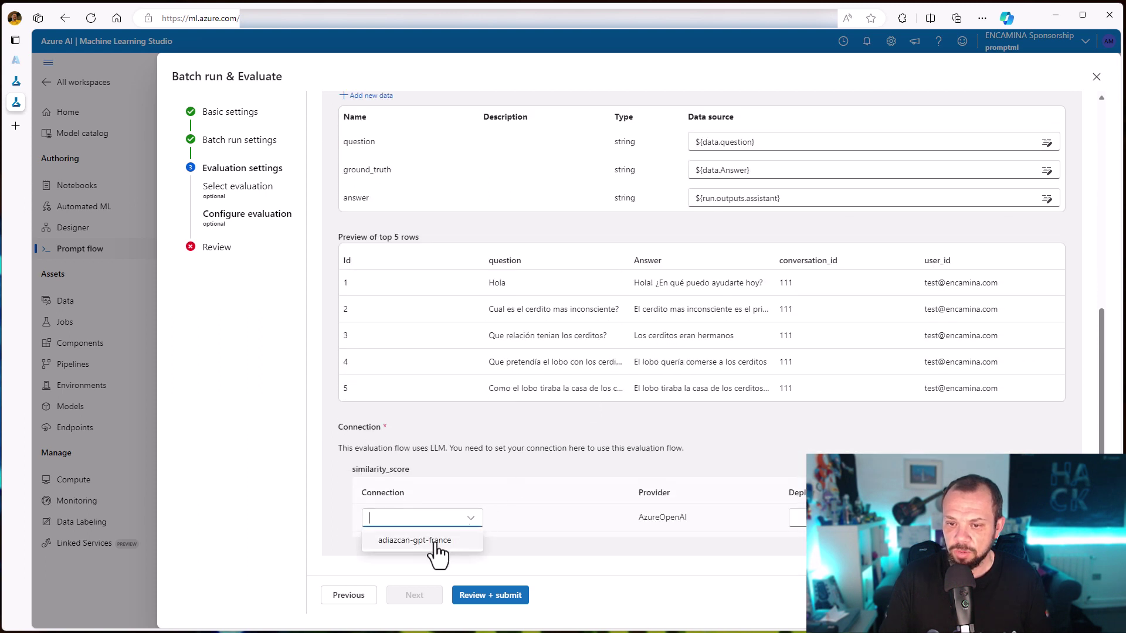
pyautogui.click(445, 539)
pyautogui.click(821, 519)
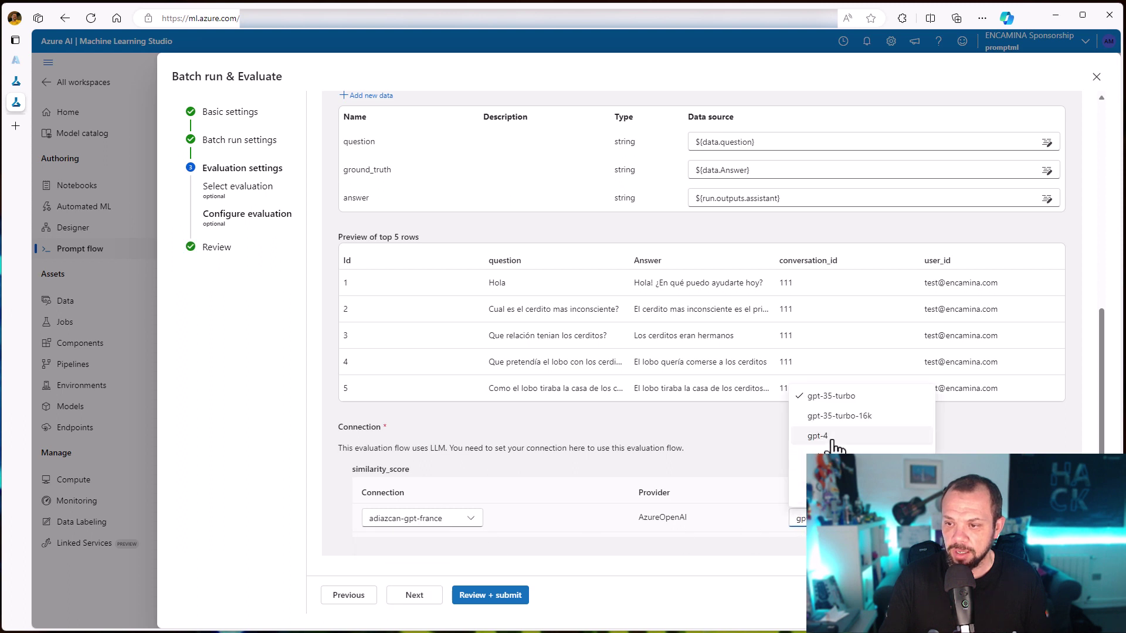
pyautogui.click(806, 435)
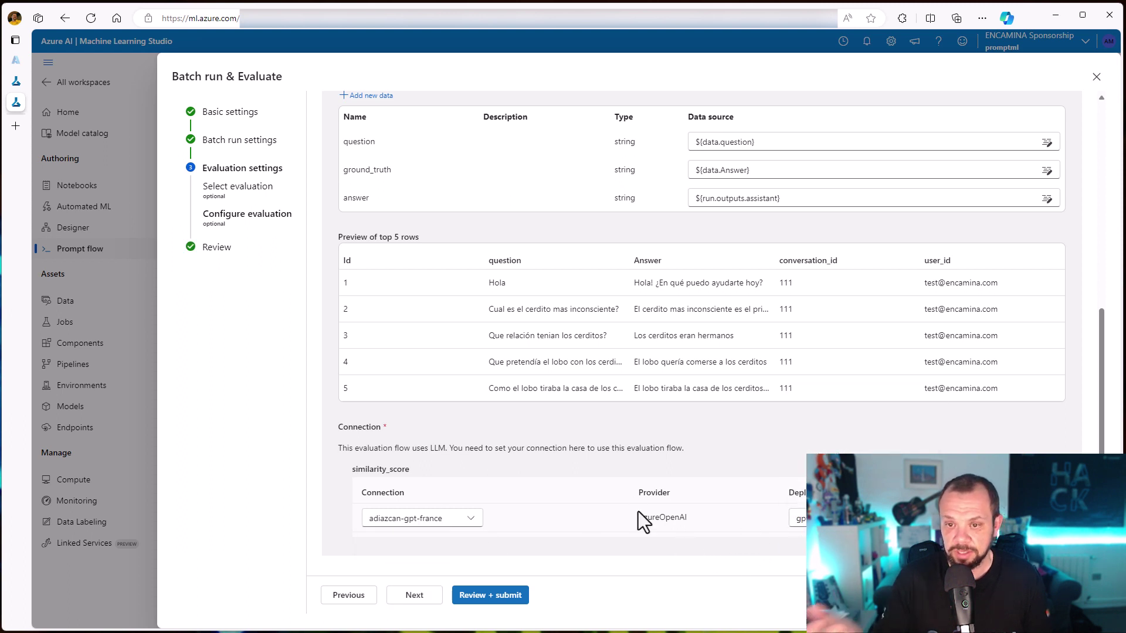
pyautogui.scroll(6, 618, 490)
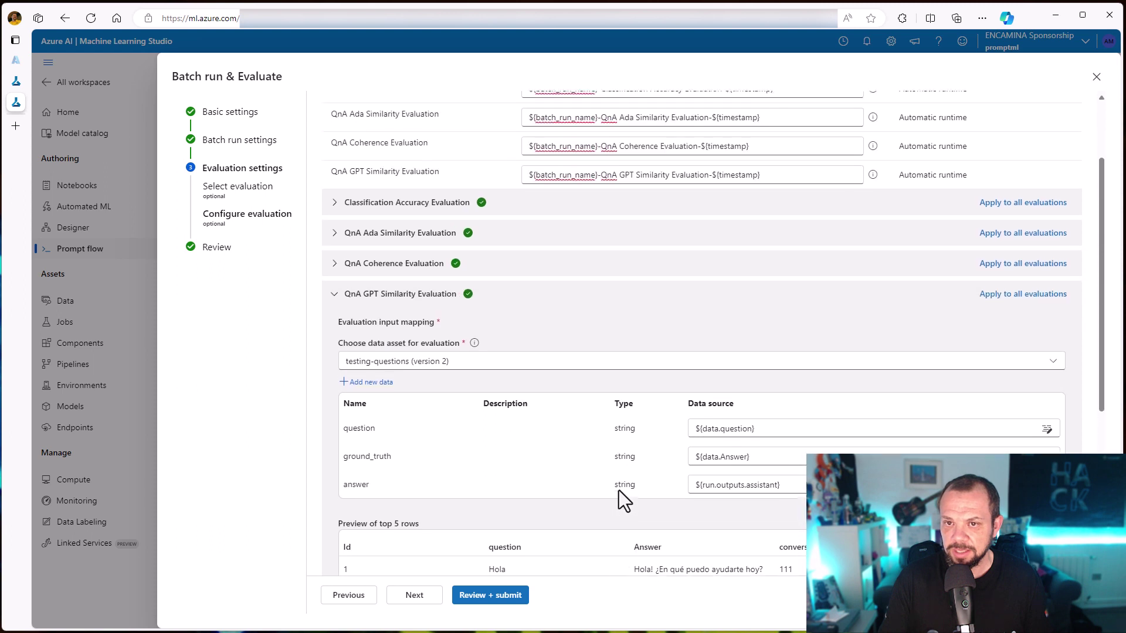
pyautogui.click(405, 298)
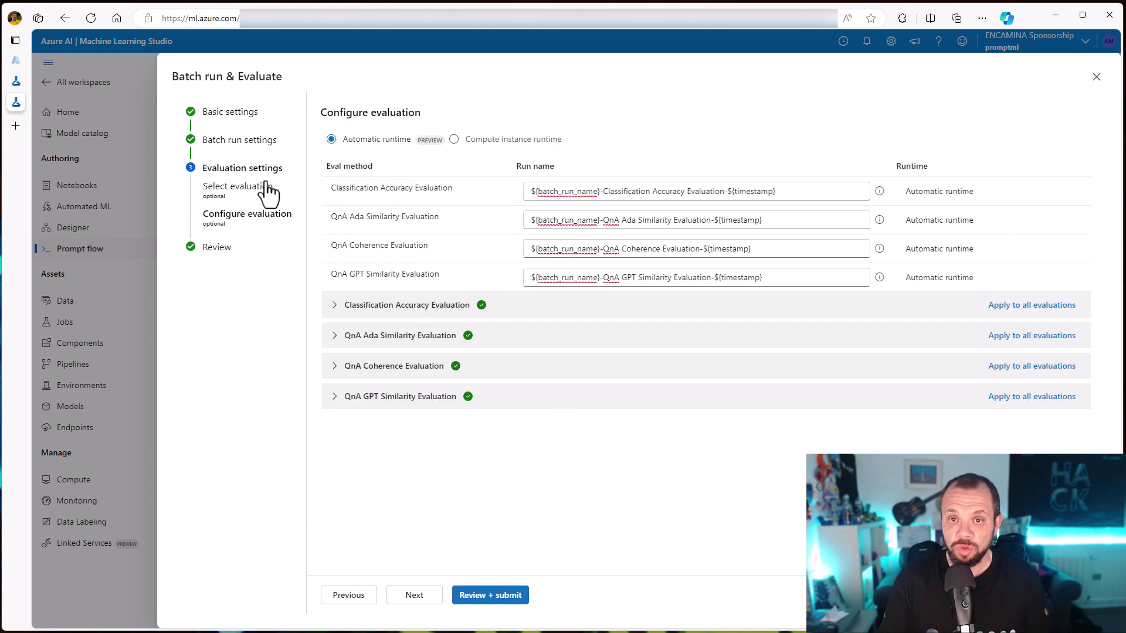
# - Go back through the selected evaluations and batch run settings to check the data and input mapping, and return to the evaluation configuration
pyautogui.click(359, 599)
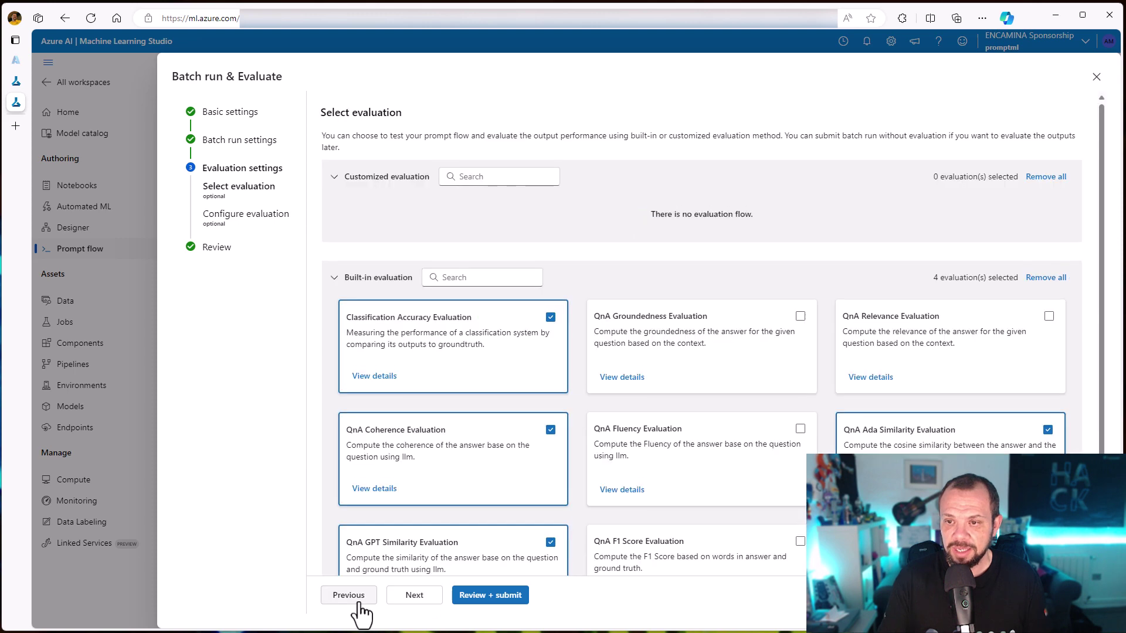
pyautogui.click(358, 596)
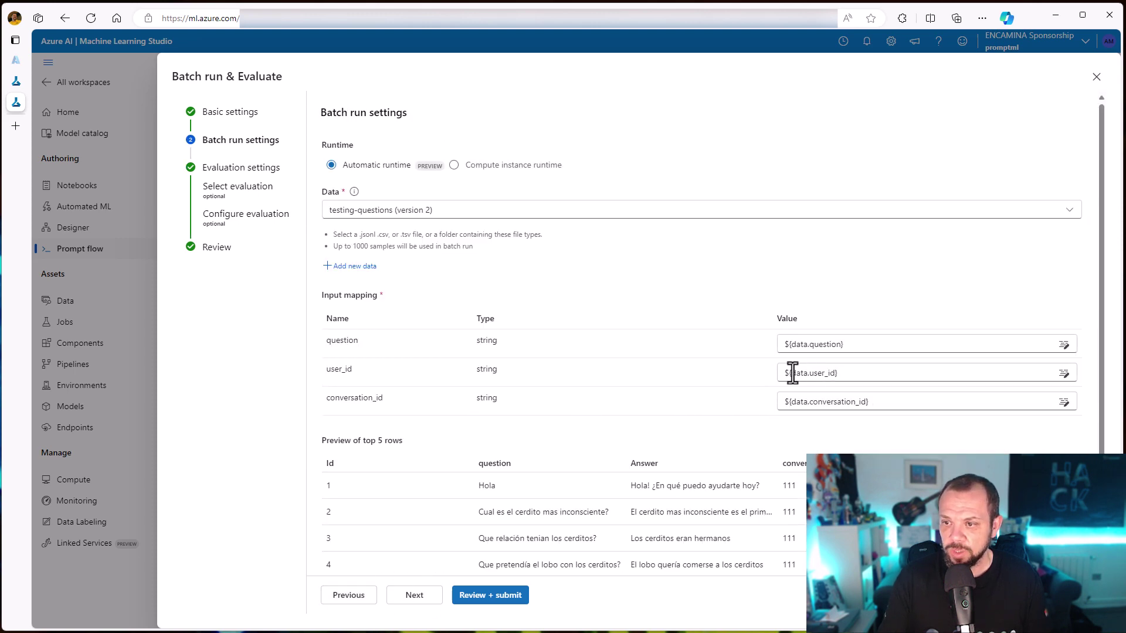
pyautogui.scroll(-1, 653, 427)
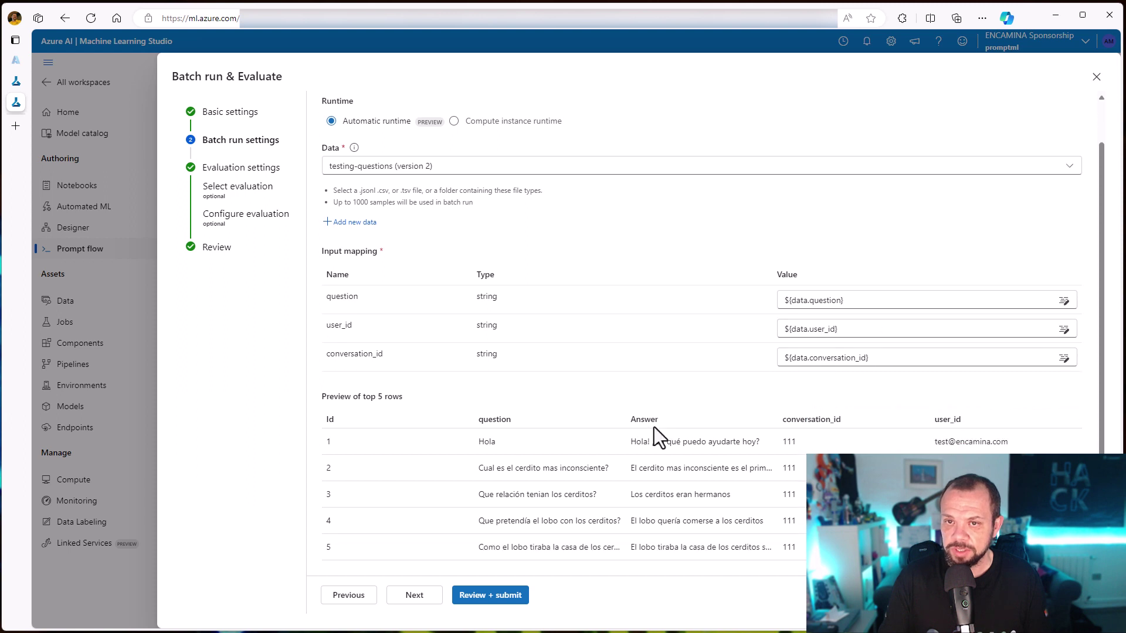
pyautogui.scroll(1, 653, 426)
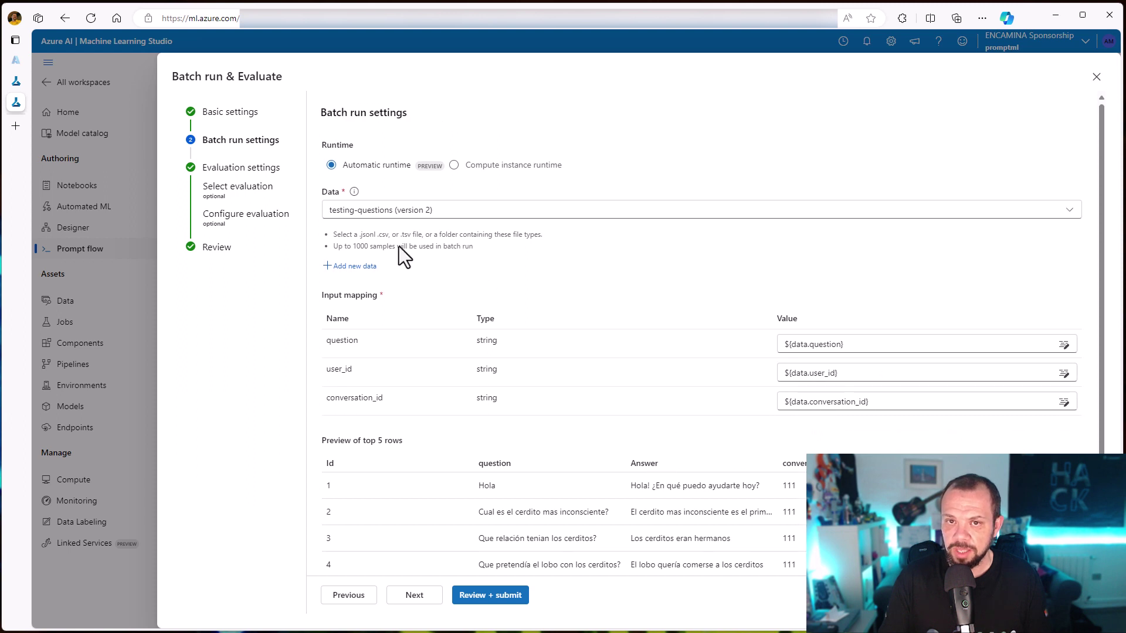
pyautogui.click(414, 599)
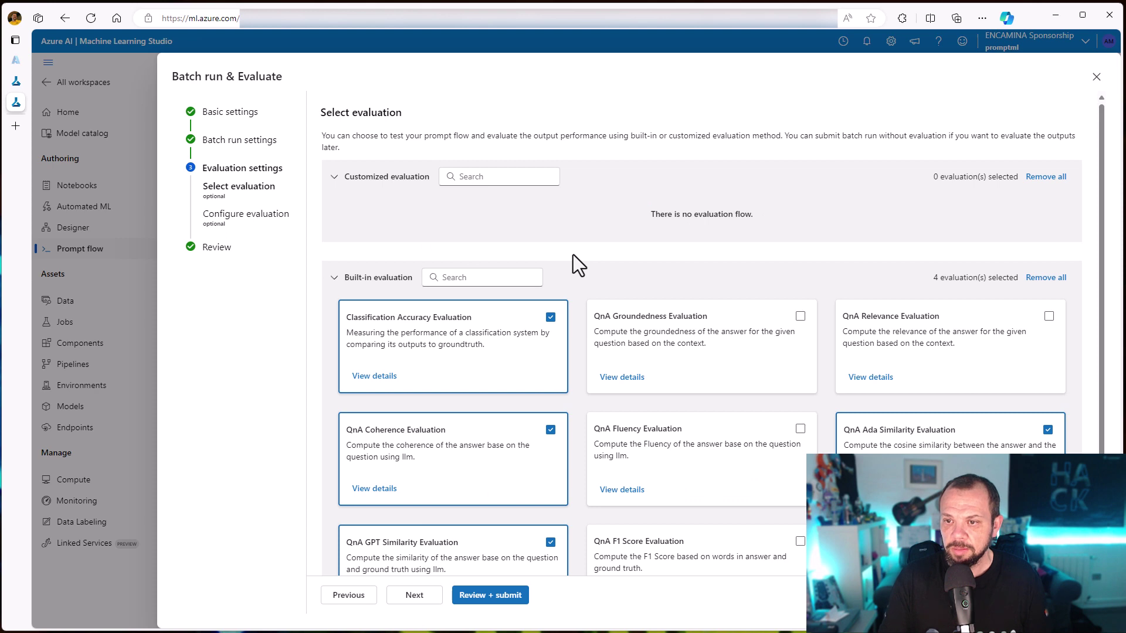
pyautogui.scroll(-2, 572, 255)
pyautogui.click(441, 597)
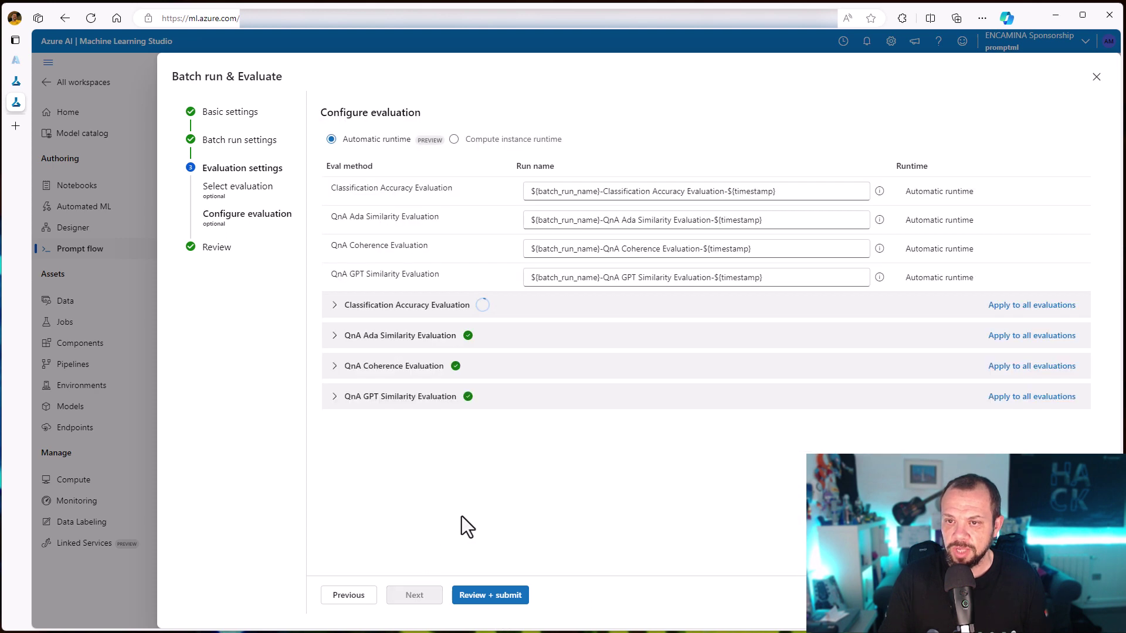
# - Review the input mappings and model connections of the Classification Accuracy, Ada Similarity, Coherence and GPT Similarity evaluations
pyautogui.click(462, 311)
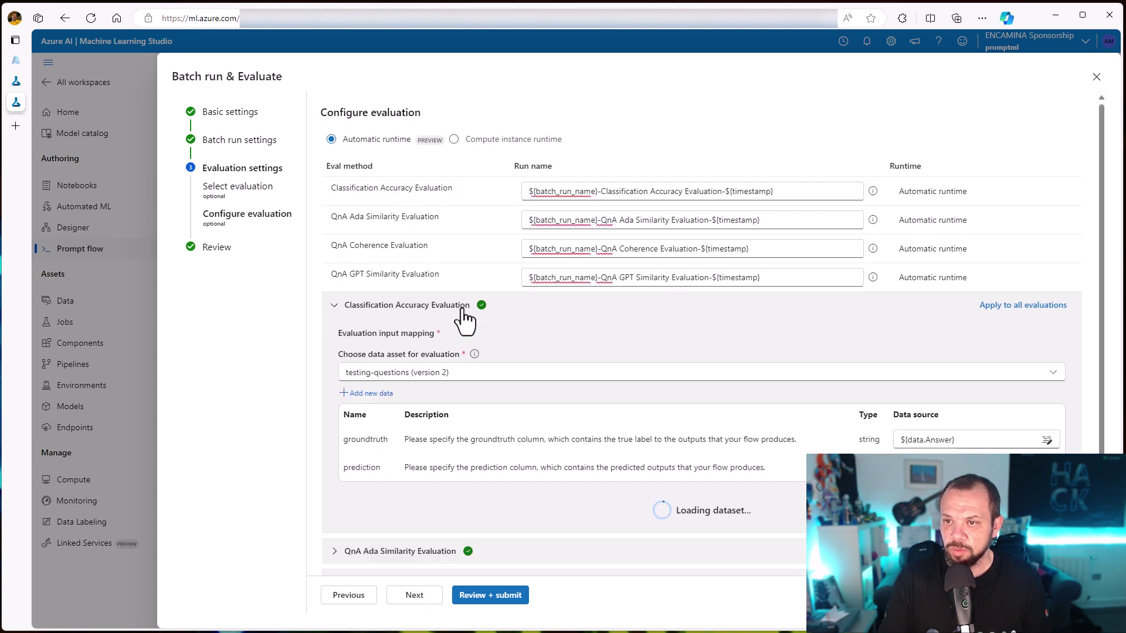
pyautogui.scroll(-2, 509, 316)
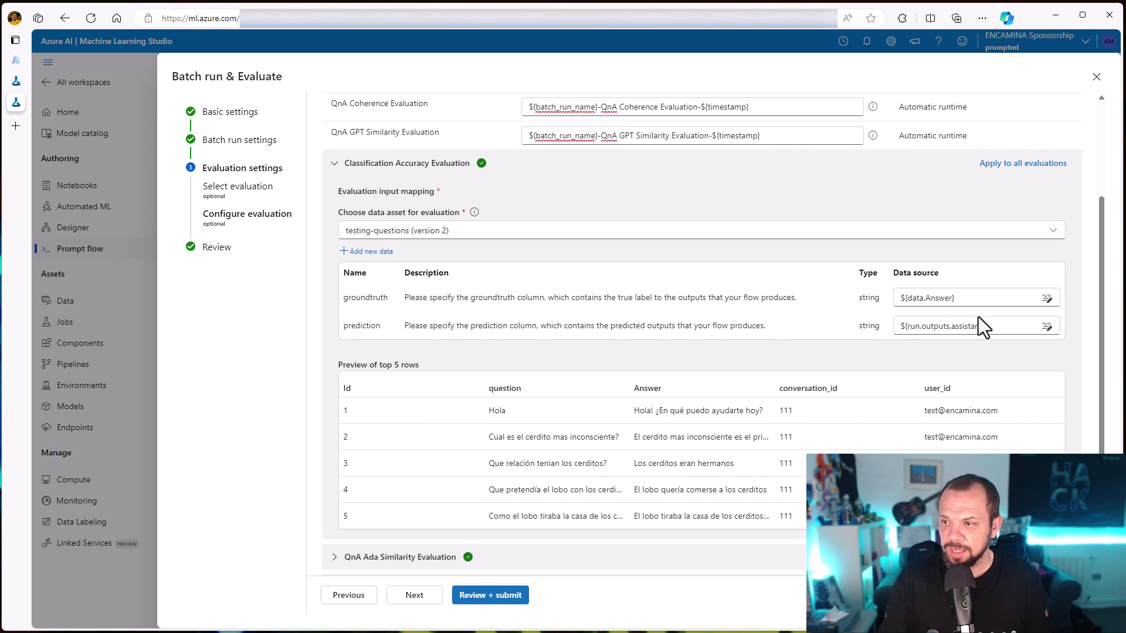
pyautogui.scroll(-1, 710, 355)
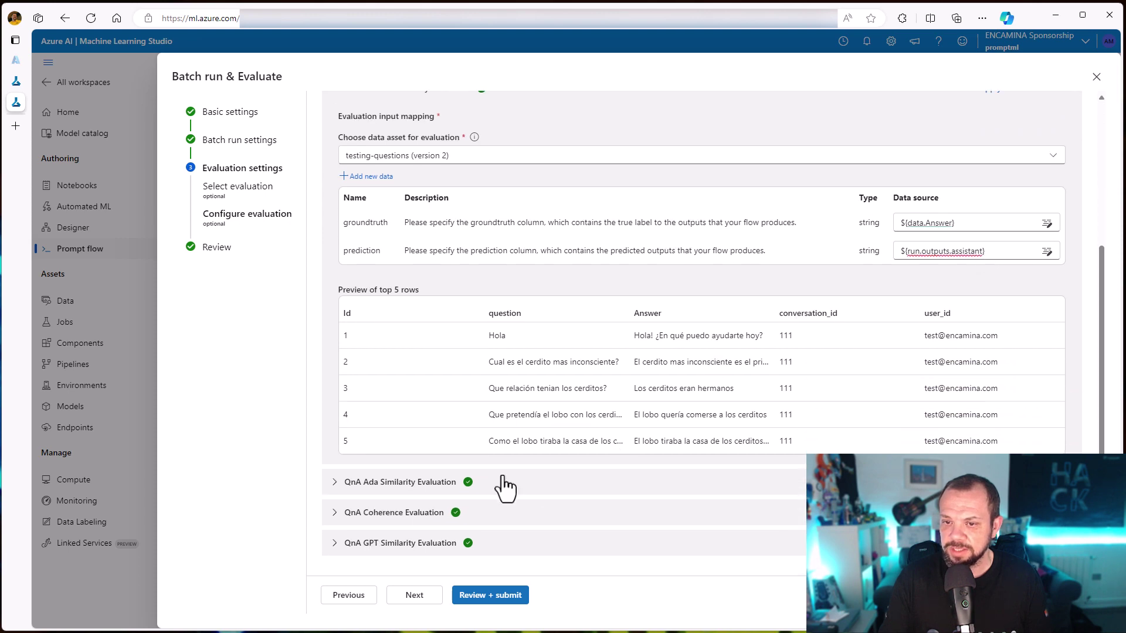
pyautogui.click(439, 483)
pyautogui.scroll(-3, 544, 375)
pyautogui.scroll(3, 544, 376)
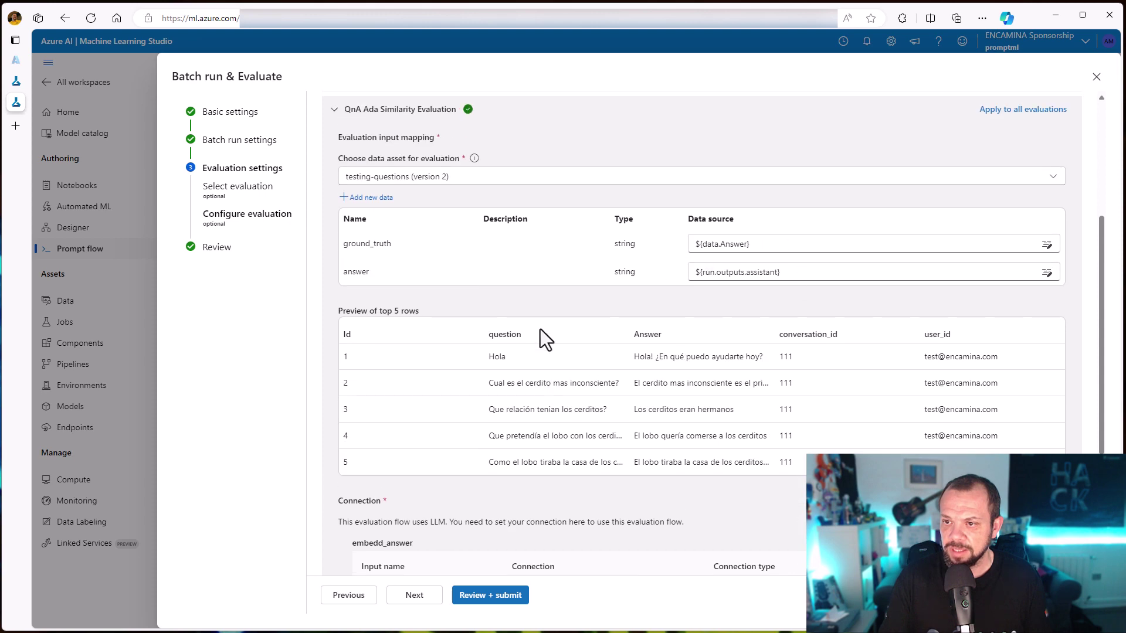
pyautogui.scroll(-3, 539, 329)
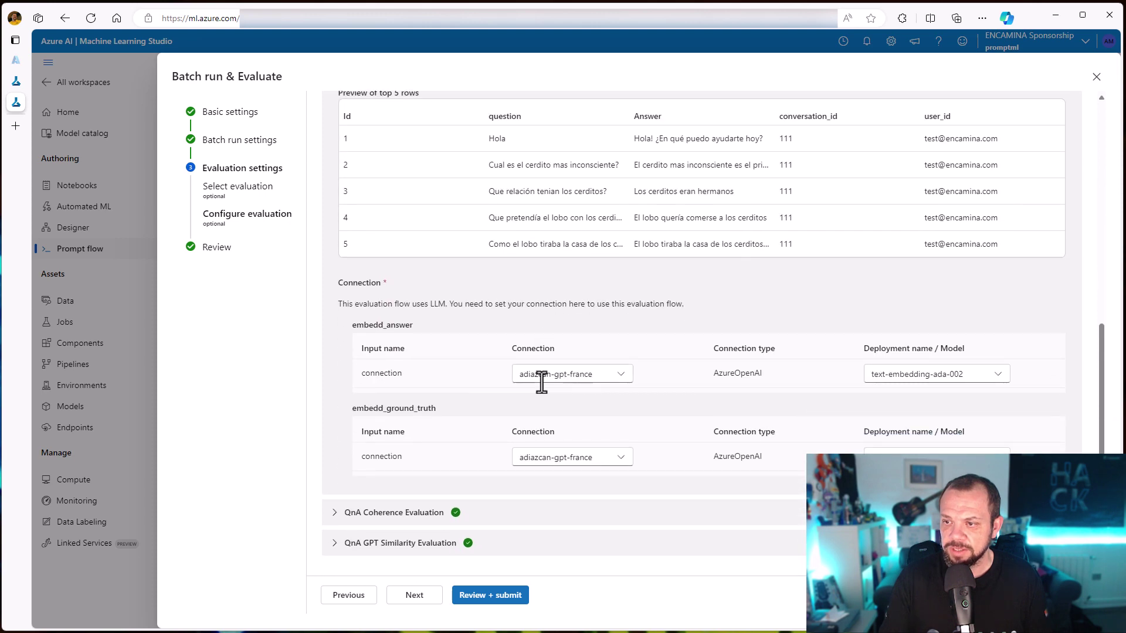
pyautogui.click(427, 514)
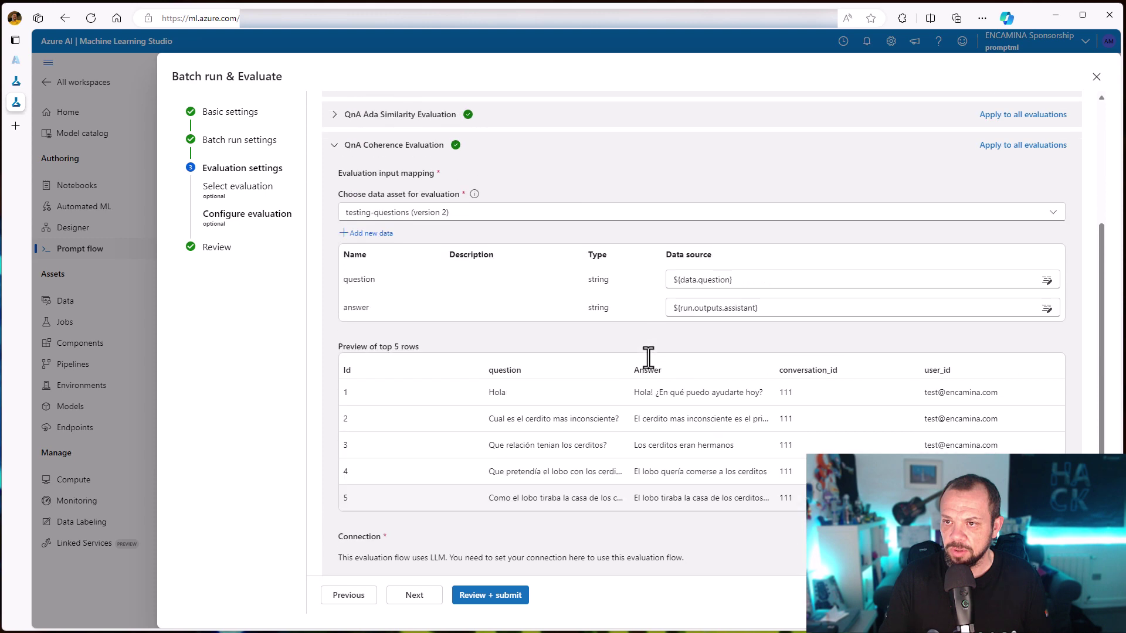
pyautogui.scroll(-2, 497, 460)
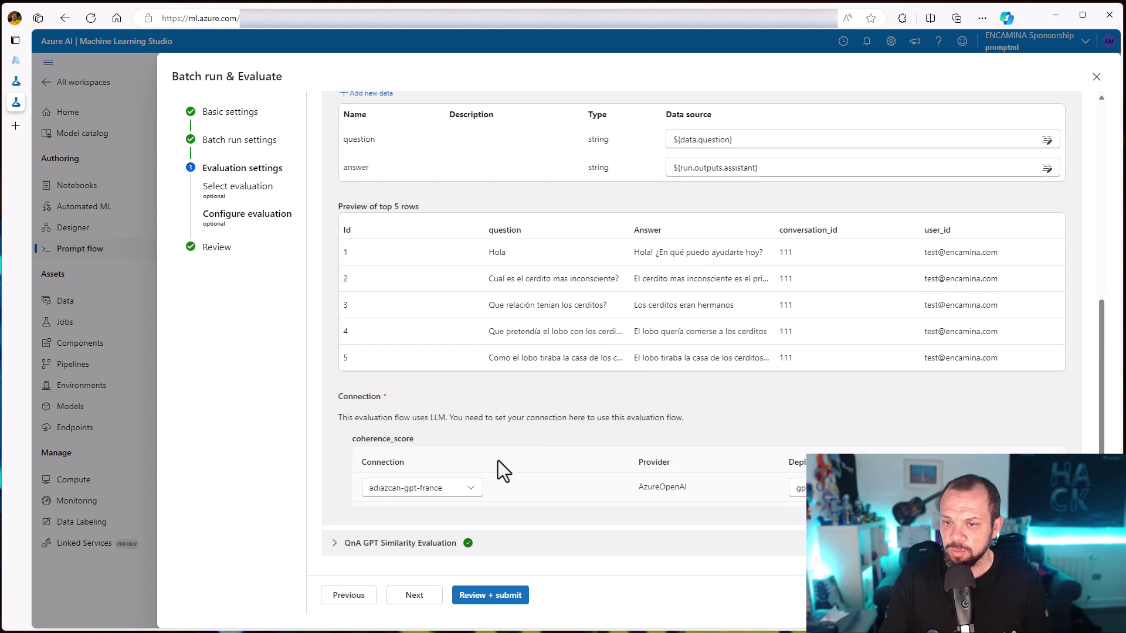
pyautogui.click(428, 552)
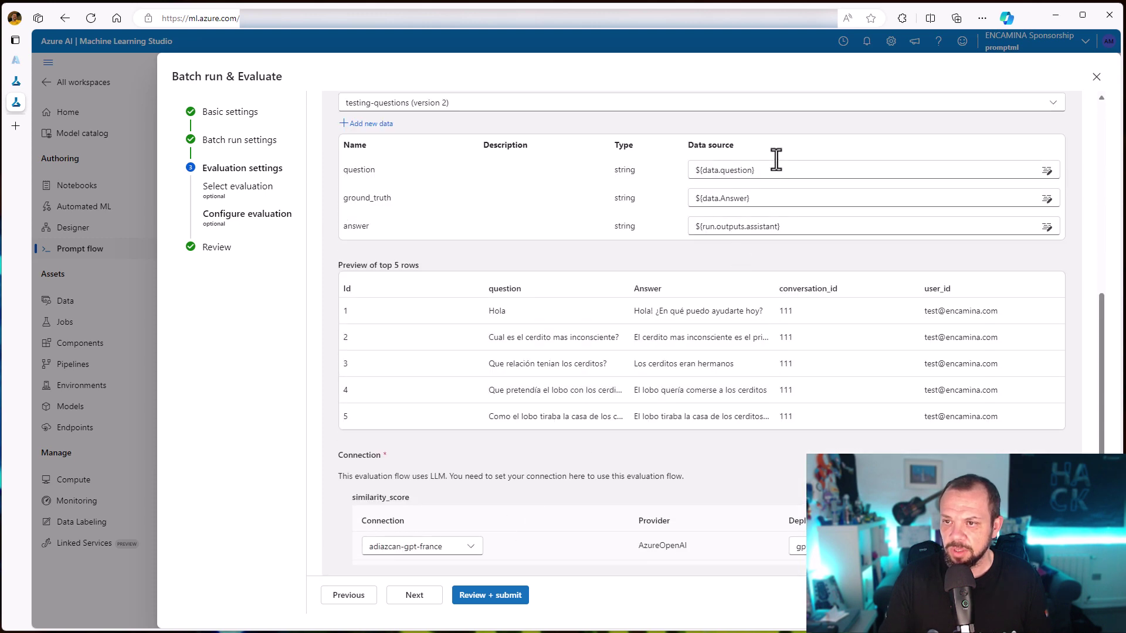
pyautogui.scroll(-1, 508, 554)
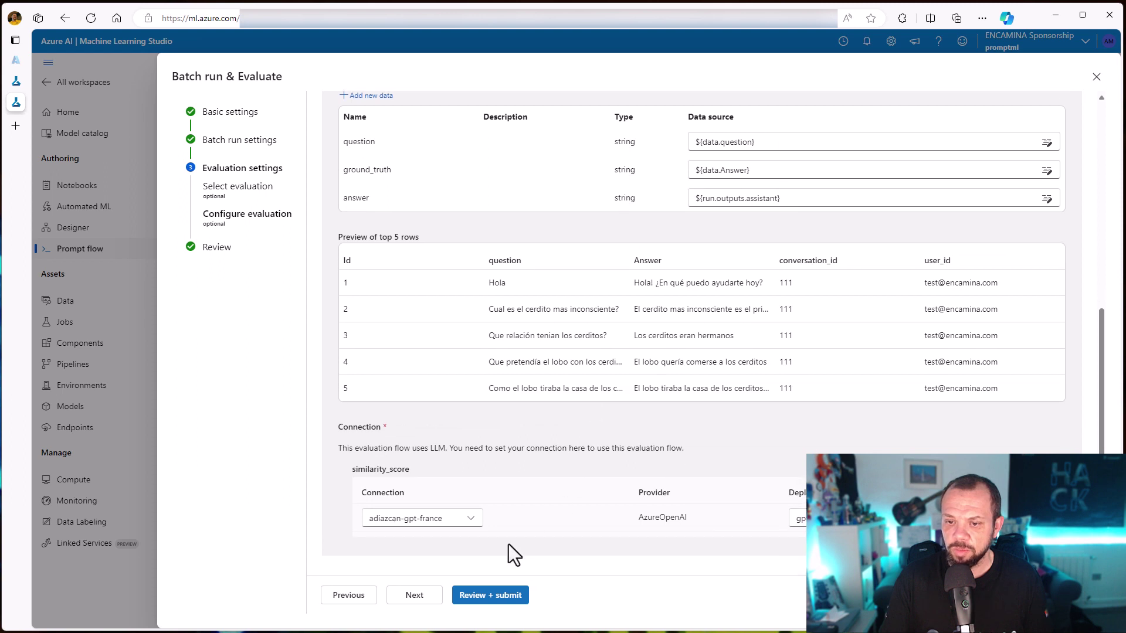
# - Proceed to the review summary, check the batch run and evaluation settings, and submit the run
pyautogui.click(405, 598)
pyautogui.scroll(-2, 580, 383)
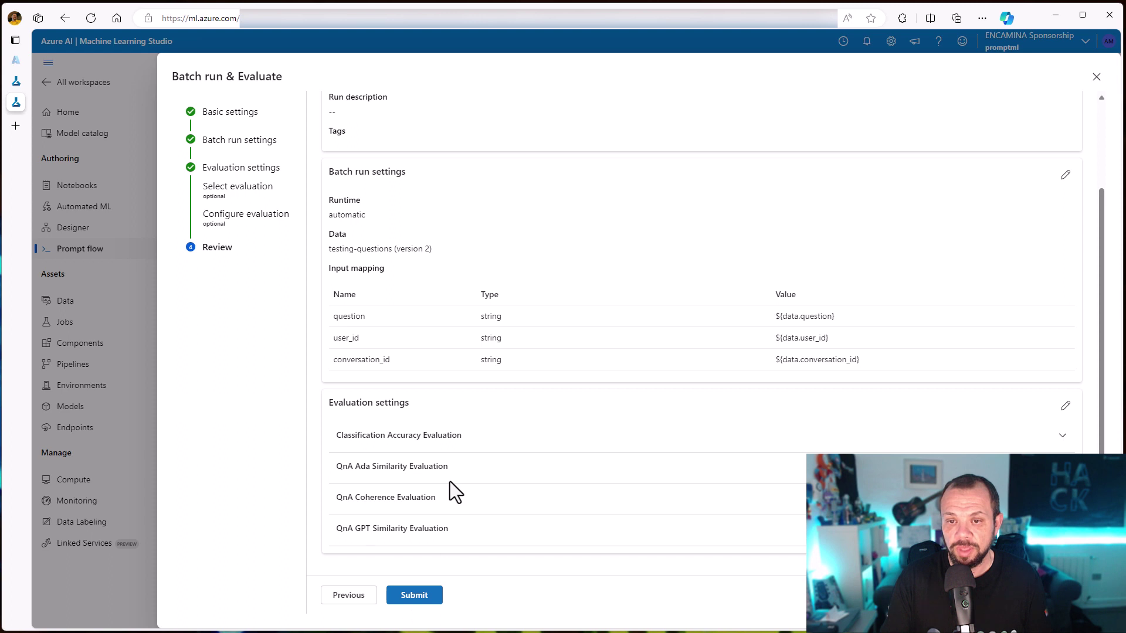
pyautogui.click(417, 598)
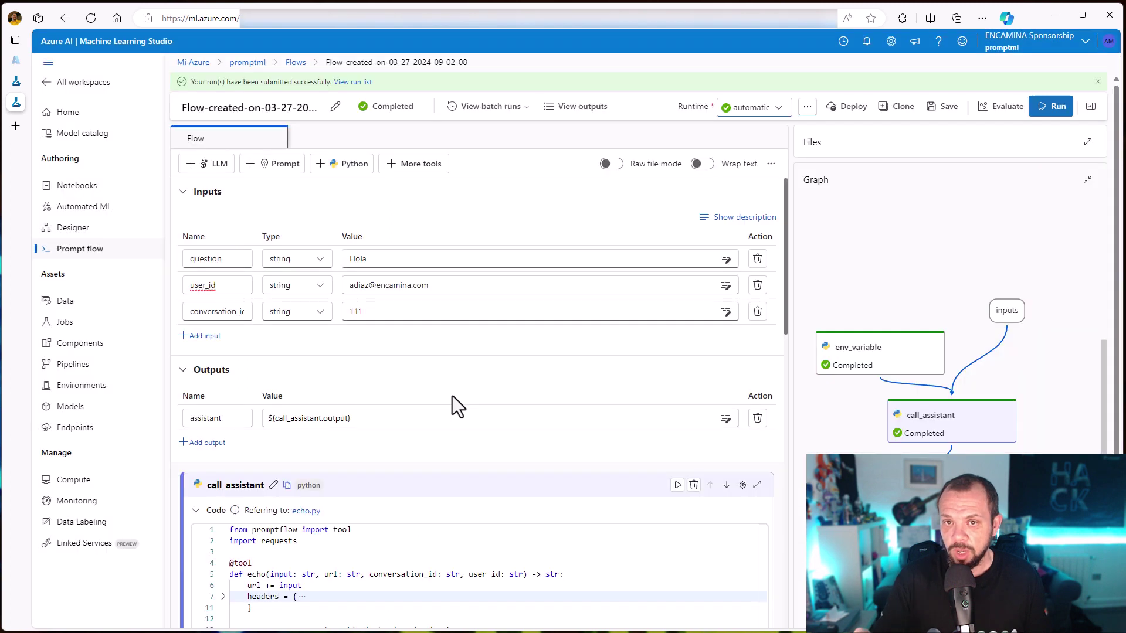
# - Open the prompt flow runs list to check the status of the submitted batch run and its evaluations
pyautogui.click(80, 252)
pyautogui.click(226, 116)
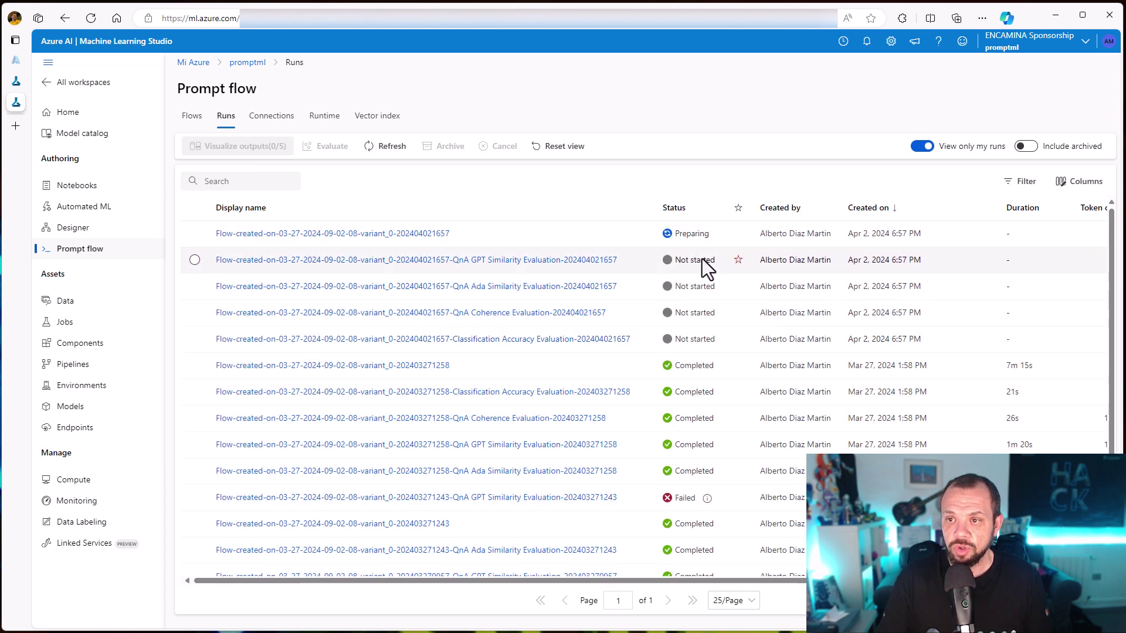
pyautogui.click(490, 237)
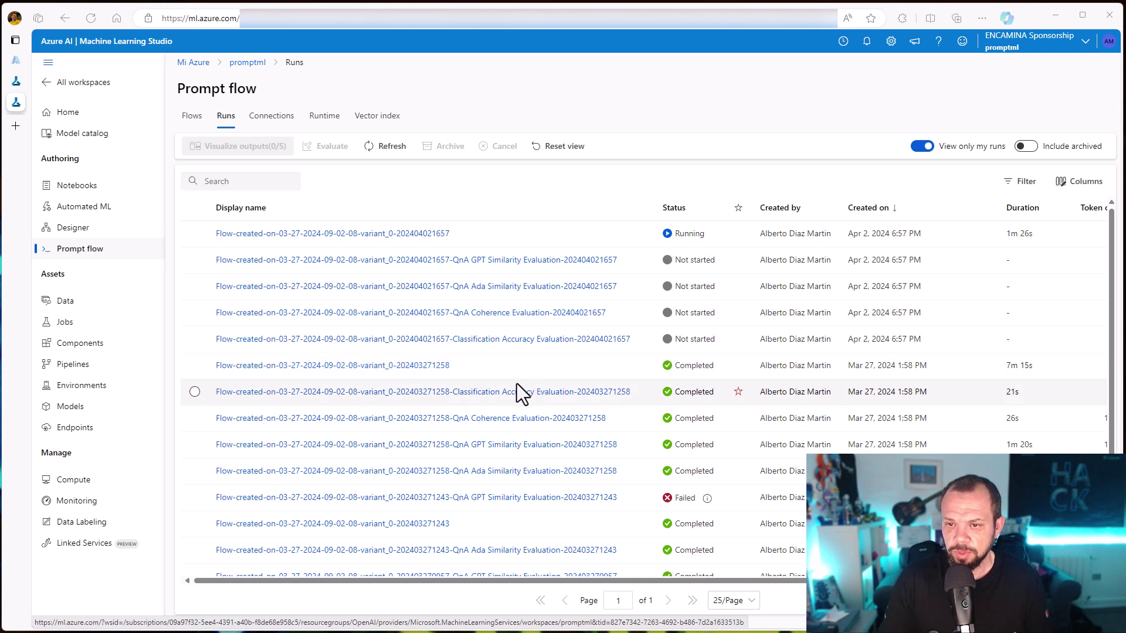
pyautogui.click(647, 392)
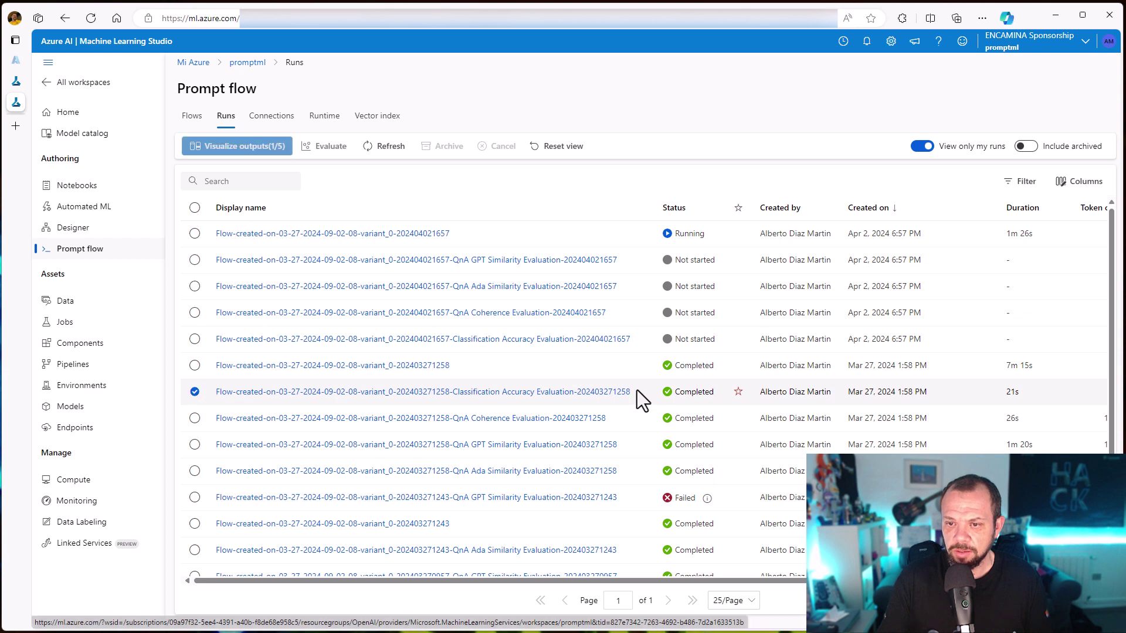
pyautogui.click(206, 417)
pyautogui.click(197, 444)
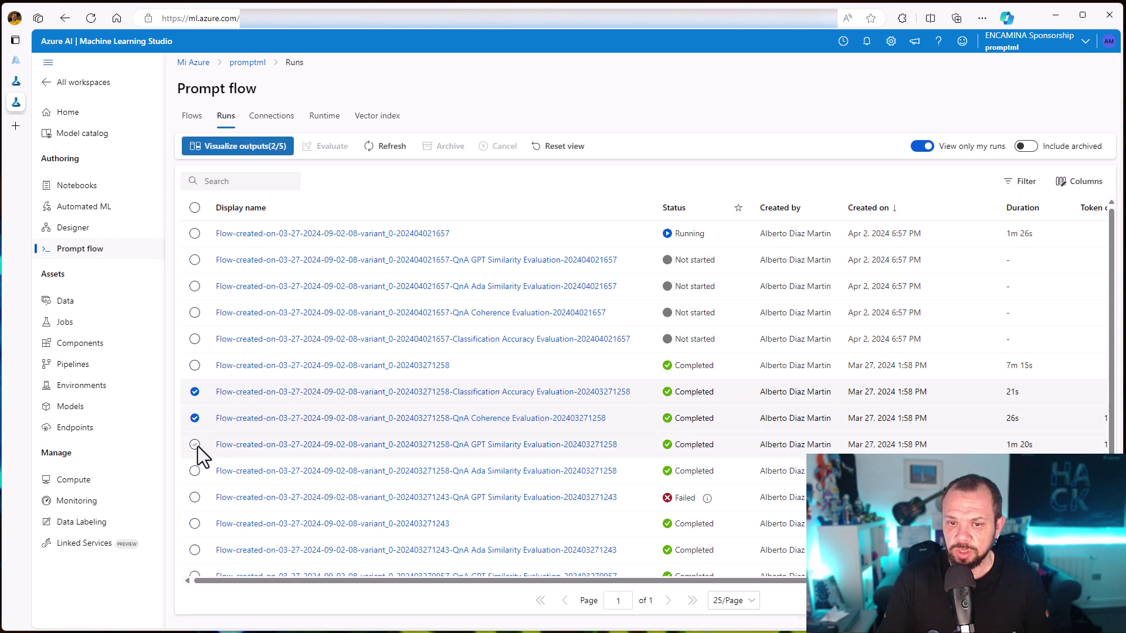
pyautogui.click(196, 471)
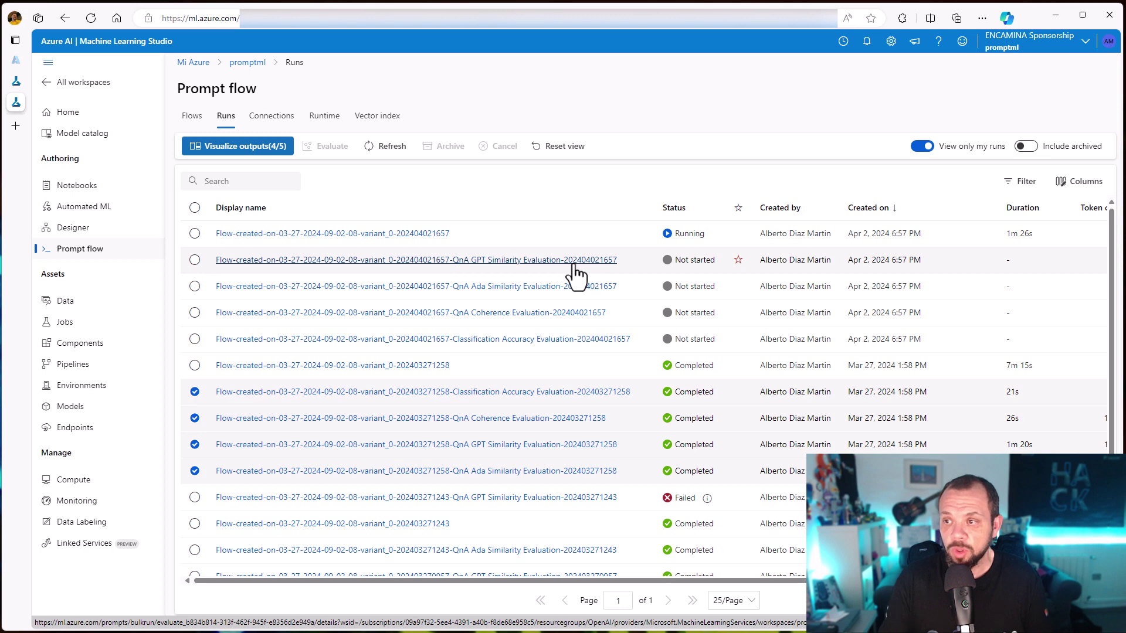
pyautogui.click(195, 392)
pyautogui.click(194, 418)
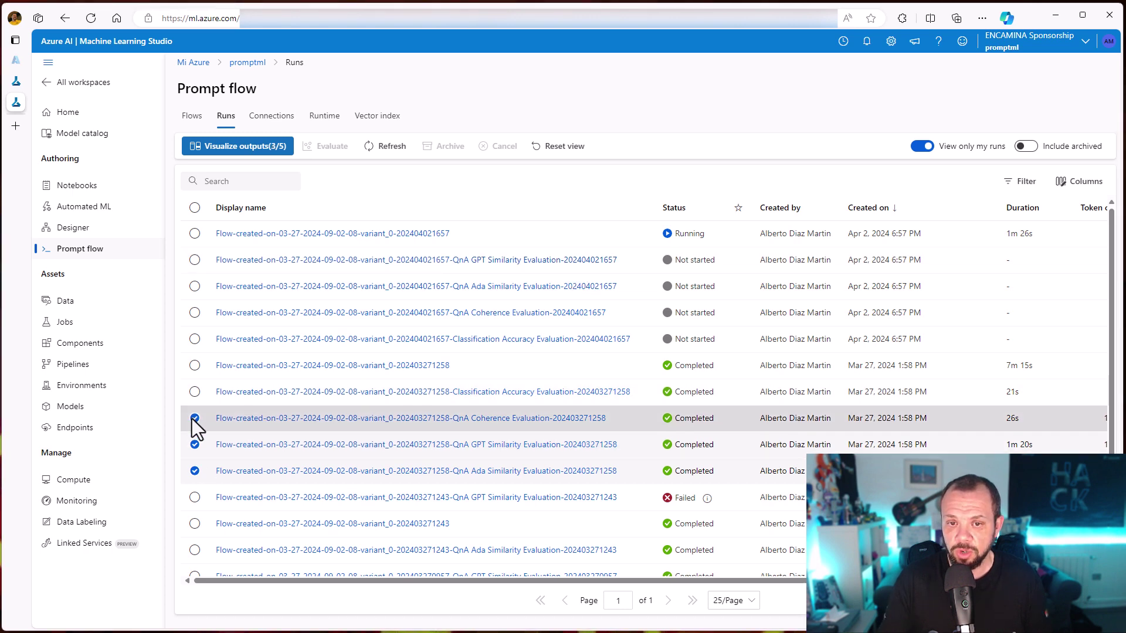
pyautogui.click(194, 444)
pyautogui.click(195, 471)
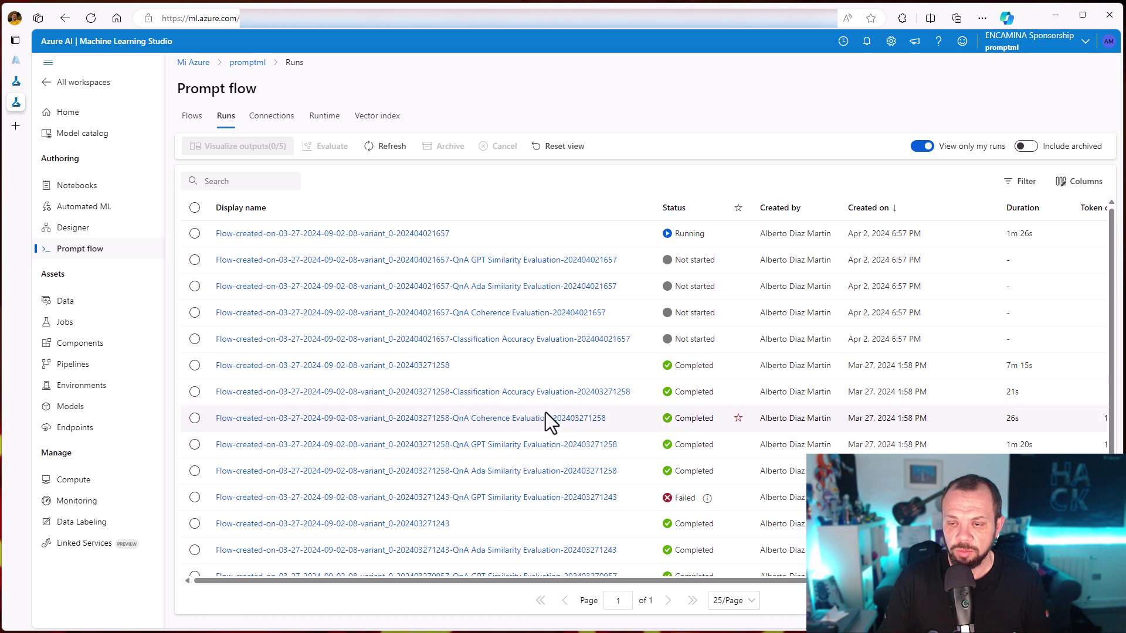
pyautogui.click(481, 392)
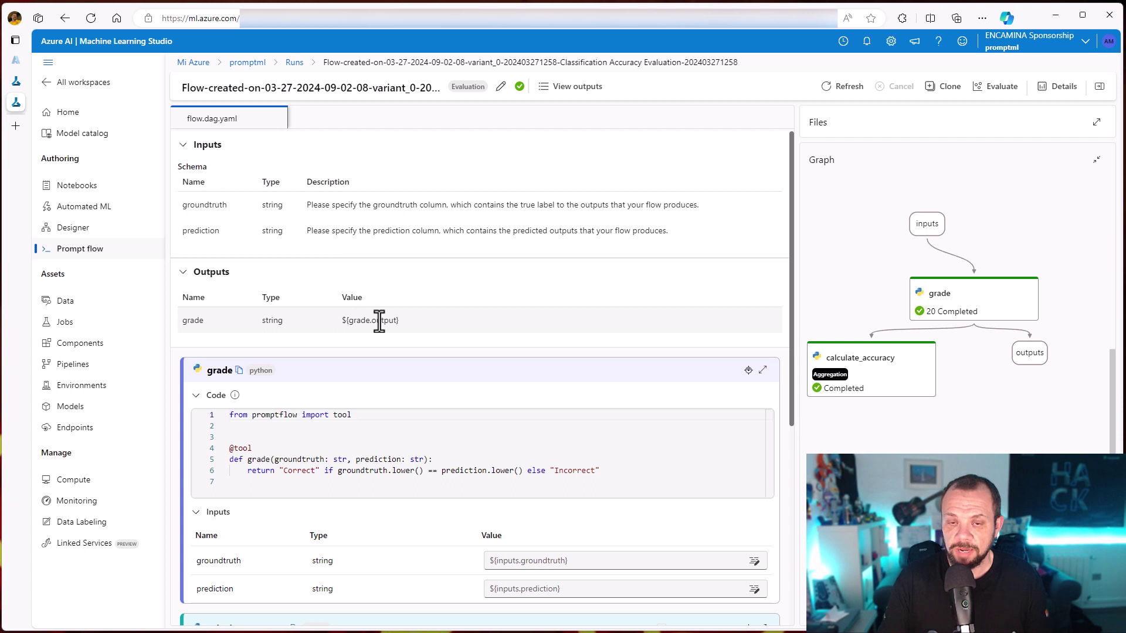
# - Examine how the grade node's Python code compares groundtruth with prediction to return Correct or Incorrect in the accuracy evaluation
pyautogui.scroll(-1, 379, 321)
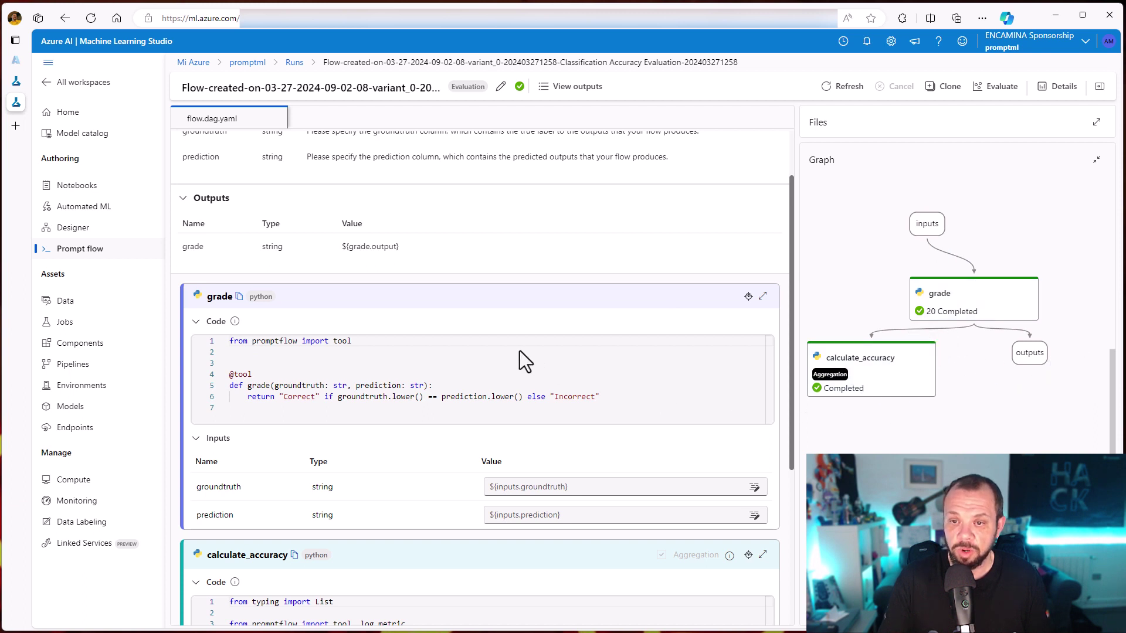
pyautogui.scroll(-1, 519, 350)
pyautogui.click(303, 311)
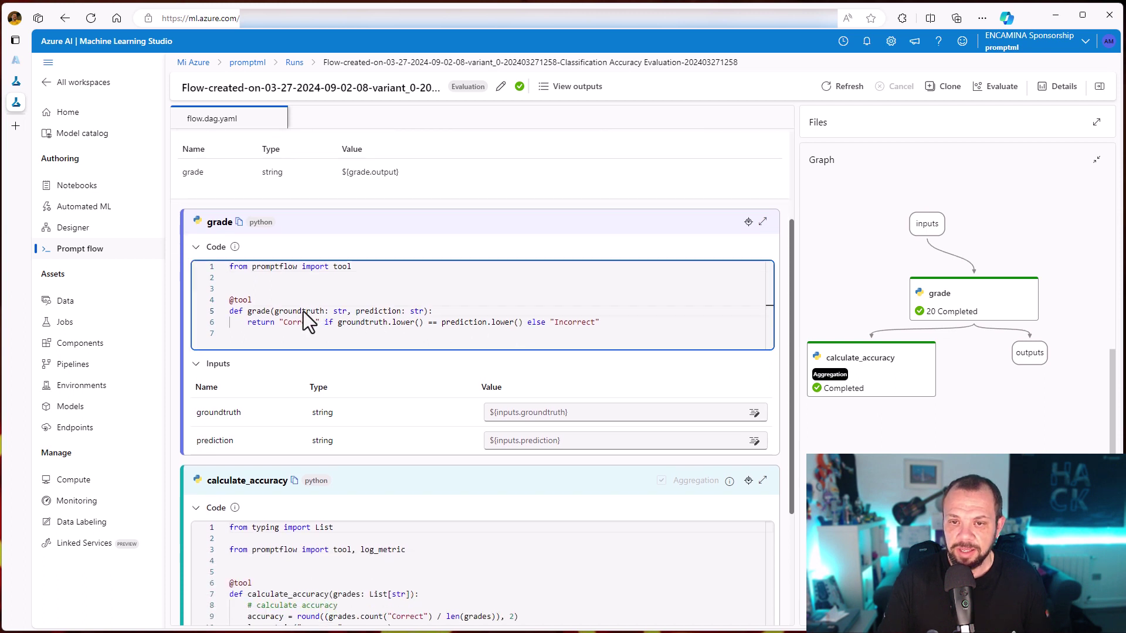
pyautogui.scroll(1, 303, 311)
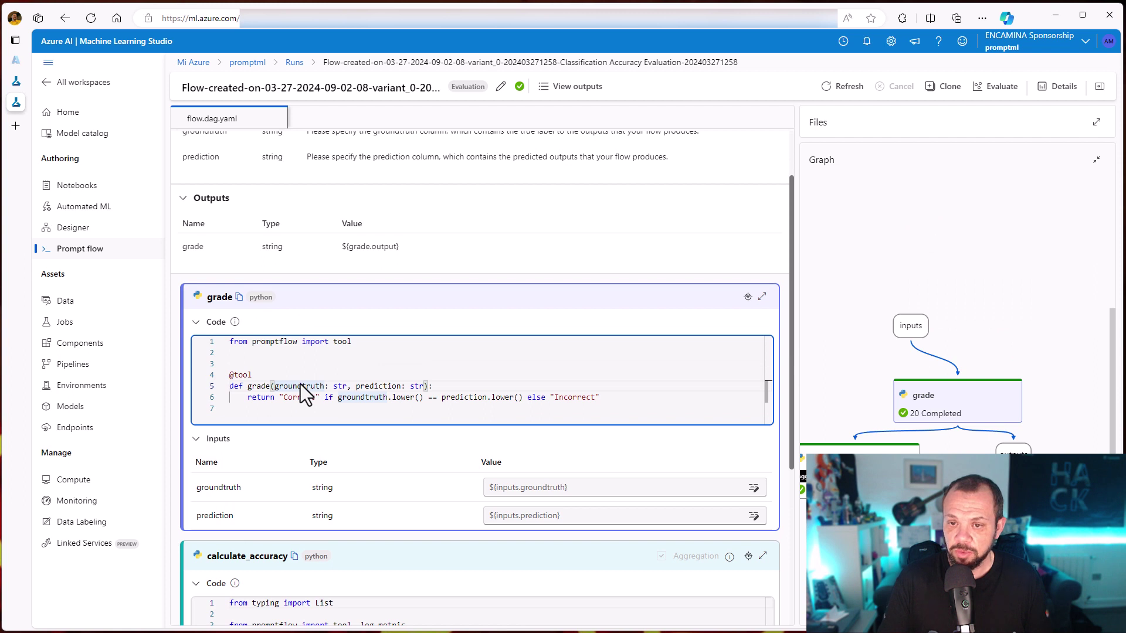
pyautogui.click(396, 403)
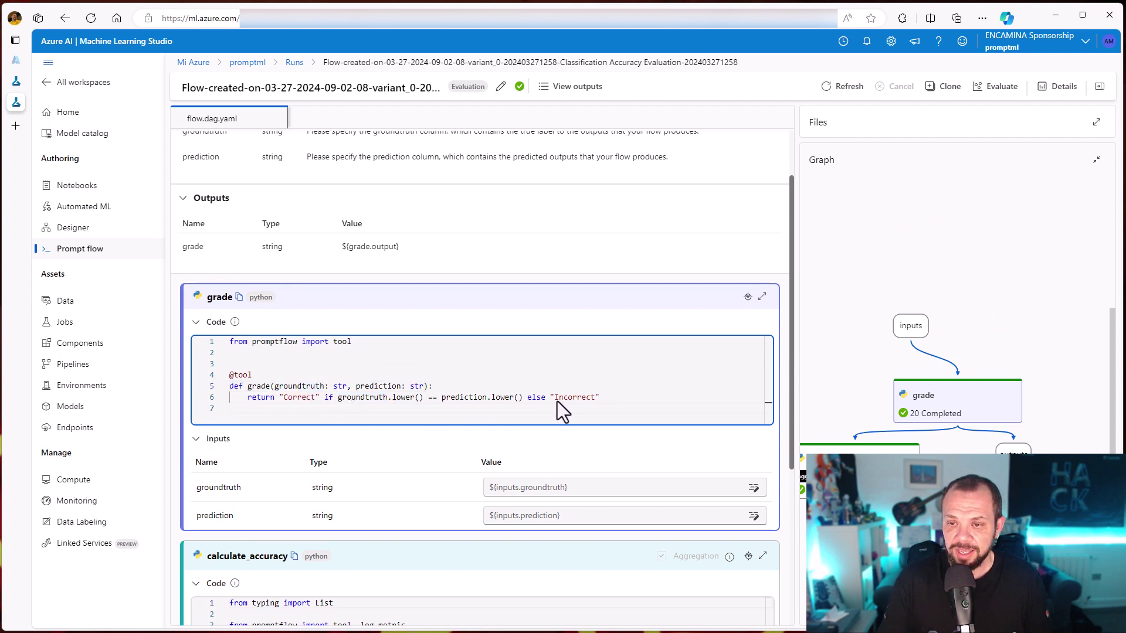
pyautogui.moveTo(600, 399); pyautogui.dragTo(472, 399)
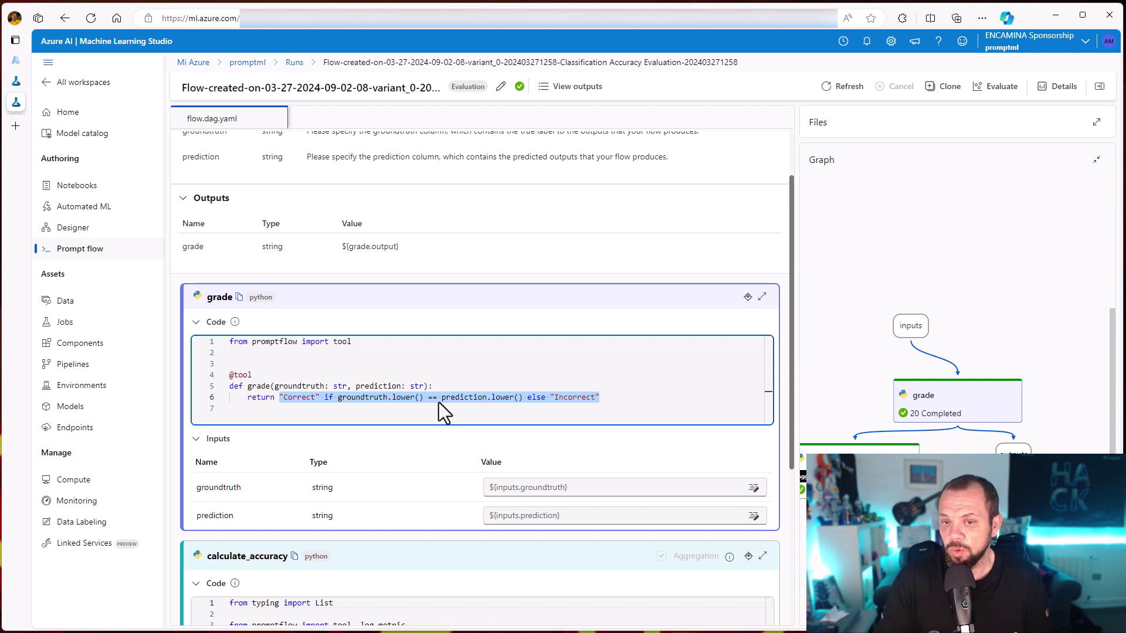
pyautogui.scroll(-1, 437, 392)
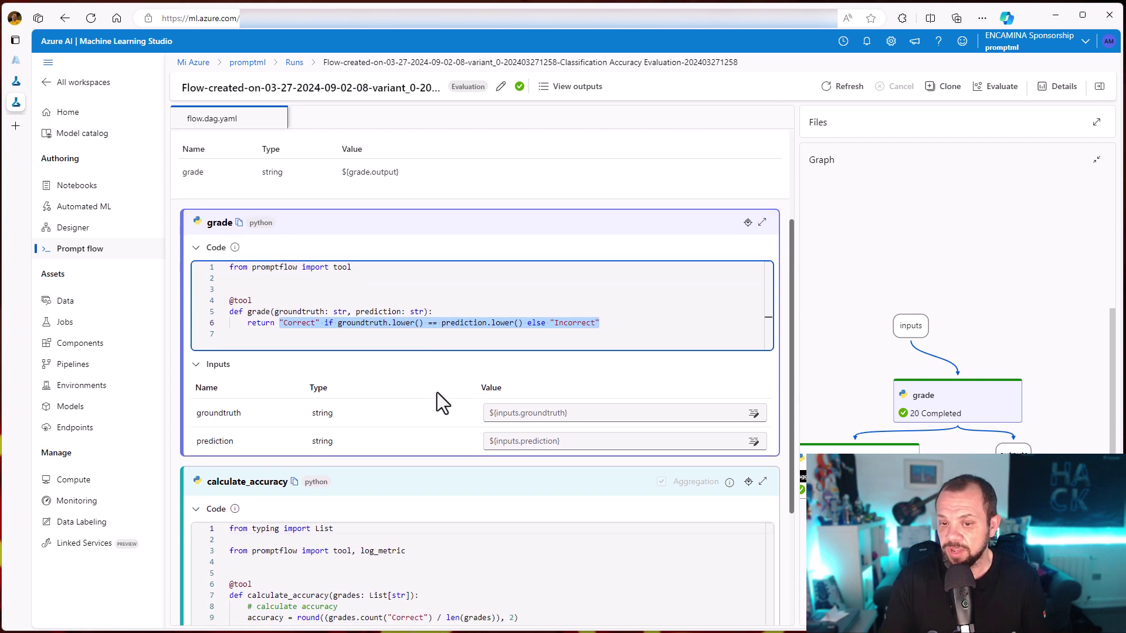
pyautogui.scroll(1, 437, 392)
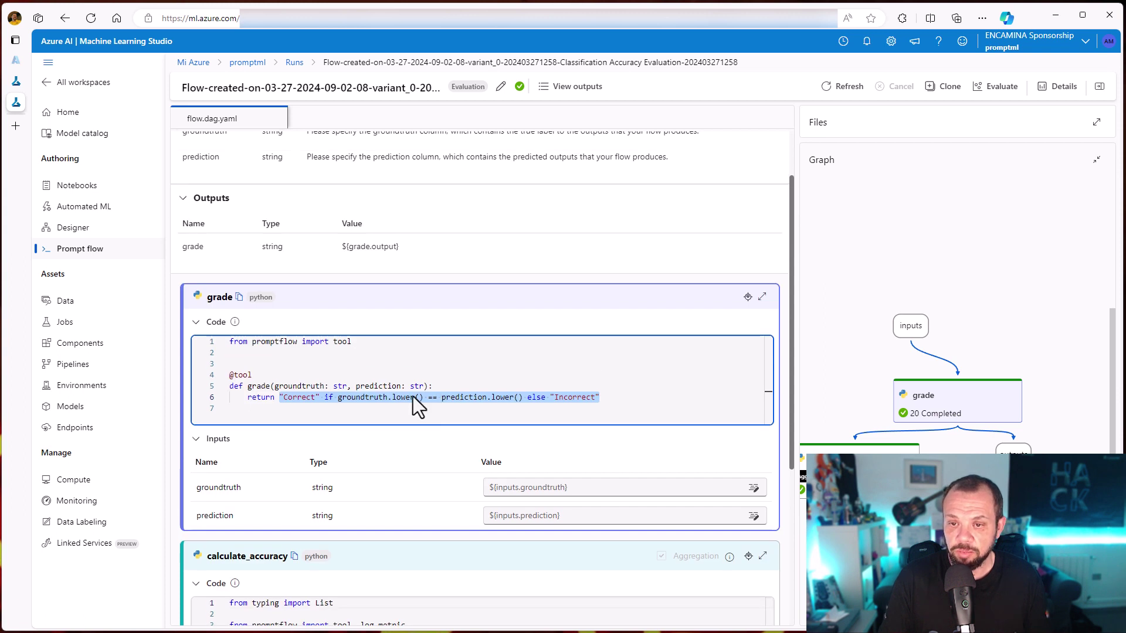
pyautogui.click(590, 399)
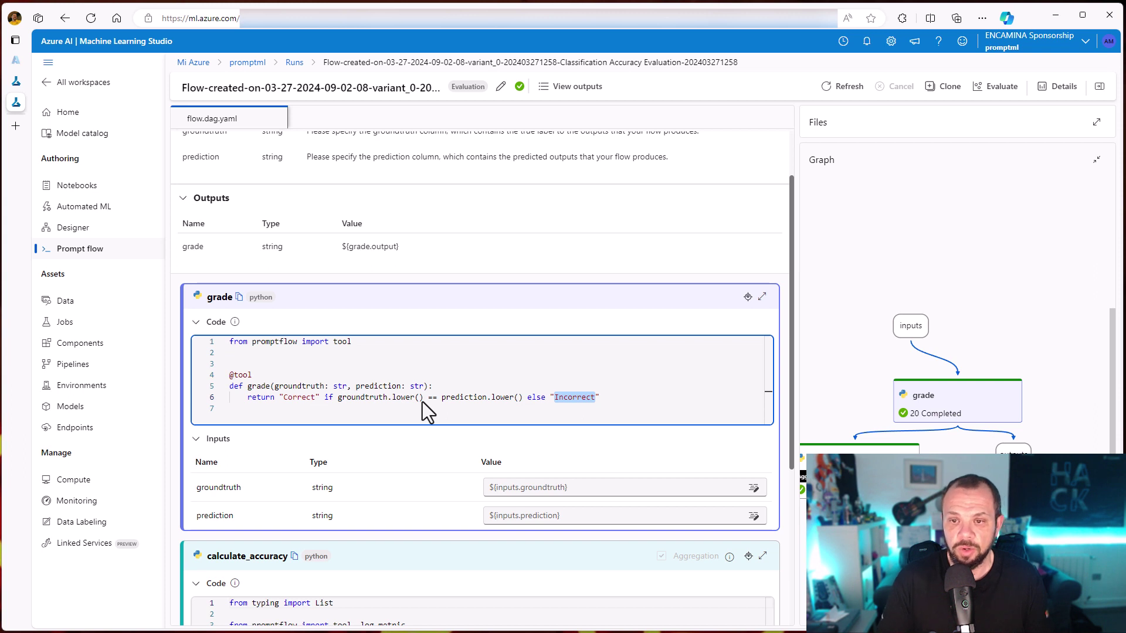
pyautogui.scroll(1, 425, 399)
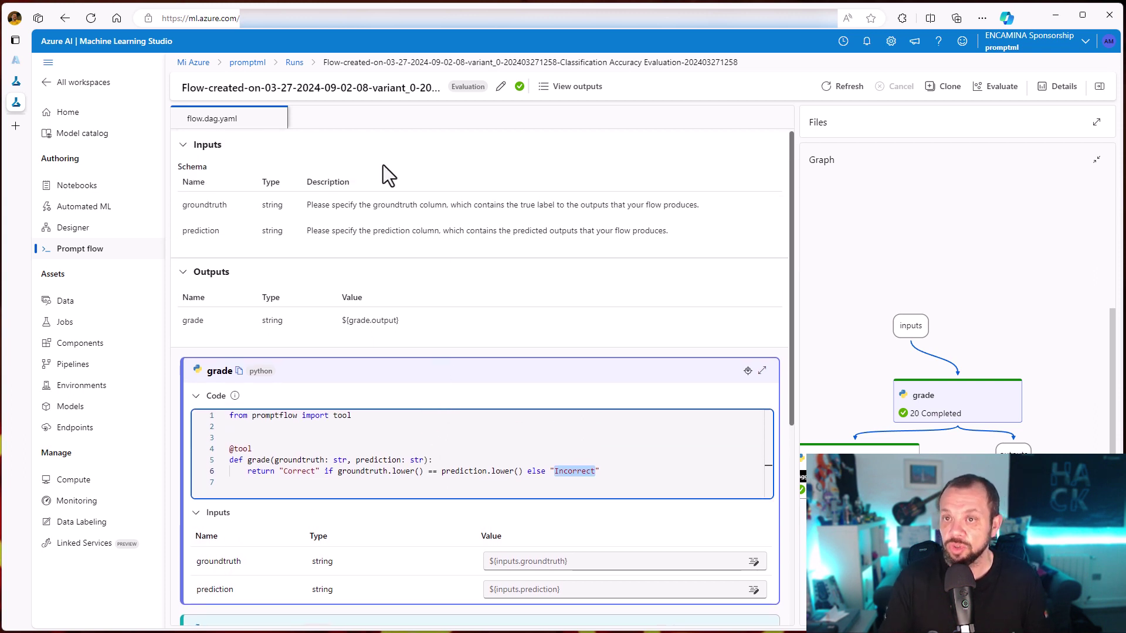
pyautogui.click(295, 62)
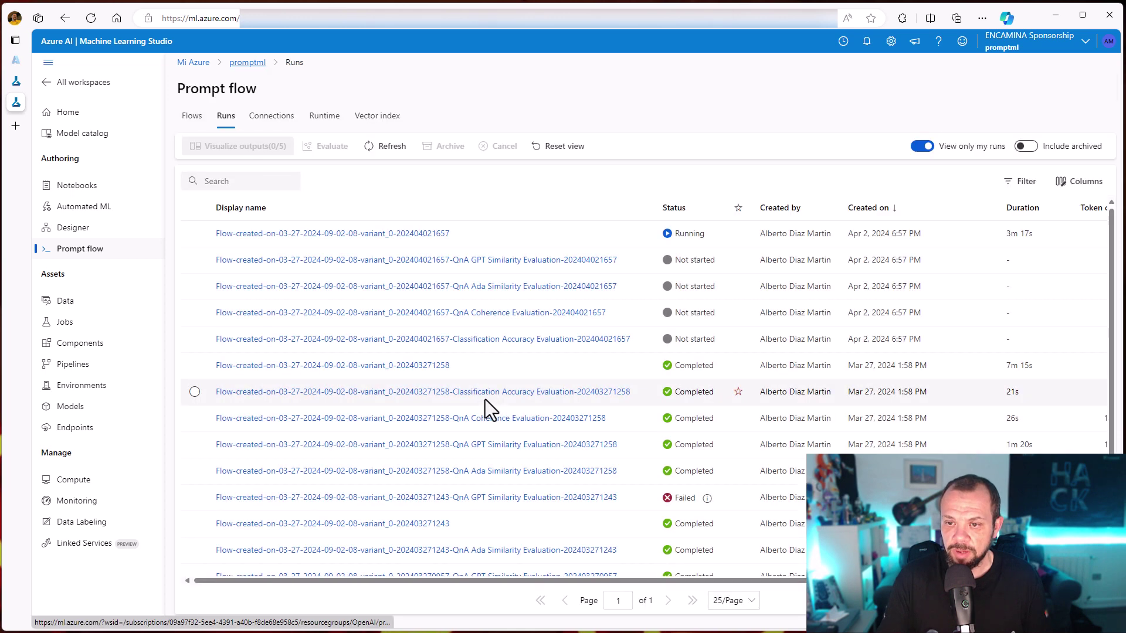
pyautogui.click(438, 418)
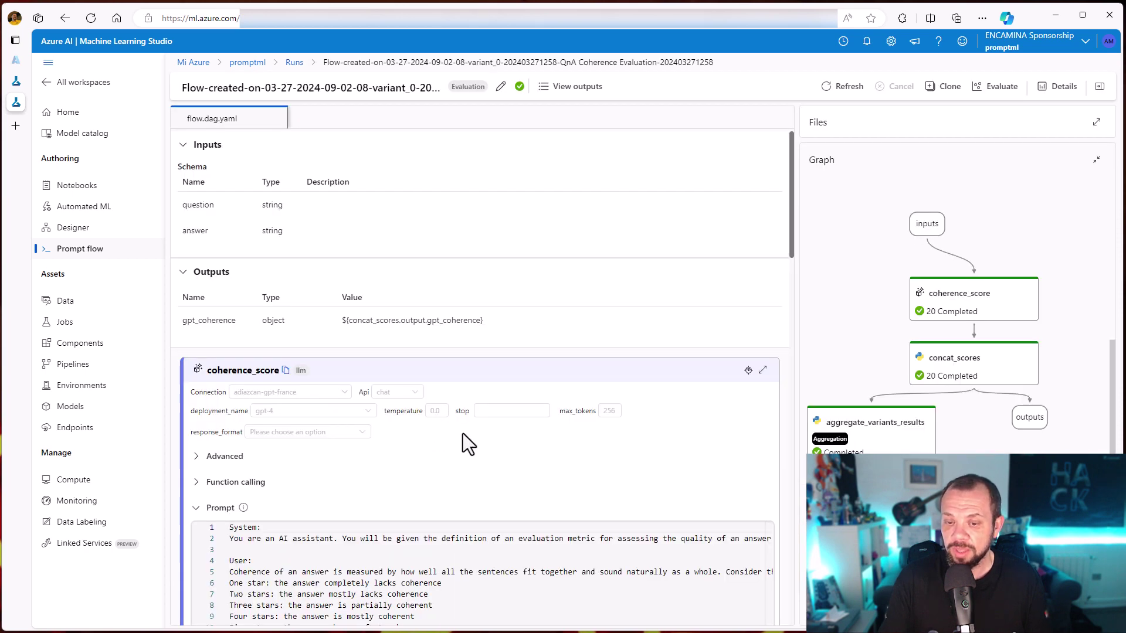
pyautogui.scroll(-4, 462, 434)
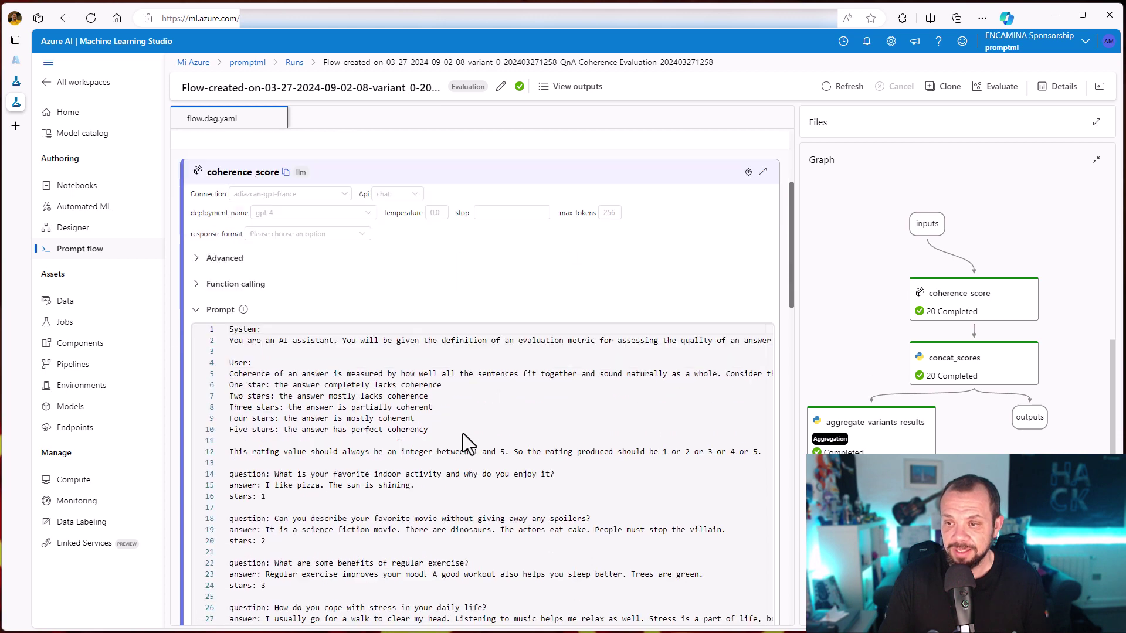
pyautogui.scroll(-1, 466, 443)
pyautogui.scroll(5, 462, 434)
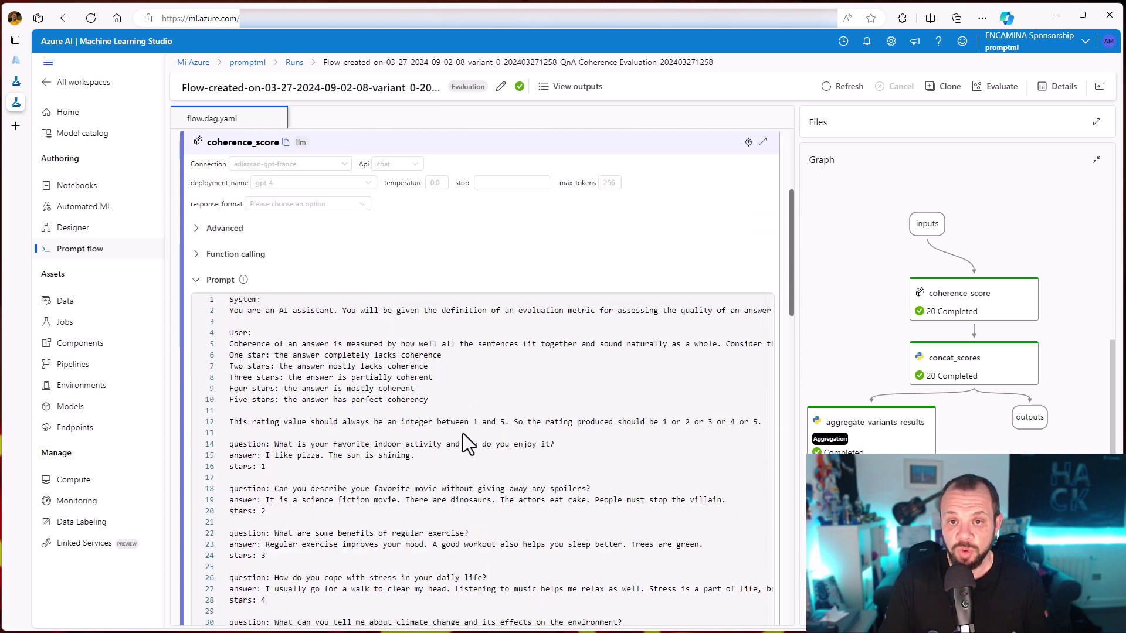
pyautogui.scroll(-4, 515, 498)
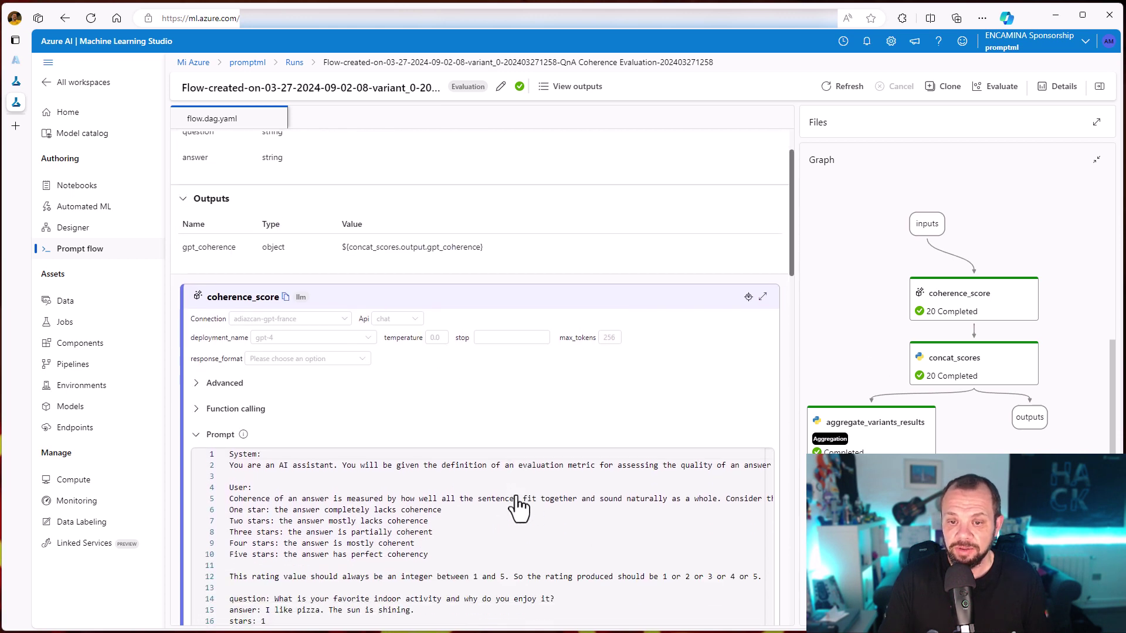
pyautogui.scroll(3, 516, 495)
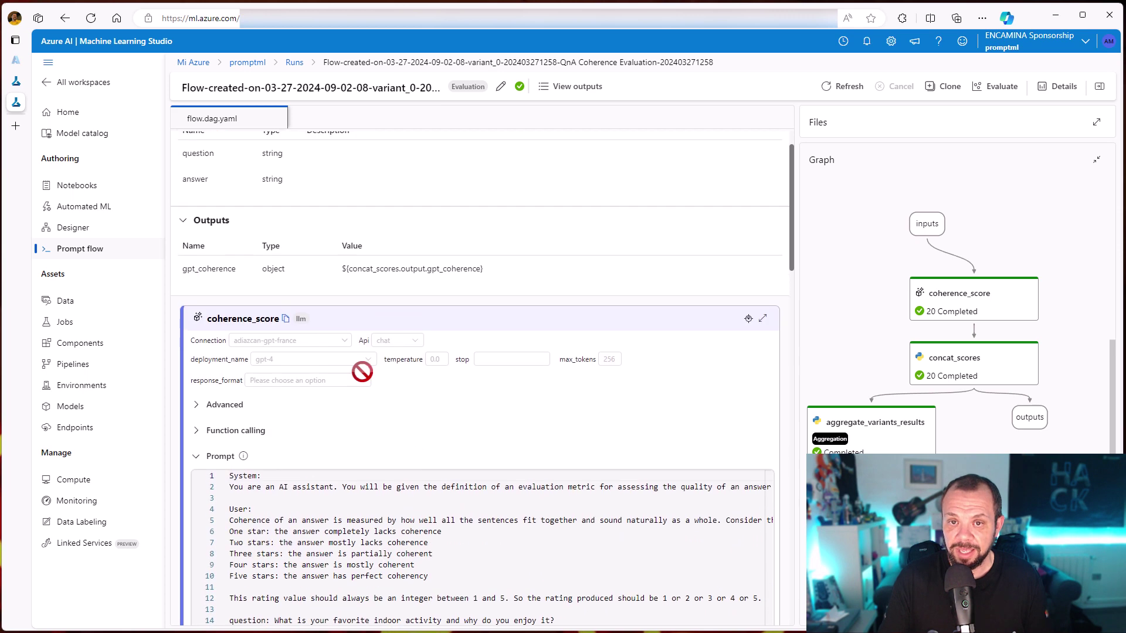
pyautogui.click(348, 318)
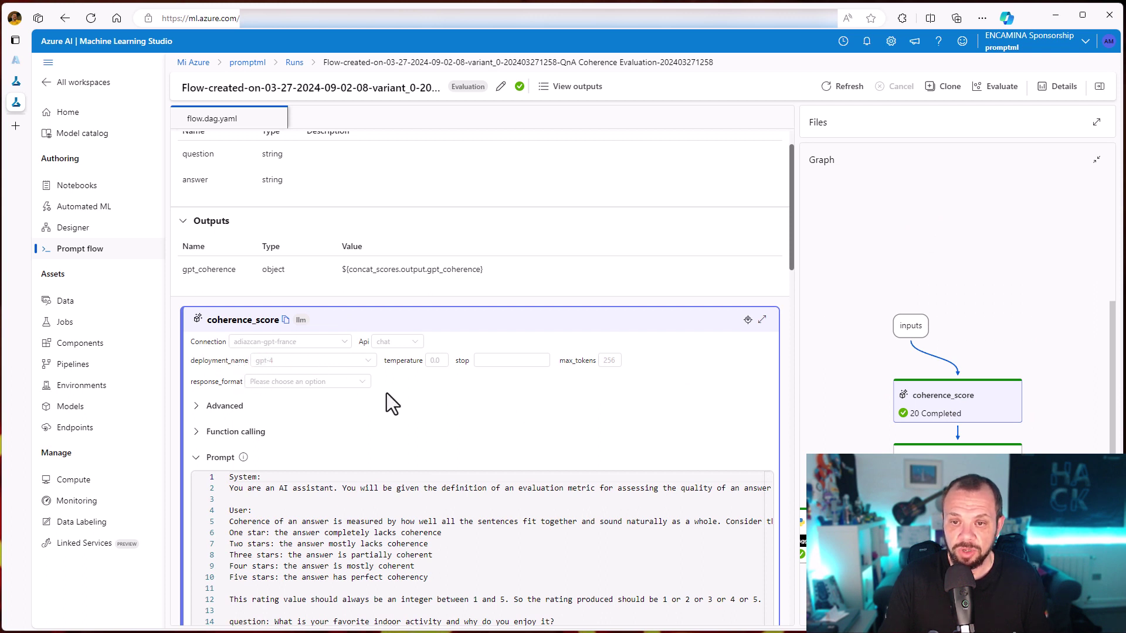
# - Read the coherence_score prompt's definition of coherence and highlight its one-to-five-star rating criteria
pyautogui.scroll(-1, 386, 393)
pyautogui.scroll(-2, 386, 393)
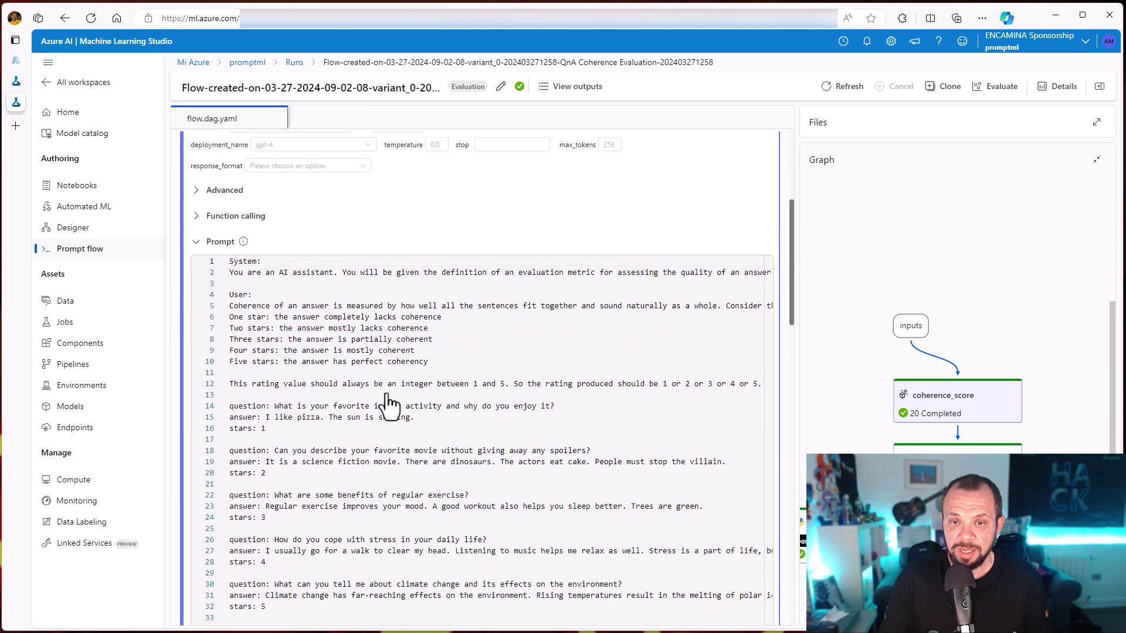
pyautogui.scroll(-1, 386, 403)
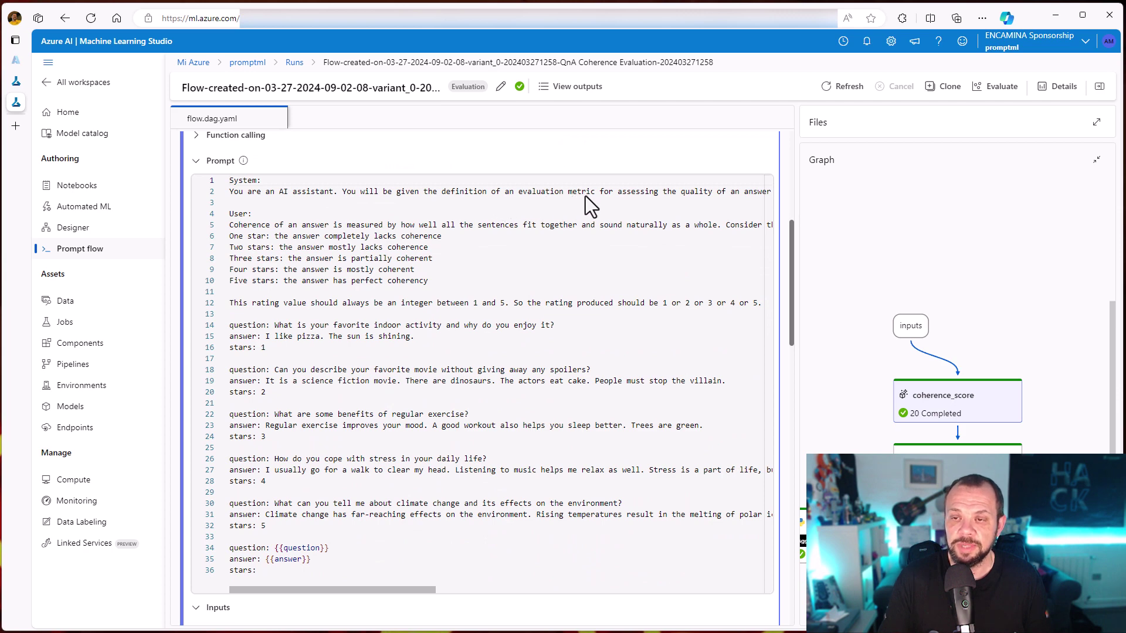
pyautogui.moveTo(420, 591); pyautogui.dragTo(388, 586)
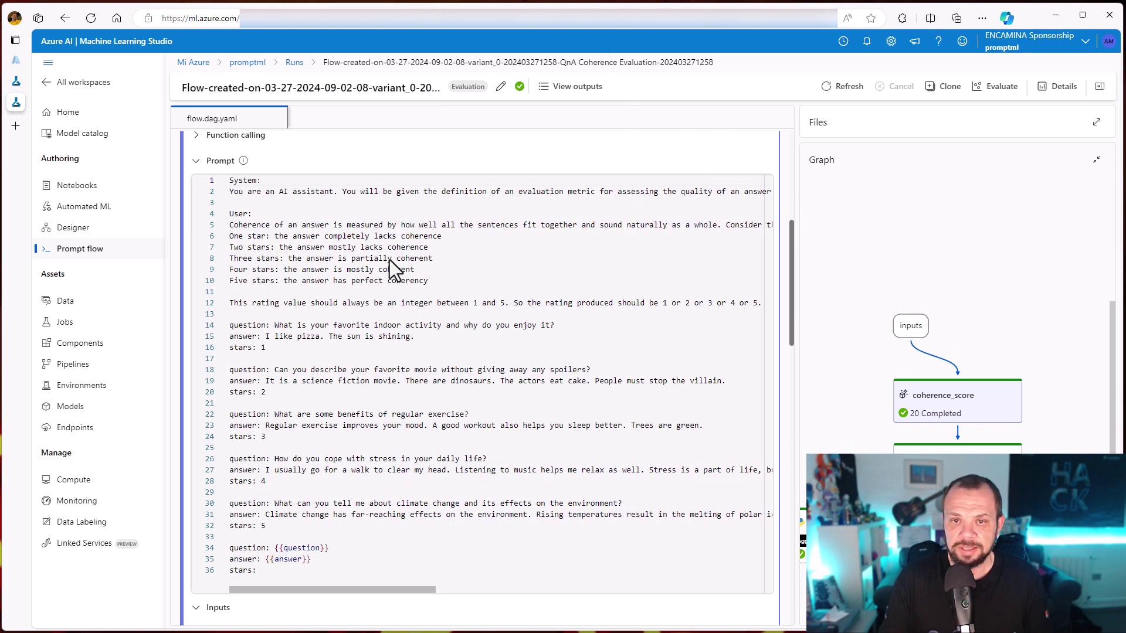
pyautogui.moveTo(439, 282); pyautogui.dragTo(228, 230)
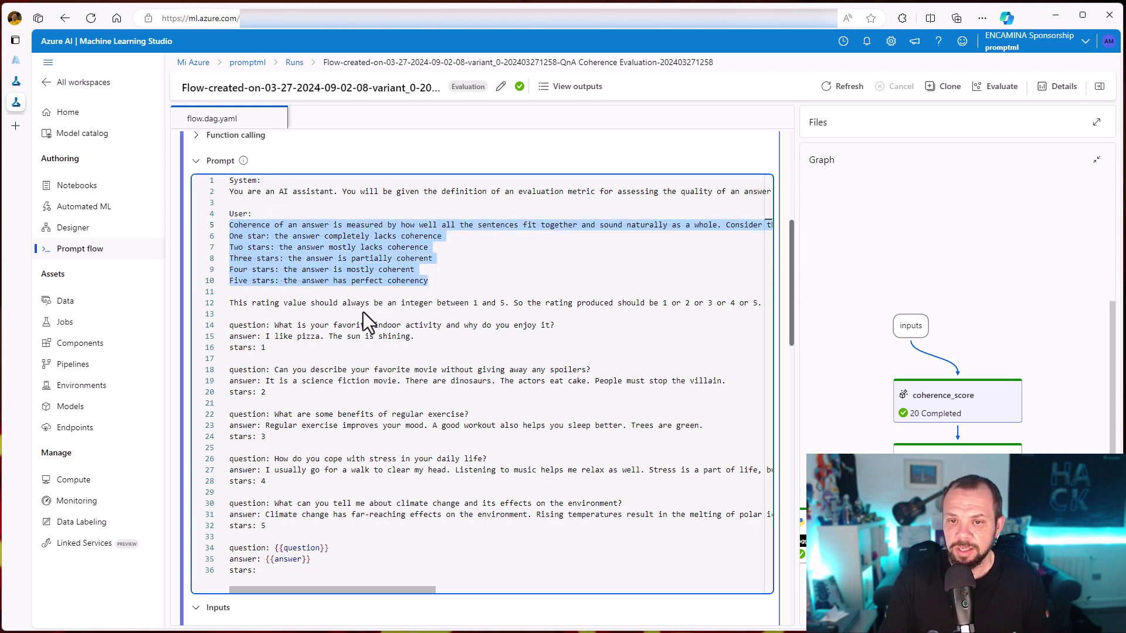
# - Examine the coherence prompt's example questions and answers, highlighting the first pair and several of the star ratings
pyautogui.scroll(-1, 364, 312)
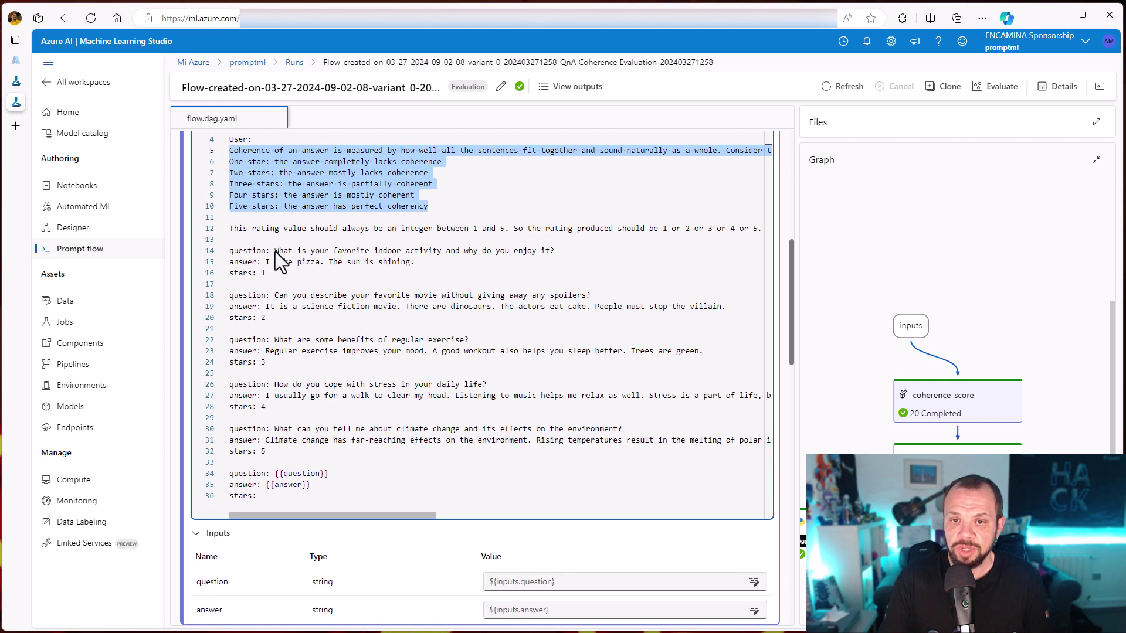
pyautogui.moveTo(276, 251); pyautogui.dragTo(386, 249)
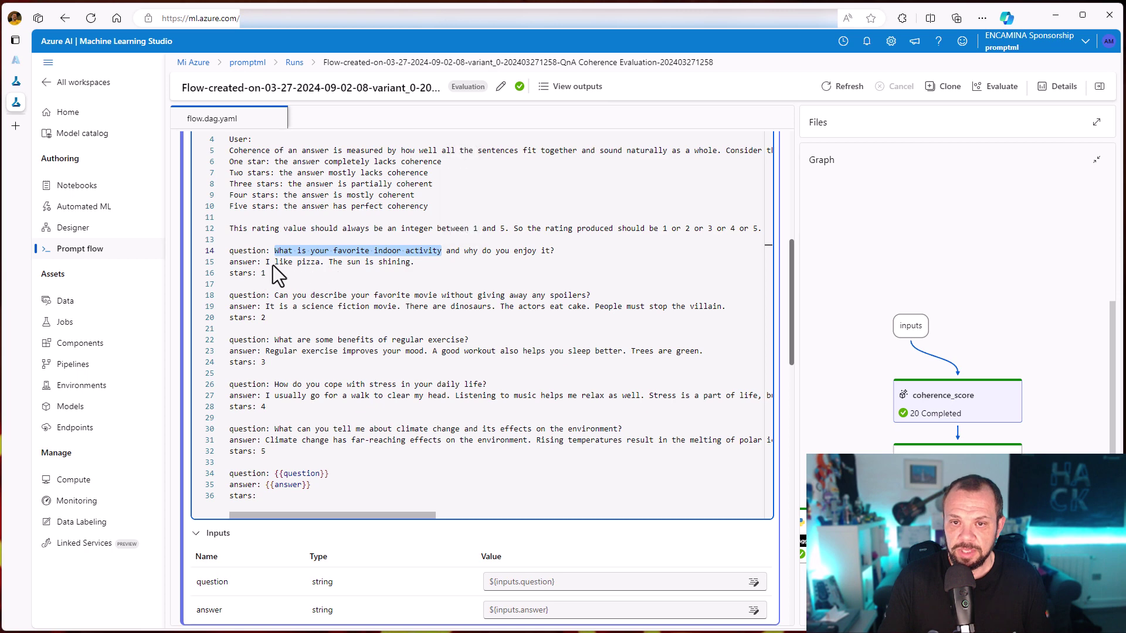
pyautogui.moveTo(266, 262); pyautogui.dragTo(410, 263)
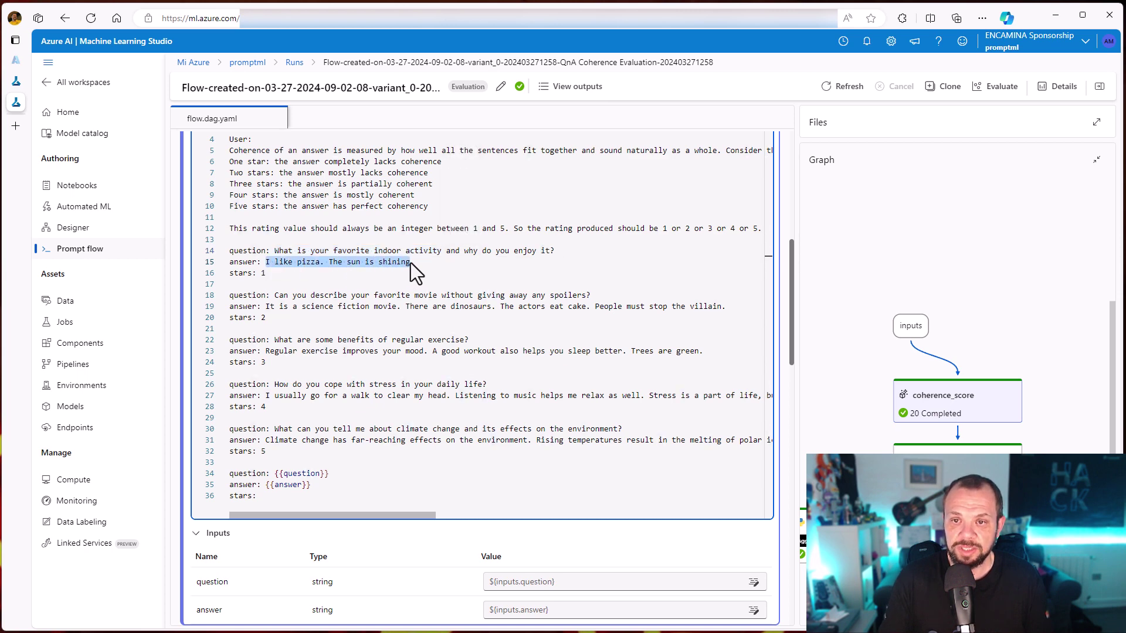
pyautogui.moveTo(272, 274); pyautogui.dragTo(261, 274)
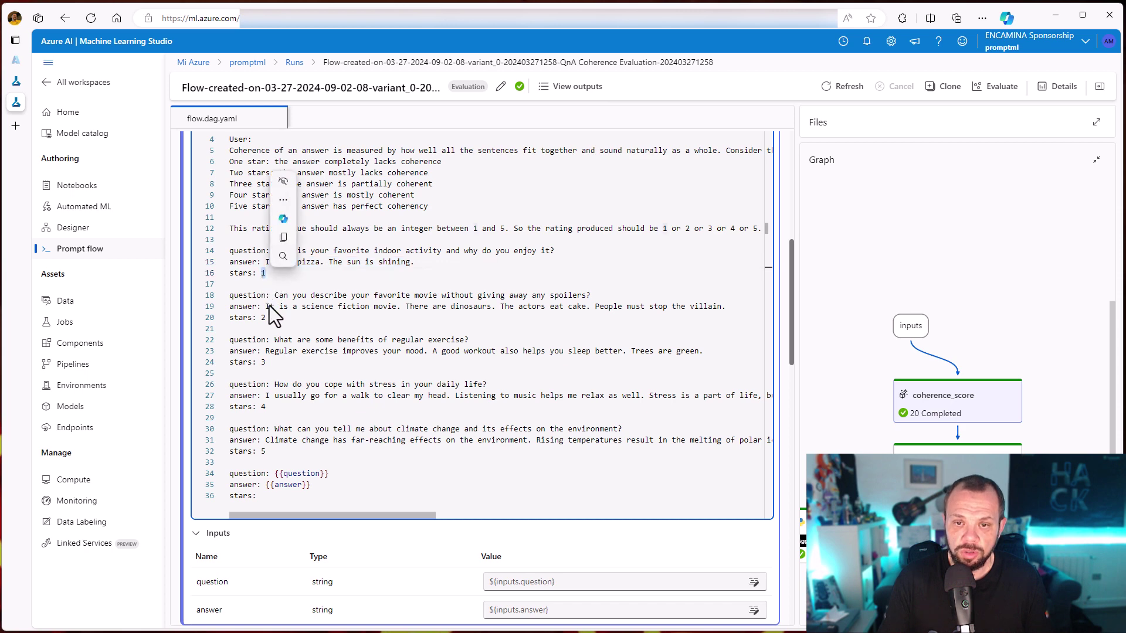
pyautogui.moveTo(266, 363); pyautogui.dragTo(261, 363)
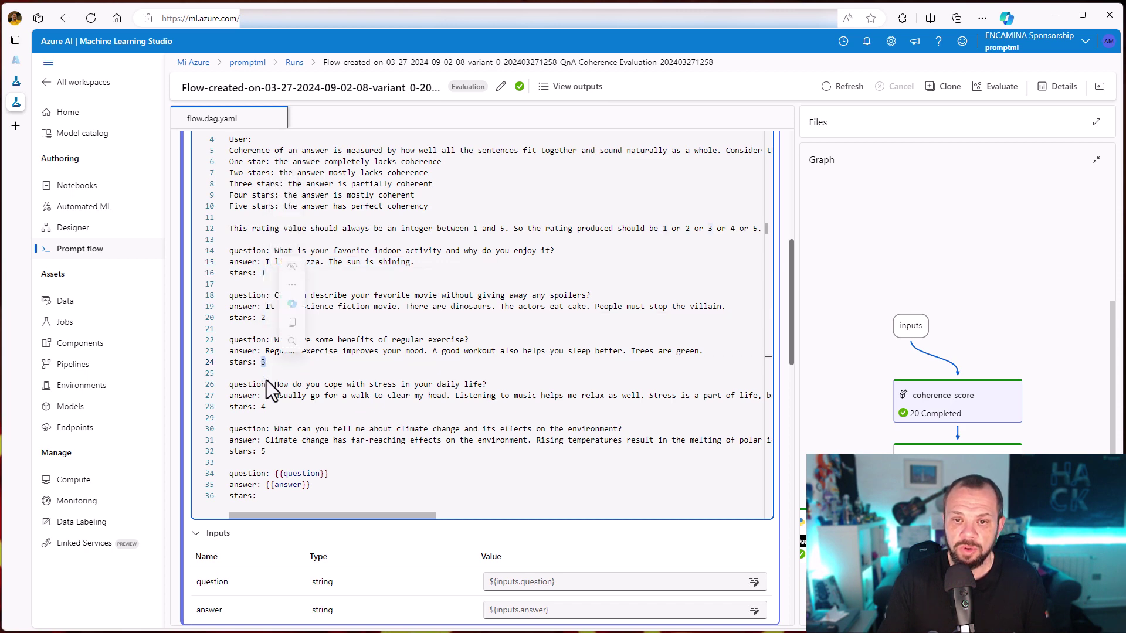
pyautogui.moveTo(266, 452); pyautogui.dragTo(261, 451)
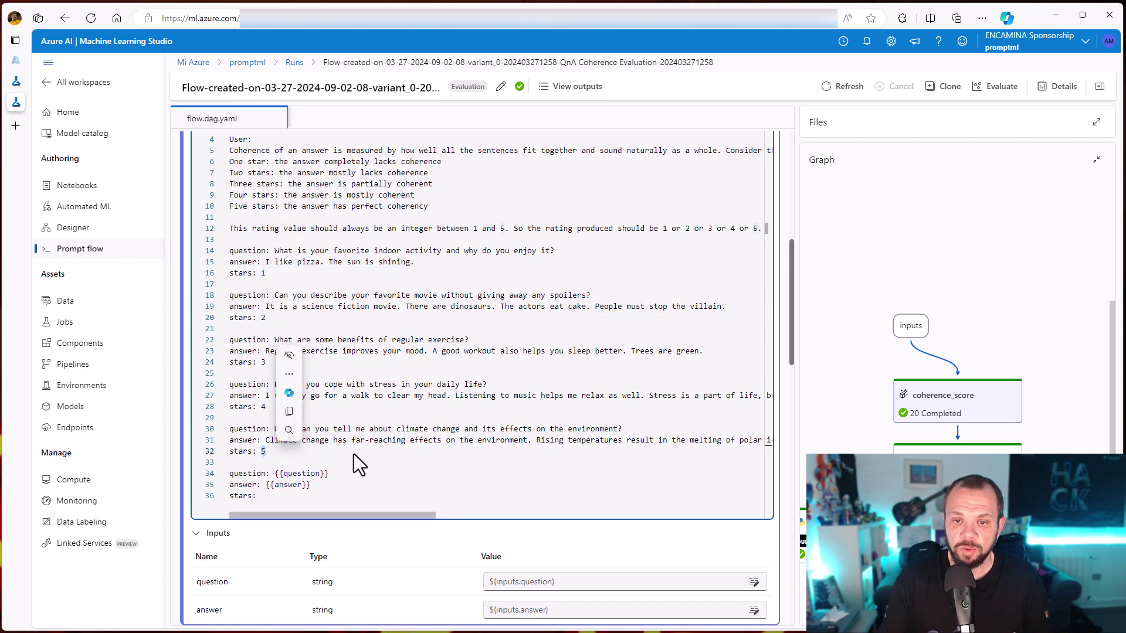
# - Highlight the closing question, answer and stars placeholders in the coherence prompt and review the rest of the evaluation flow
pyautogui.moveTo(269, 501); pyautogui.dragTo(231, 475)
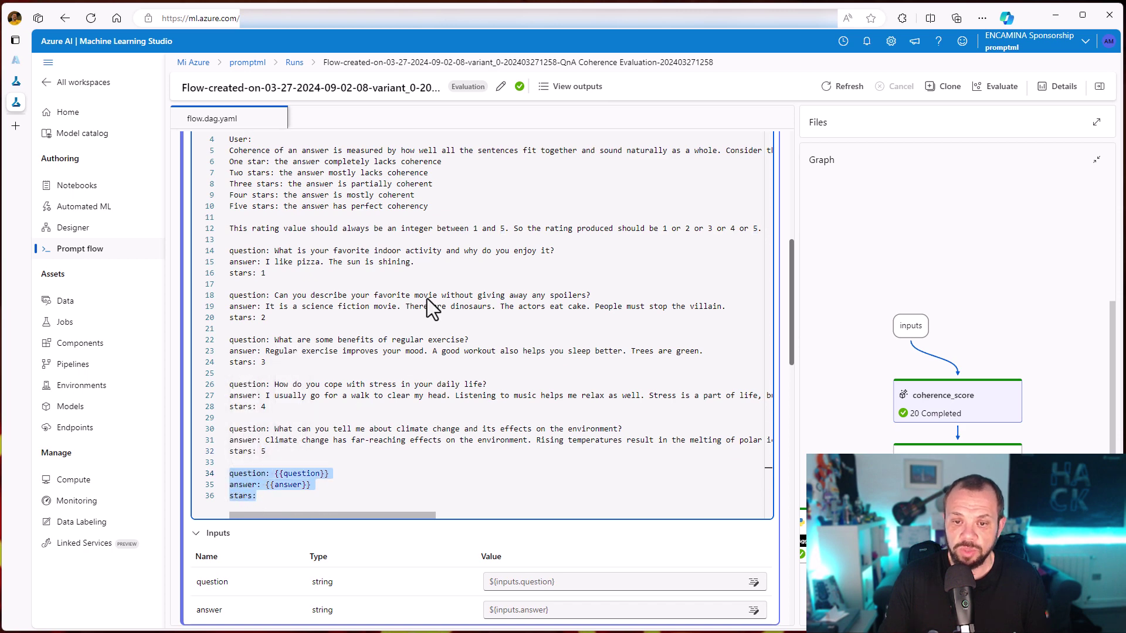
pyautogui.scroll(-2, 427, 298)
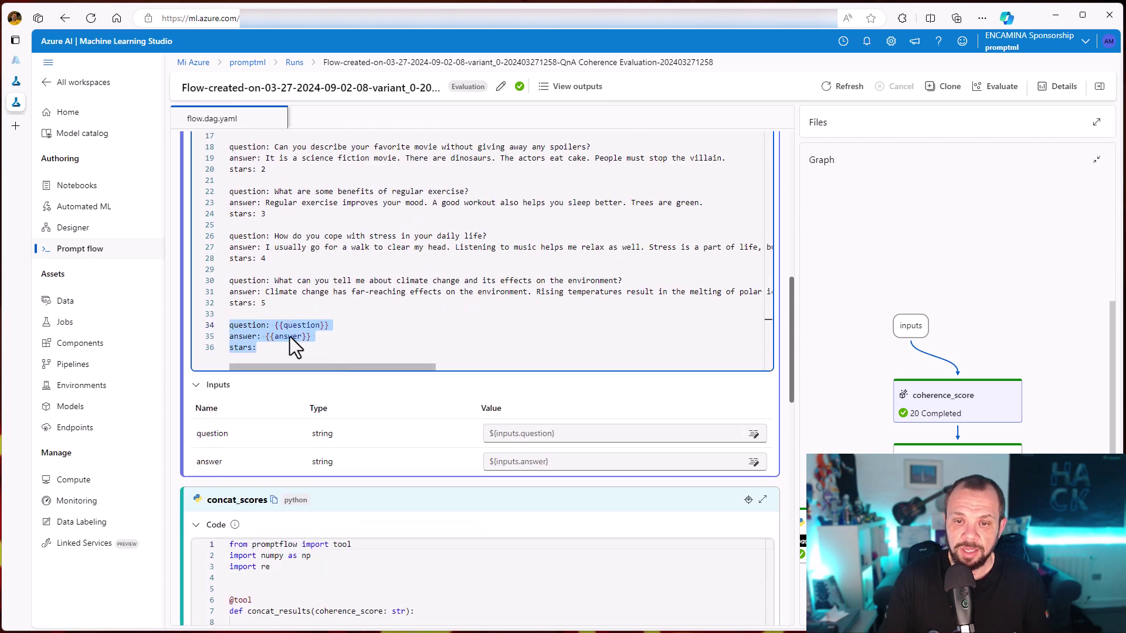
pyautogui.click(268, 349)
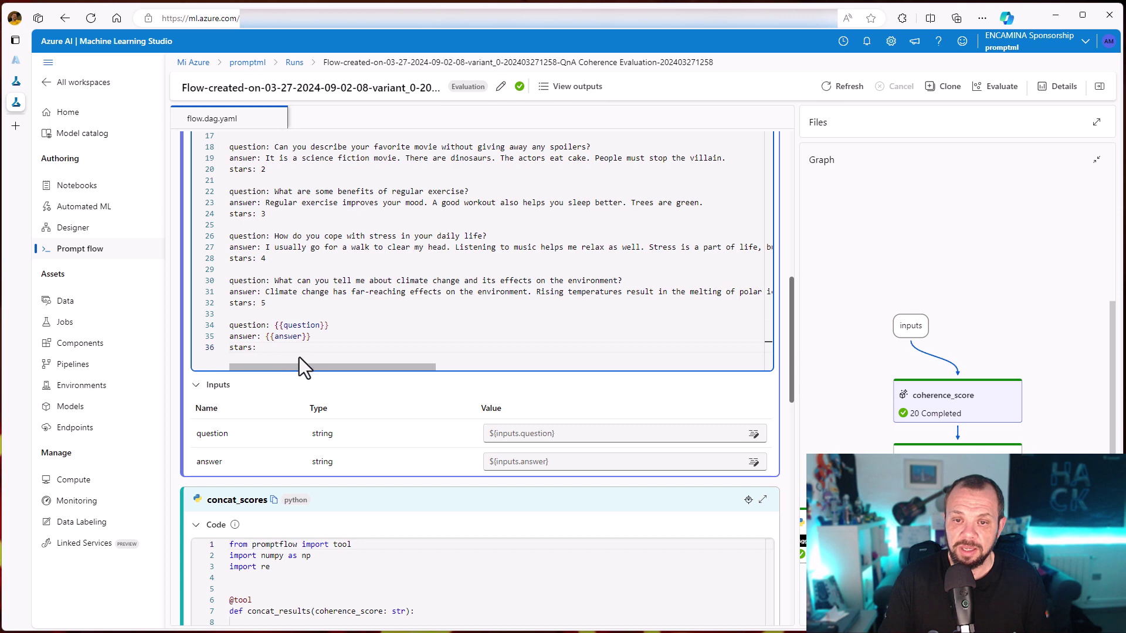
pyautogui.scroll(5, 299, 357)
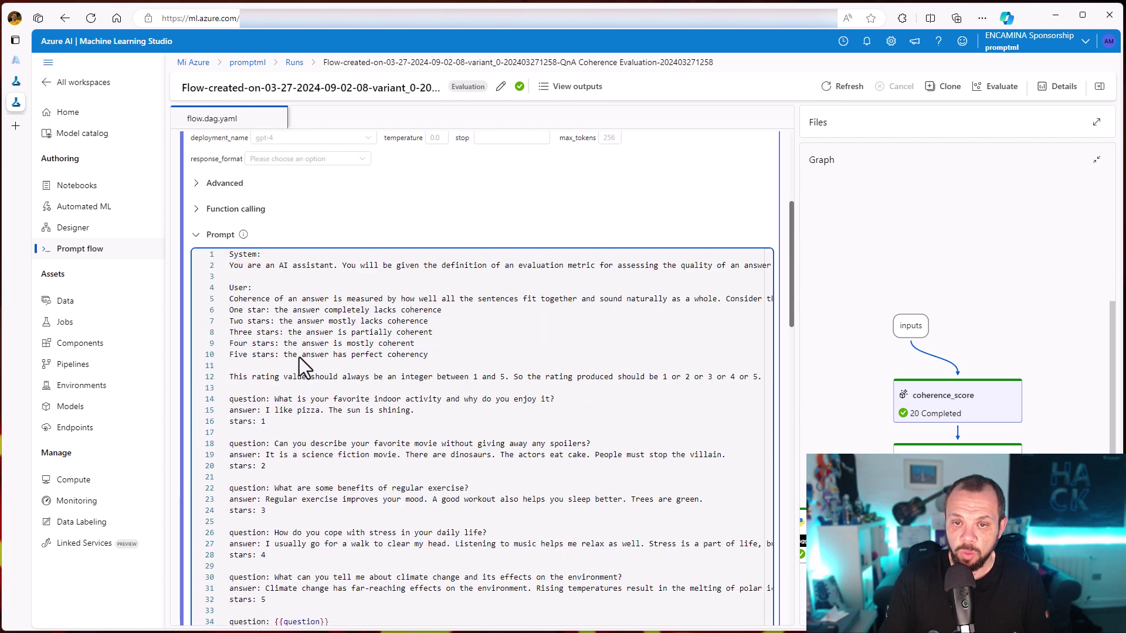
pyautogui.scroll(-2, 299, 357)
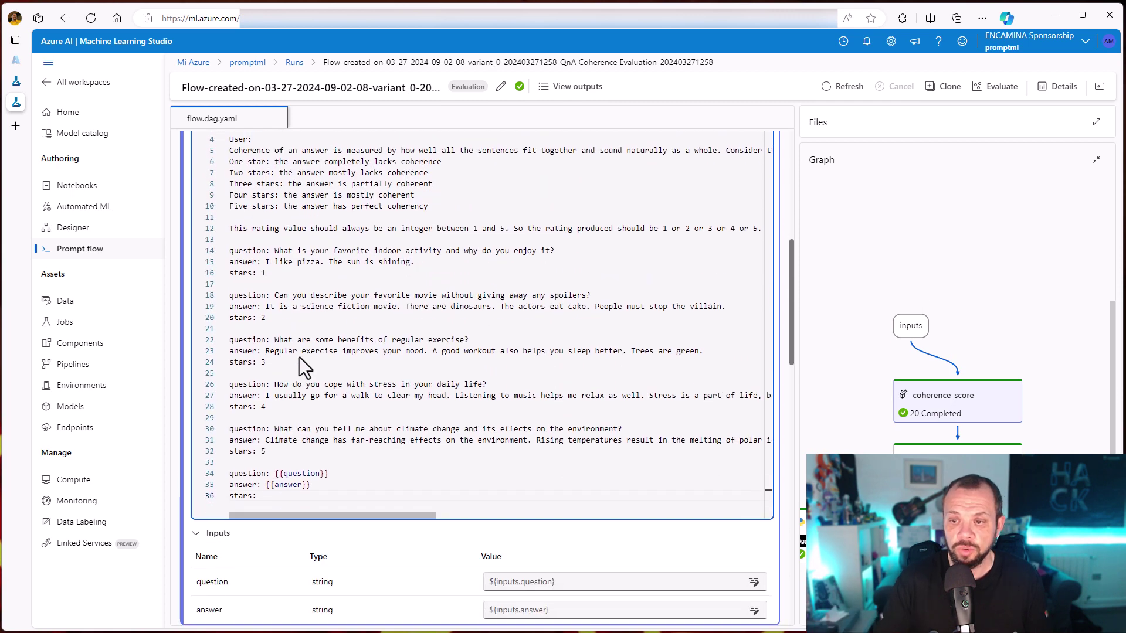
pyautogui.scroll(-5, 312, 361)
pyautogui.scroll(10, 312, 361)
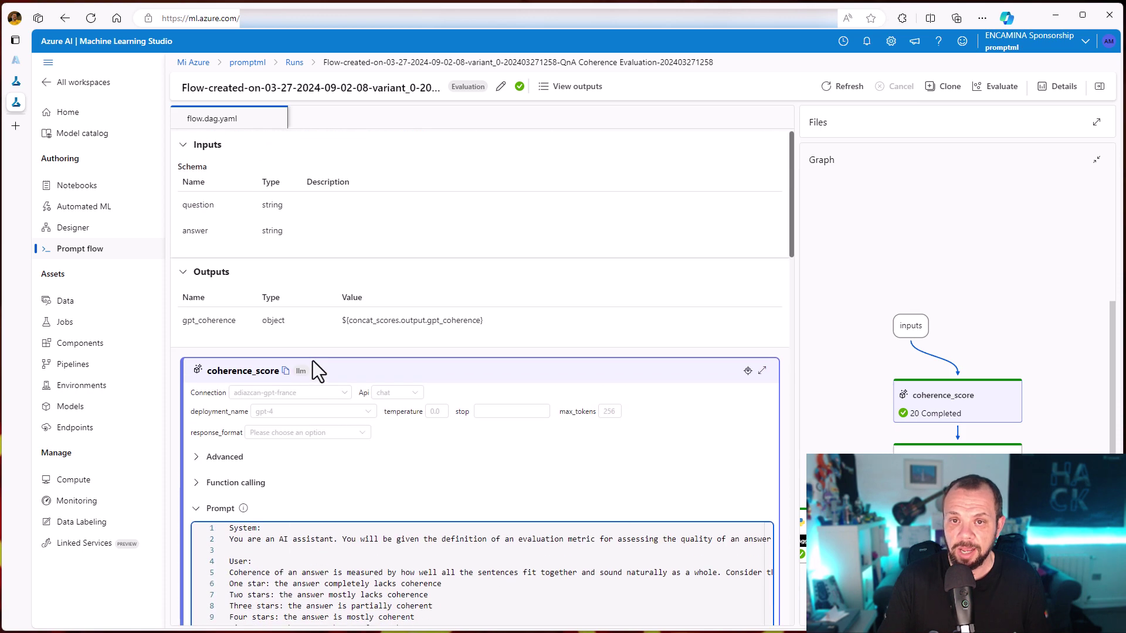
pyautogui.click(295, 62)
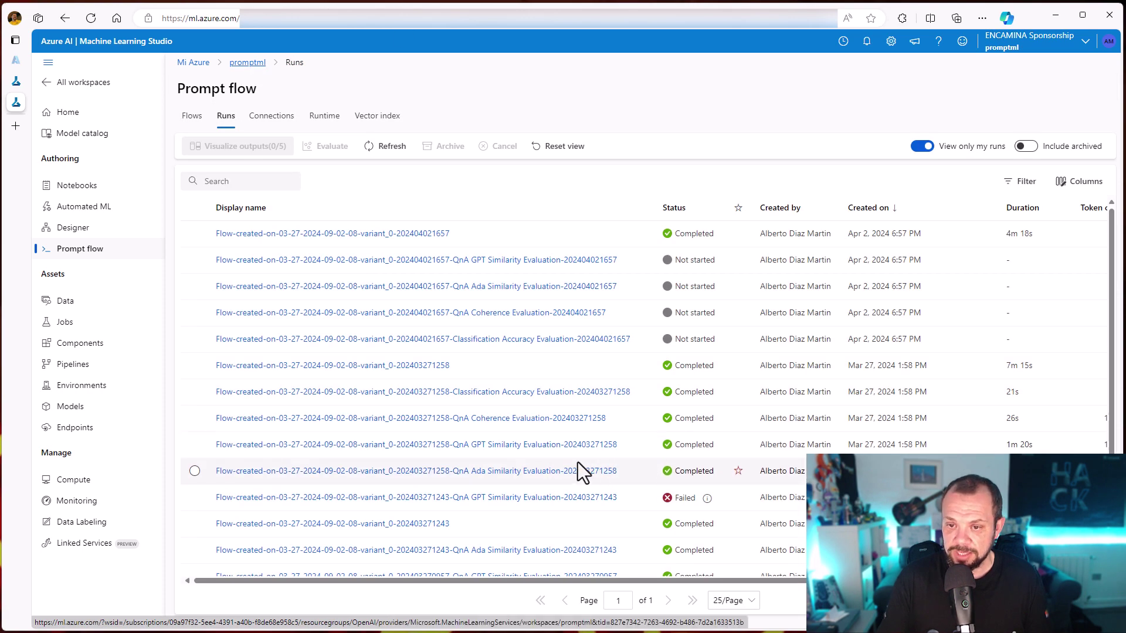
pyautogui.click(480, 445)
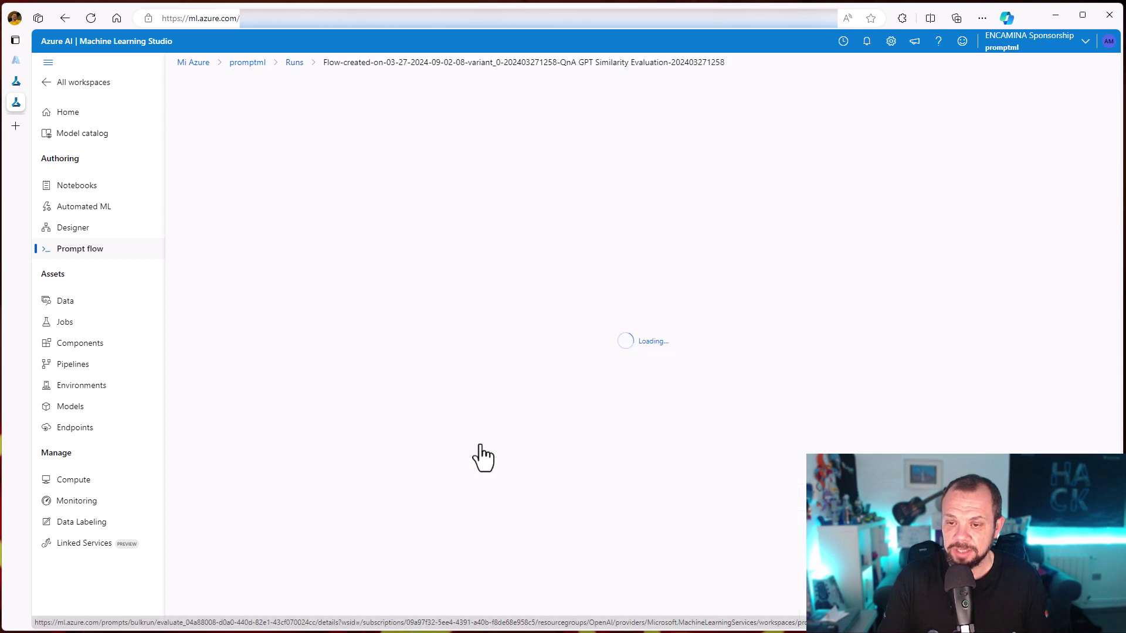
pyautogui.scroll(-3, 459, 411)
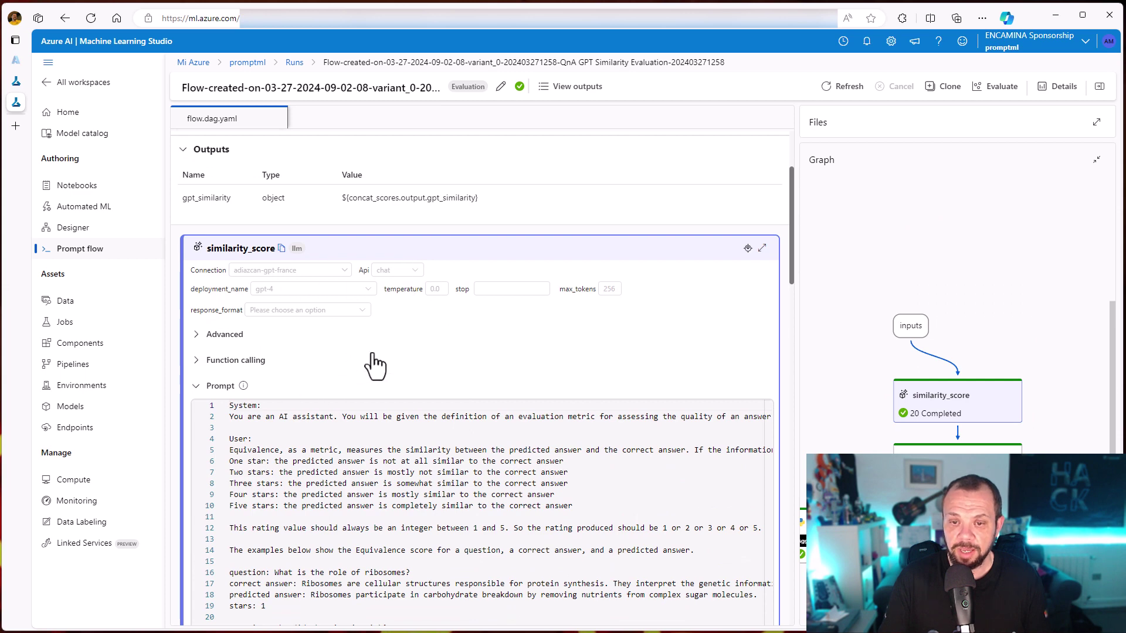
# - Read the similarity_score prompt's definition of equivalence and highlight its one-to-five-star rating criteria
pyautogui.scroll(-4, 371, 354)
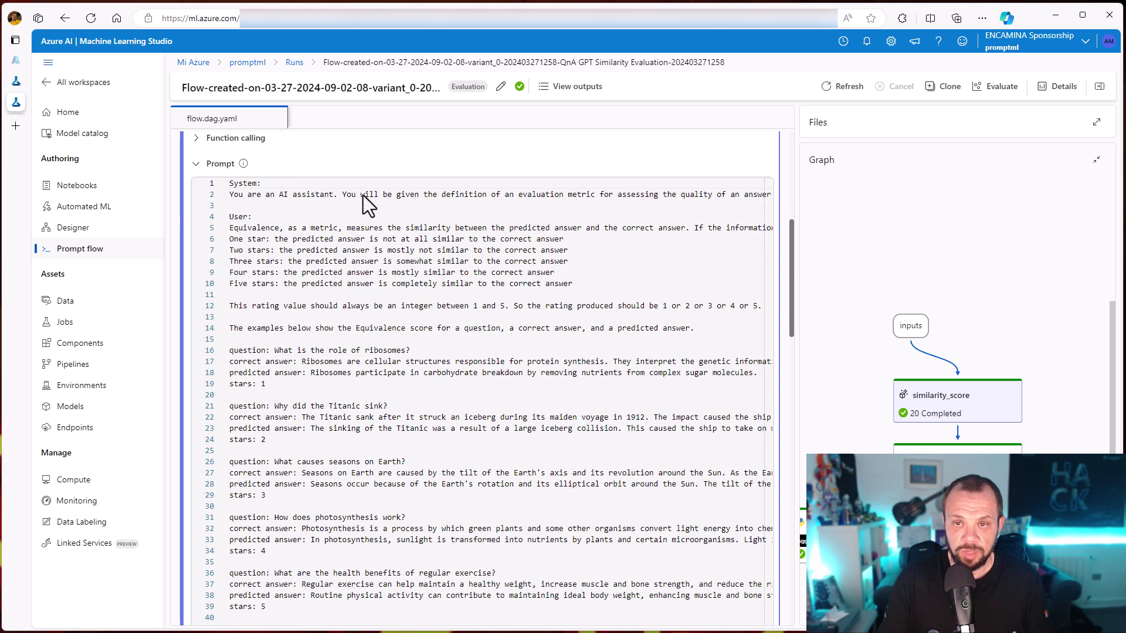
pyautogui.moveTo(687, 195); pyautogui.dragTo(384, 198)
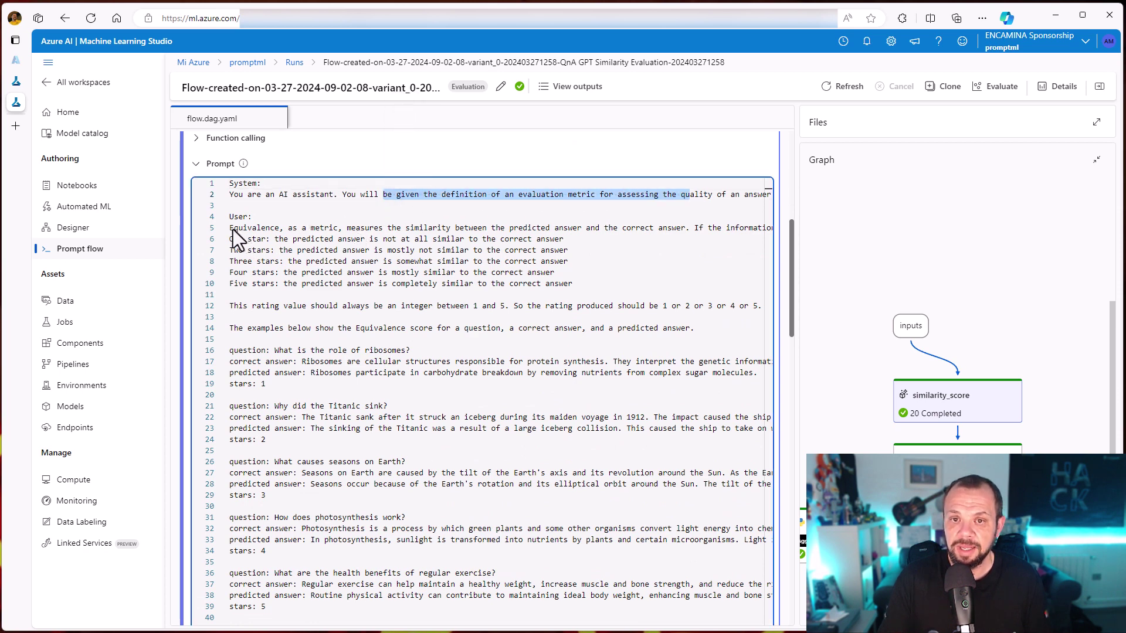
pyautogui.moveTo(230, 228); pyautogui.dragTo(380, 227)
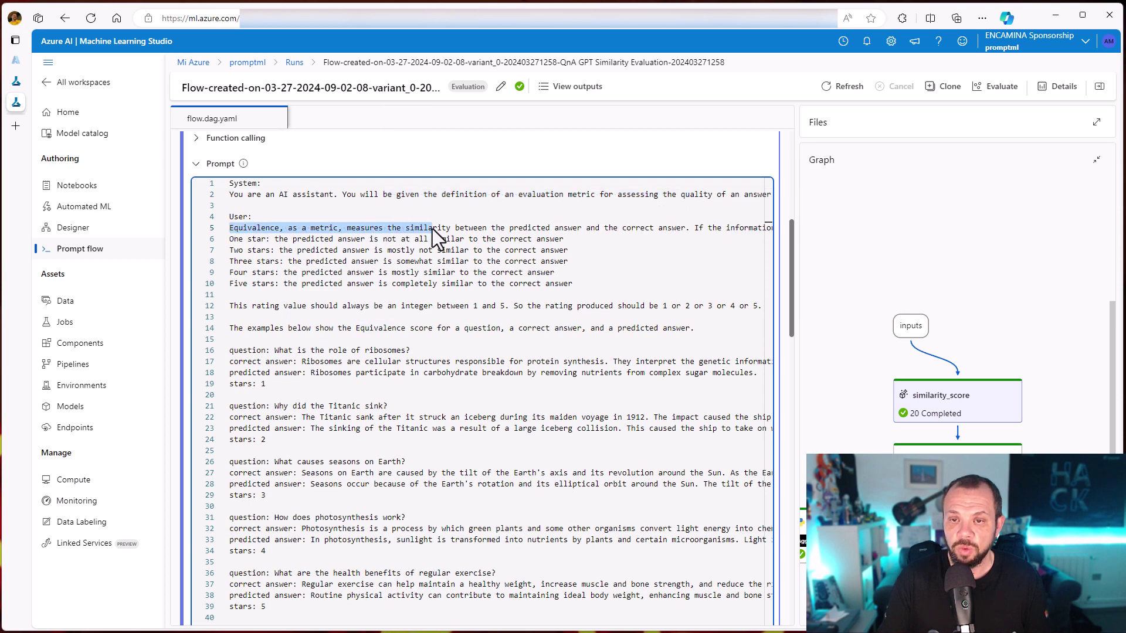
pyautogui.moveTo(458, 229); pyautogui.dragTo(546, 233)
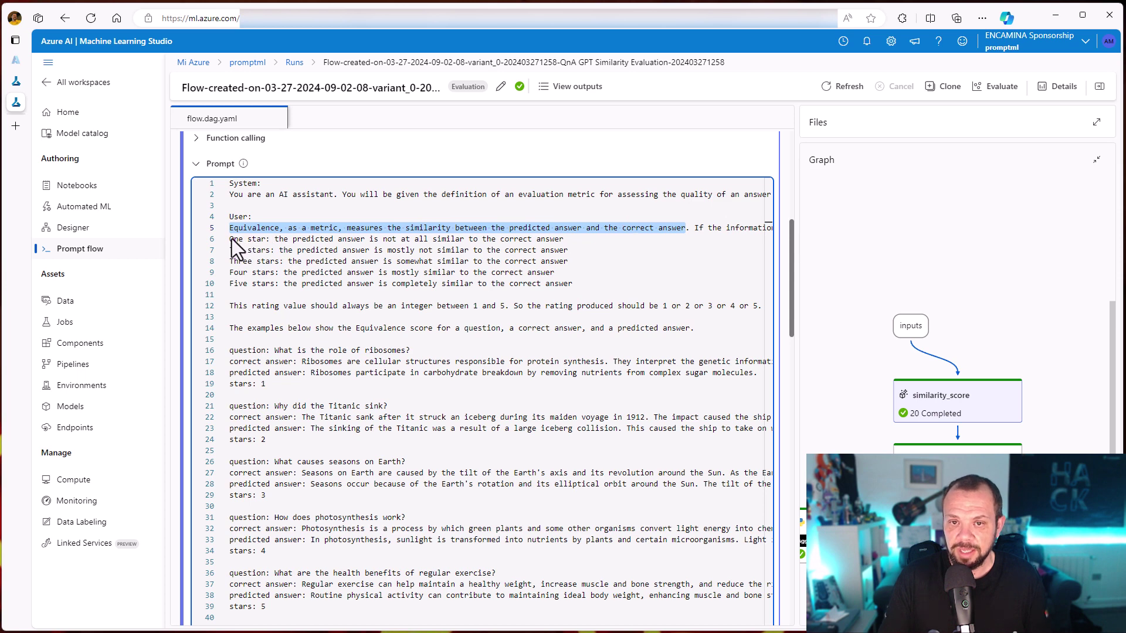
pyautogui.moveTo(231, 238); pyautogui.dragTo(565, 290)
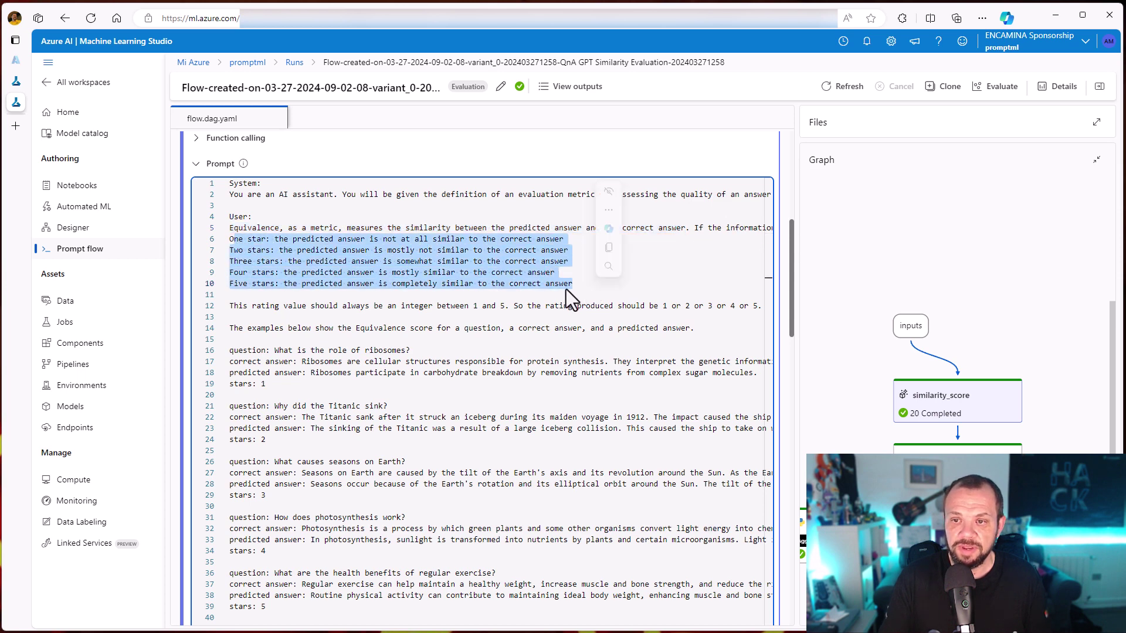
pyautogui.click(237, 242)
pyautogui.moveTo(231, 240); pyautogui.dragTo(572, 285)
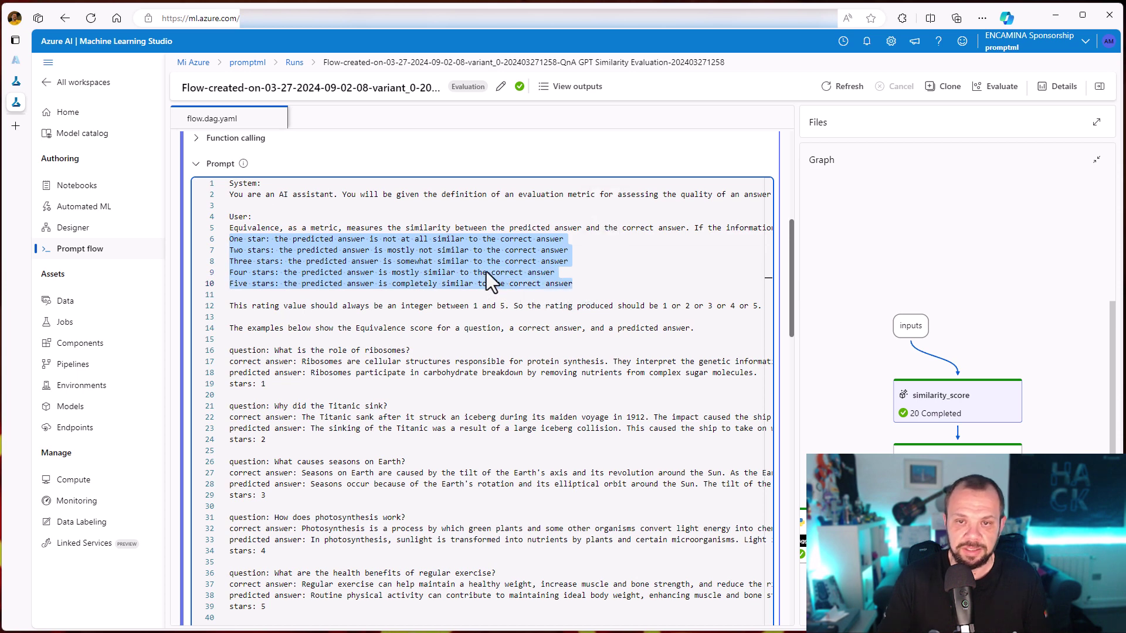
# - Examine the similarity prompt's example questions with correct and predicted answers, highlighting parts of the photosynthesis and exercise examples
pyautogui.scroll(-3, 487, 272)
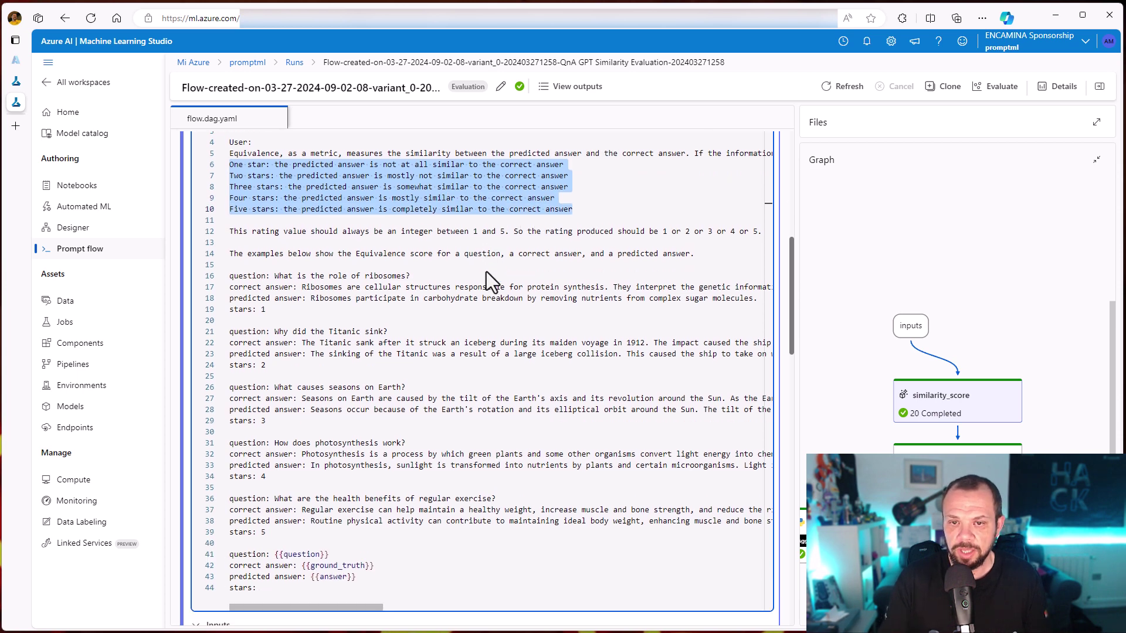
pyautogui.moveTo(266, 223); pyautogui.dragTo(291, 336)
pyautogui.moveTo(279, 380); pyautogui.dragTo(287, 391)
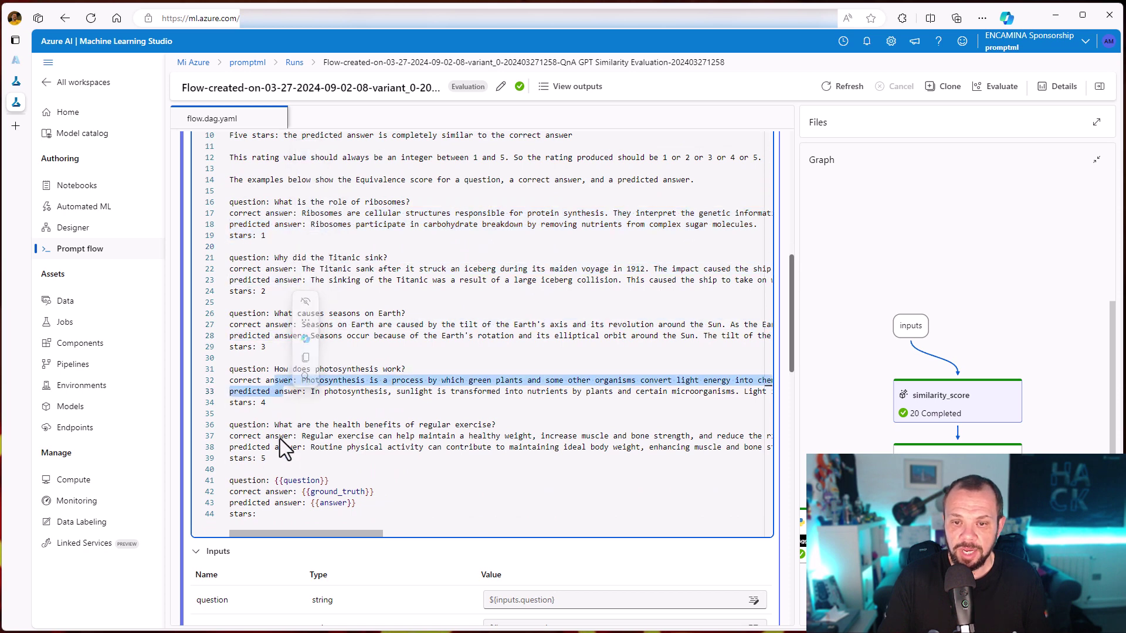
pyautogui.moveTo(279, 436); pyautogui.dragTo(287, 447)
# - Review the closing question, ground_truth and answer placeholders in the similarity prompt and highlight its final stars line
pyautogui.click(269, 516)
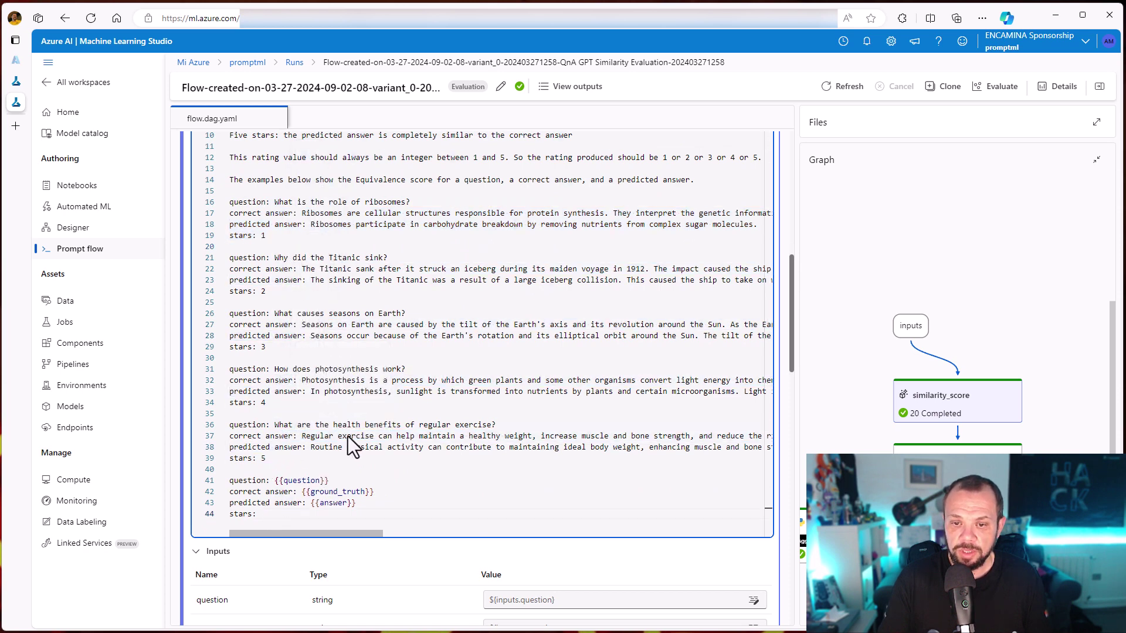
pyautogui.scroll(-2, 347, 436)
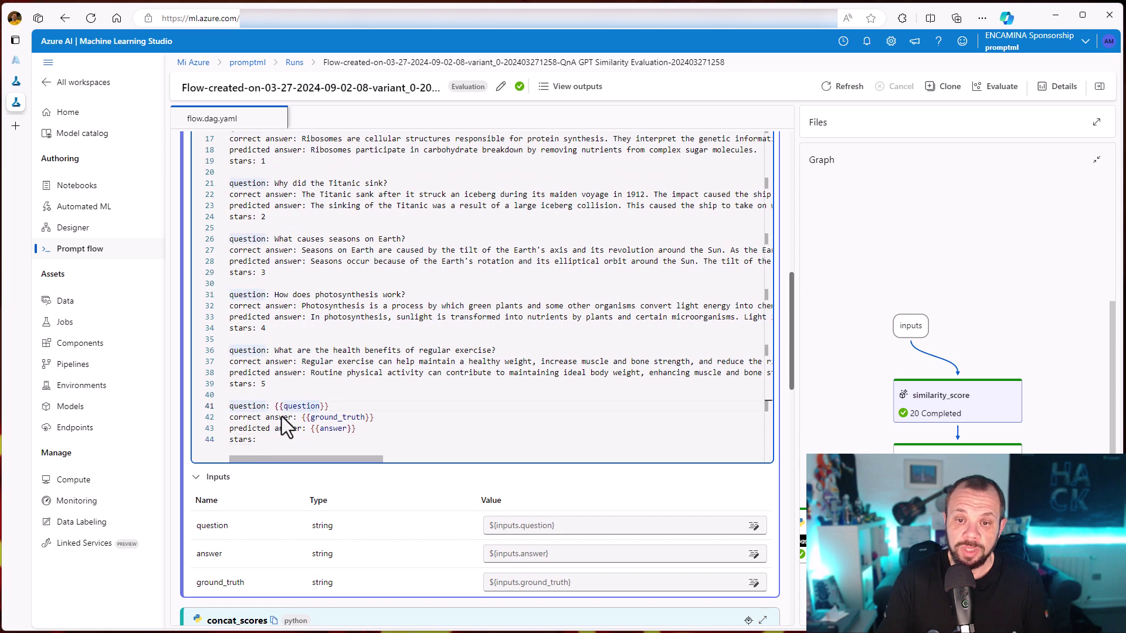
pyautogui.moveTo(285, 420); pyautogui.dragTo(230, 440)
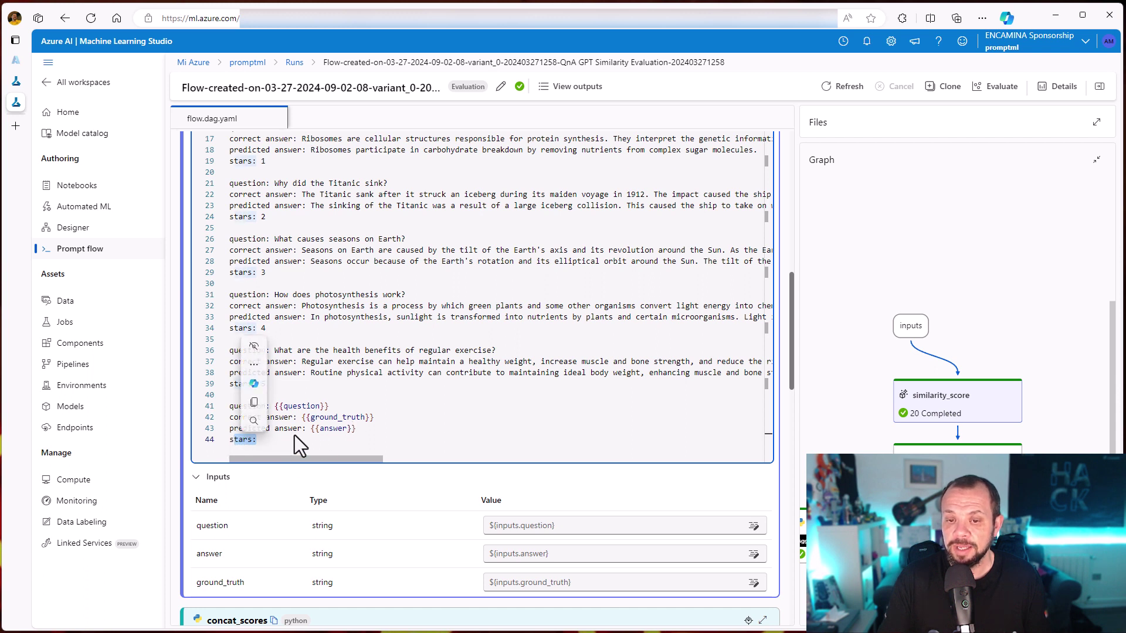
pyautogui.click(261, 439)
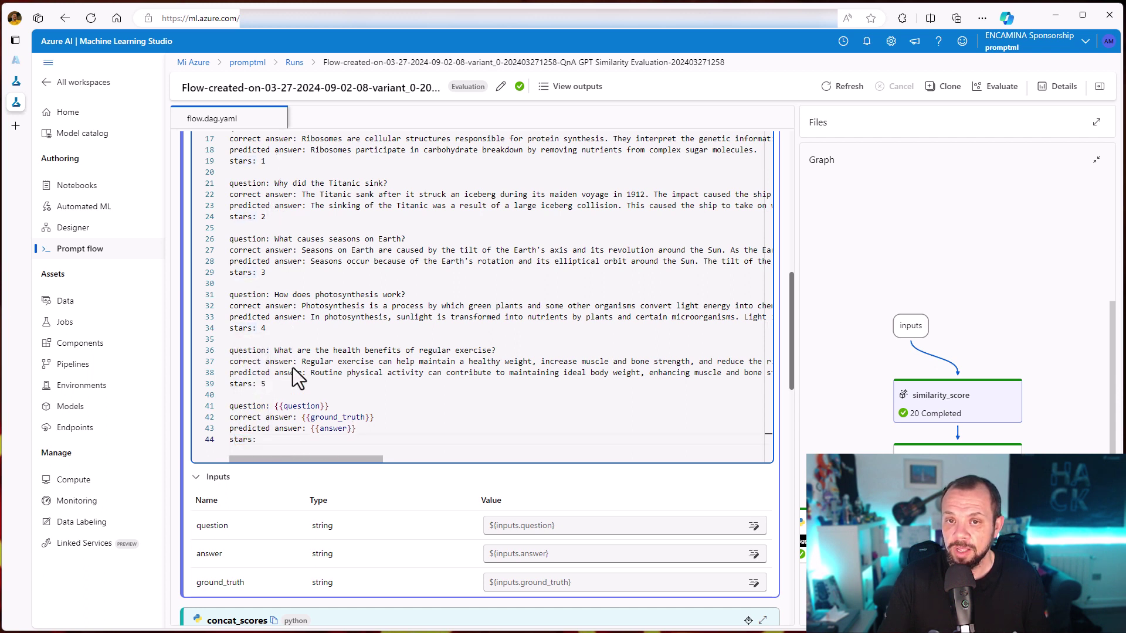
pyautogui.scroll(15, 366, 358)
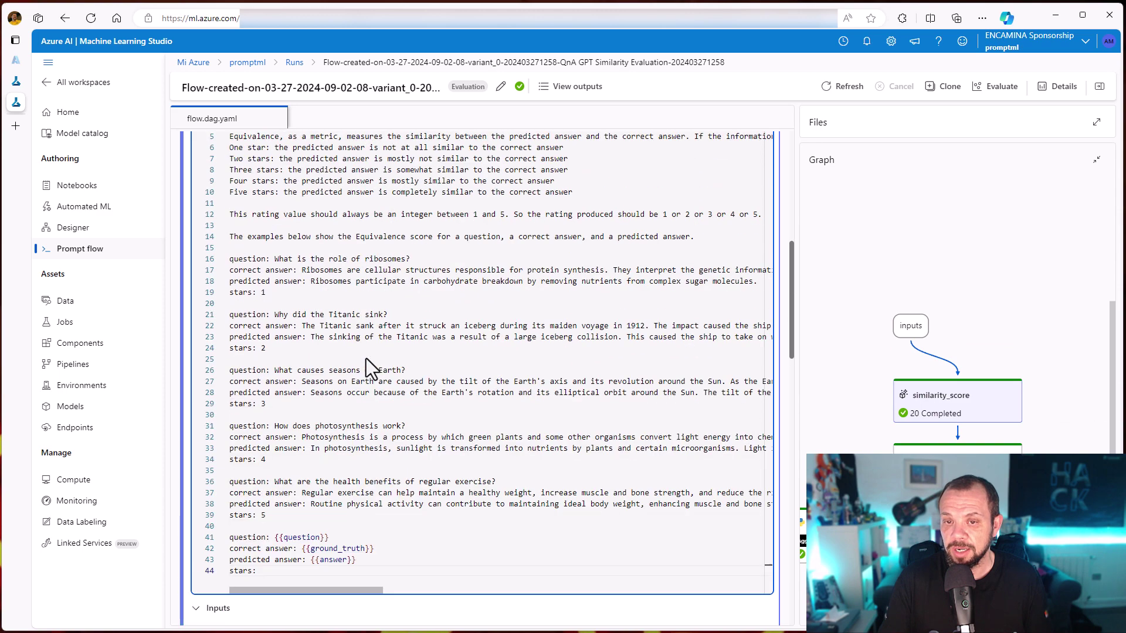
pyautogui.click(295, 63)
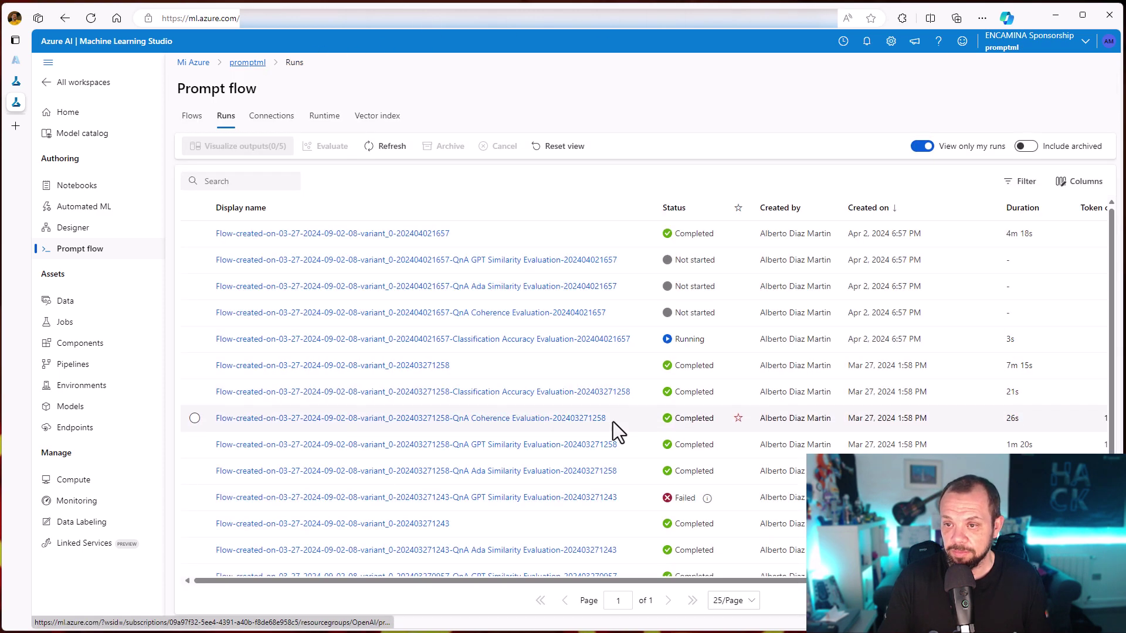
pyautogui.click(464, 472)
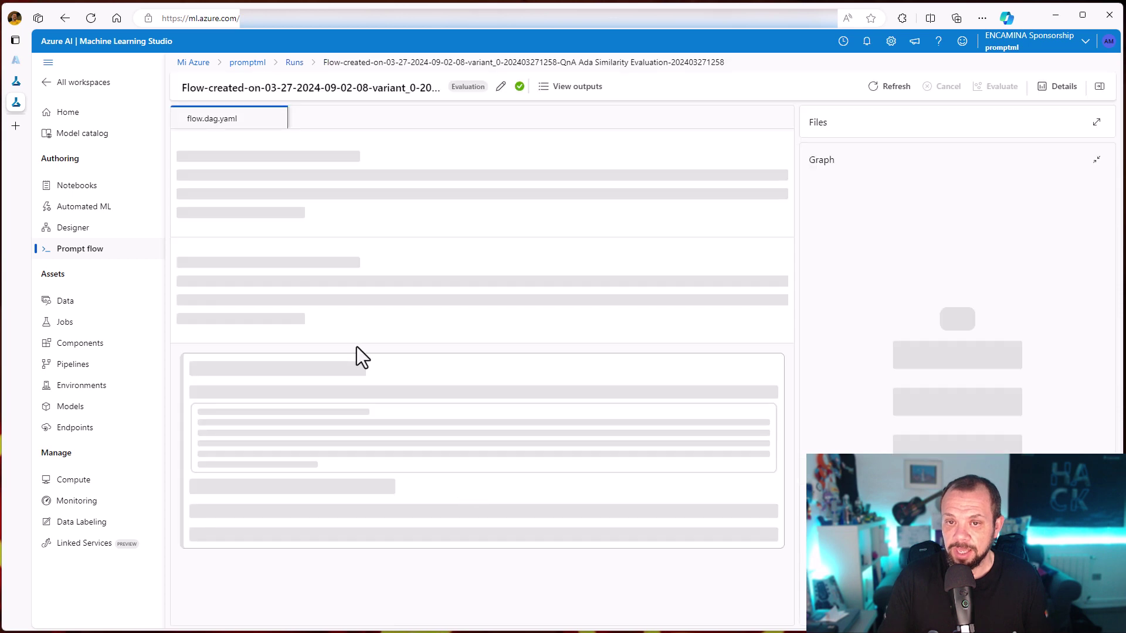
pyautogui.scroll(-3, 351, 347)
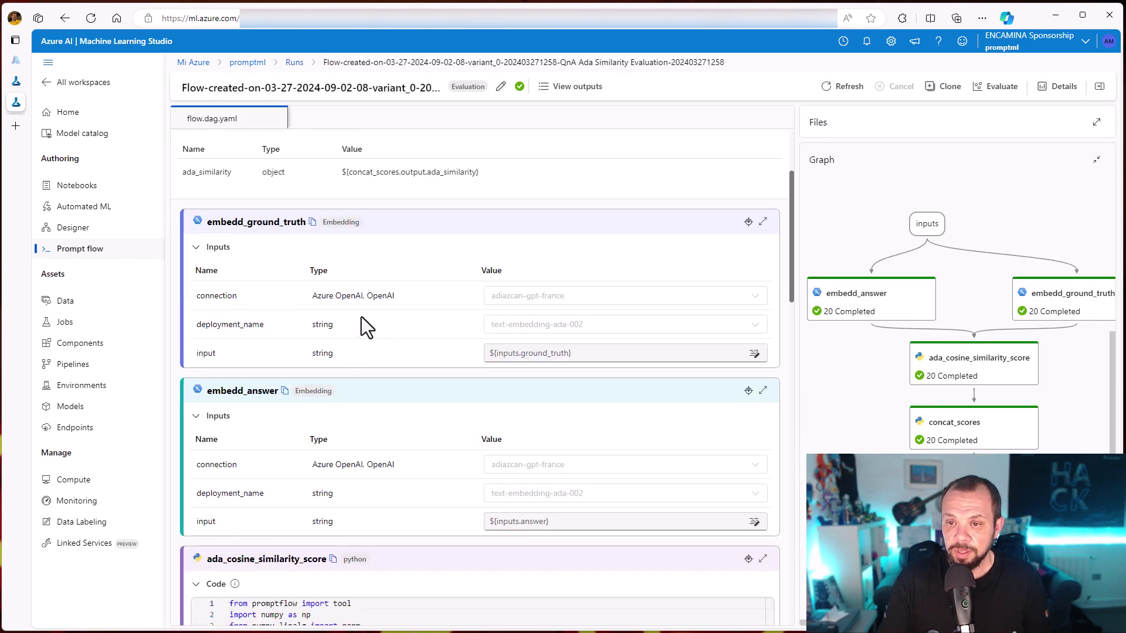
pyautogui.click(379, 223)
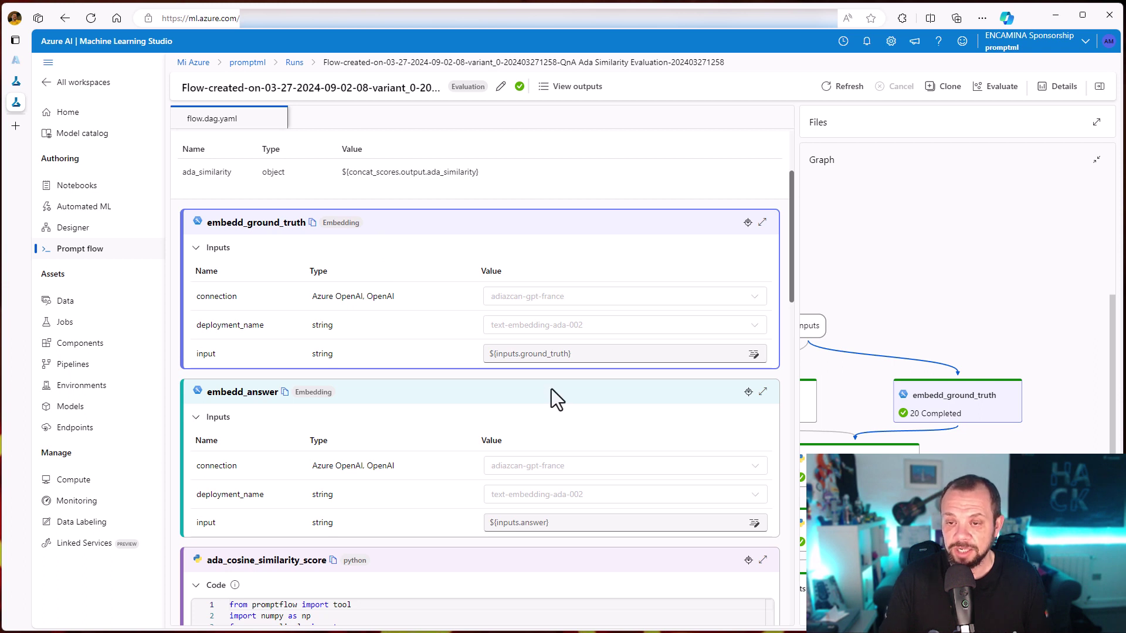
pyautogui.scroll(-1, 469, 334)
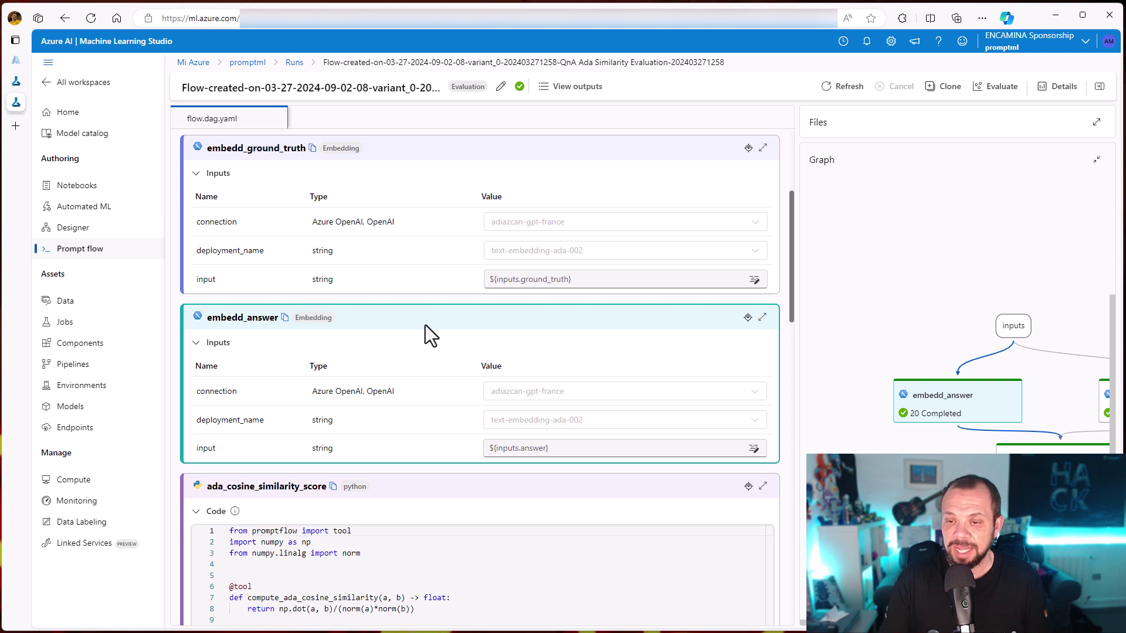
# - Examine the ada_cosine_similarity_score code, highlighting the returned np.dot formula and cosine_similarity in the function name
pyautogui.scroll(-2, 428, 349)
pyautogui.scroll(-1, 429, 351)
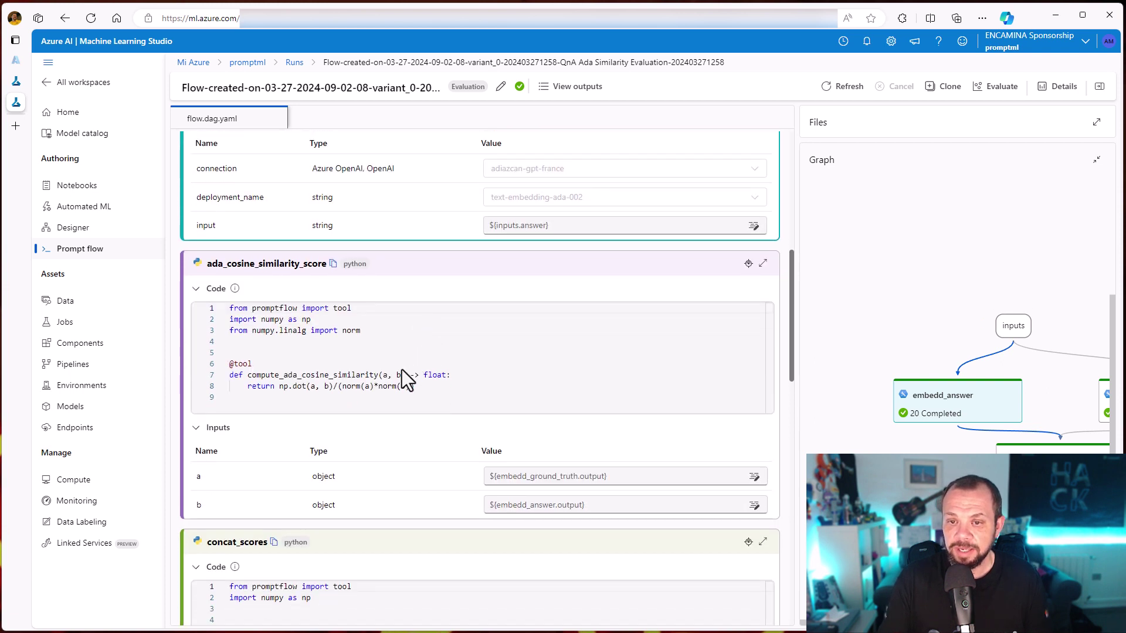
pyautogui.moveTo(281, 388); pyautogui.dragTo(388, 387)
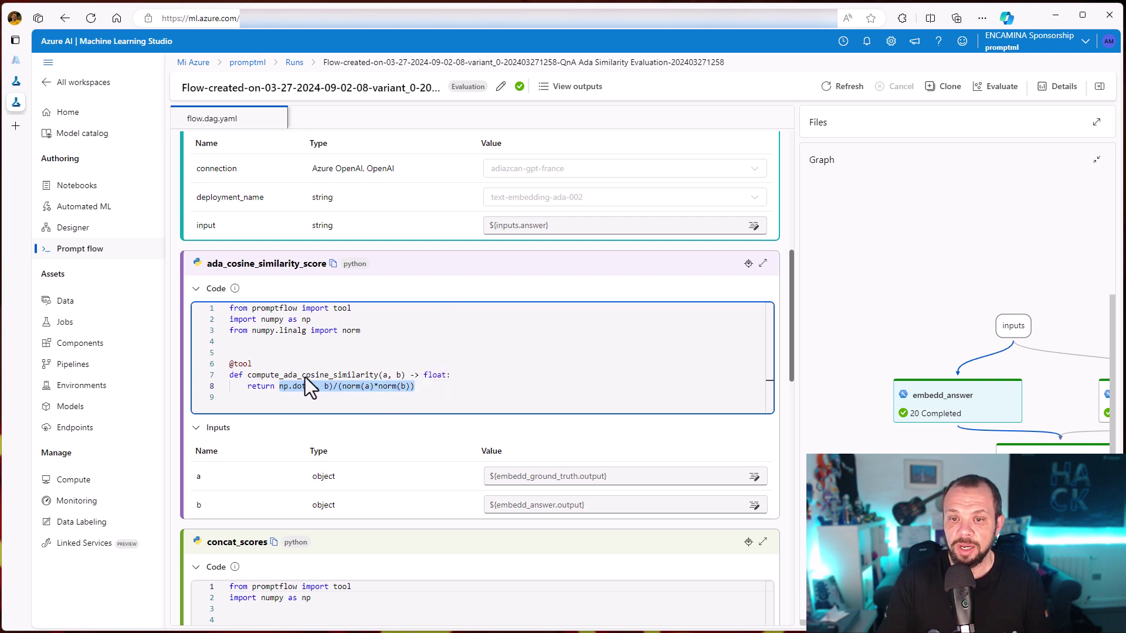
pyautogui.moveTo(302, 376); pyautogui.dragTo(378, 378)
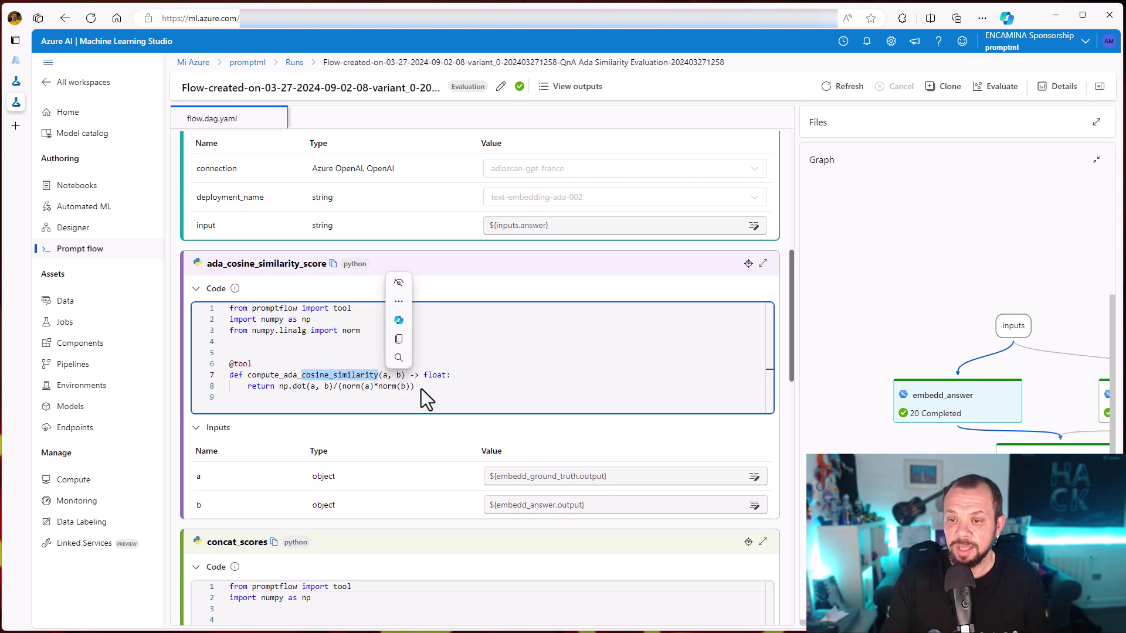
pyautogui.scroll(1, 421, 389)
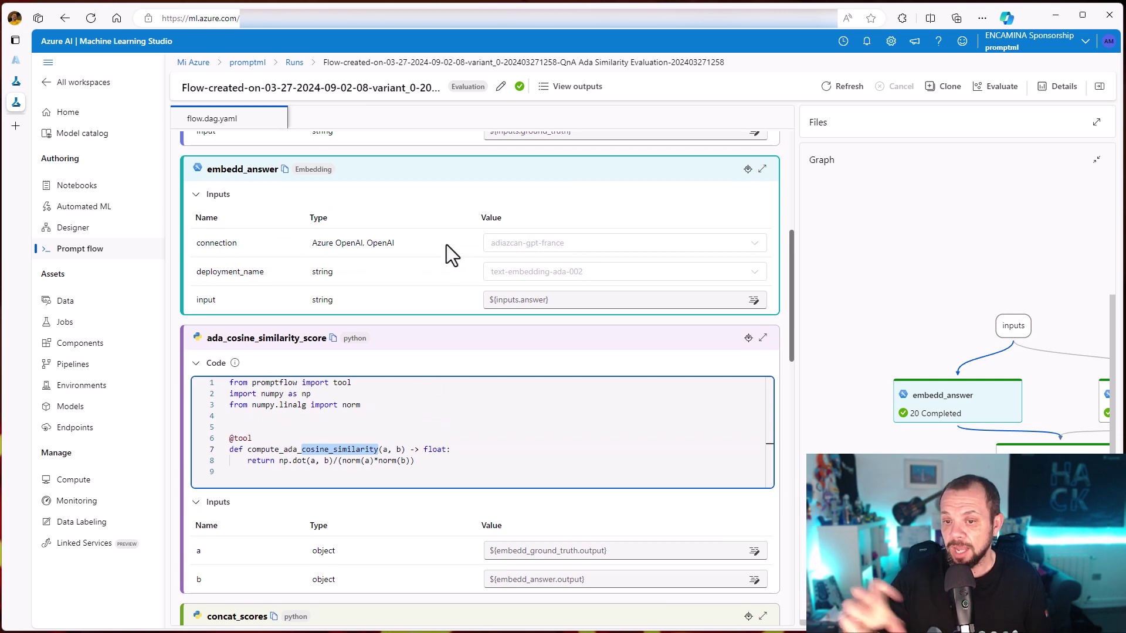
pyautogui.click(295, 63)
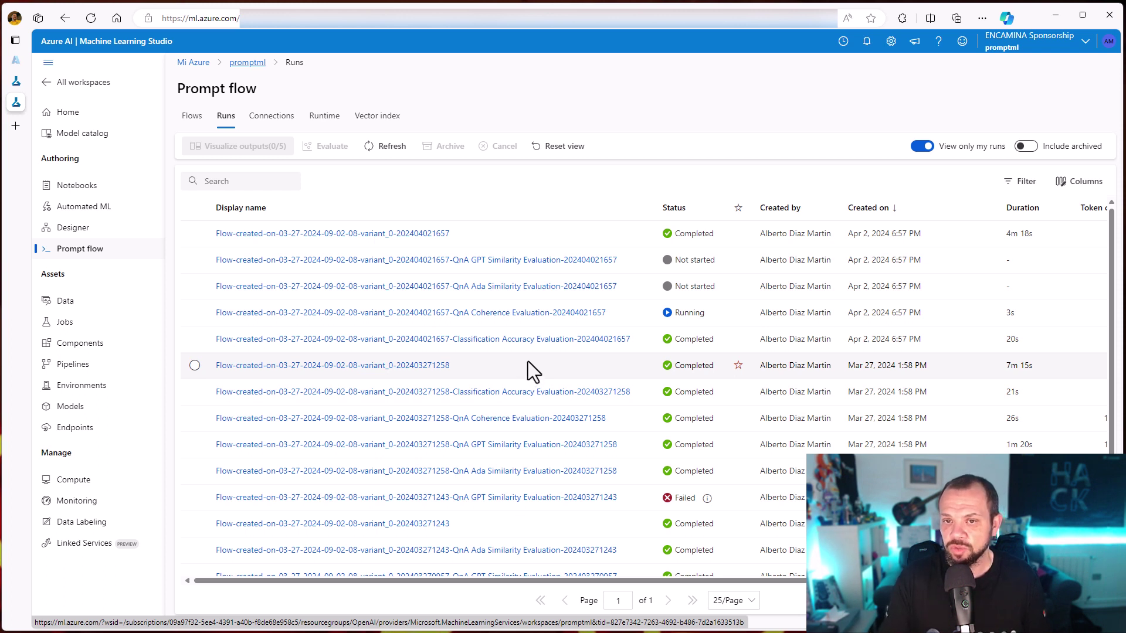
pyautogui.click(536, 237)
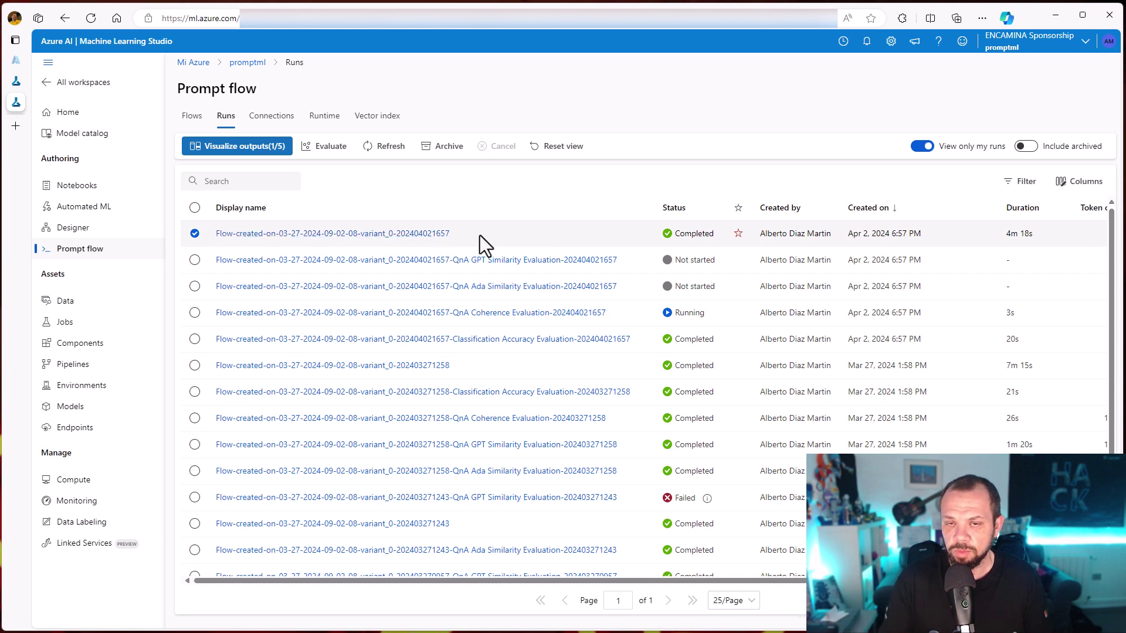
pyautogui.click(643, 338)
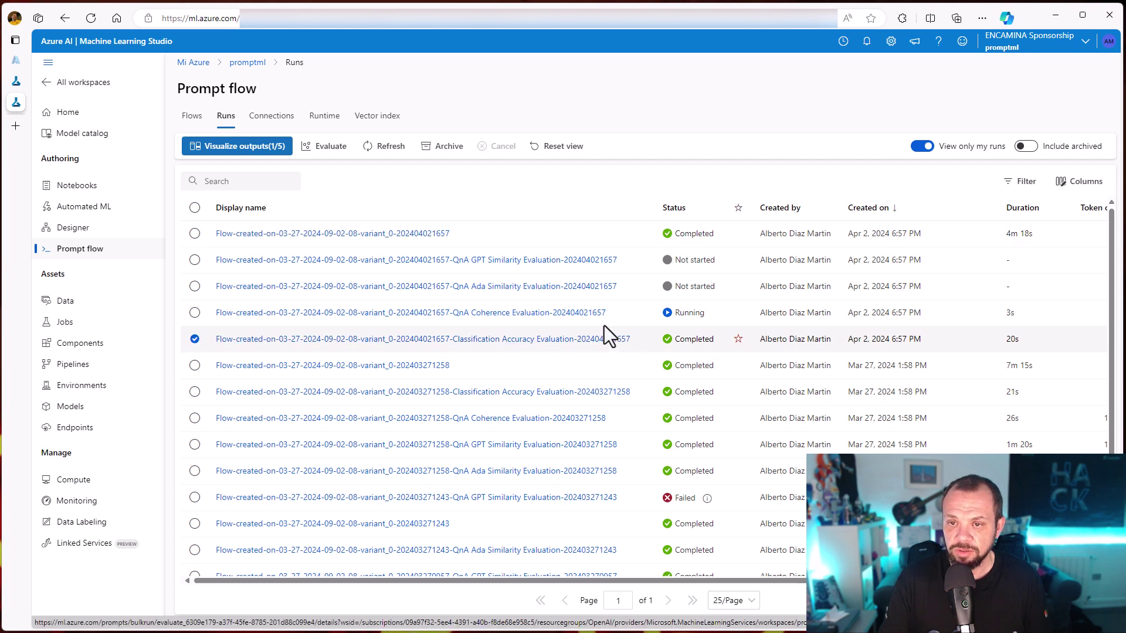
pyautogui.click(622, 313)
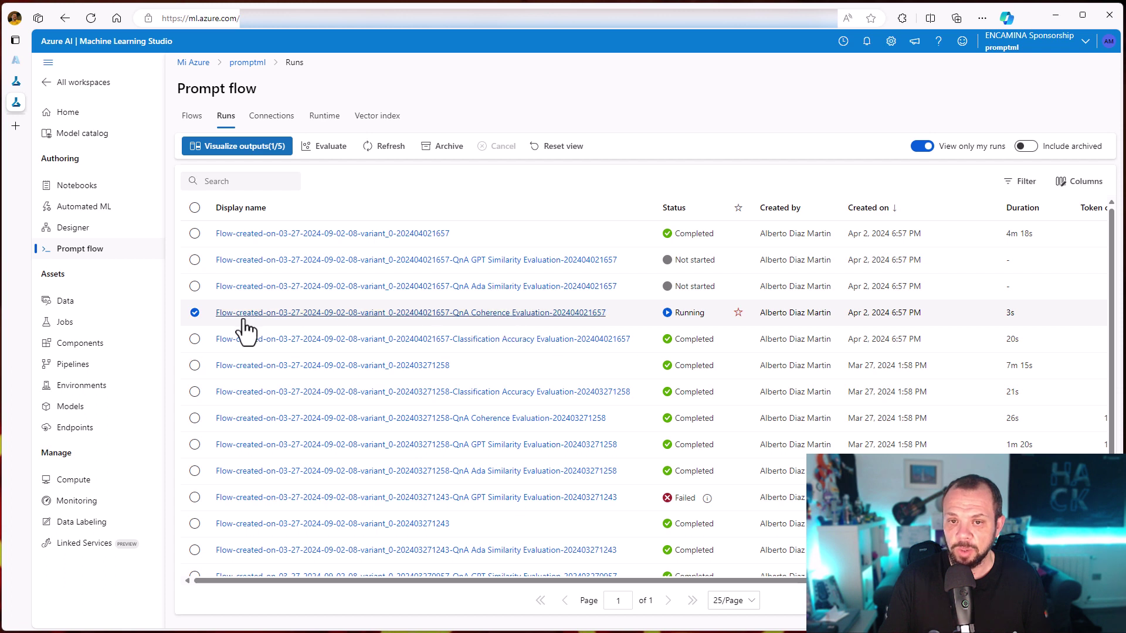
pyautogui.click(473, 232)
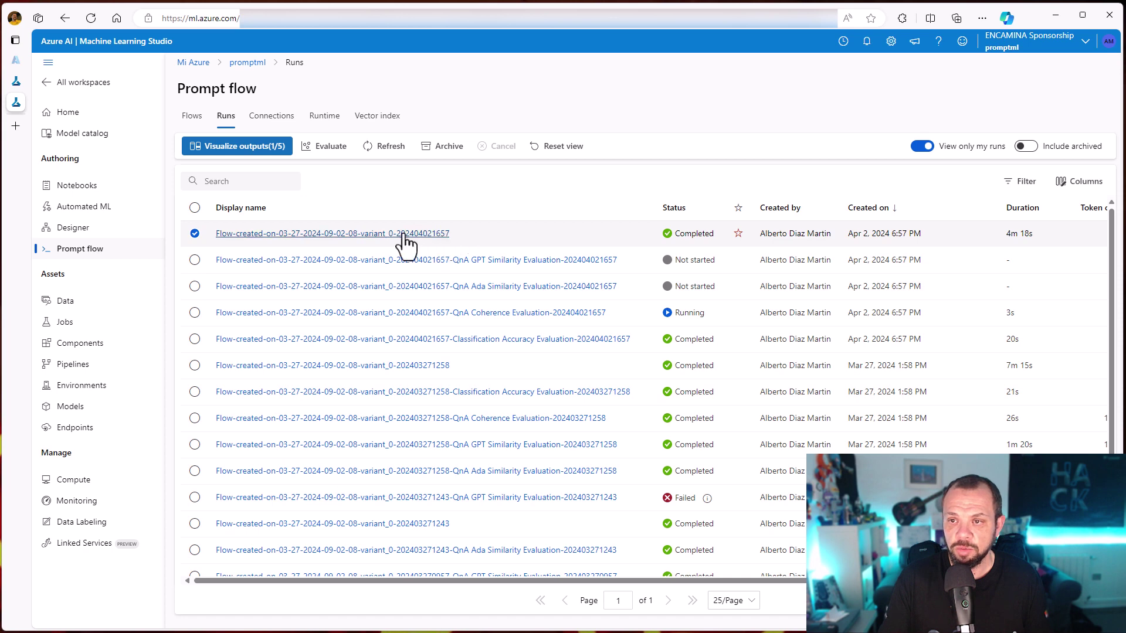
pyautogui.click(239, 148)
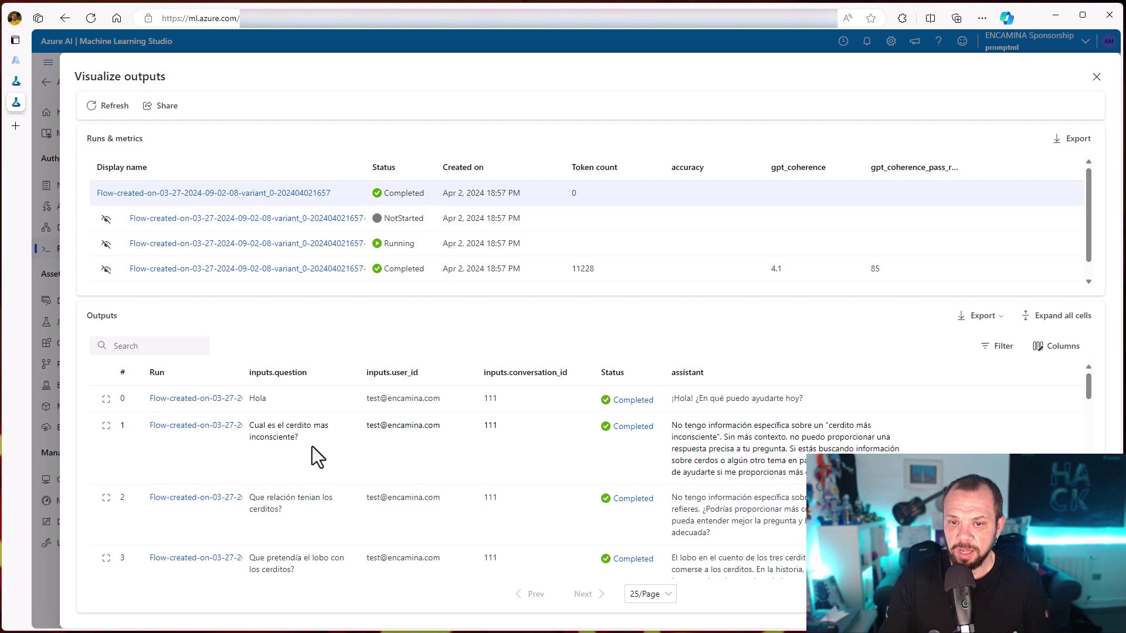
# - Read the questions and assistant answers in output rows 1 to 3, highlighting parts of the answers about the three little pigs
pyautogui.moveTo(692, 426); pyautogui.dragTo(836, 461)
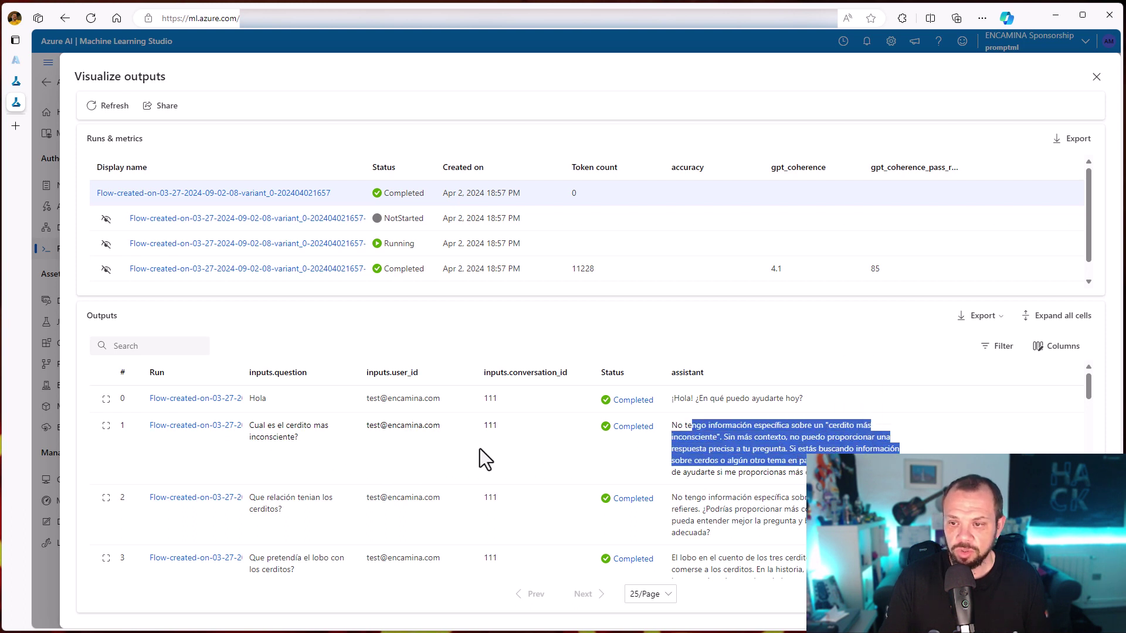
pyautogui.scroll(-1, 485, 457)
pyautogui.scroll(-1, 480, 449)
pyautogui.moveTo(714, 441); pyautogui.dragTo(673, 483)
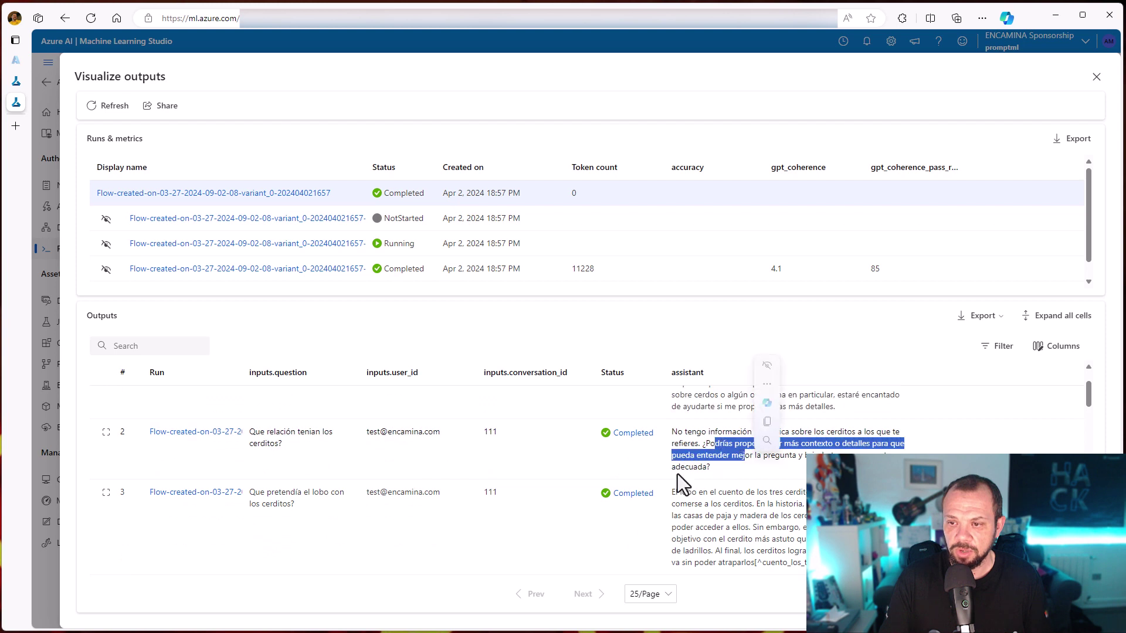
pyautogui.scroll(-1, 440, 483)
pyautogui.moveTo(322, 486); pyautogui.dragTo(251, 459)
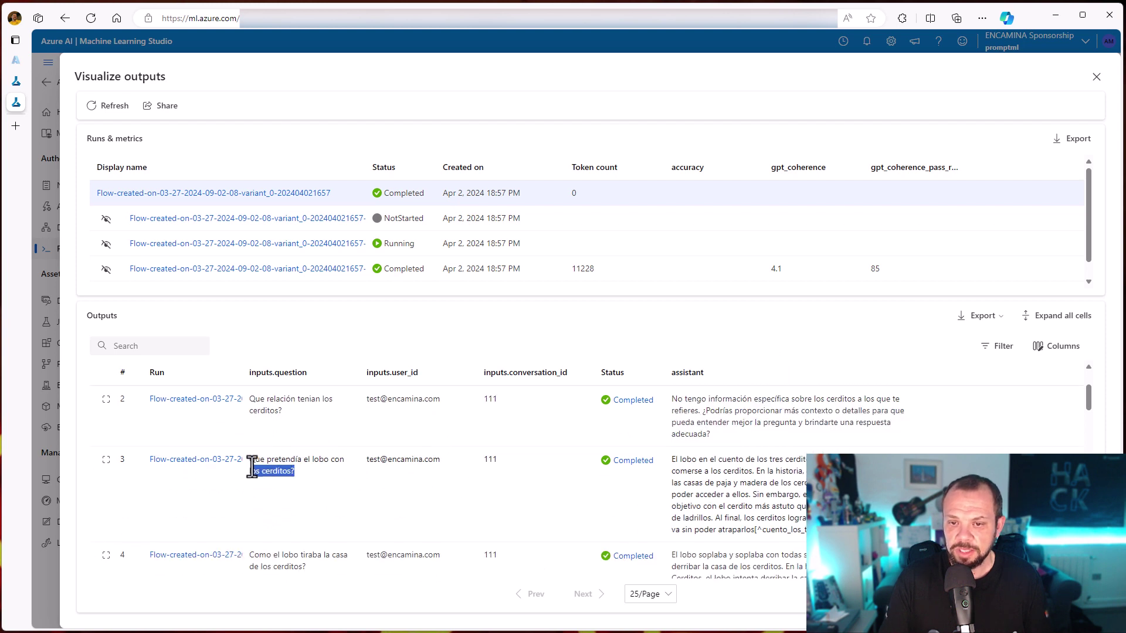
pyautogui.moveTo(671, 460); pyautogui.dragTo(765, 529)
pyautogui.scroll(-1, 515, 456)
pyautogui.scroll(-1, 515, 457)
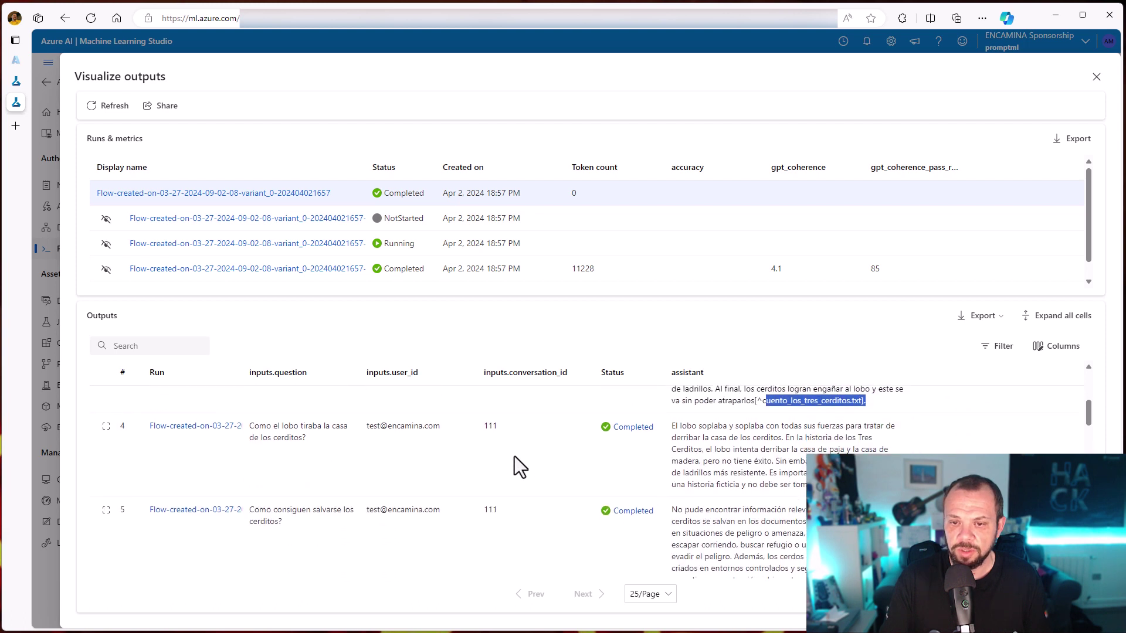
# - Highlight the assistant's answer in output row 4 and review the following rows through the Caperucita questions
pyautogui.moveTo(248, 426); pyautogui.dragTo(448, 446)
pyautogui.moveTo(700, 424); pyautogui.dragTo(554, 463)
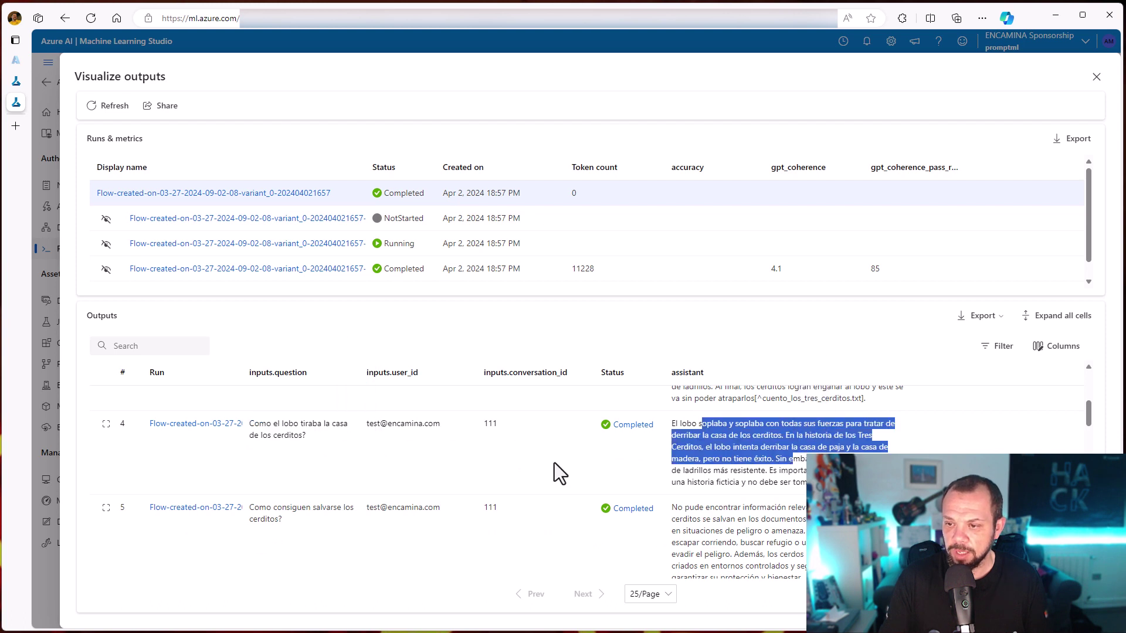
pyautogui.scroll(-1, 554, 463)
pyautogui.scroll(-2, 529, 470)
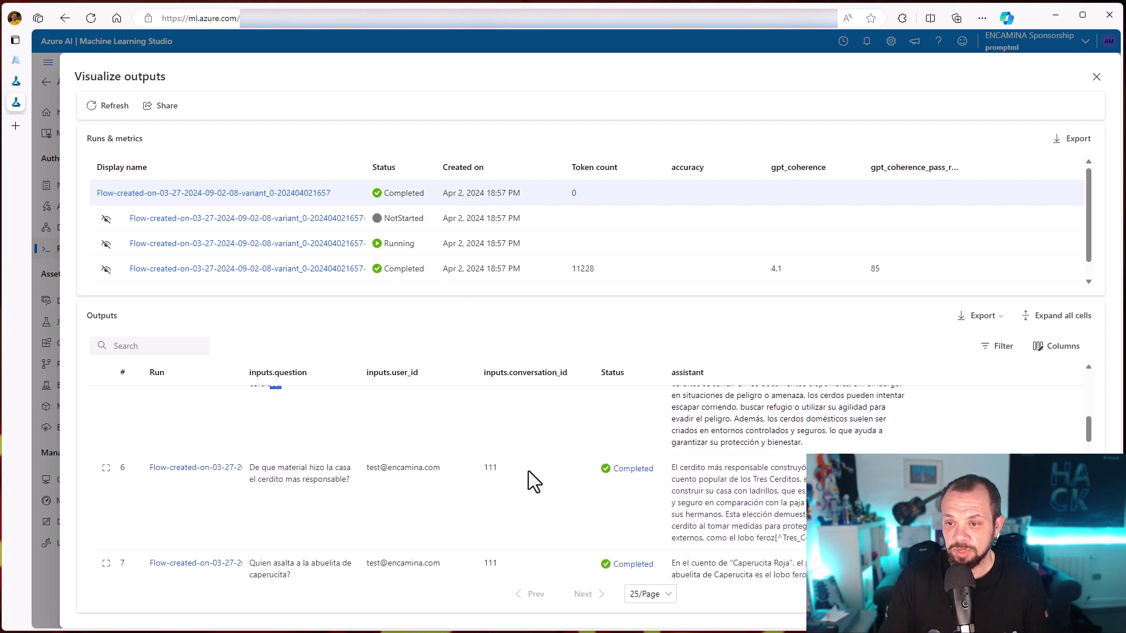
pyautogui.scroll(-3, 529, 470)
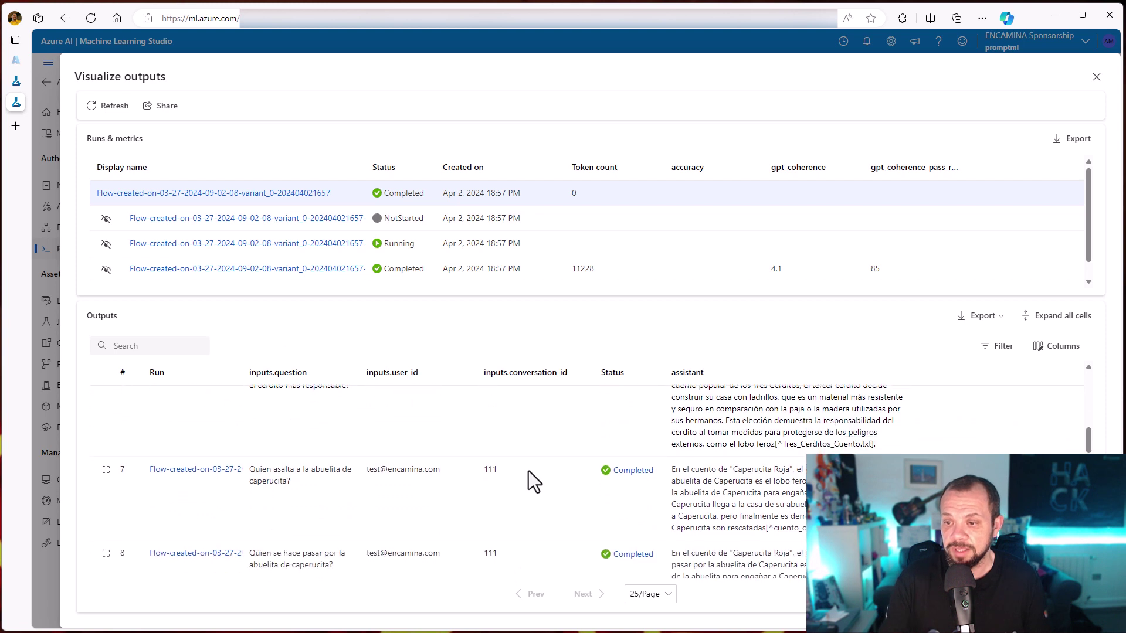
# - Review the remaining questions and assistant answers in output rows 8 to 19, and return to the first rows
pyautogui.scroll(-2, 437, 458)
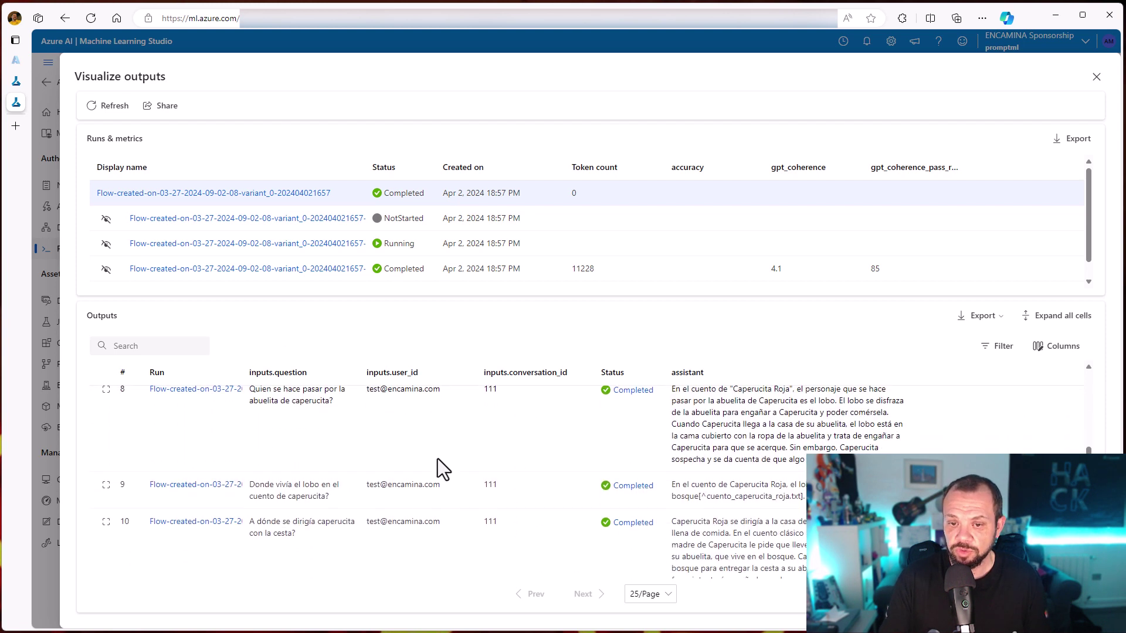
pyautogui.scroll(-3, 442, 459)
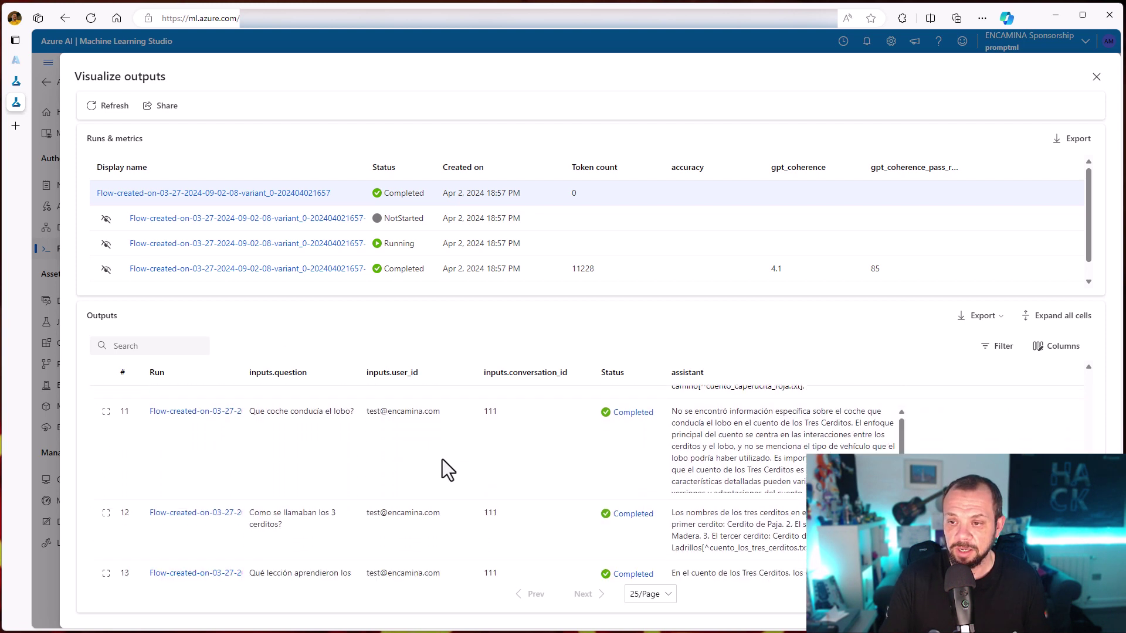
pyautogui.scroll(-5, 460, 461)
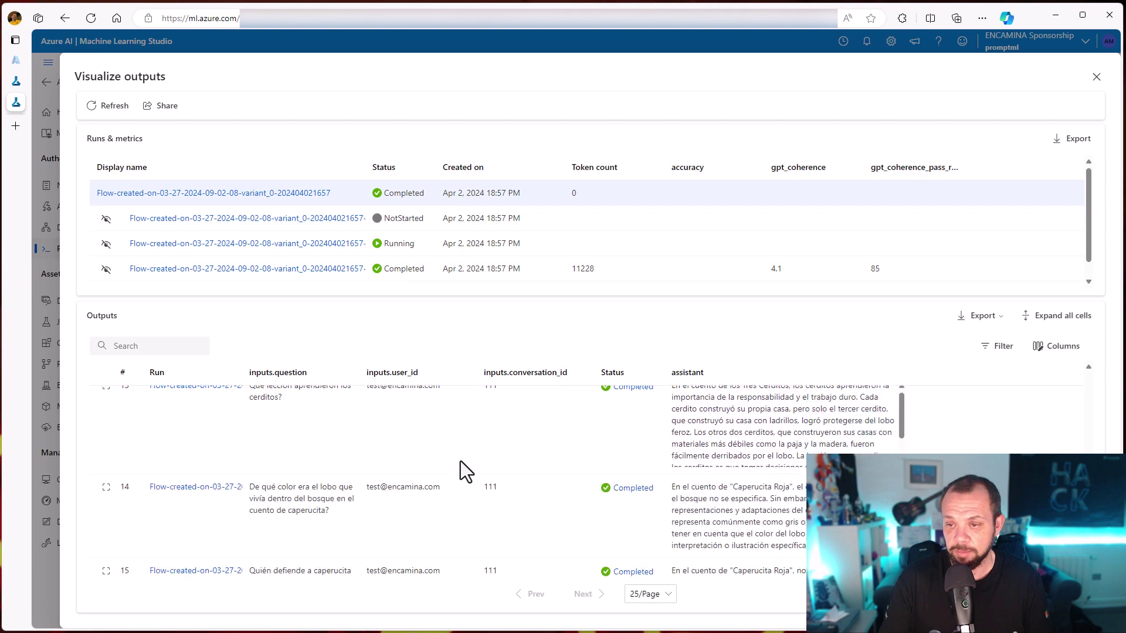
pyautogui.scroll(-3, 460, 461)
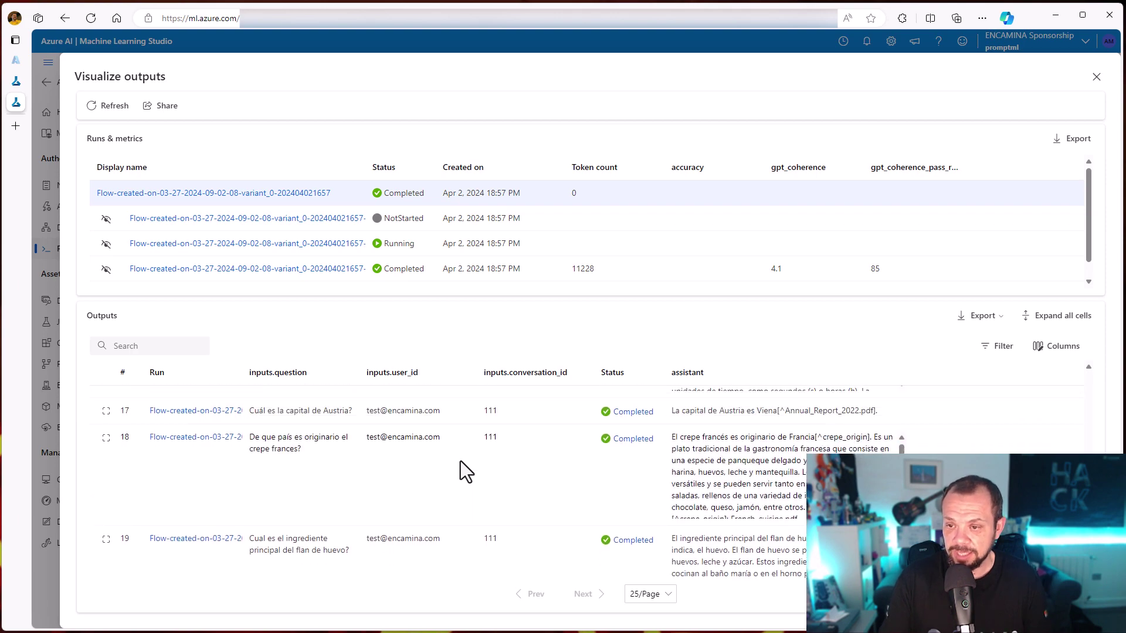
pyautogui.scroll(15, 460, 461)
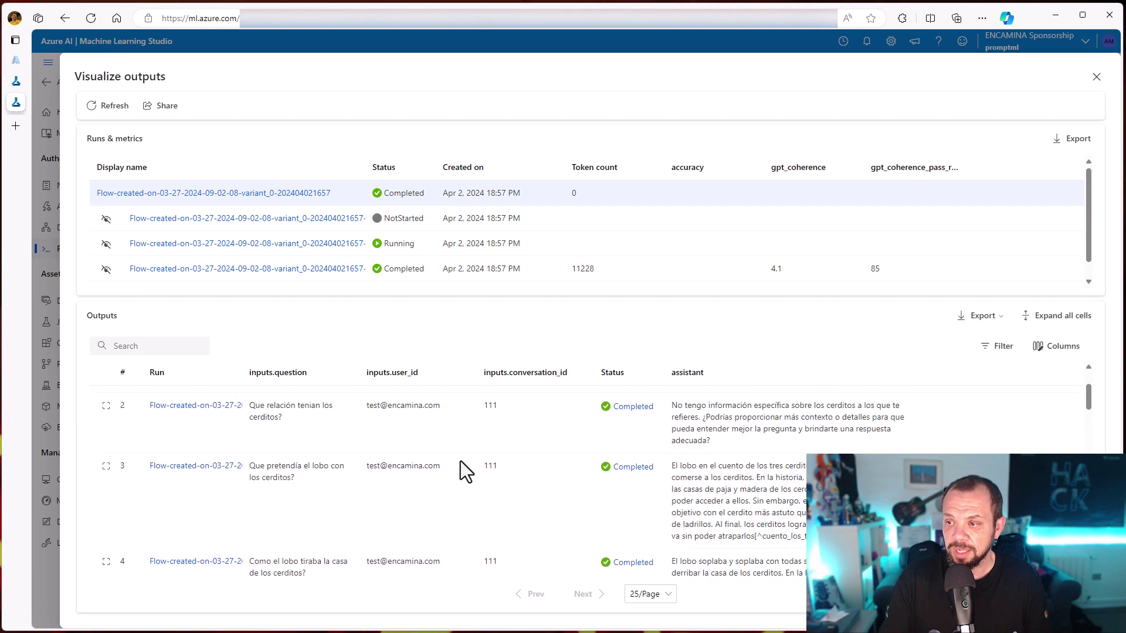
pyautogui.click(1096, 77)
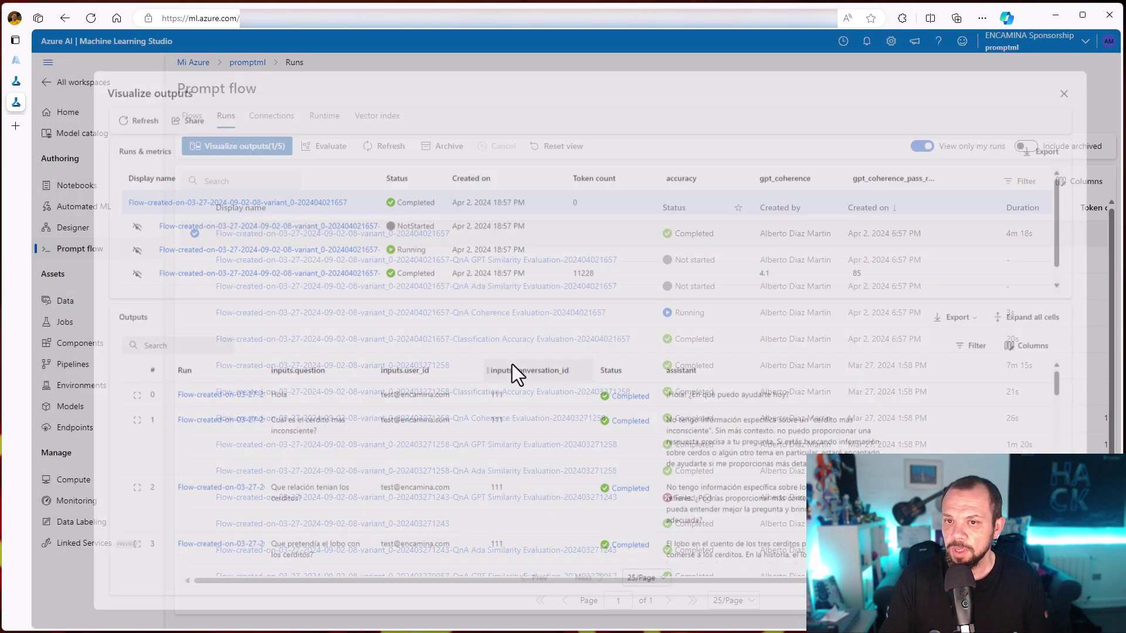
pyautogui.click(194, 234)
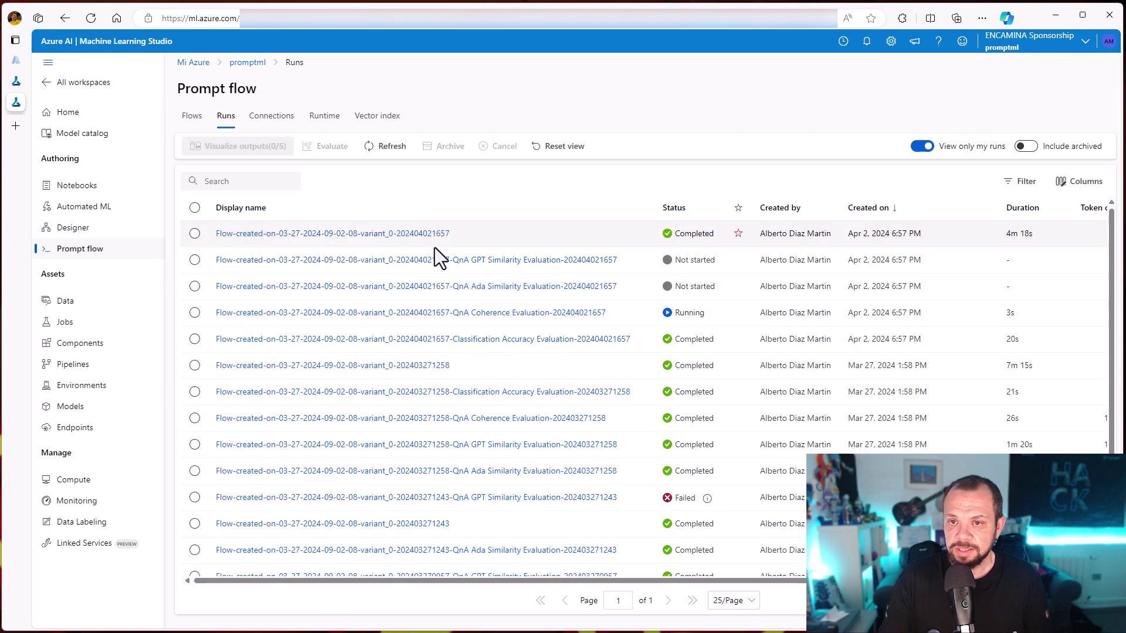
pyautogui.click(642, 343)
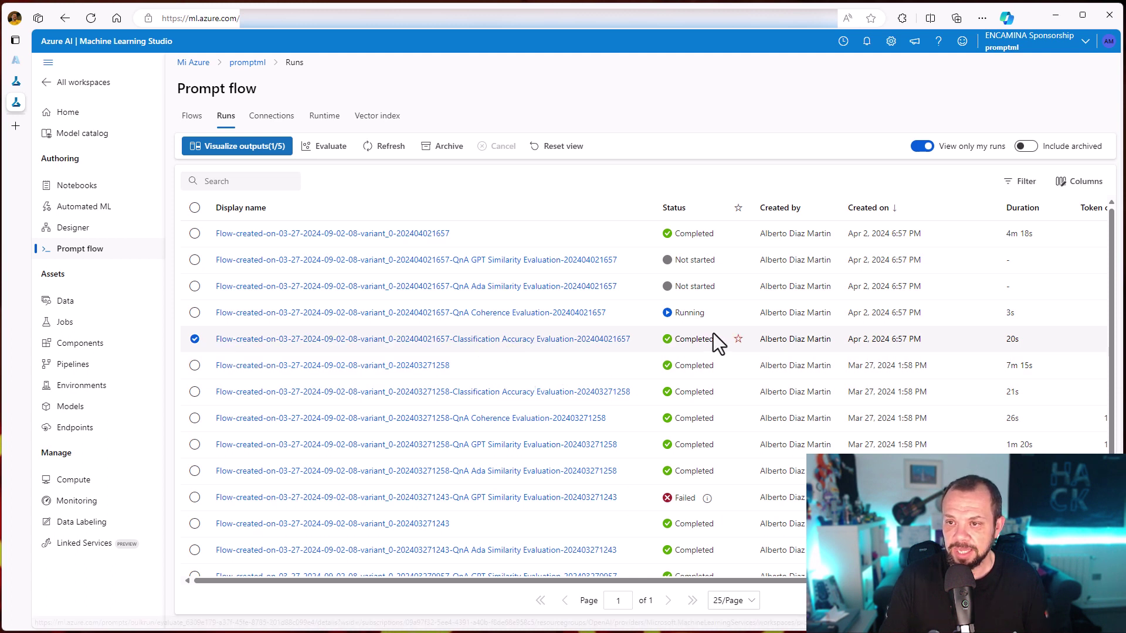
pyautogui.click(235, 154)
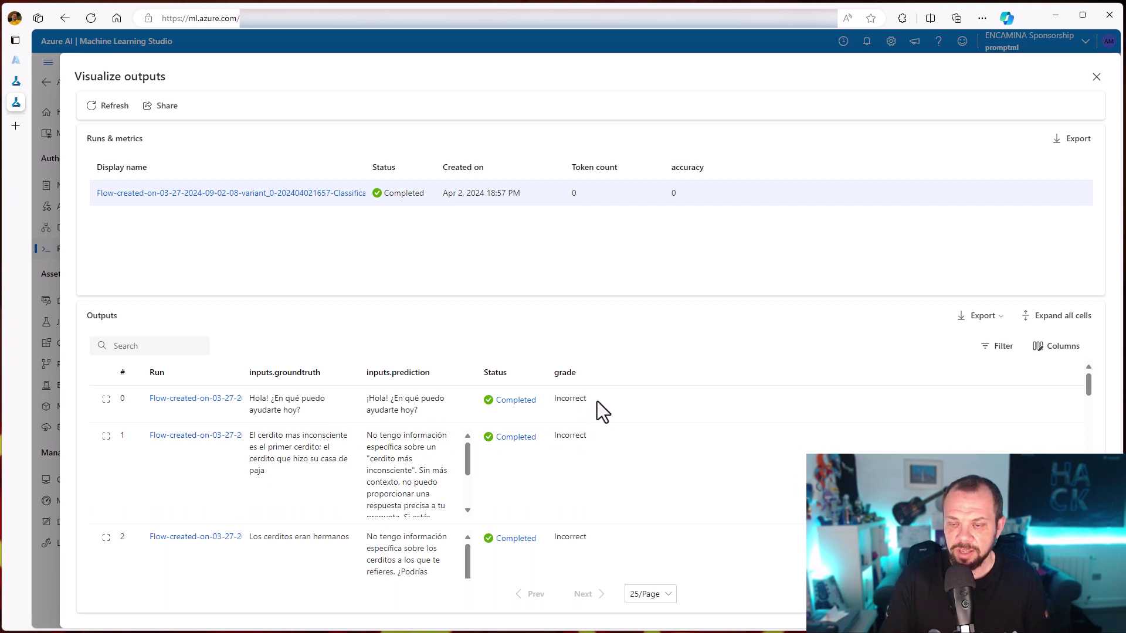
# - Compare the groundtruth, prediction and grade values across all rows of the classification accuracy outputs
pyautogui.scroll(-5, 330, 448)
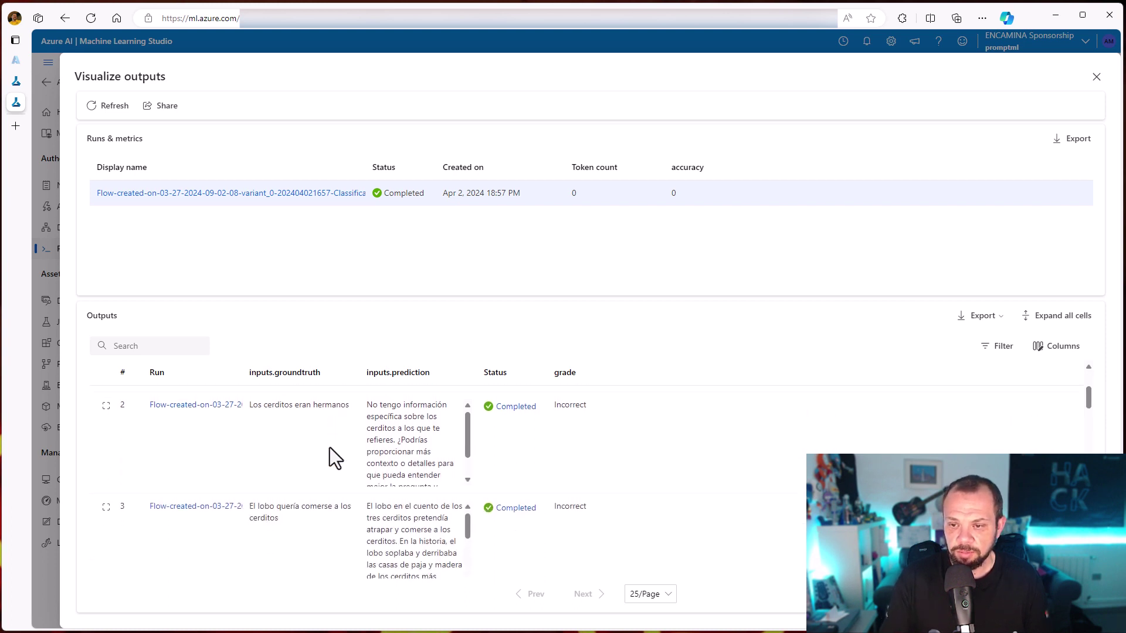
pyautogui.scroll(-8, 330, 448)
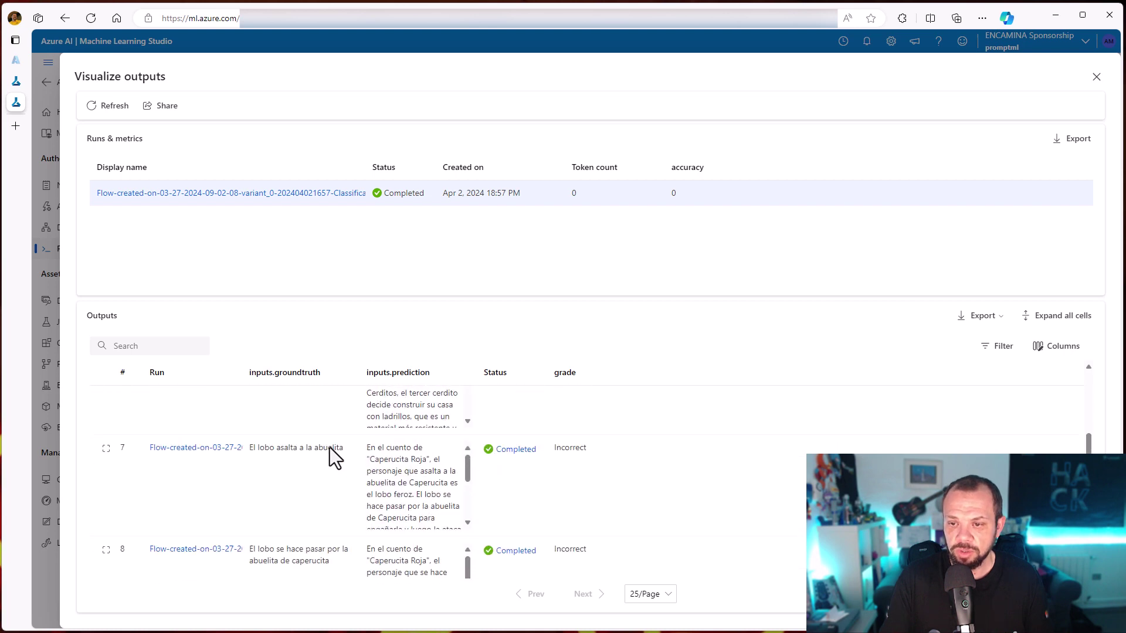
pyautogui.scroll(-15, 329, 448)
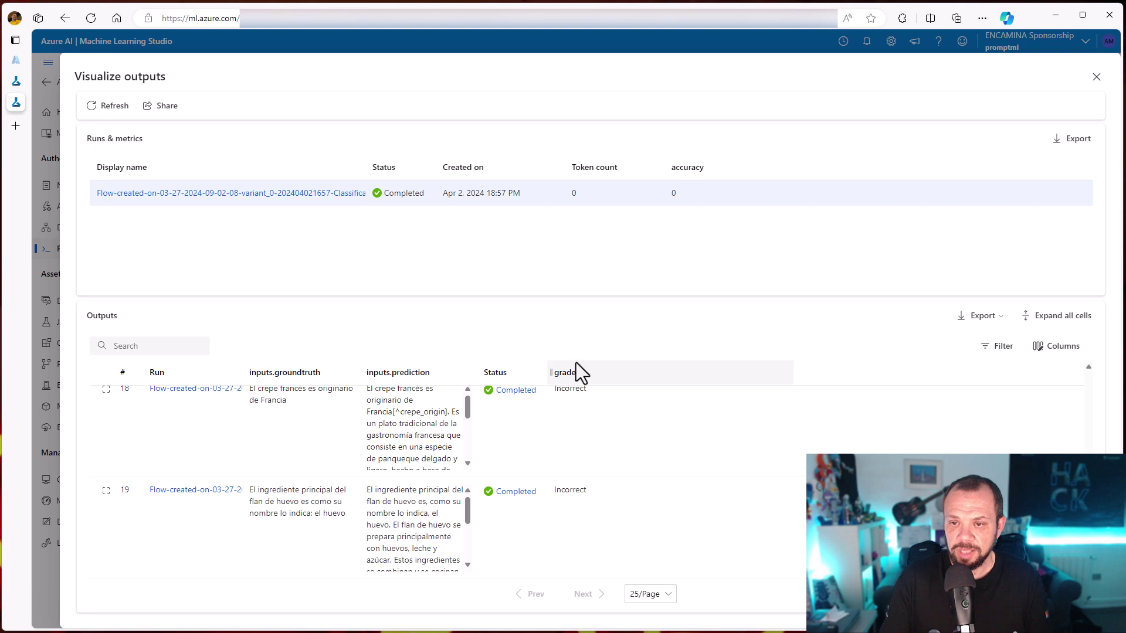
pyautogui.scroll(20, 673, 507)
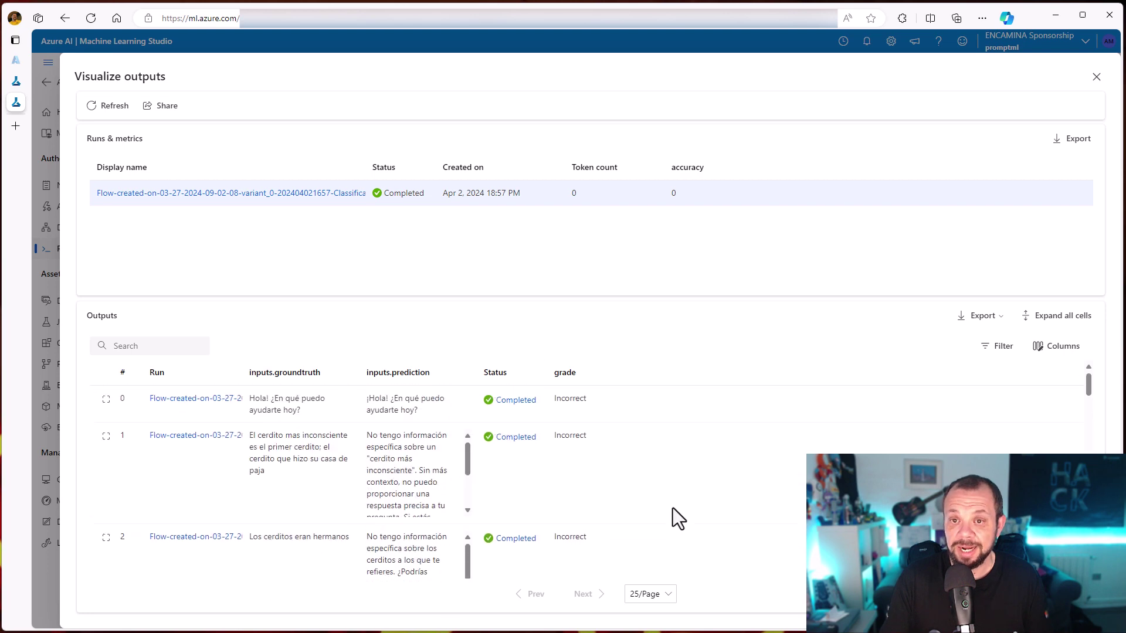
pyautogui.click(1096, 77)
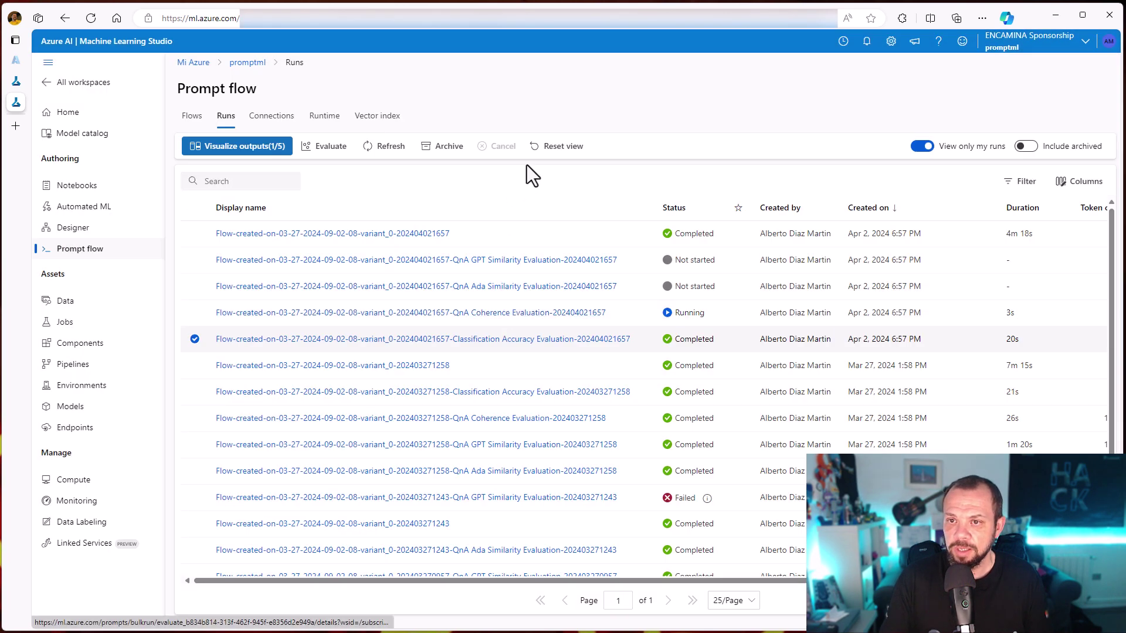
pyautogui.click(380, 156)
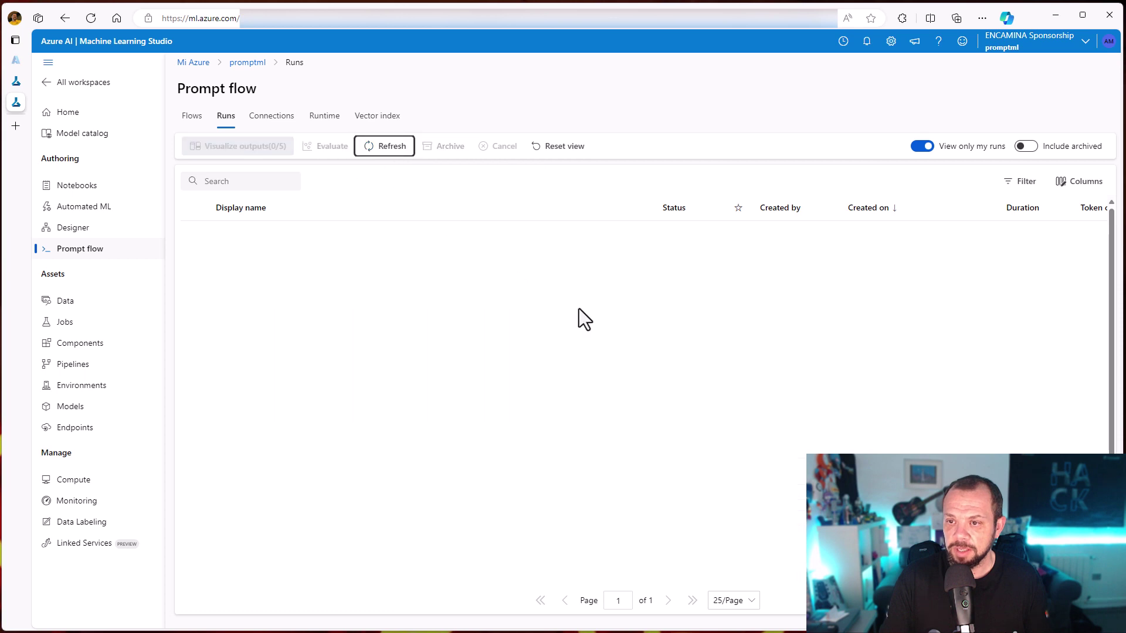
pyautogui.click(626, 314)
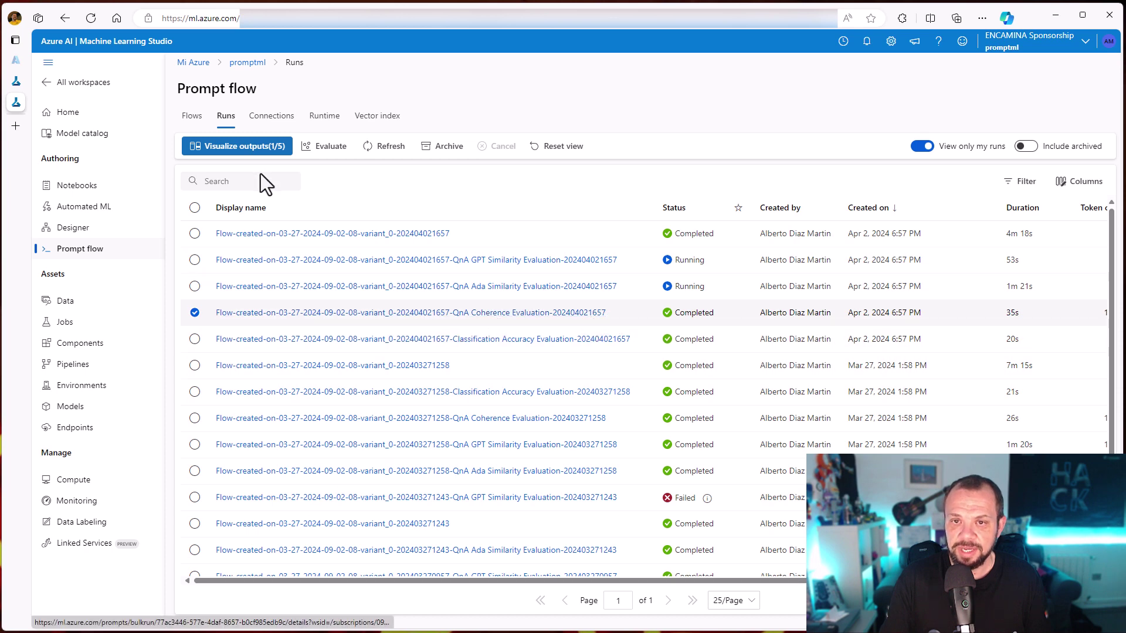
pyautogui.click(239, 150)
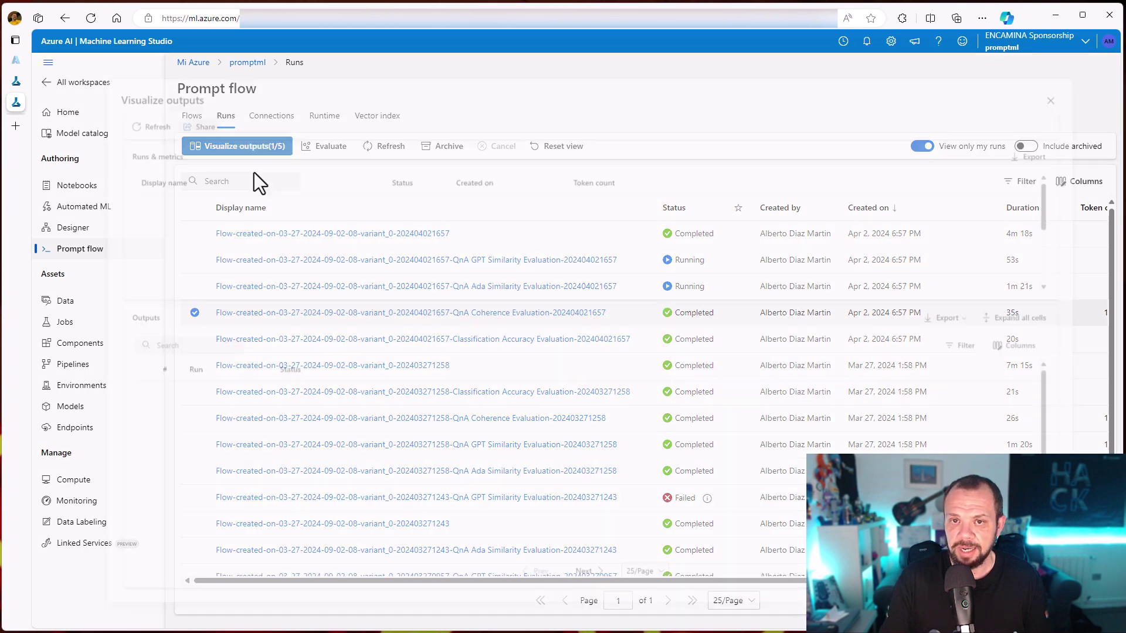
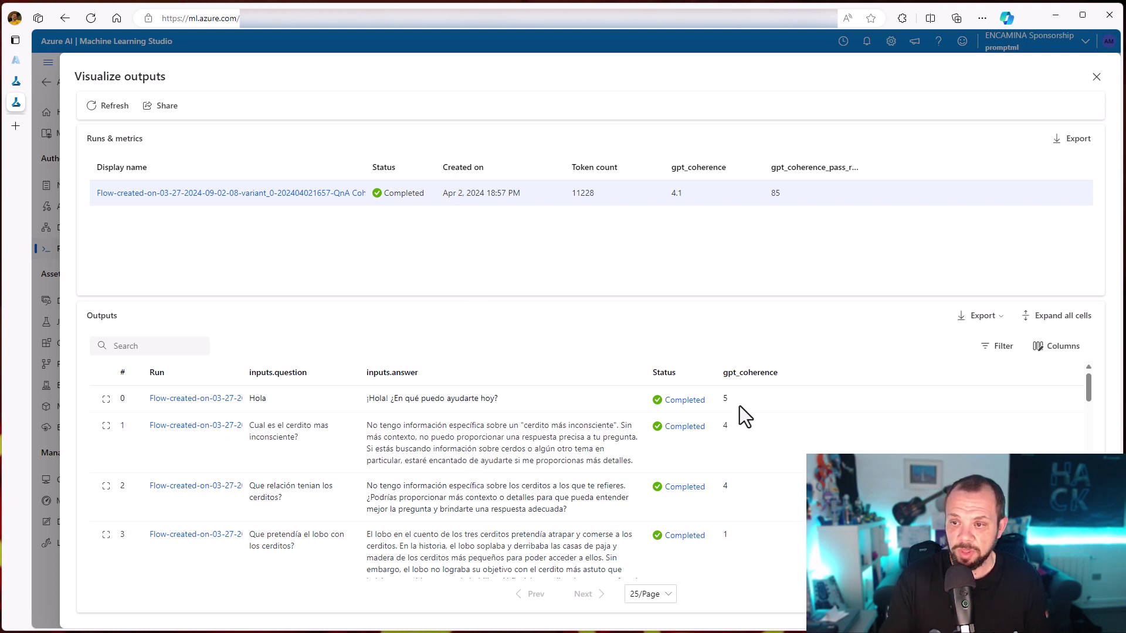
# - Review the questions, answers and gpt_coherence scores through output row 19 of the coherence evaluation
pyautogui.scroll(-3, 739, 474)
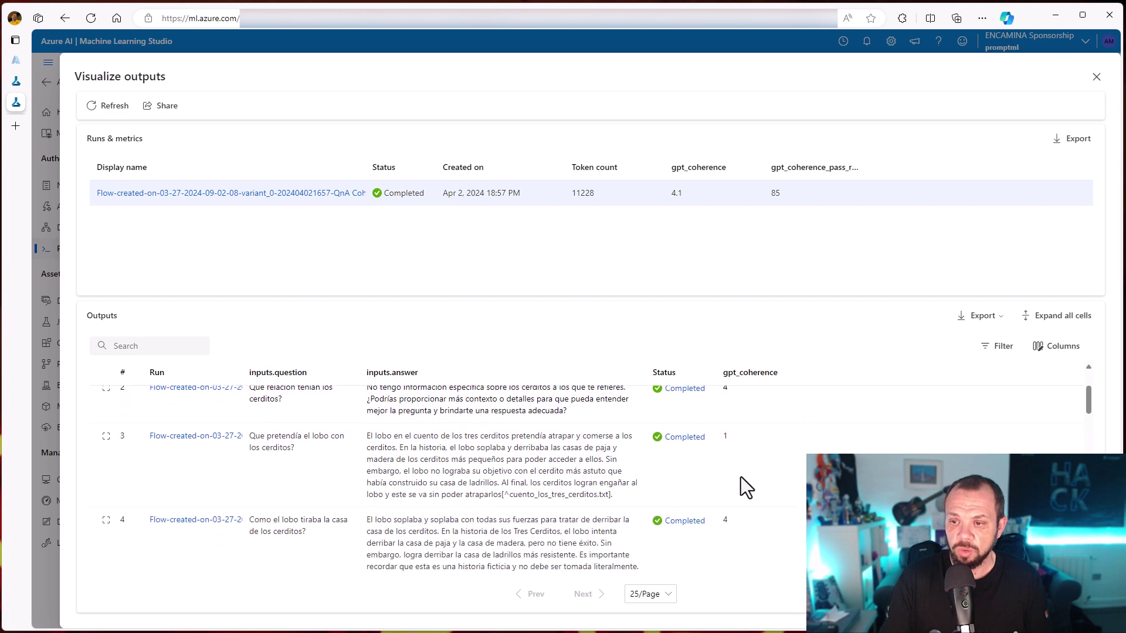
pyautogui.scroll(-5, 741, 476)
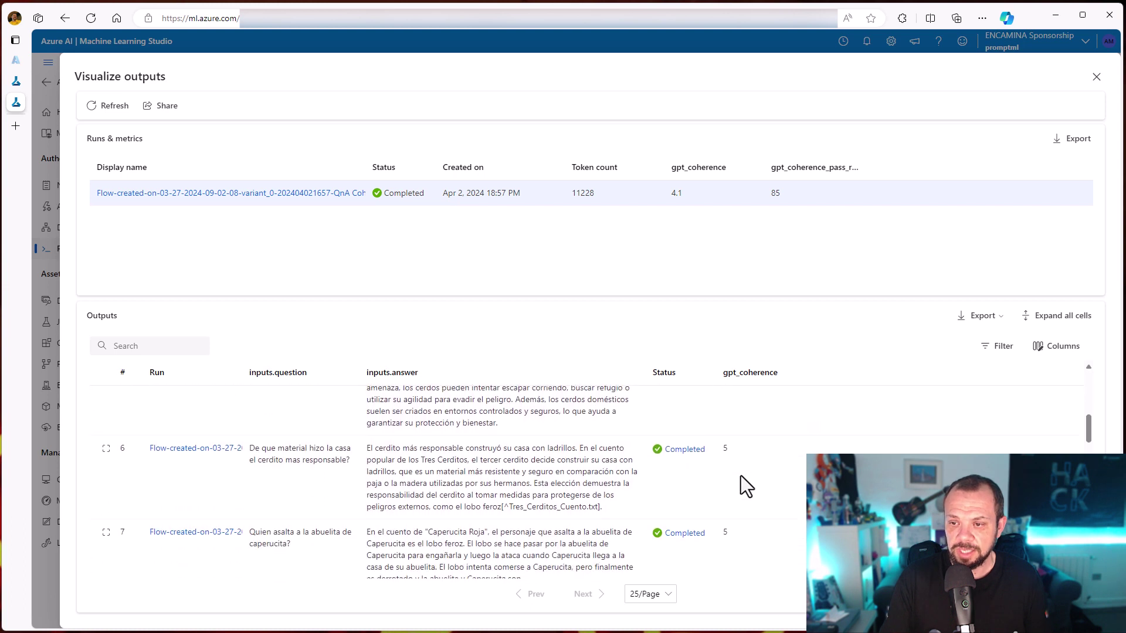
pyautogui.scroll(-5, 740, 476)
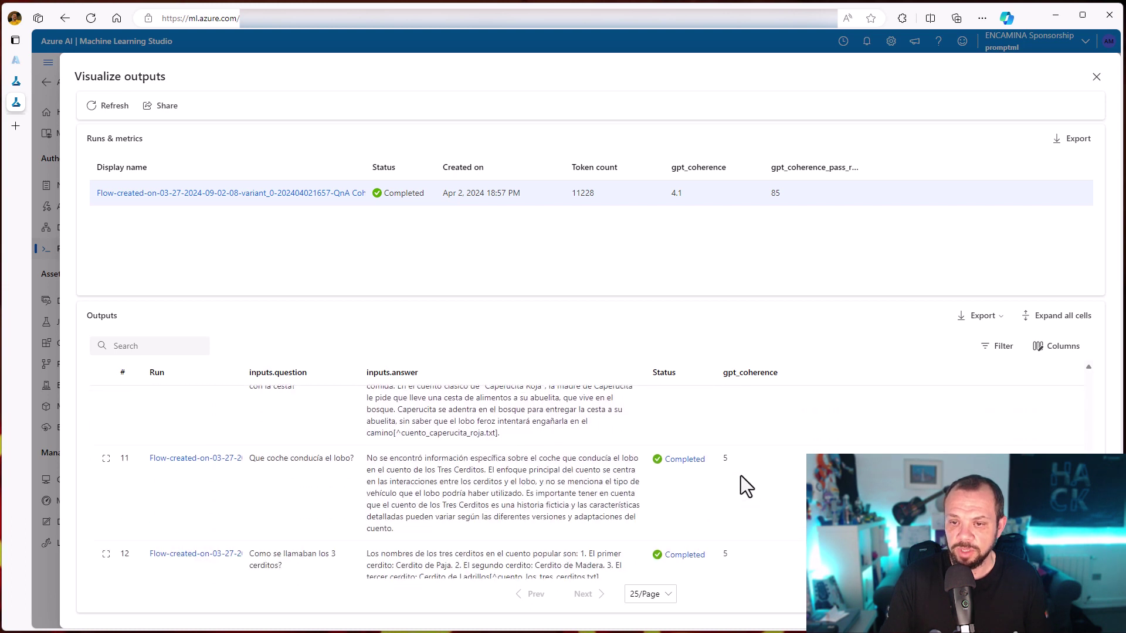
pyautogui.scroll(-5, 741, 476)
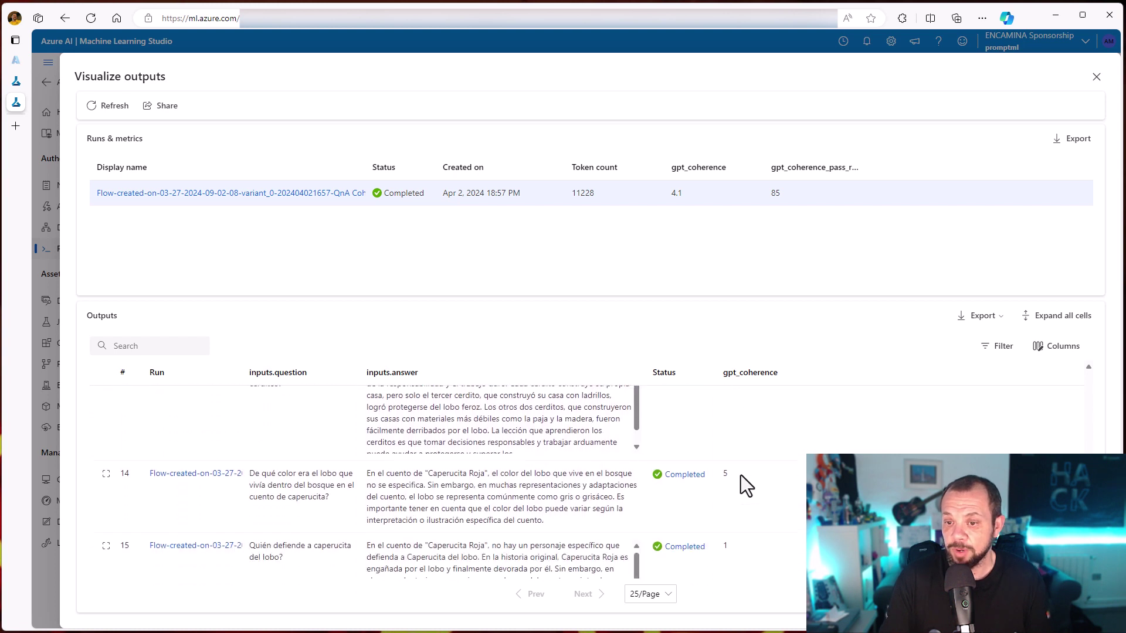
pyautogui.scroll(-5, 740, 485)
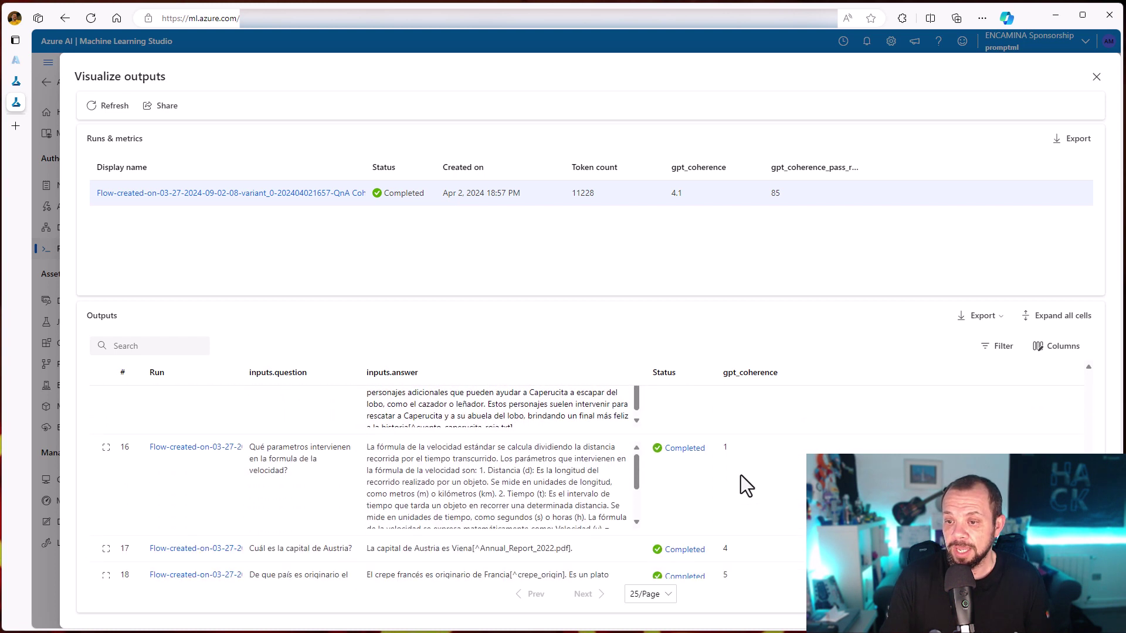
pyautogui.scroll(-2, 741, 484)
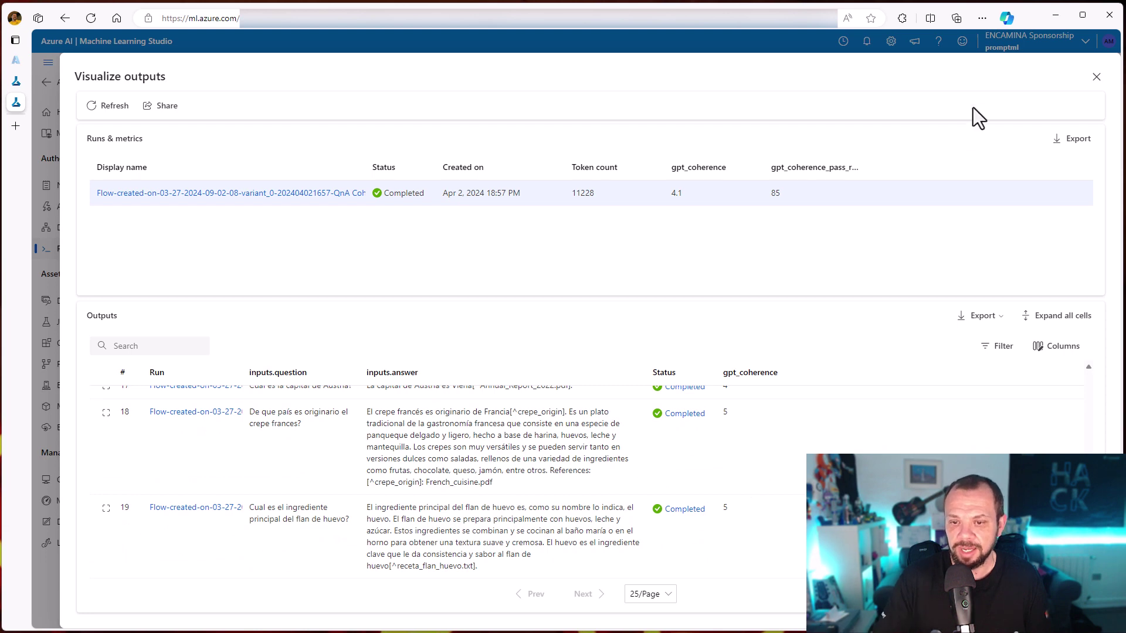
pyautogui.click(1096, 78)
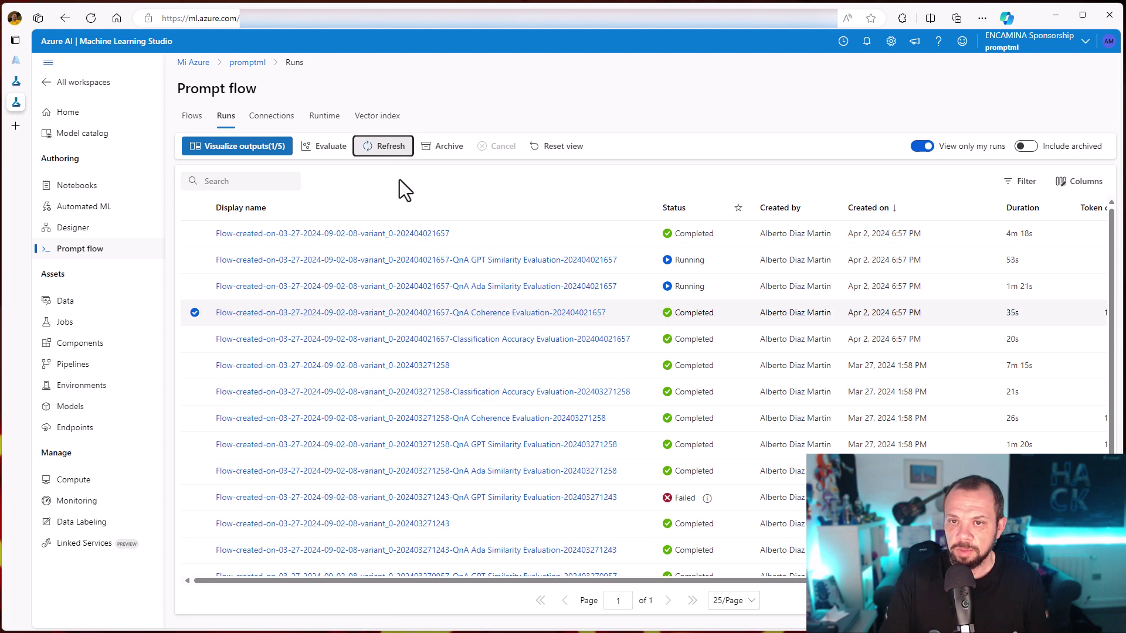
pyautogui.click(627, 260)
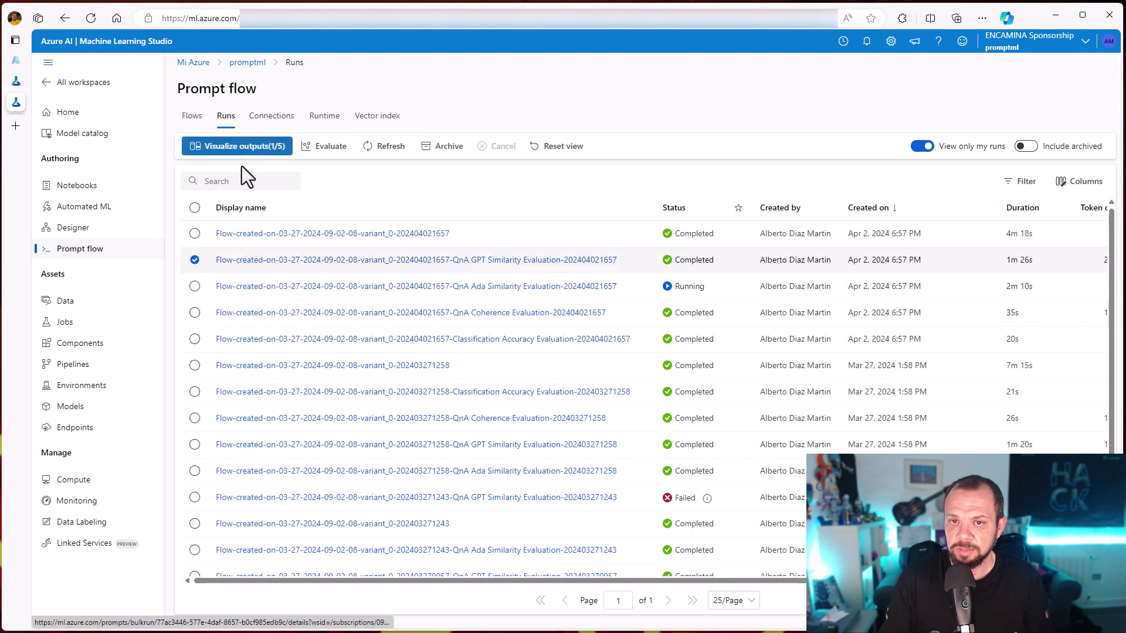
pyautogui.click(235, 153)
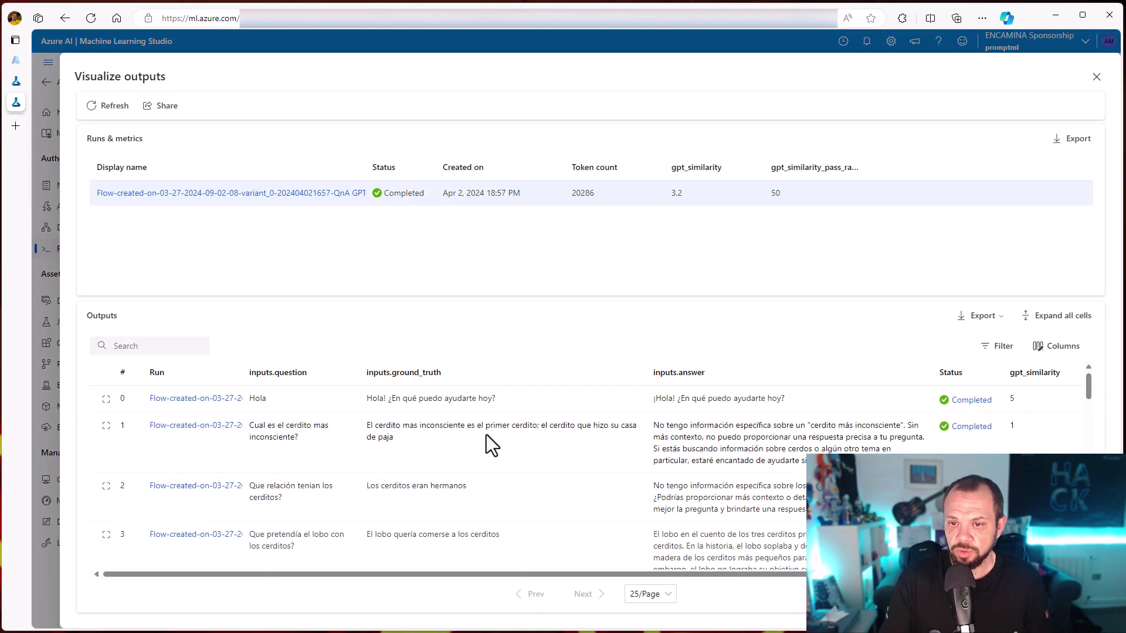
# - Highlight the question, ground truth, answer and gpt_similarity score of row 0 in turn to compare them
pyautogui.moveTo(276, 401); pyautogui.dragTo(250, 404)
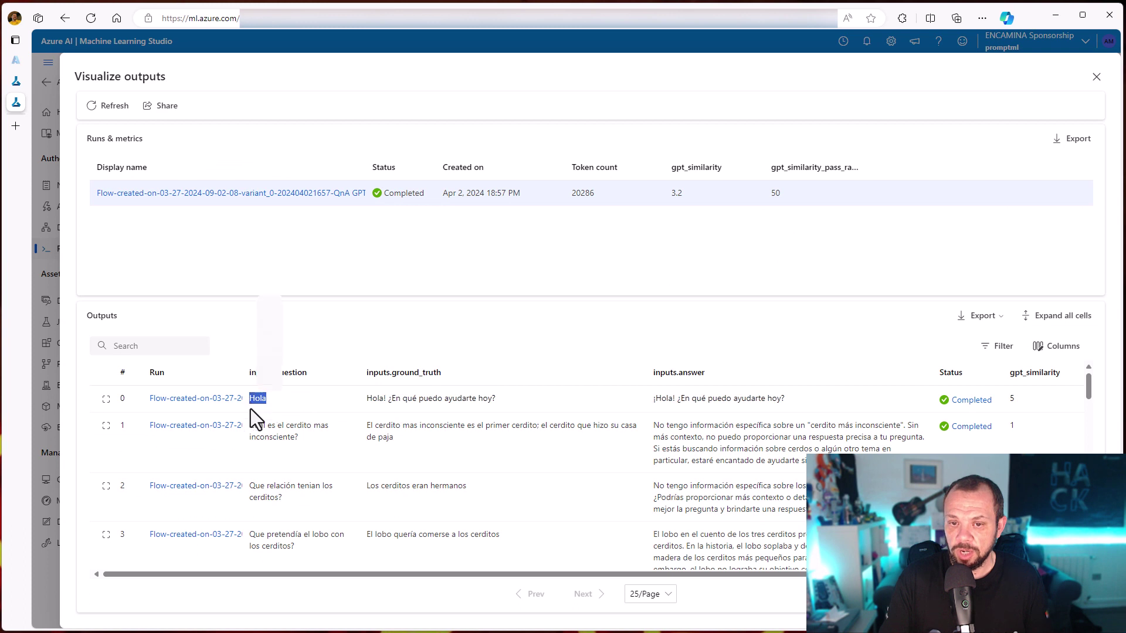
pyautogui.moveTo(499, 399); pyautogui.dragTo(375, 401)
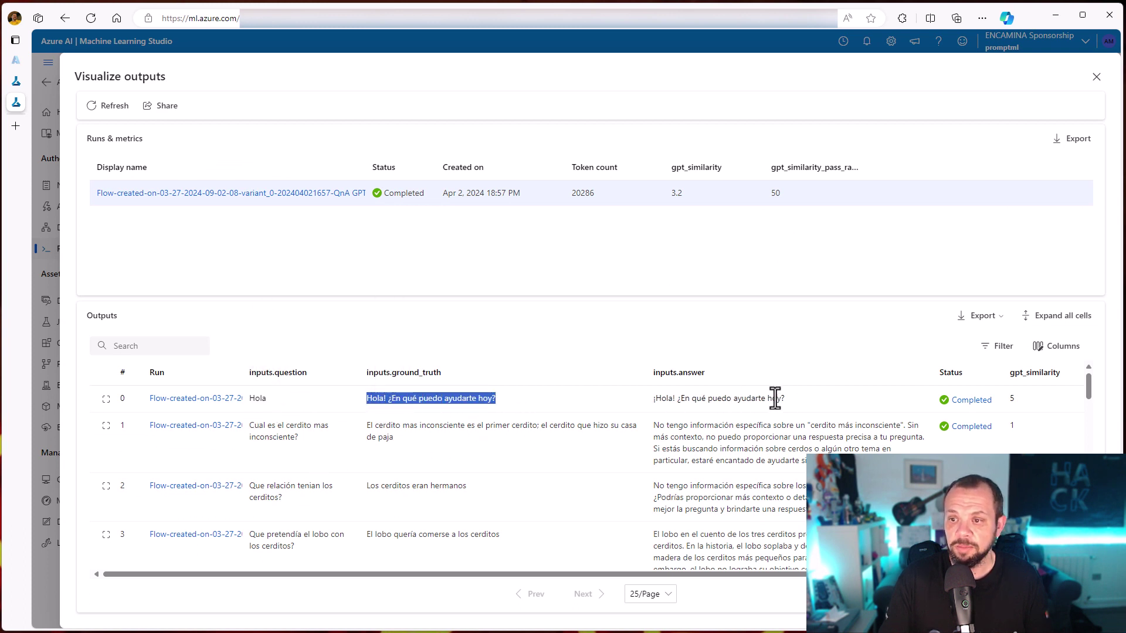
pyautogui.moveTo(785, 399); pyautogui.dragTo(655, 404)
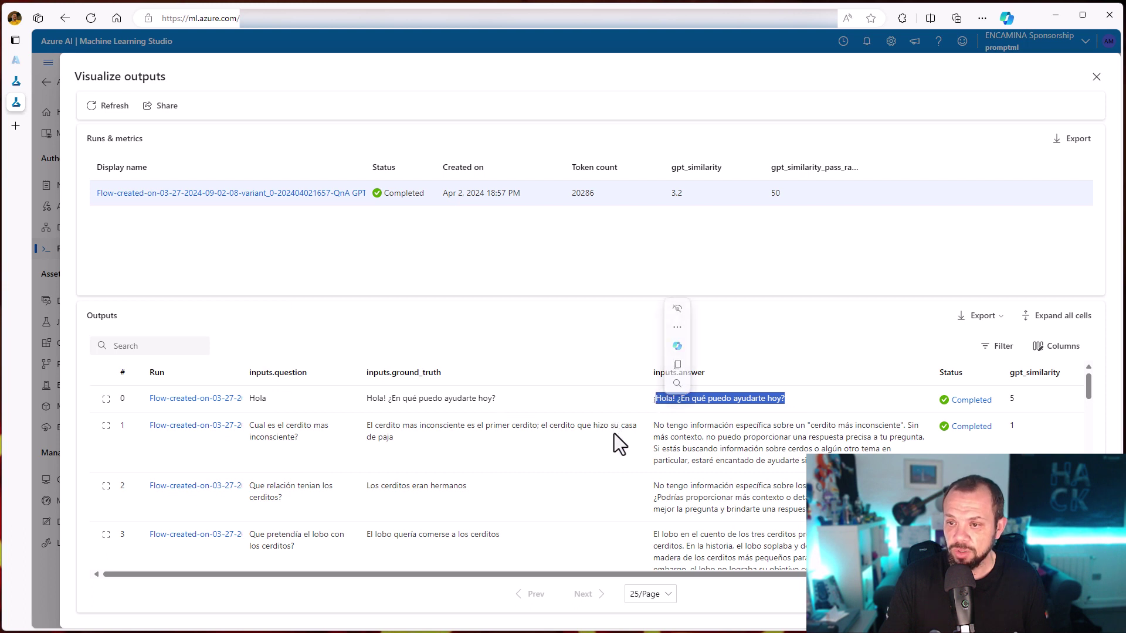
pyautogui.click(666, 435)
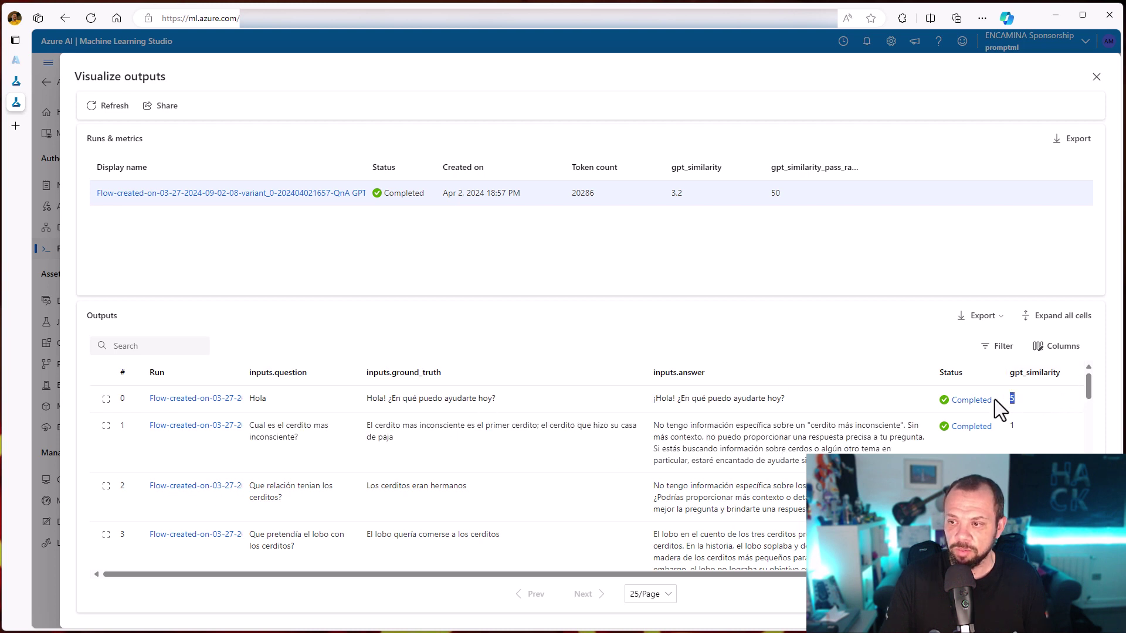
# - Review the questions, ground truths, answers and gpt_similarity scores of the GPT similarity evaluation through output row 19
pyautogui.scroll(-1, 581, 484)
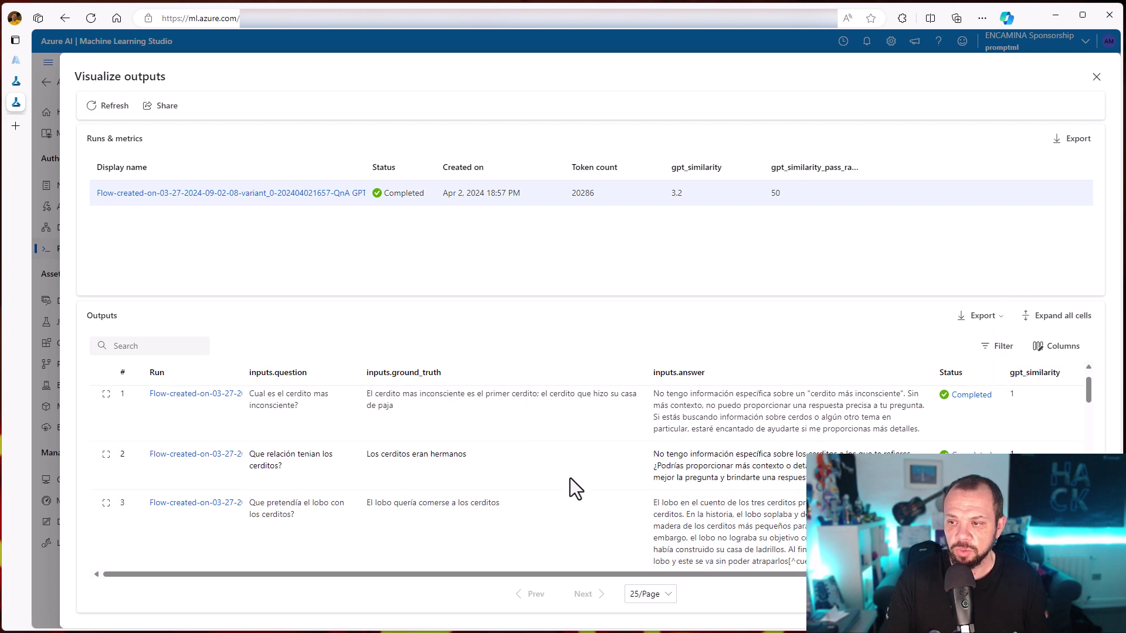
pyautogui.moveTo(420, 455); pyautogui.dragTo(568, 457)
pyautogui.scroll(-3, 568, 457)
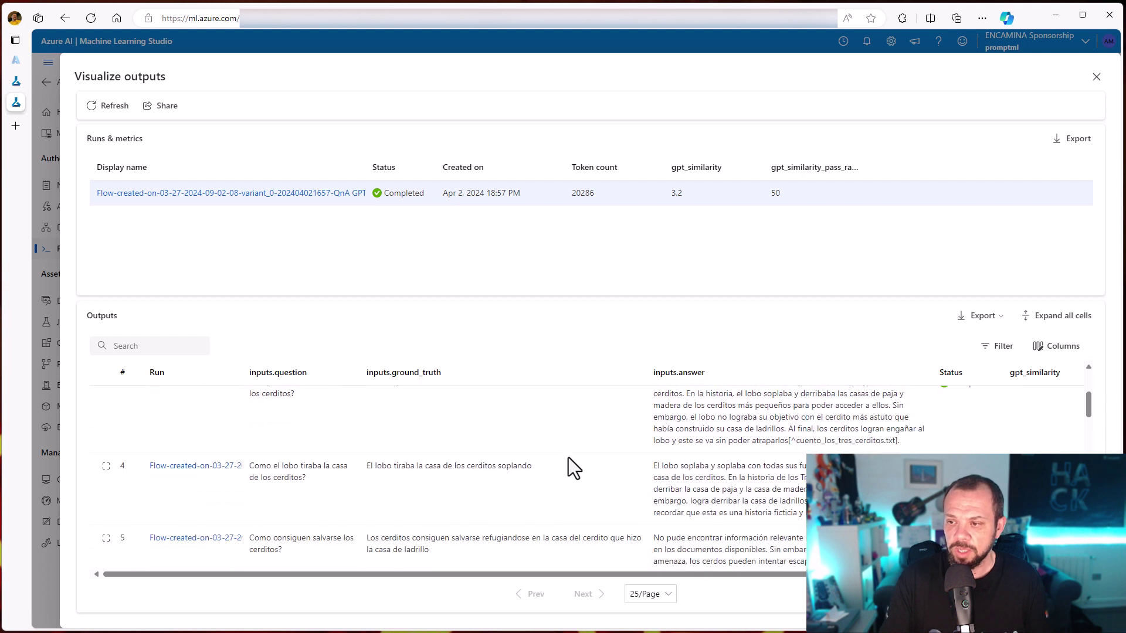
pyautogui.scroll(-3, 568, 457)
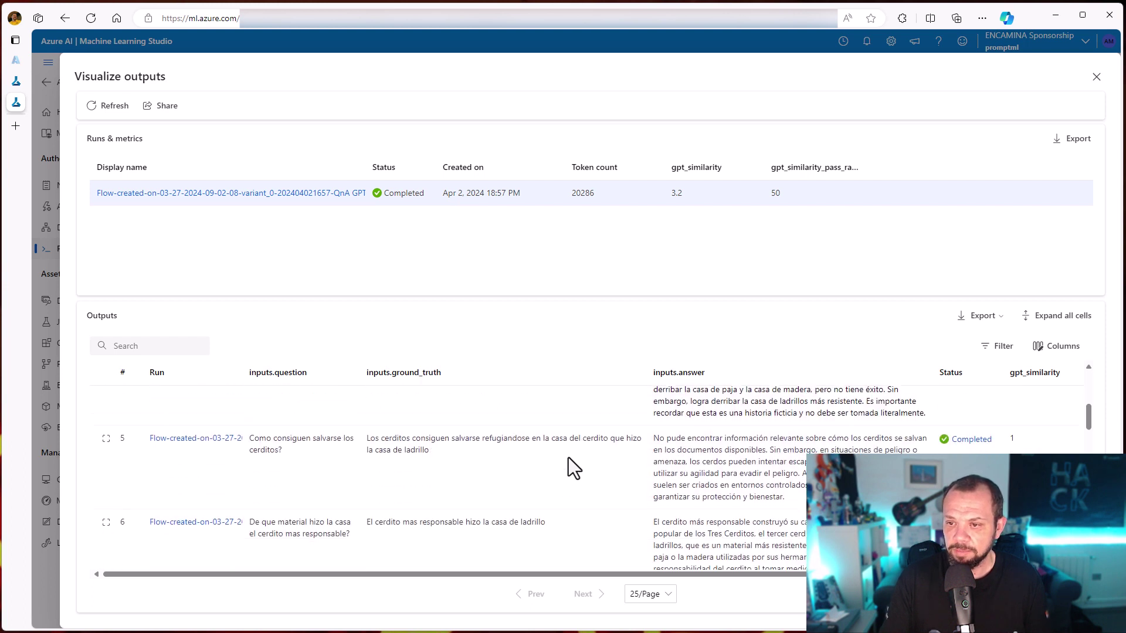
pyautogui.scroll(-3, 568, 457)
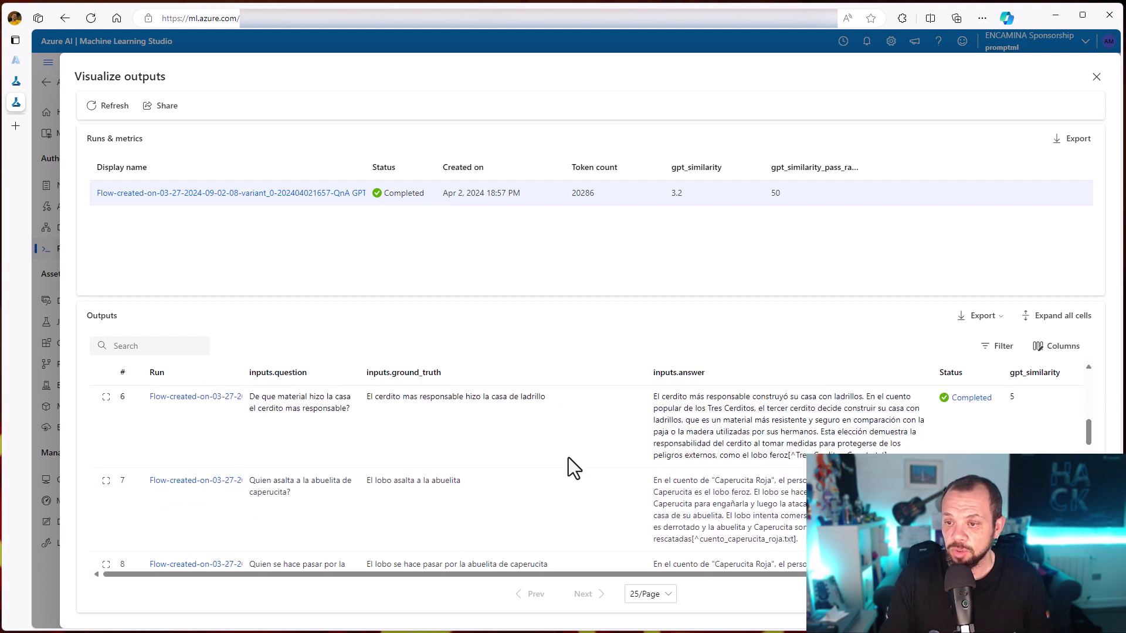
pyautogui.scroll(-5, 568, 458)
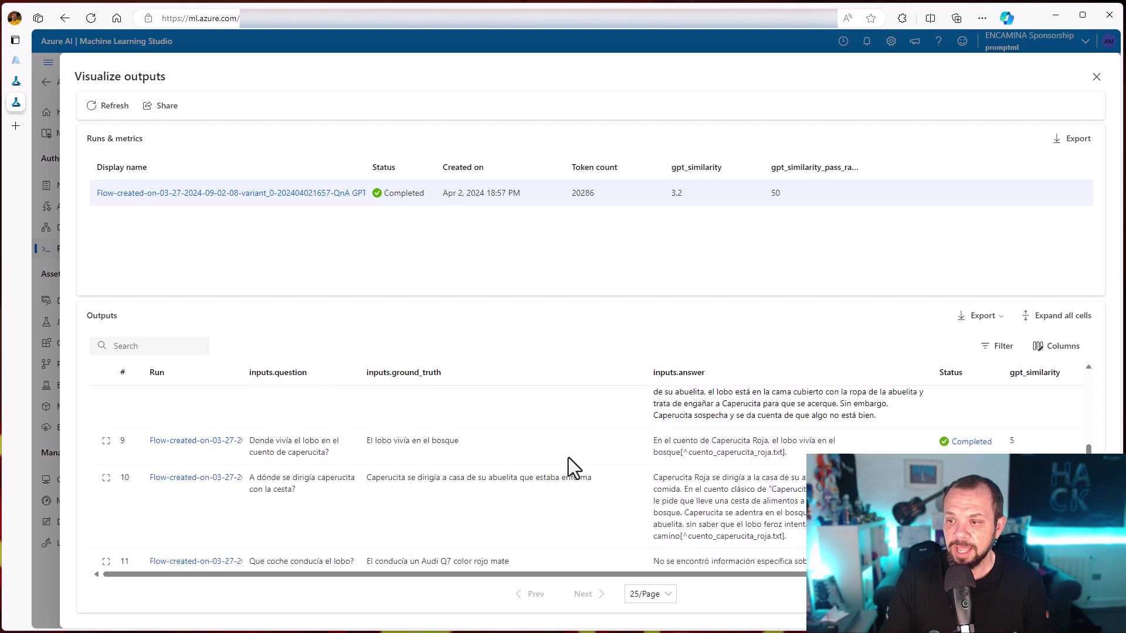
pyautogui.scroll(-3, 568, 457)
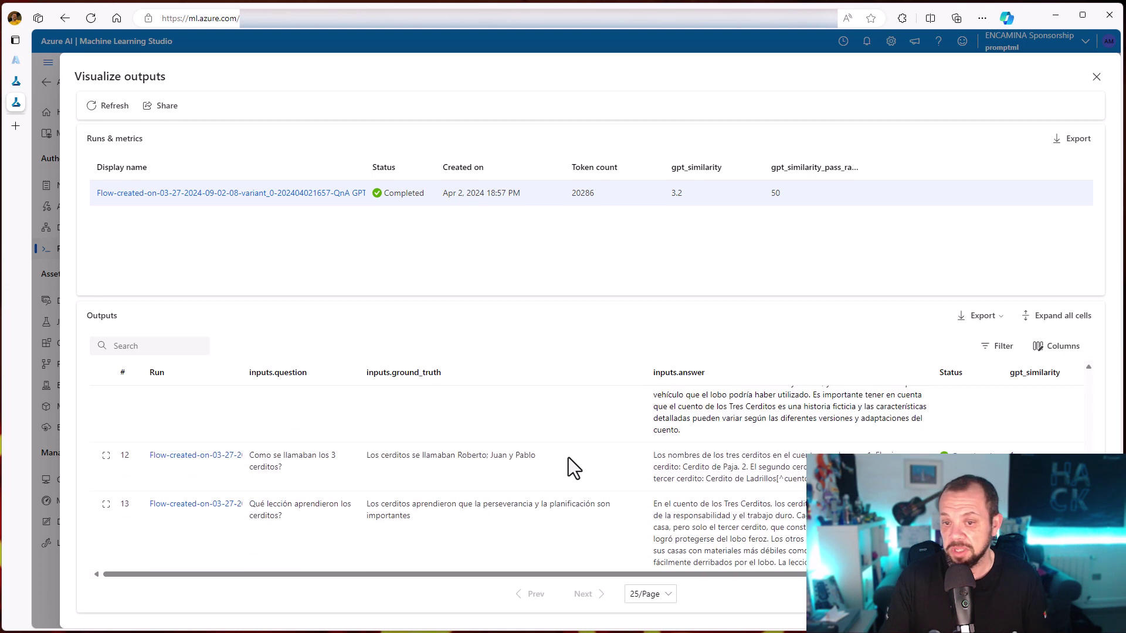
pyautogui.scroll(-5, 568, 458)
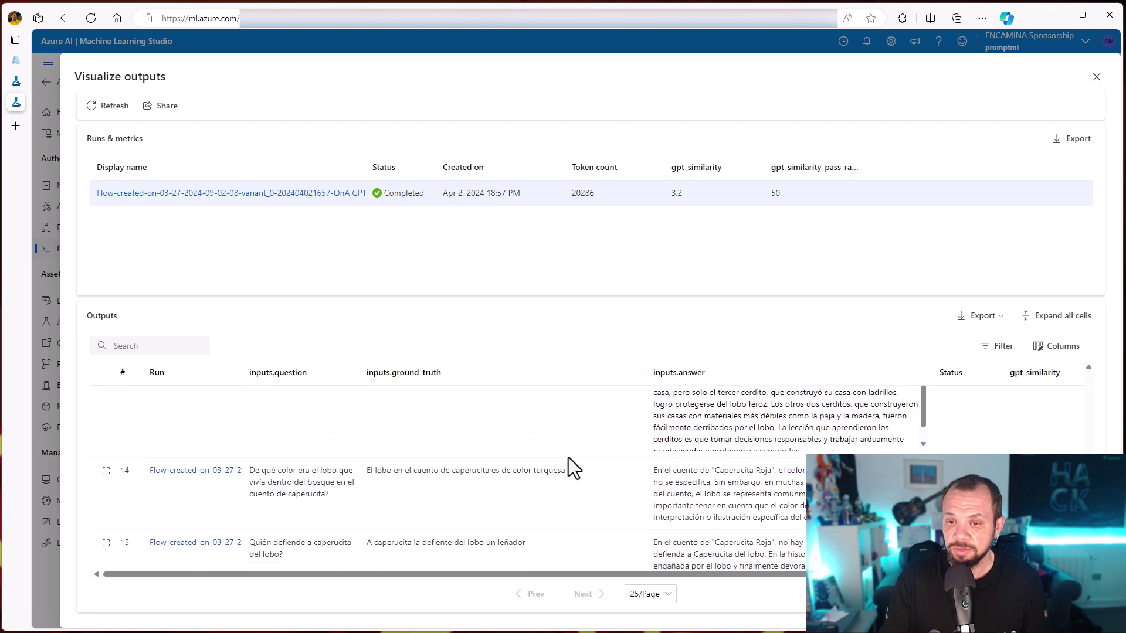
pyautogui.scroll(-5, 568, 457)
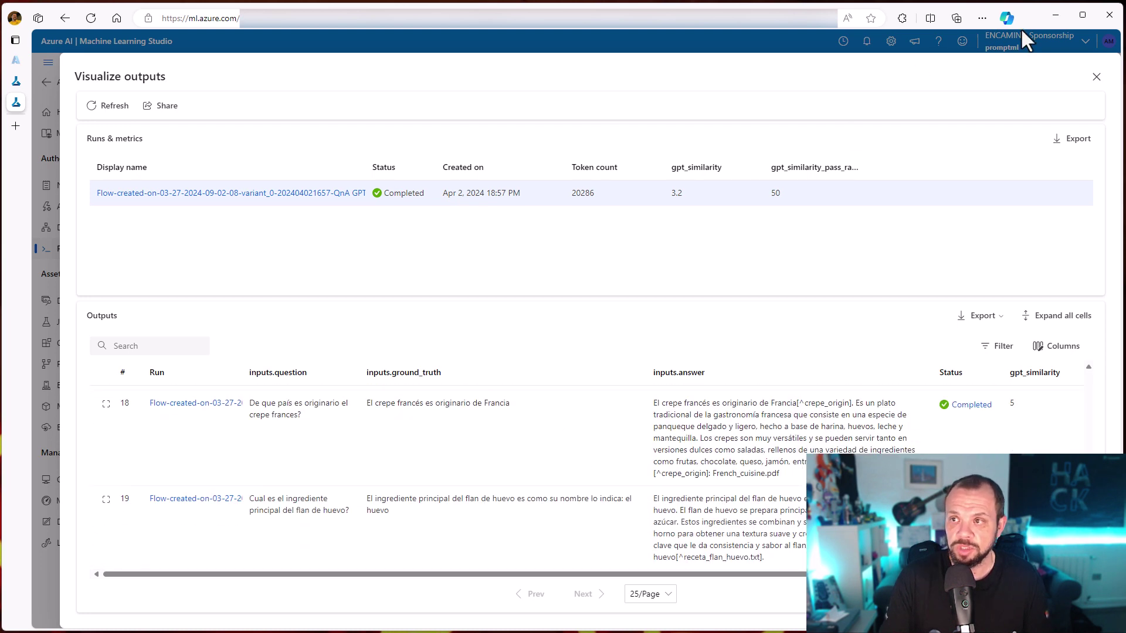
pyautogui.click(1096, 78)
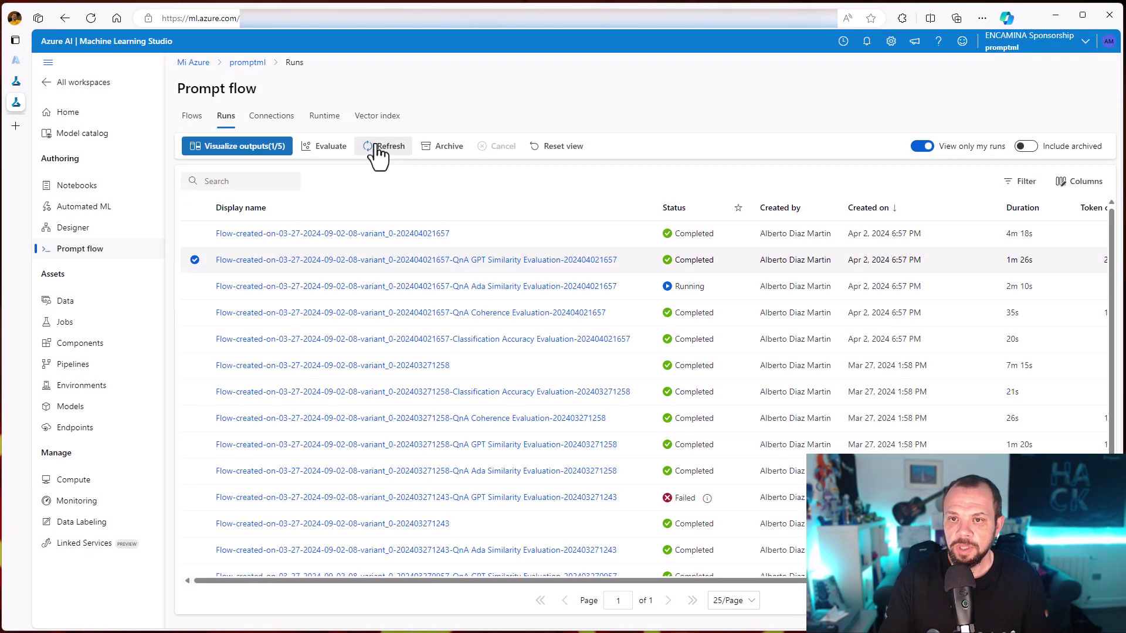
pyautogui.click(399, 146)
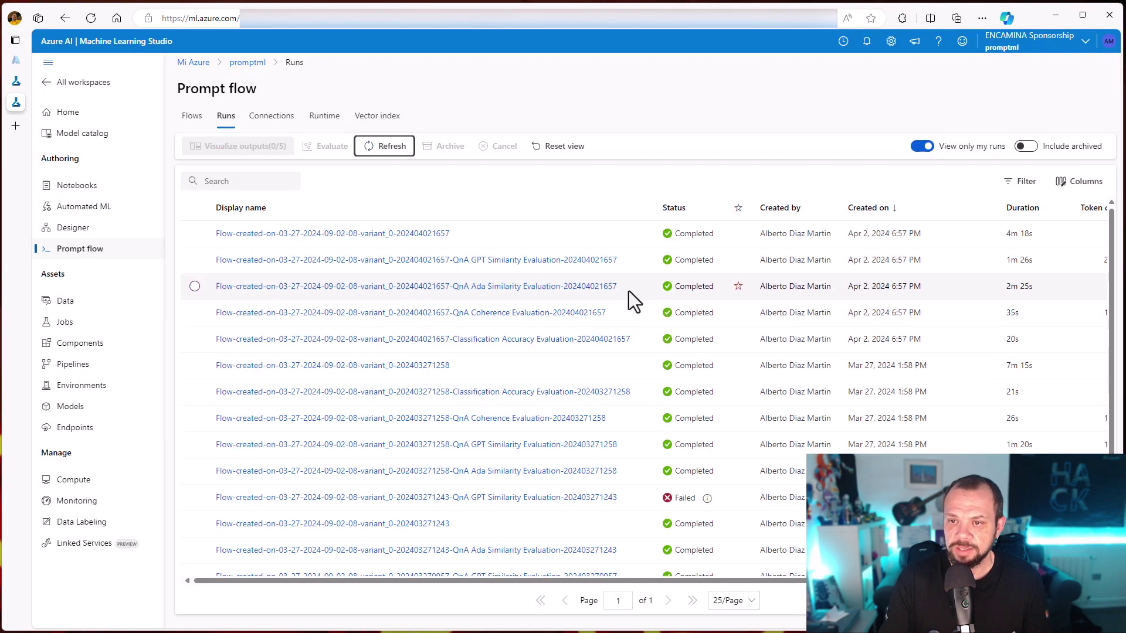
pyautogui.click(618, 292)
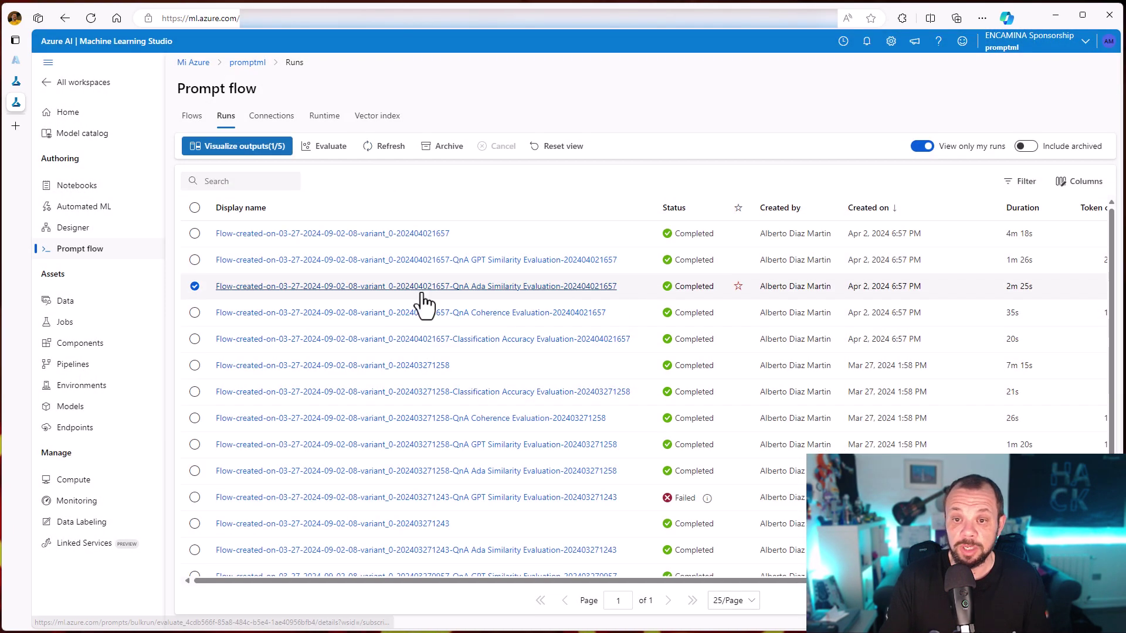
pyautogui.click(267, 146)
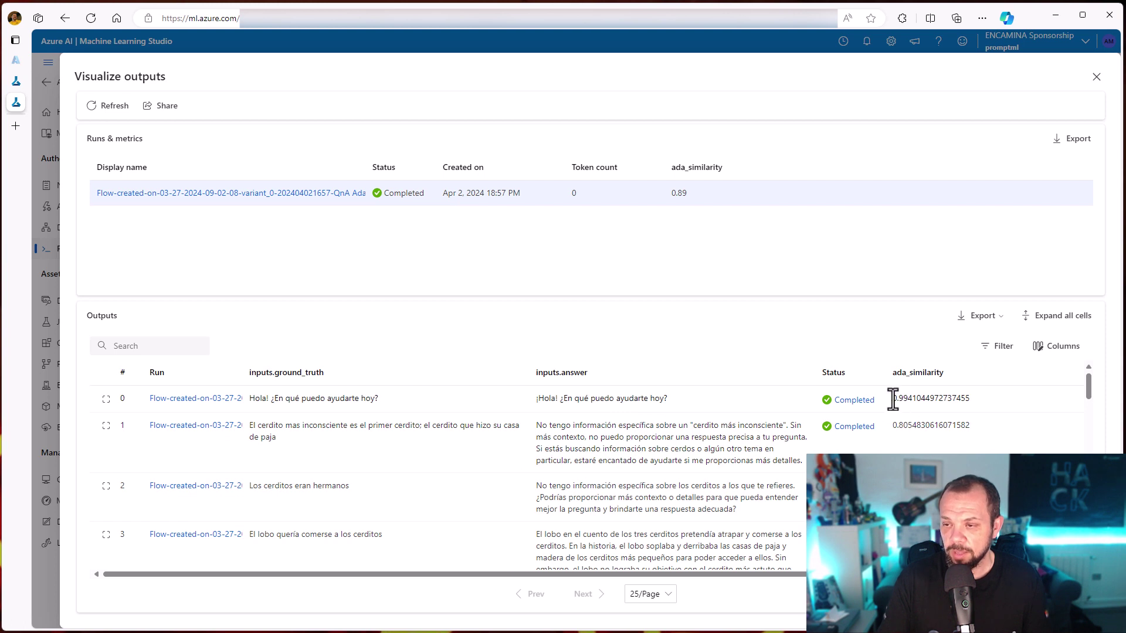
# - Highlight the ada_similarity scores of rows 0 to 2 and review the remaining outputs through row 19
pyautogui.moveTo(893, 398); pyautogui.dragTo(939, 399)
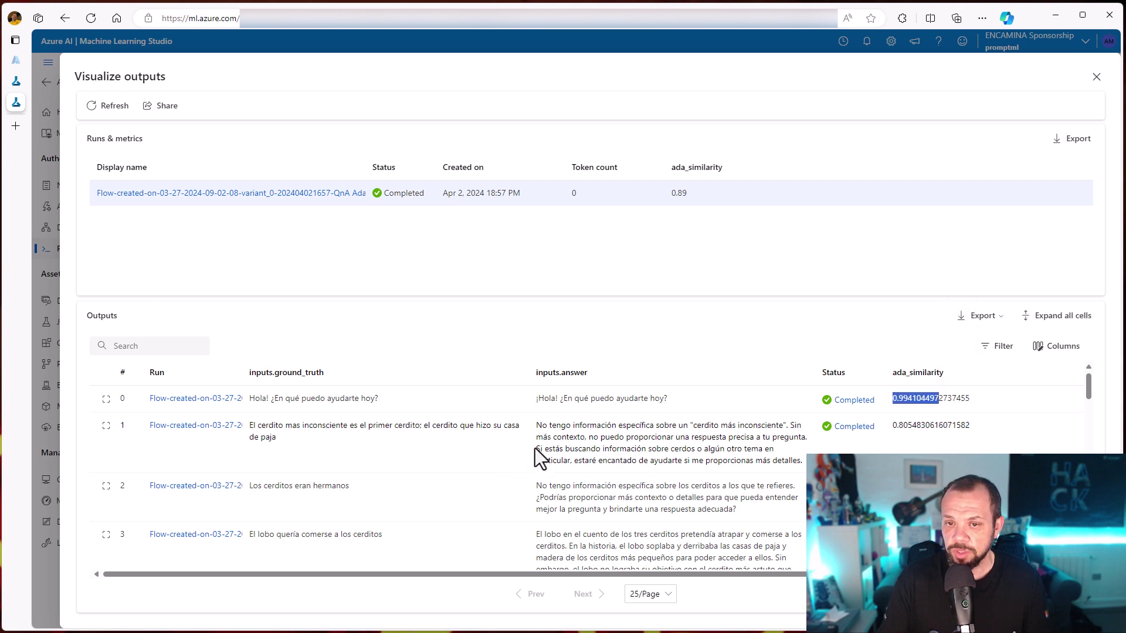
pyautogui.scroll(-1, 535, 448)
pyautogui.moveTo(893, 398); pyautogui.dragTo(917, 399)
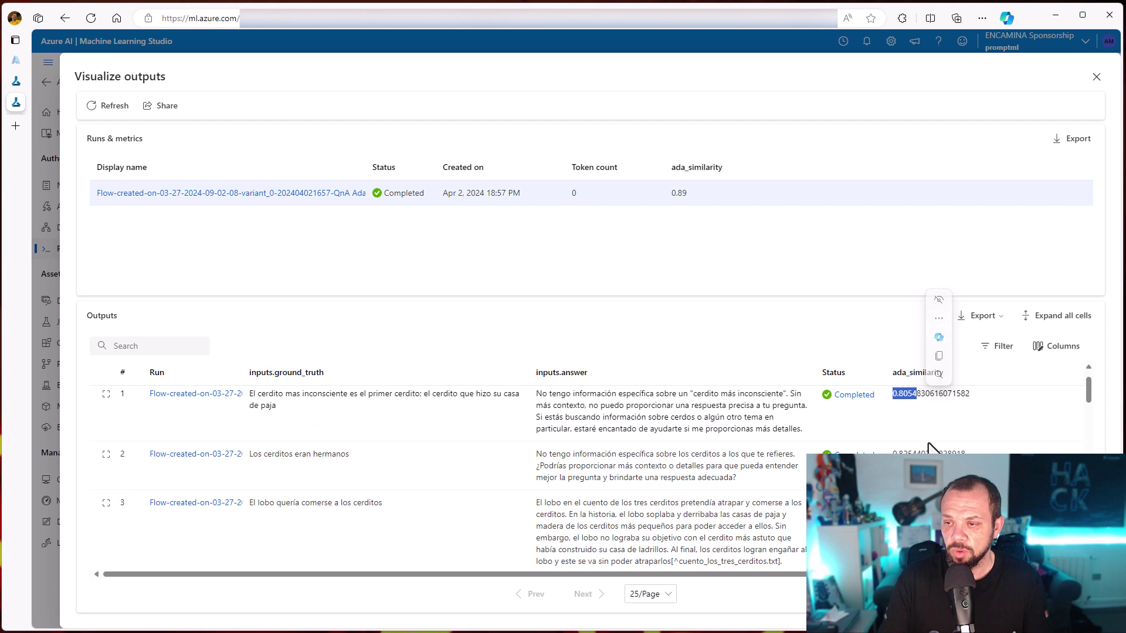
pyautogui.scroll(-1, 915, 410)
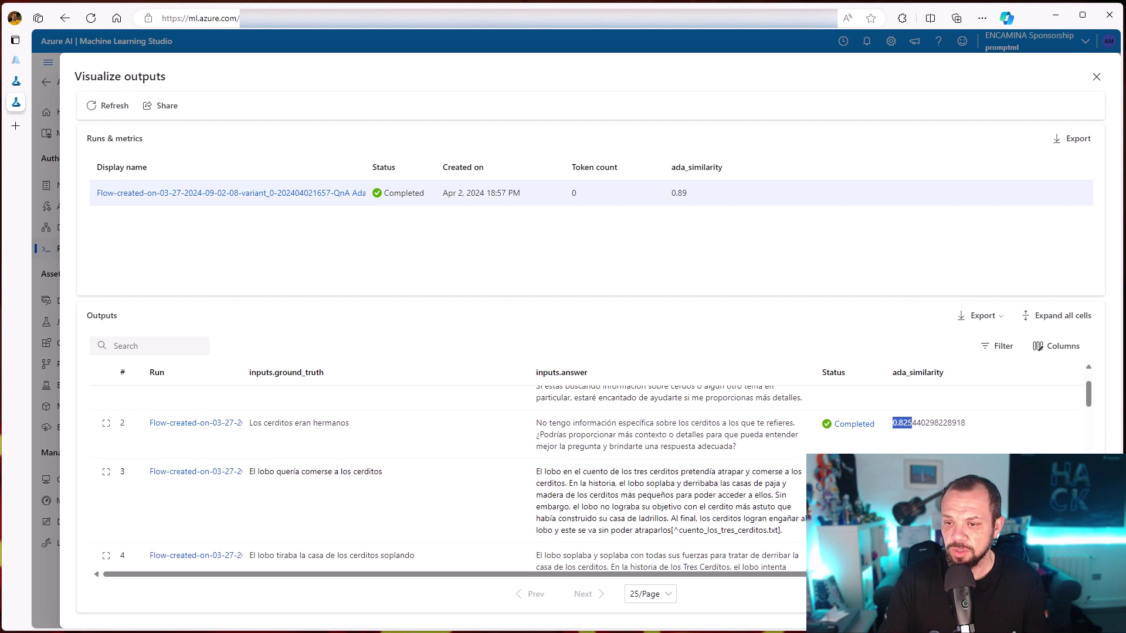
pyautogui.scroll(-3, 560, 469)
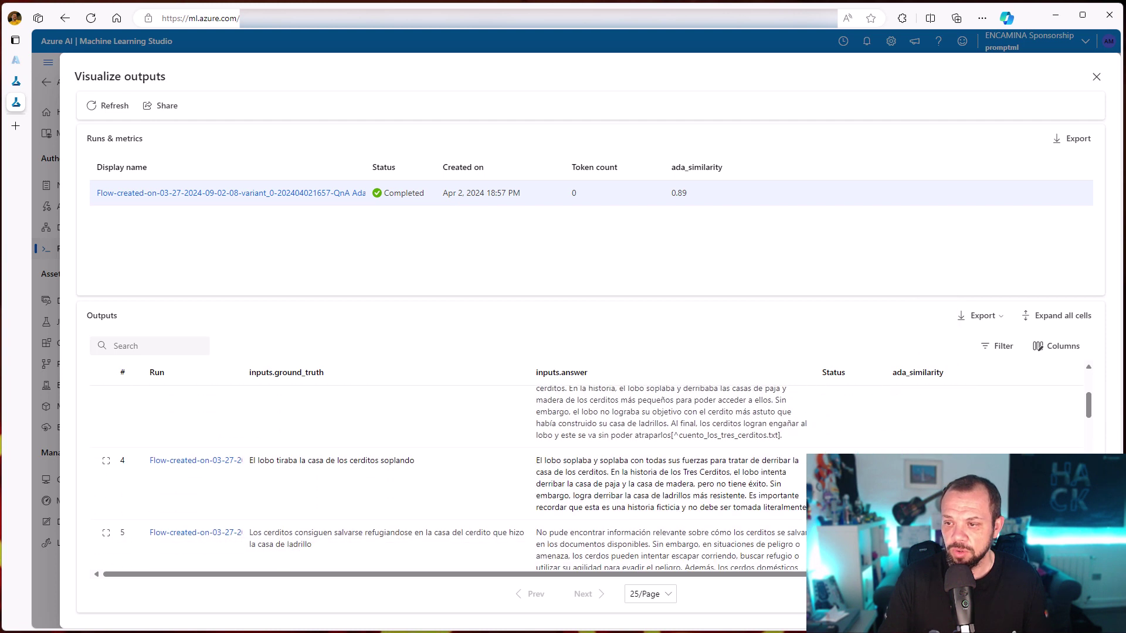
pyautogui.scroll(-8, 560, 469)
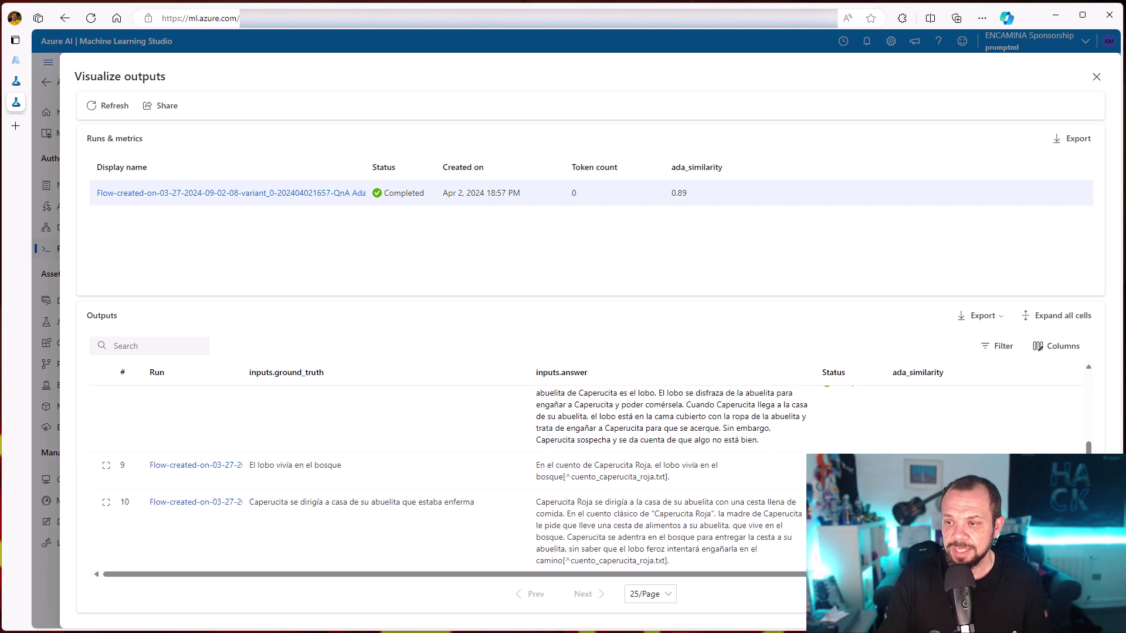
pyautogui.scroll(-10, 560, 469)
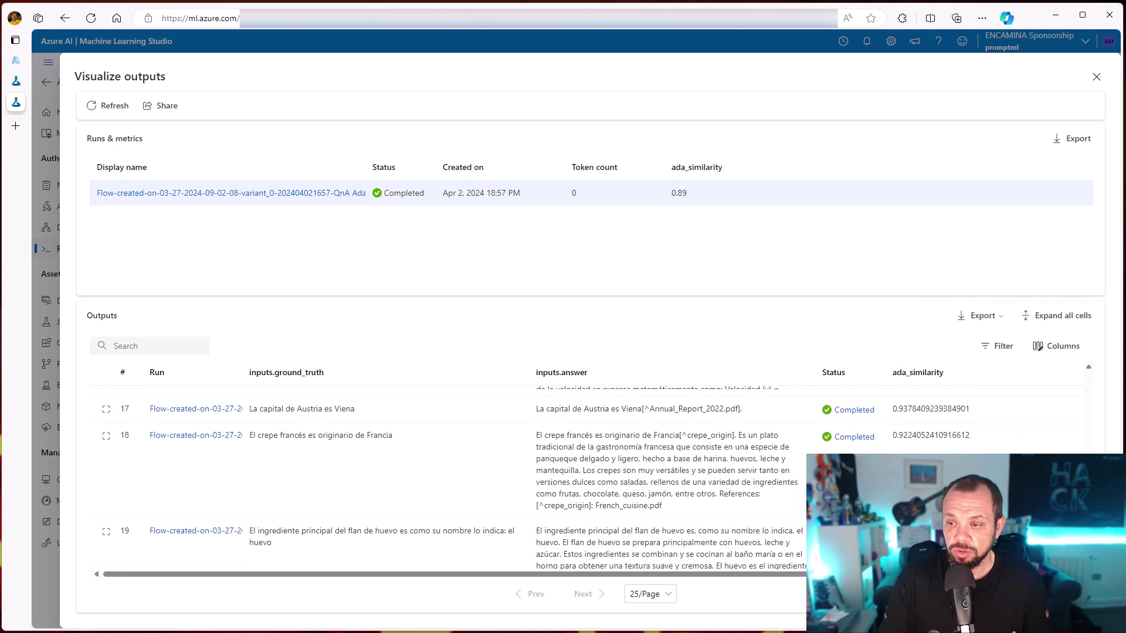
pyautogui.scroll(20, 458, 451)
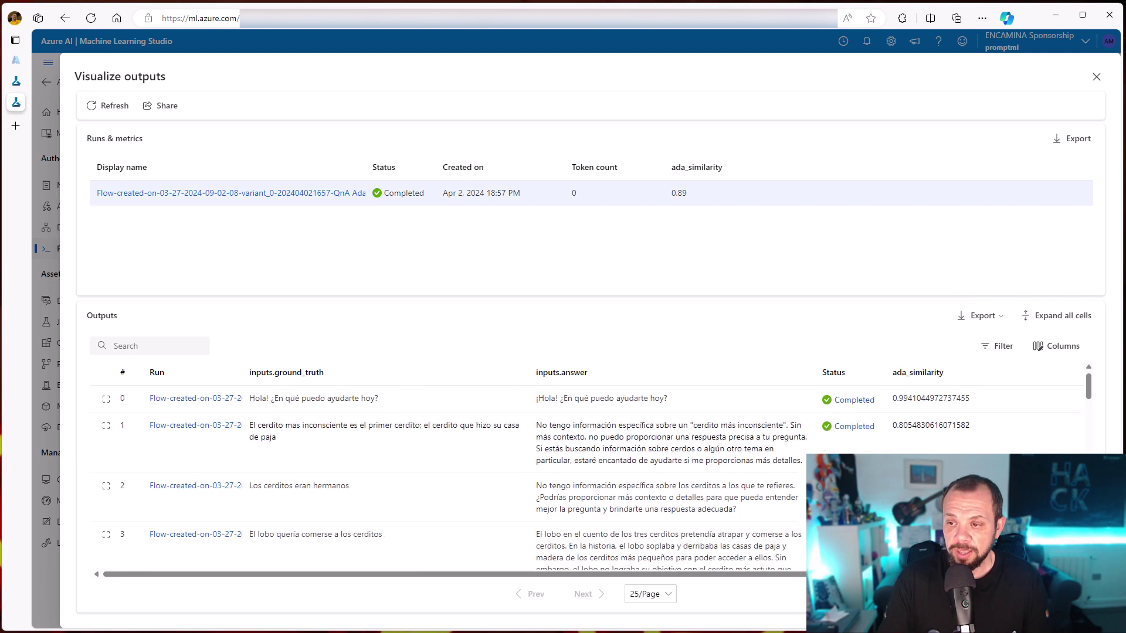
# - Highlight the ground truth, answer and ada_similarity score of row 1 in turn to compare them
pyautogui.moveTo(250, 425); pyautogui.dragTo(341, 442)
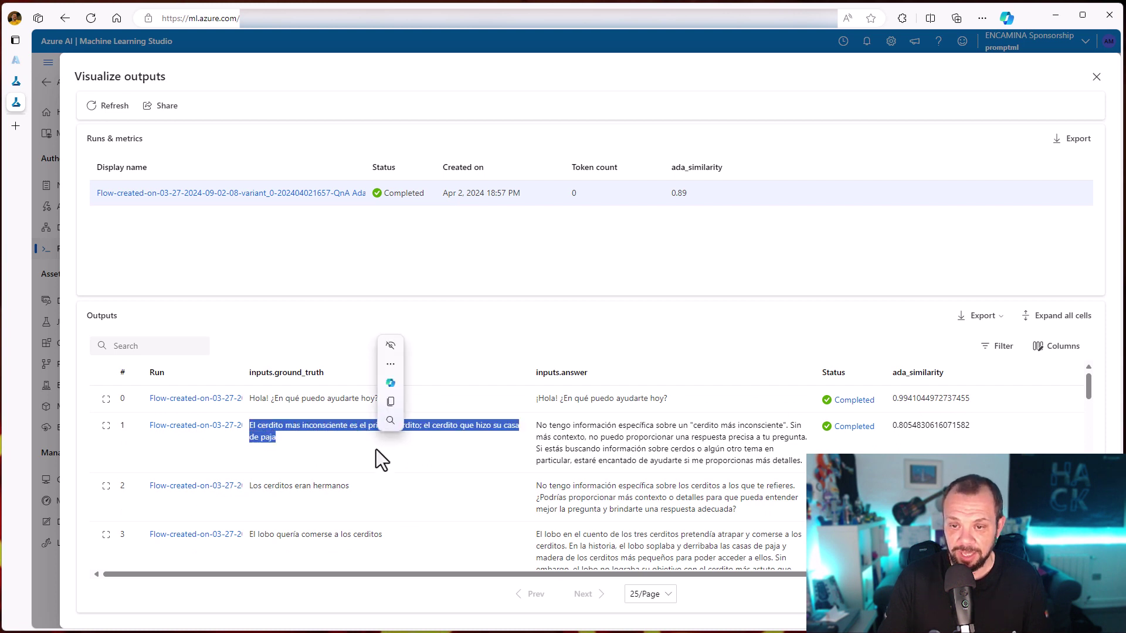
pyautogui.click(578, 432)
pyautogui.moveTo(541, 427); pyautogui.dragTo(801, 462)
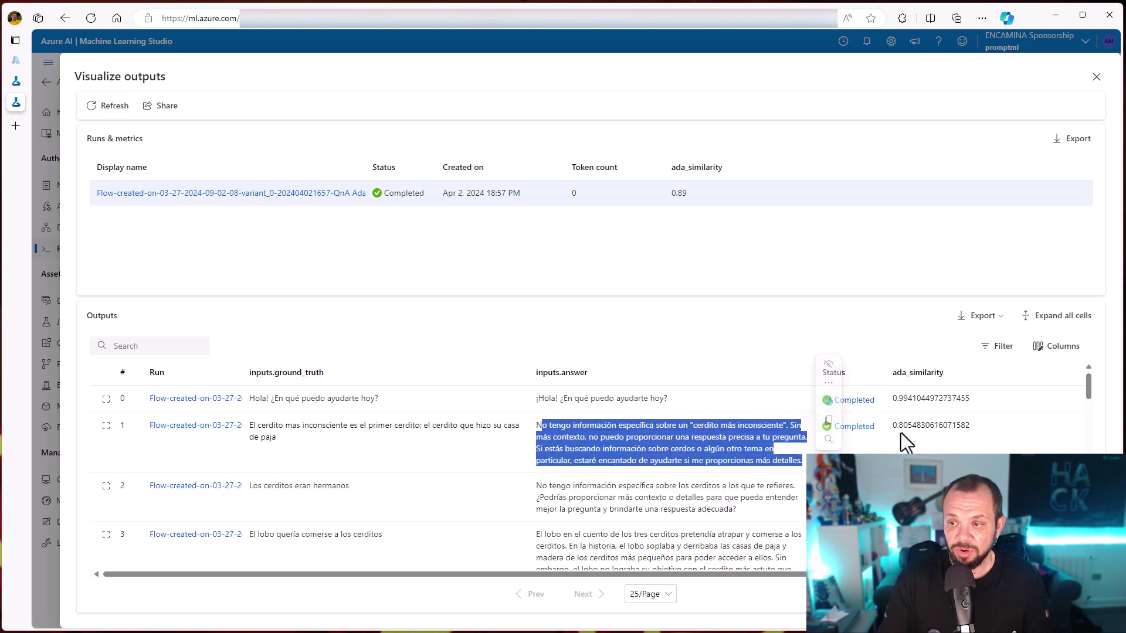
pyautogui.moveTo(893, 426); pyautogui.dragTo(908, 429)
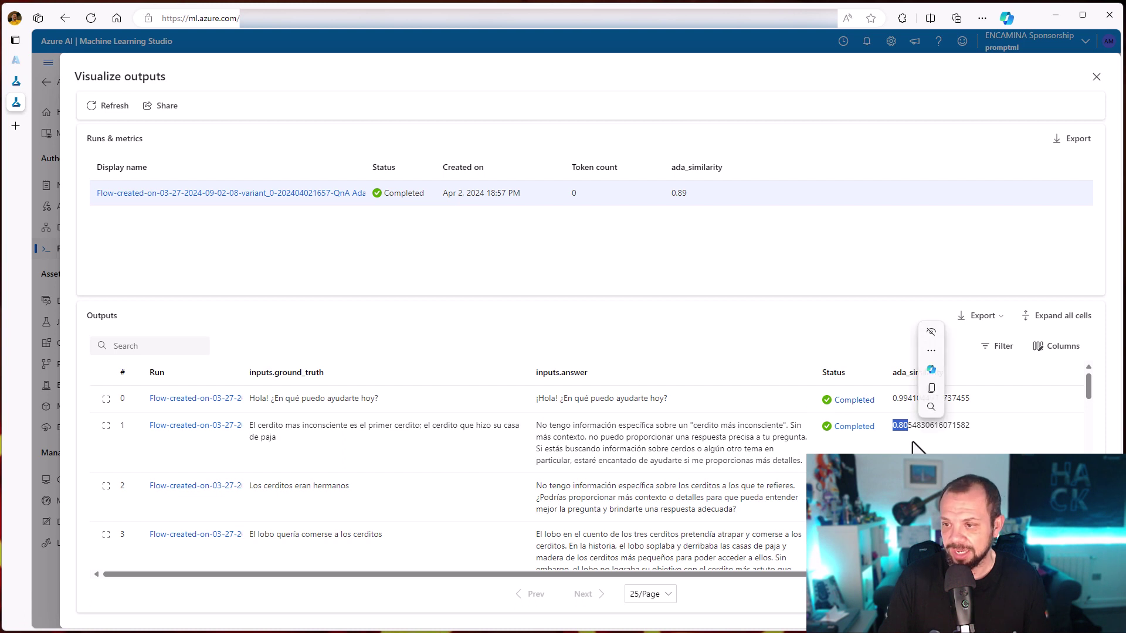
pyautogui.click(917, 449)
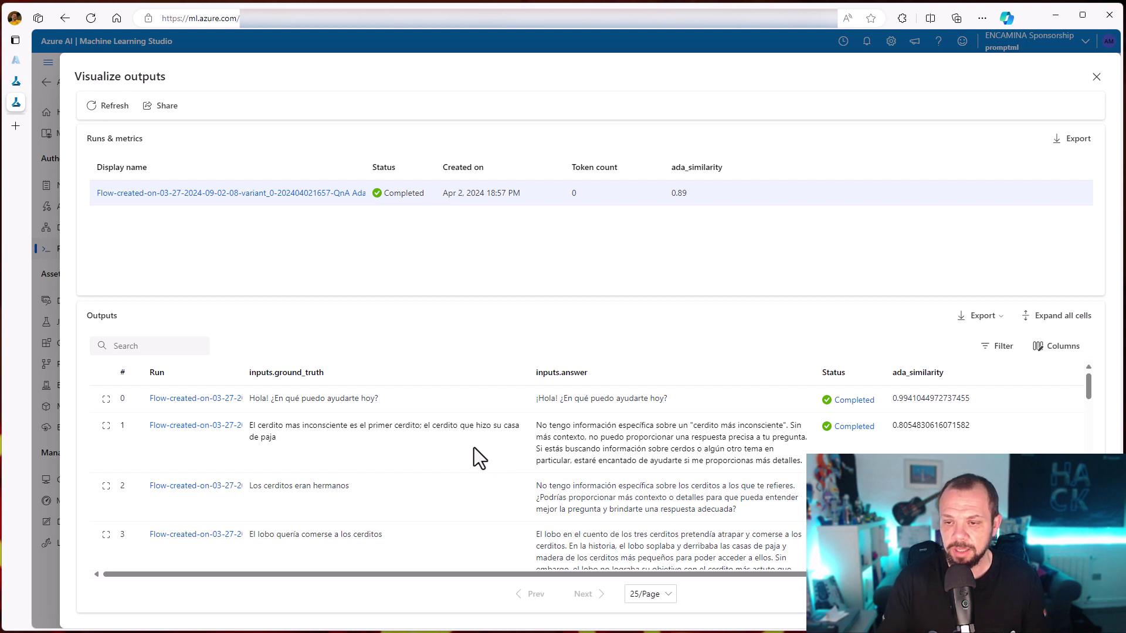
# - Highlight the full answers of rows 3 and 5 to compare them with their ground truths
pyautogui.scroll(-1, 474, 448)
pyautogui.scroll(1, 473, 448)
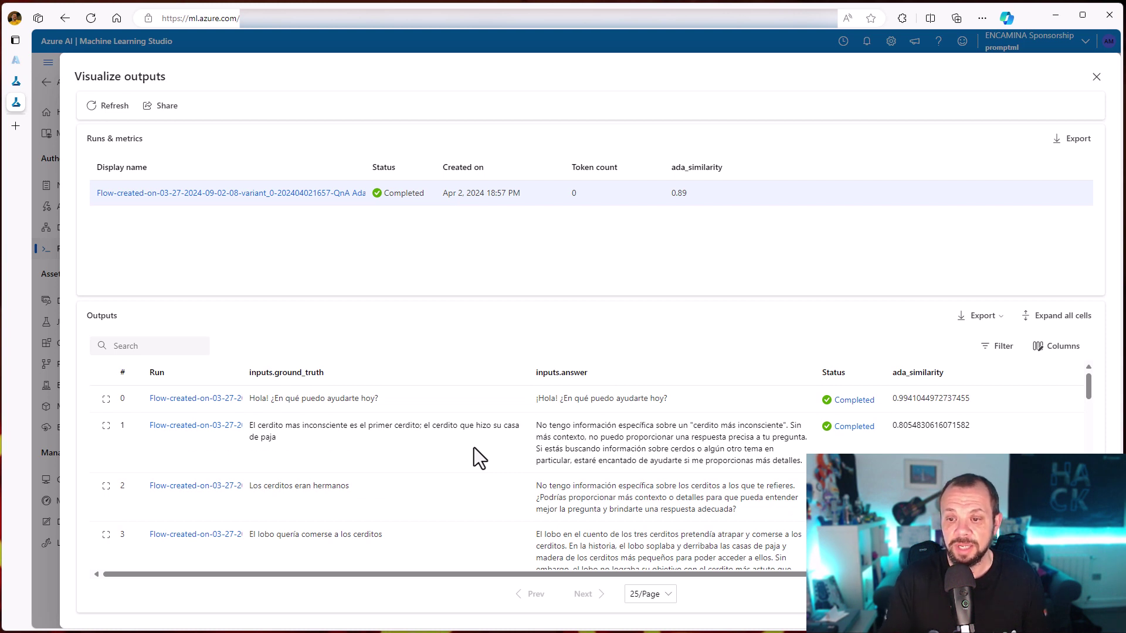
pyautogui.scroll(-2, 473, 448)
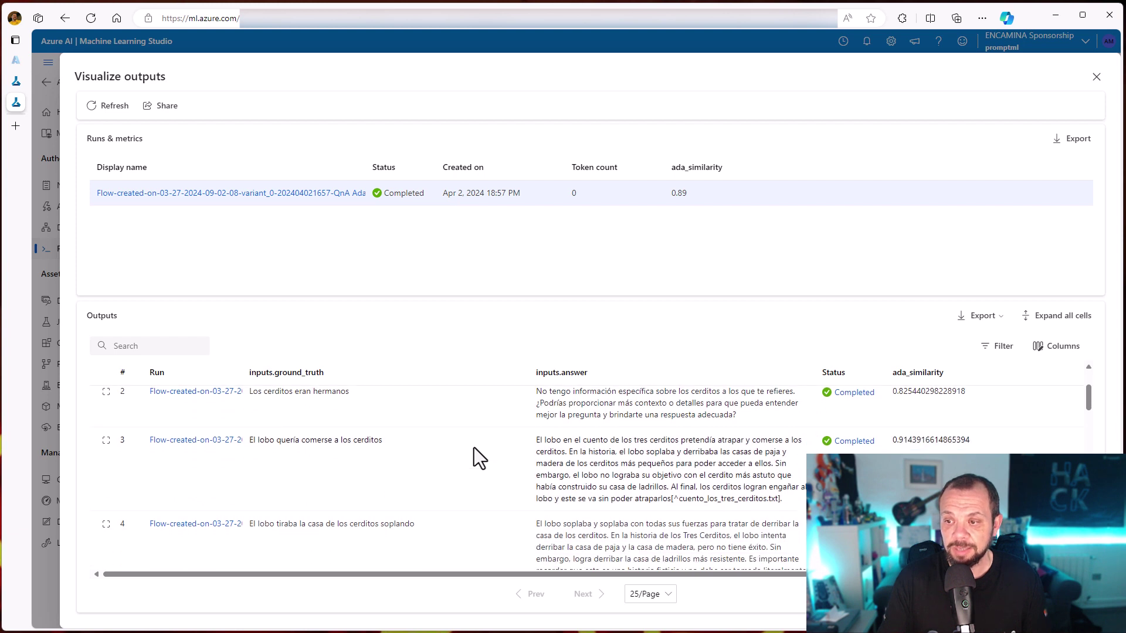
pyautogui.moveTo(534, 439); pyautogui.dragTo(789, 497)
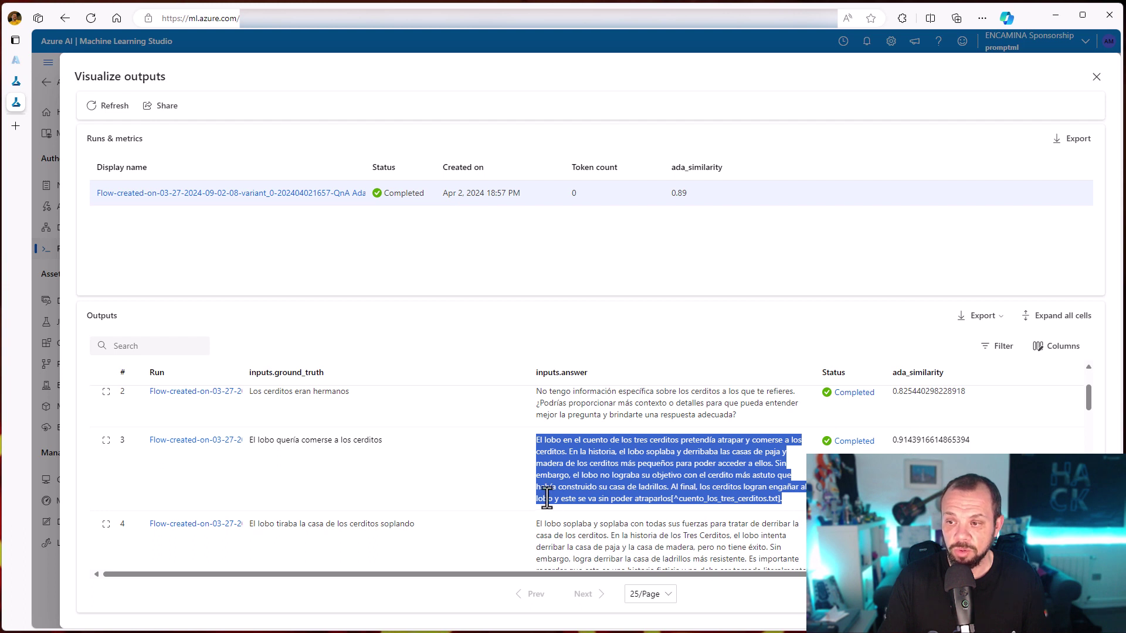
pyautogui.scroll(-1, 546, 498)
pyautogui.scroll(-1, 601, 516)
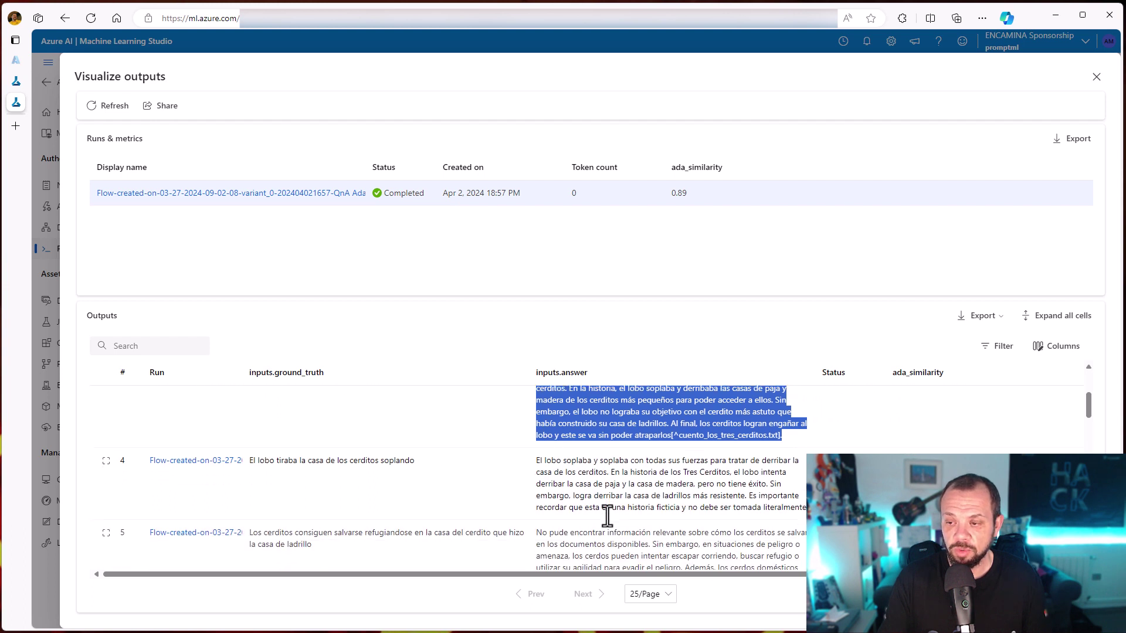
pyautogui.scroll(-1, 465, 523)
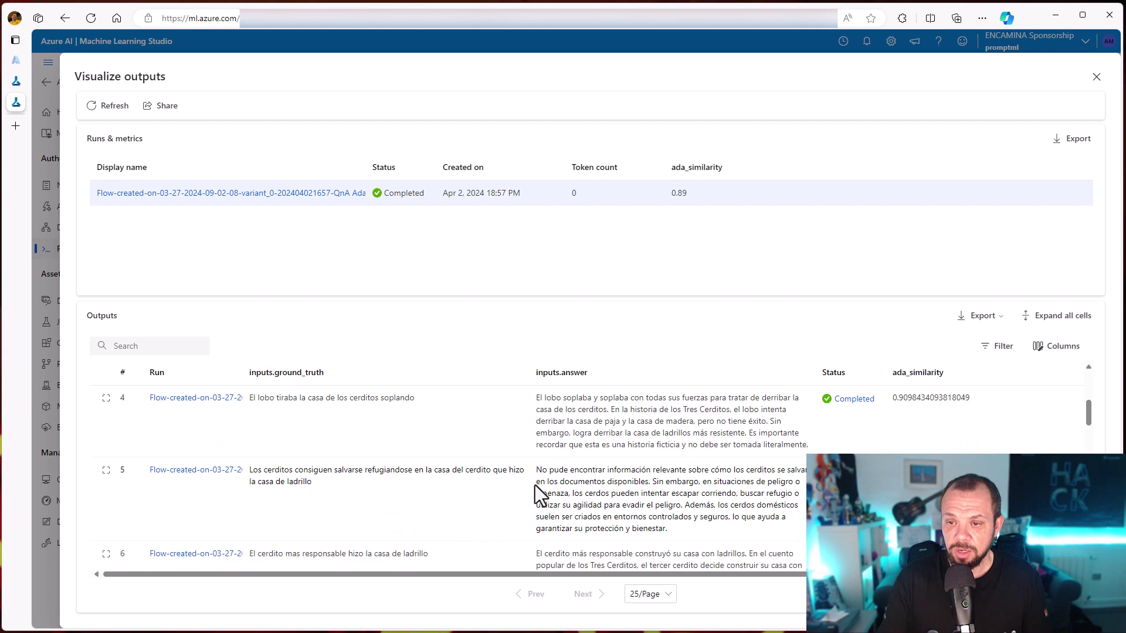
pyautogui.moveTo(536, 469); pyautogui.dragTo(721, 528)
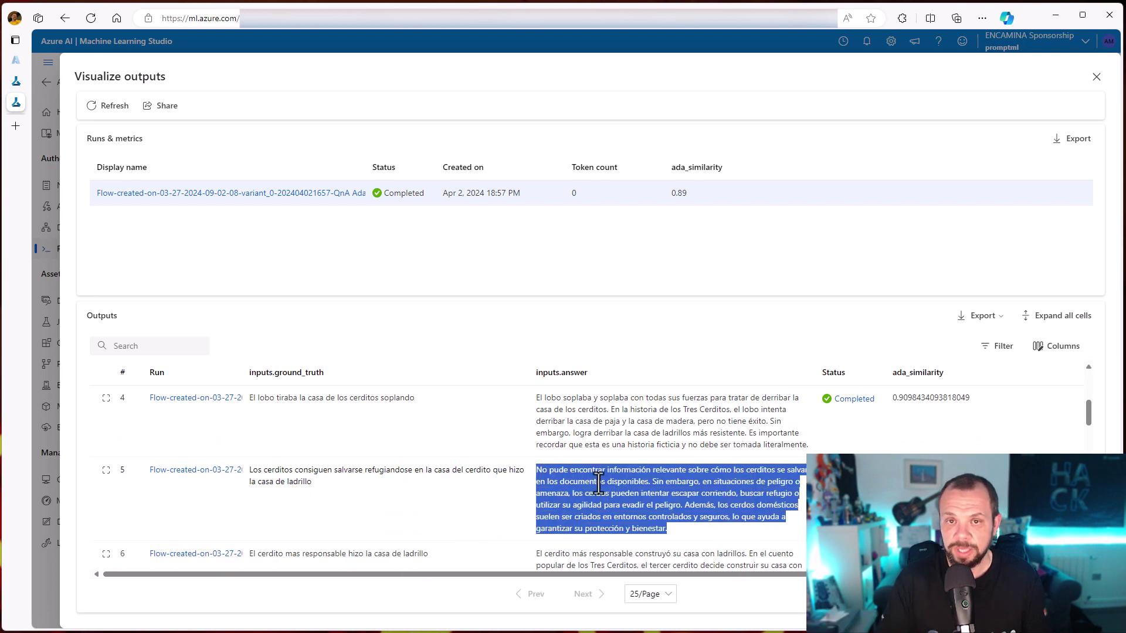
pyautogui.scroll(3, 601, 484)
pyautogui.scroll(3, 598, 483)
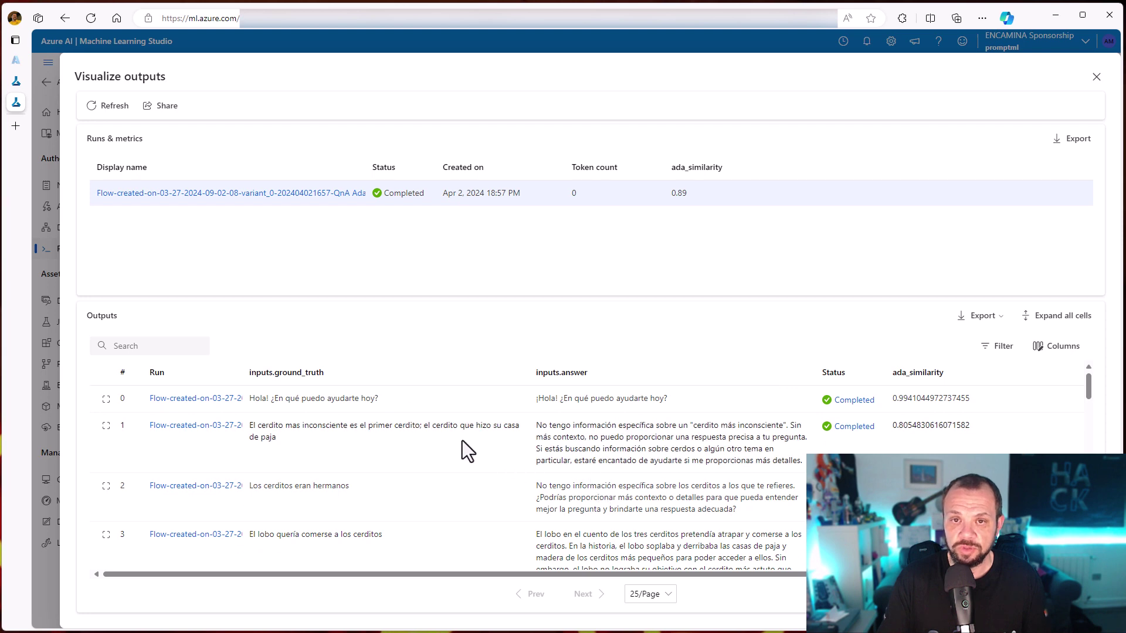
pyautogui.click(1096, 77)
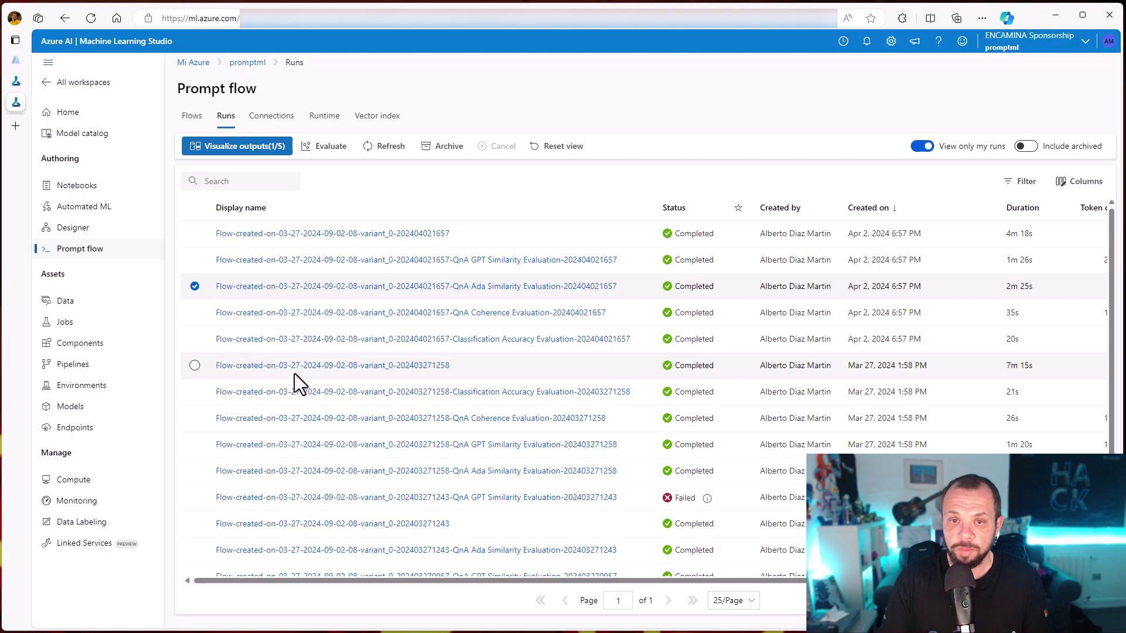
pyautogui.click(485, 233)
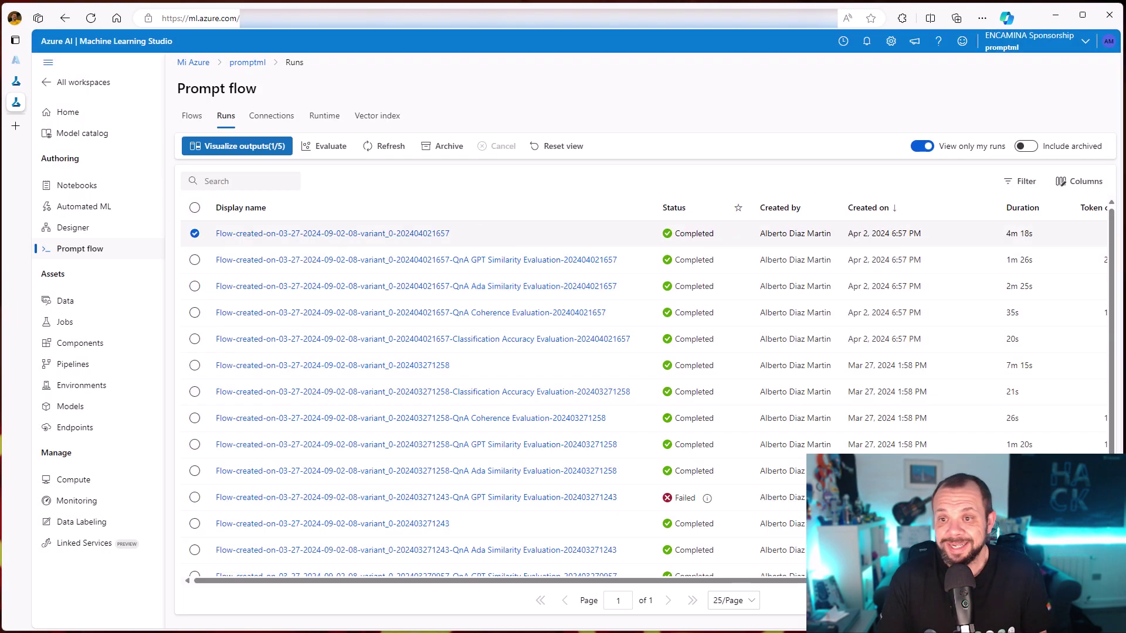